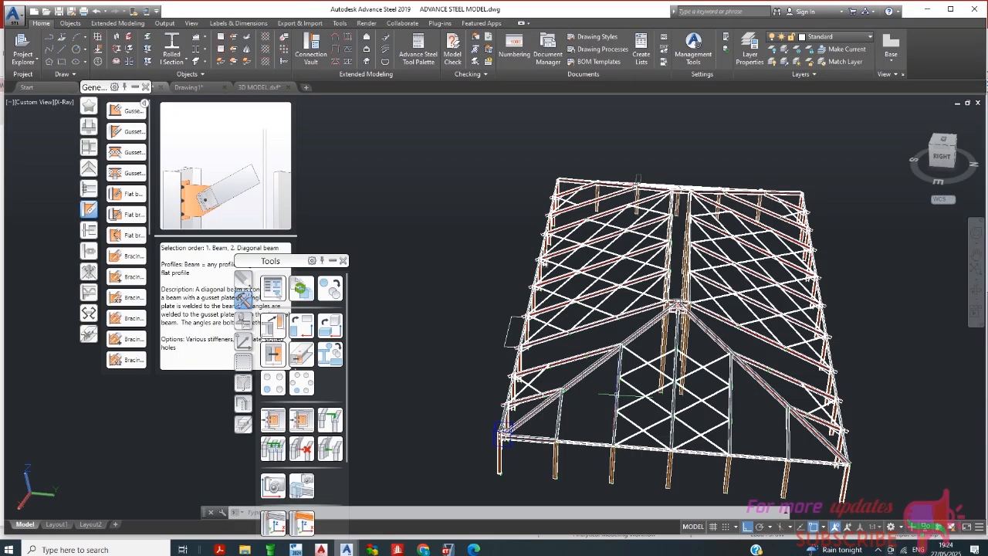
Examine the hip roof end of the steel frame and its corner column connection from several angles
{"action": "scroll", "coordinate": [502, 434], "scroll_direction": "up", "scroll_amount": 2}
{"action": "middle_click_drag", "start_coordinate": [624, 390], "coordinate": [609, 360], "text": "shift"}
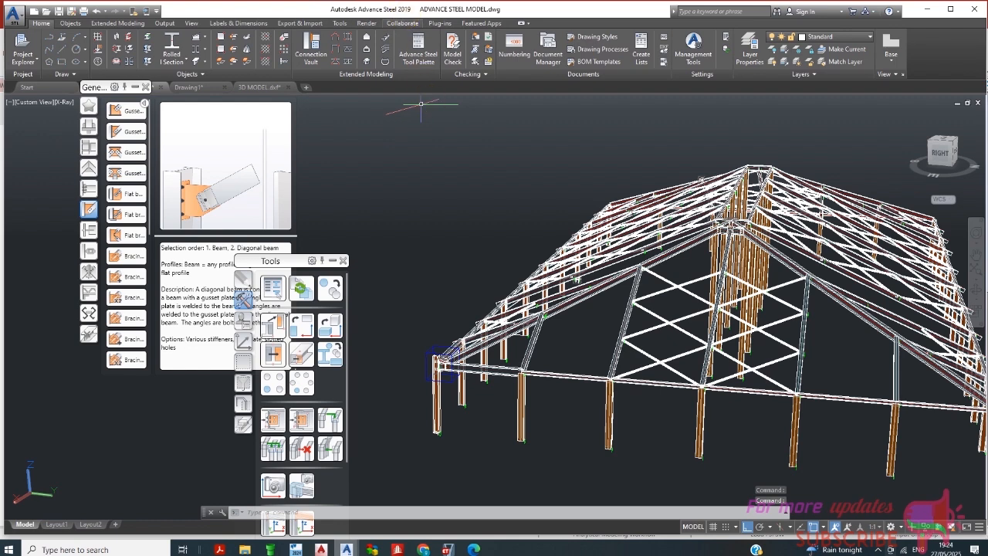
{"action": "scroll", "coordinate": [445, 349], "scroll_direction": "up", "scroll_amount": 3}
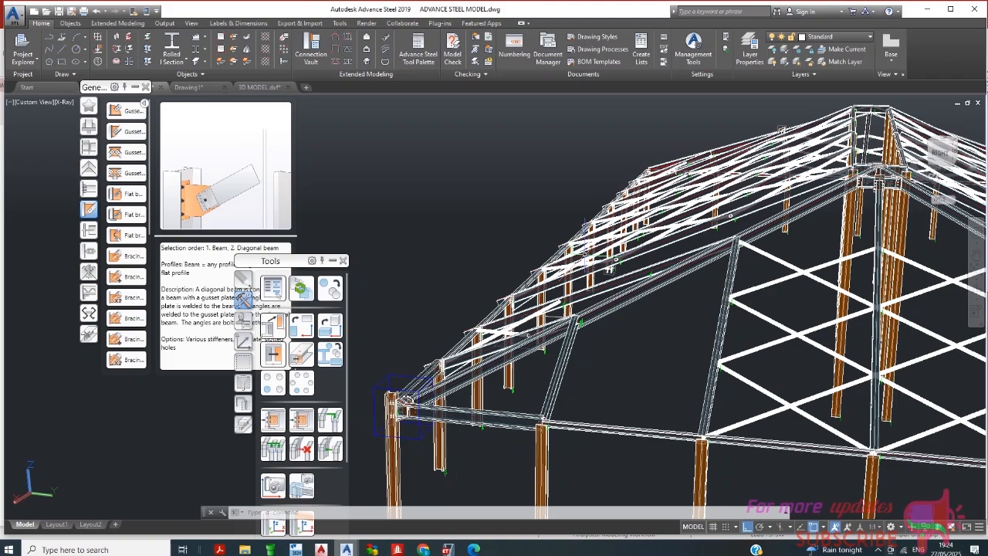
{"action": "middle_click_drag", "start_coordinate": [609, 268], "coordinate": [568, 475], "text": "shift"}
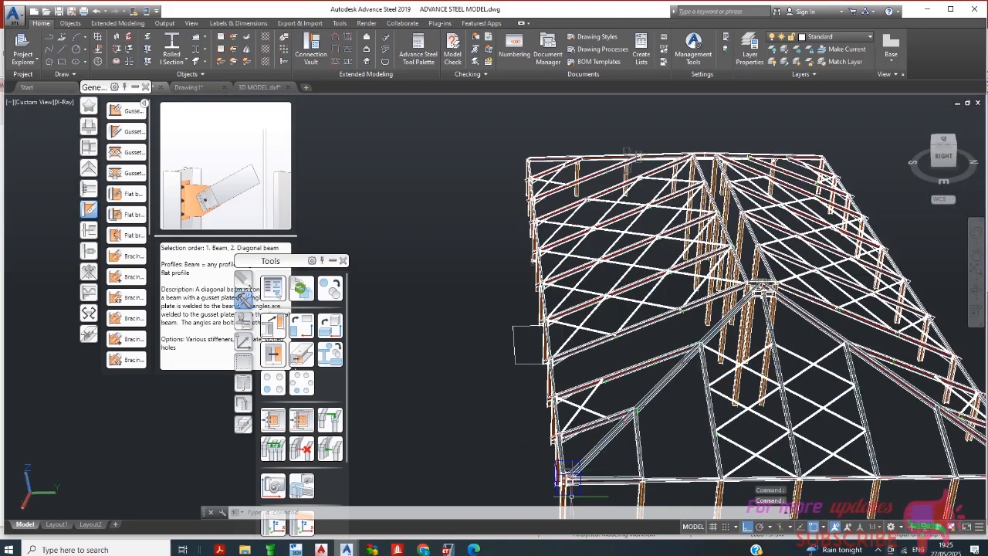
{"action": "scroll", "coordinate": [574, 214], "scroll_direction": "up", "scroll_amount": 5}
{"action": "middle_click_drag", "start_coordinate": [574, 437], "coordinate": [482, 180]}
{"action": "scroll", "coordinate": [484, 376], "scroll_direction": "up", "scroll_amount": 5}
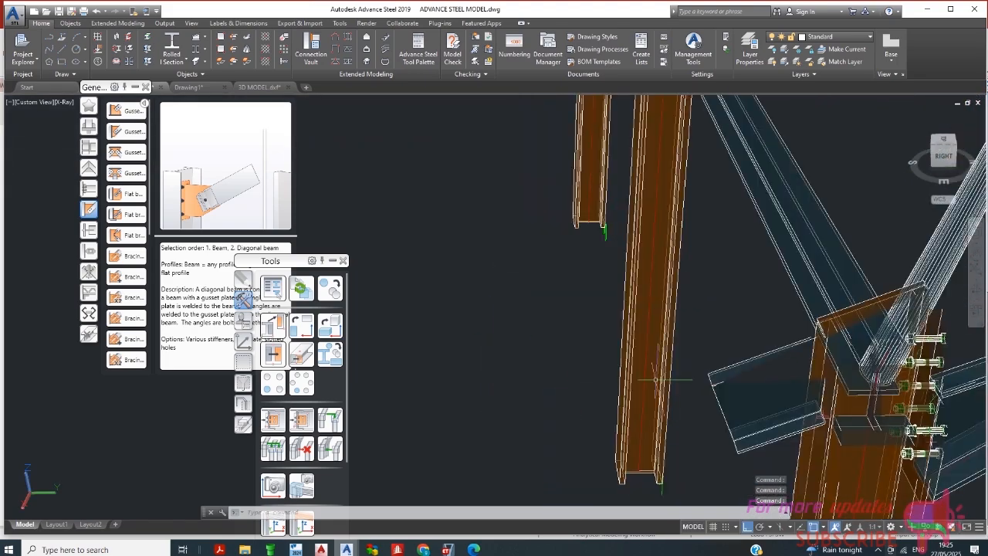
{"action": "scroll", "coordinate": [657, 379], "scroll_direction": "down", "scroll_amount": 5}
{"action": "scroll", "coordinate": [540, 371], "scroll_direction": "up", "scroll_amount": 3}
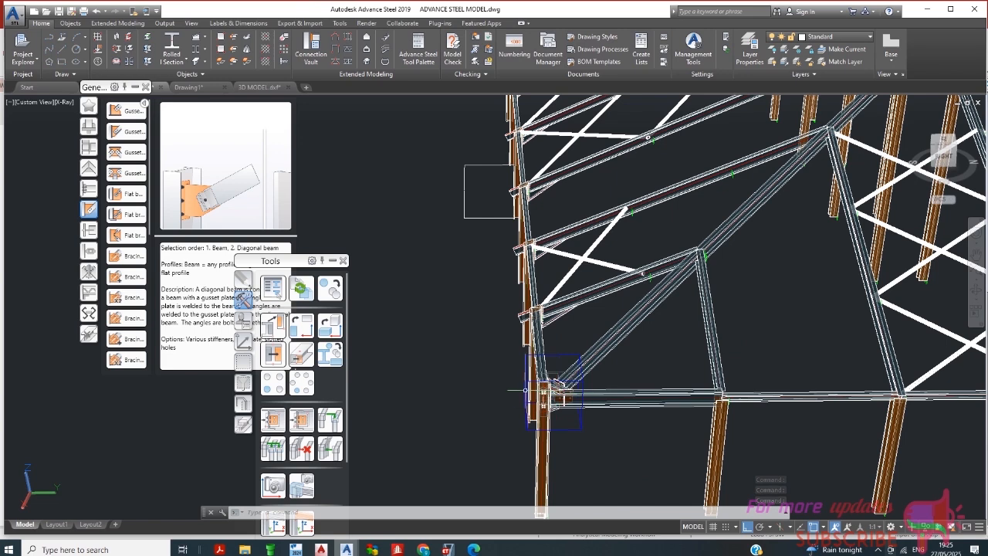
{"action": "scroll", "coordinate": [554, 390], "scroll_direction": "down", "scroll_amount": 5}
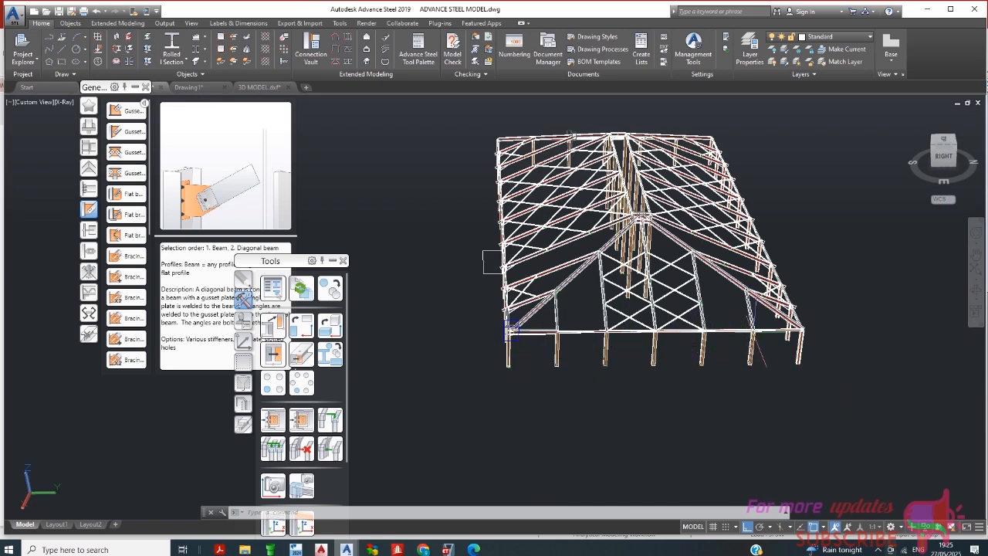
{"action": "middle_click_drag", "start_coordinate": [818, 336], "coordinate": [756, 348], "text": "shift"}
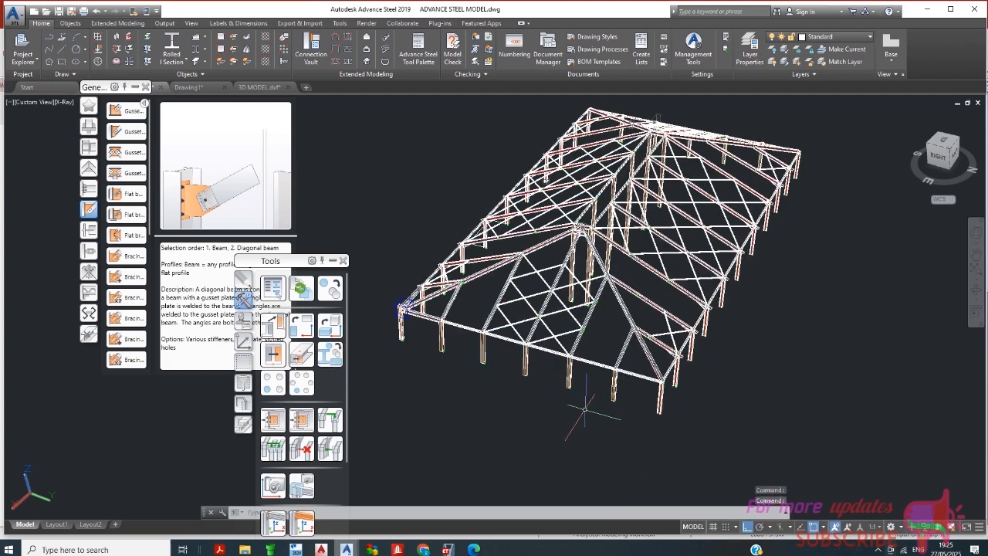
{"action": "scroll", "coordinate": [645, 390], "scroll_direction": "up", "scroll_amount": 2}
{"action": "scroll", "coordinate": [760, 408], "scroll_direction": "up", "scroll_amount": 2}
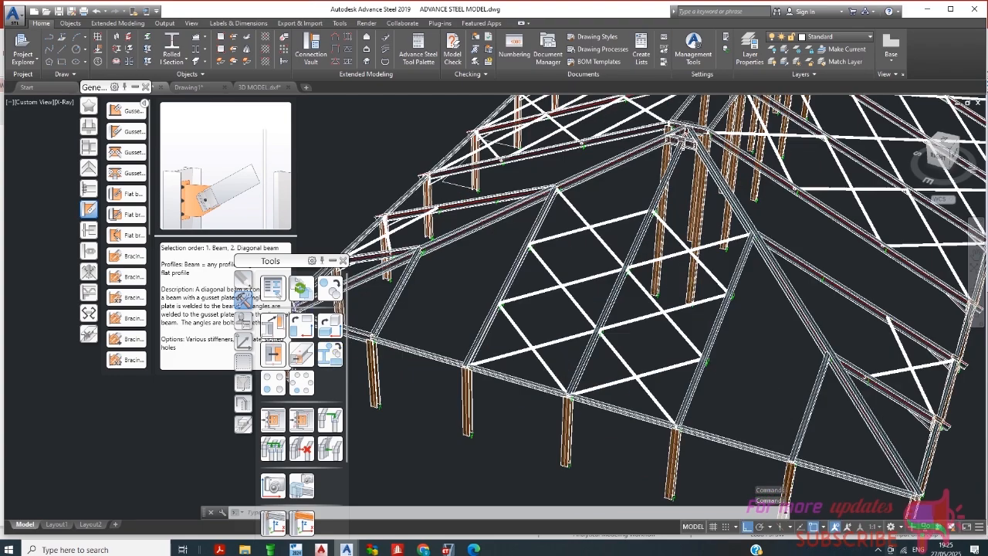
{"action": "scroll", "coordinate": [552, 341], "scroll_direction": "down", "scroll_amount": 3}
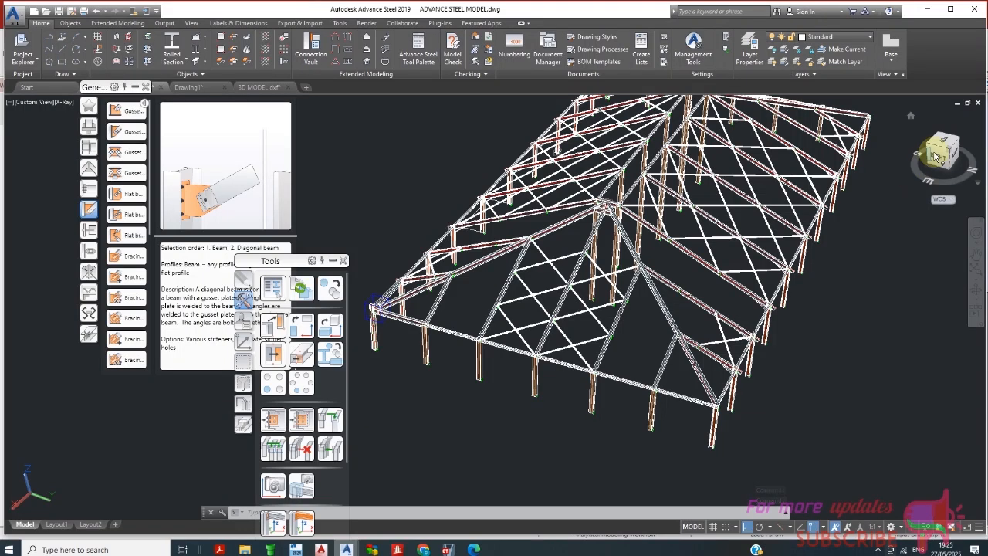
In the top view of the roof corner, start a rolled I-section beam and turn off the Tangent and FLANGE Middle object snaps
{"action": "left_click", "coordinate": [939, 146]}
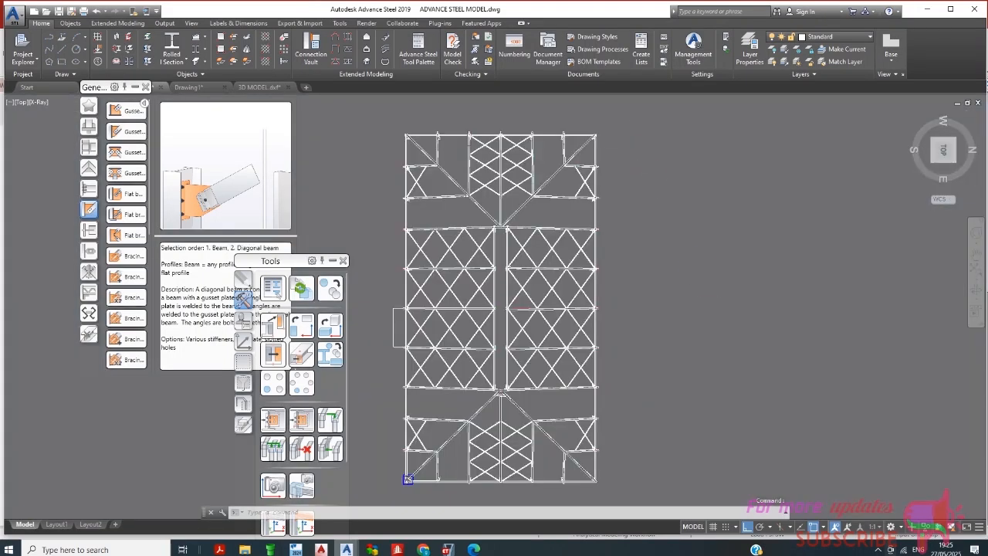
{"action": "scroll", "coordinate": [567, 458], "scroll_direction": "up", "scroll_amount": 4}
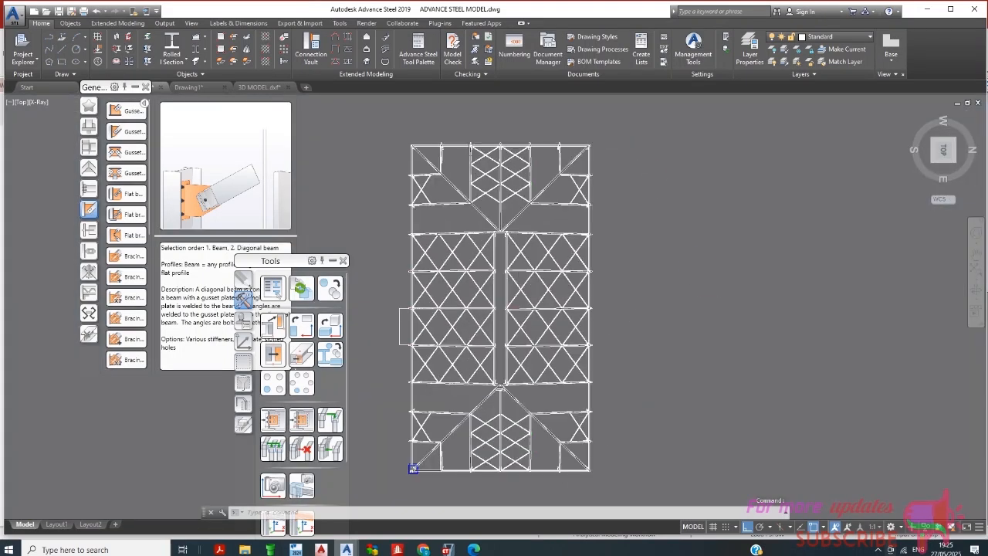
{"action": "middle_click_drag", "start_coordinate": [556, 441], "coordinate": [582, 252]}
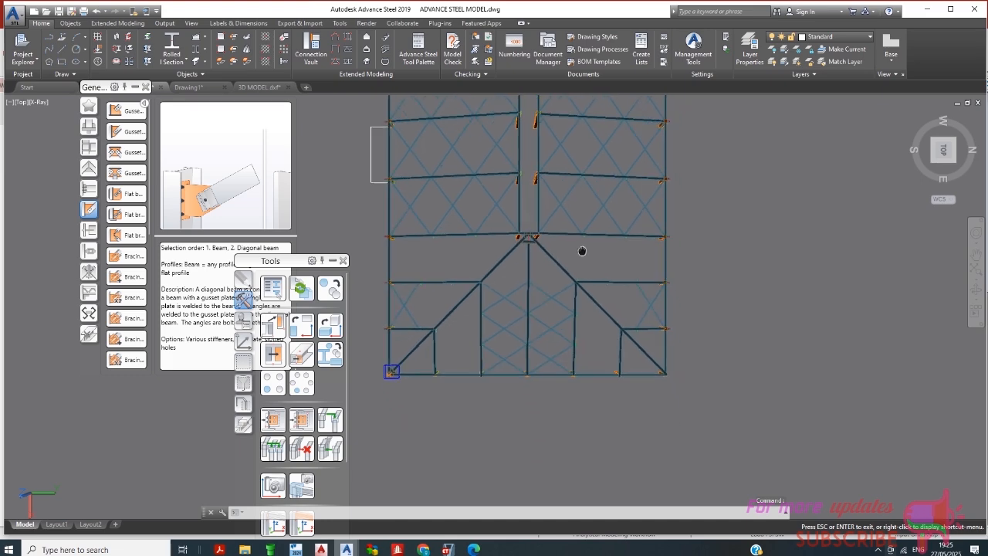
{"action": "scroll", "coordinate": [501, 311], "scroll_direction": "up", "scroll_amount": 1}
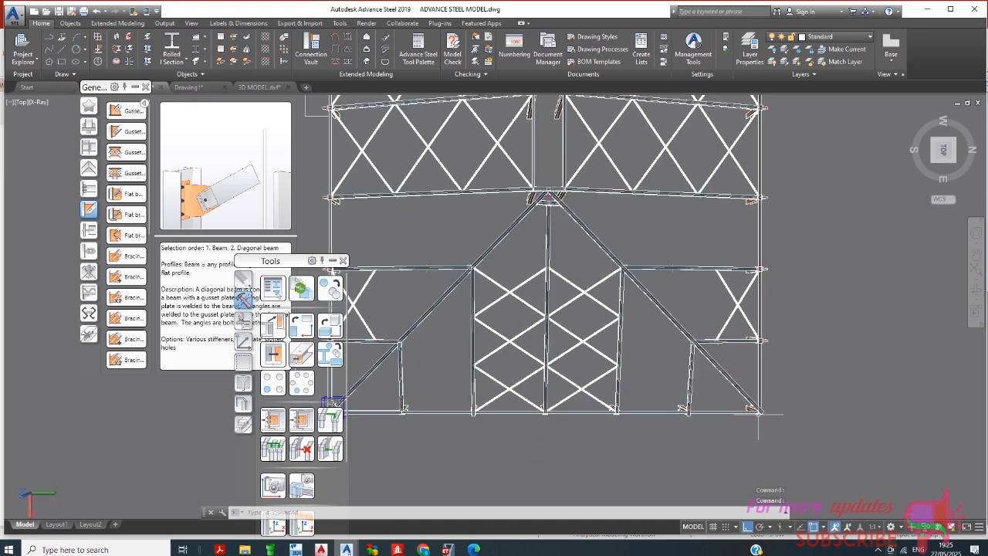
{"action": "scroll", "coordinate": [770, 417], "scroll_direction": "up", "scroll_amount": 1}
{"action": "middle_click_drag", "start_coordinate": [770, 417], "coordinate": [555, 310]}
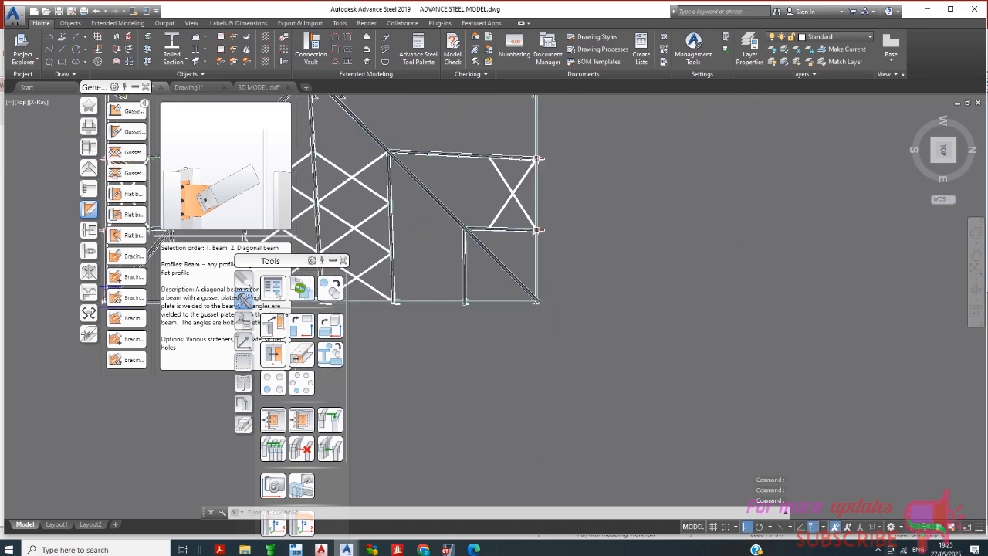
{"action": "scroll", "coordinate": [548, 297], "scroll_direction": "up", "scroll_amount": 4}
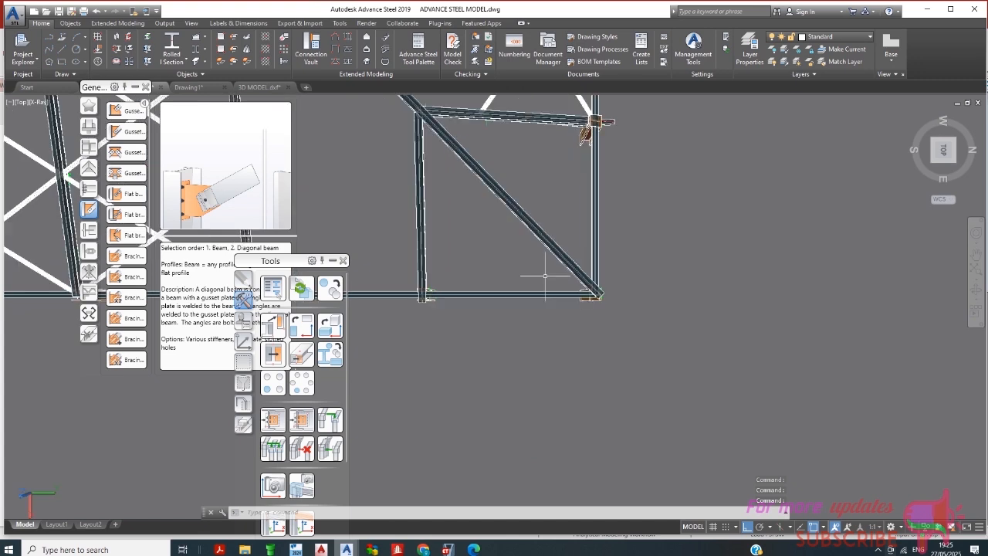
{"action": "scroll", "coordinate": [502, 298], "scroll_direction": "up", "scroll_amount": 1}
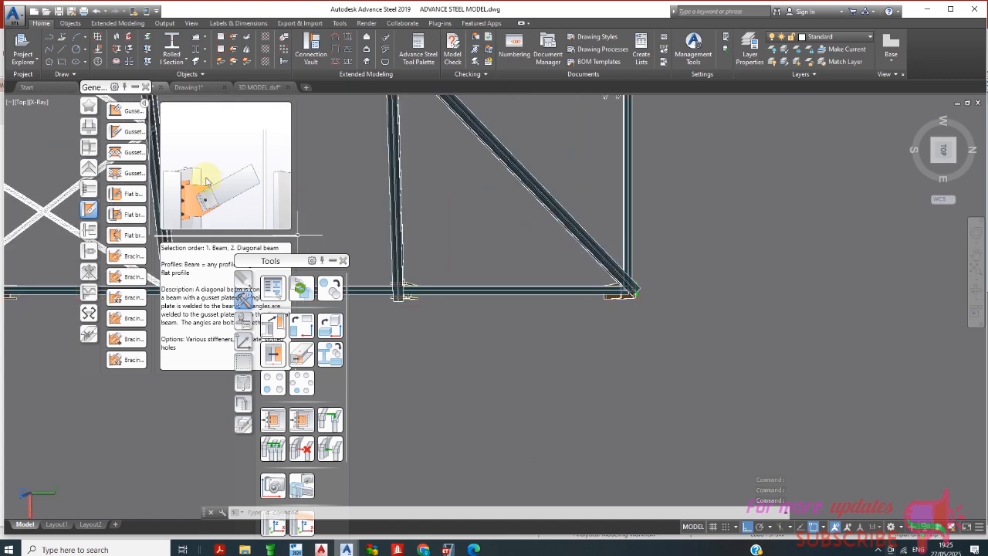
{"action": "left_click", "coordinate": [172, 48]}
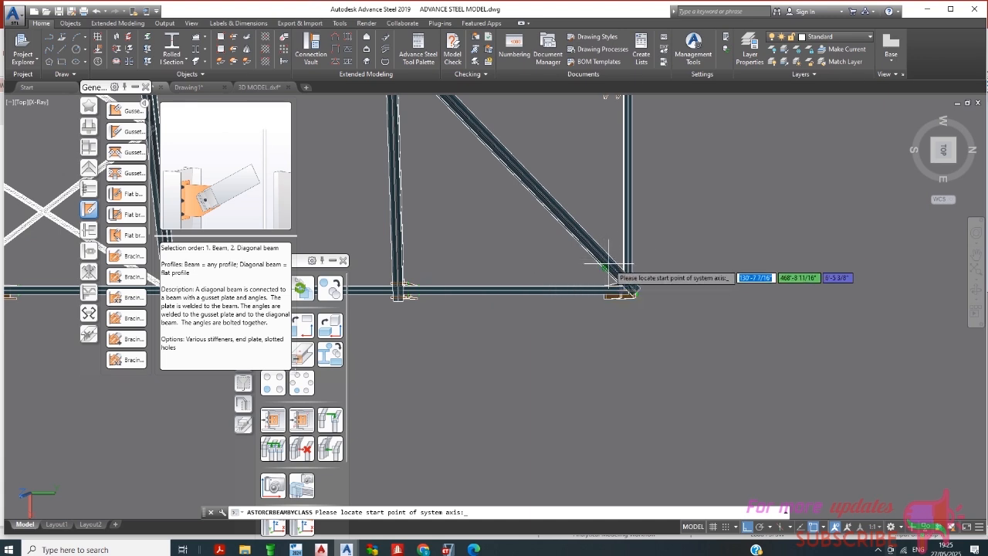
{"action": "scroll", "coordinate": [618, 278], "scroll_direction": "up", "scroll_amount": 2}
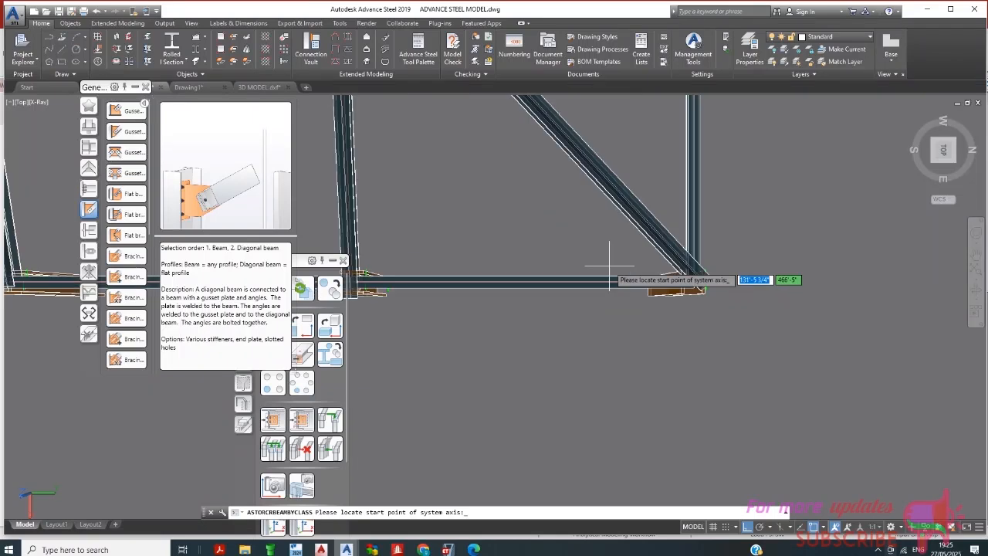
{"action": "left_click", "coordinate": [823, 530]}
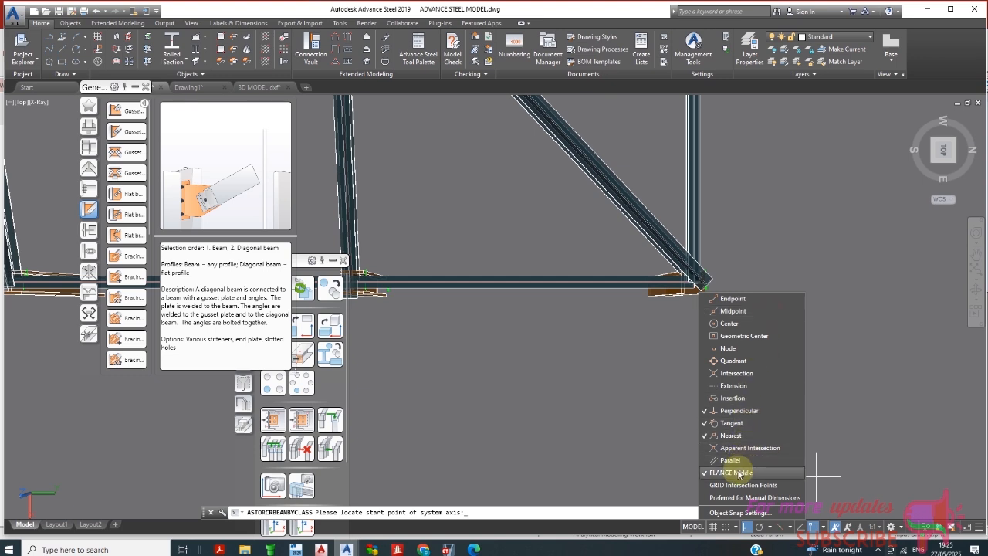
{"action": "left_click", "coordinate": [745, 424]}
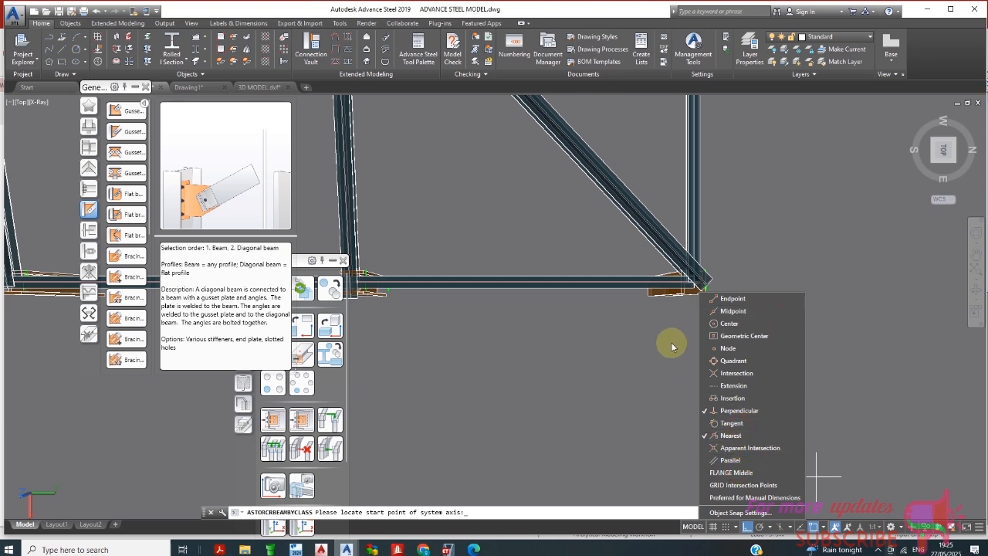
{"action": "left_click", "coordinate": [824, 444]}
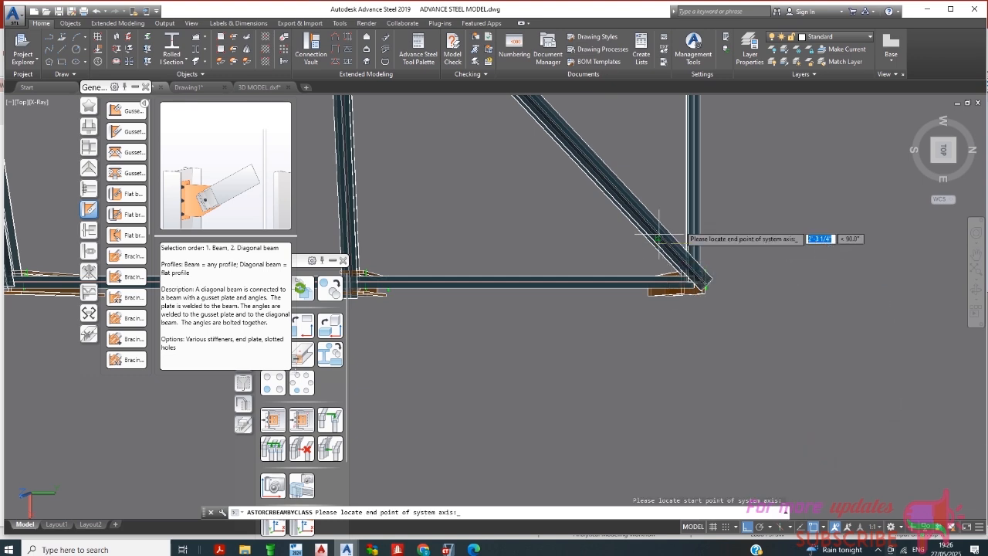
Turn off Ortho mode, restart the rolled I-section, and place a short beam beside the hip rafter at the roof corner
{"action": "left_click", "coordinate": [693, 272]}
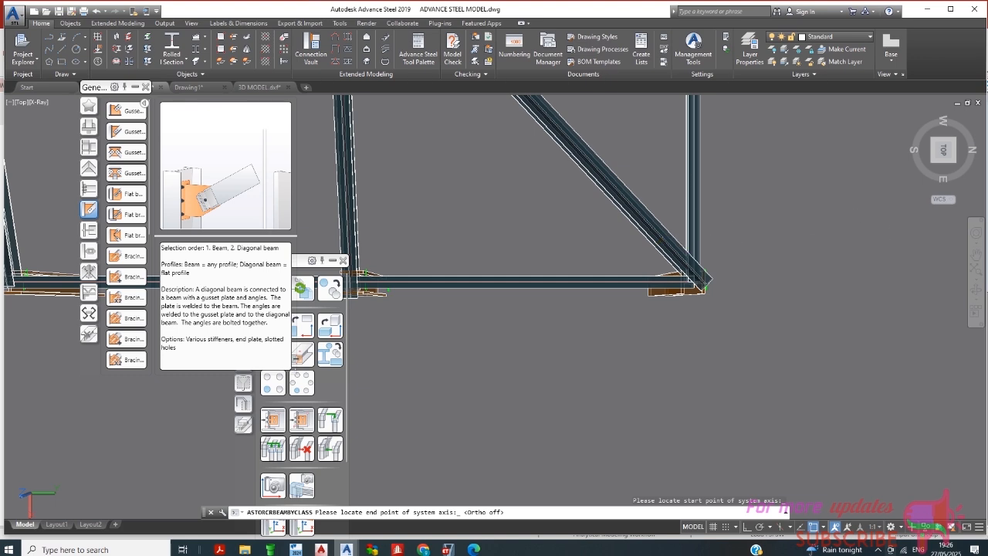
{"action": "key", "text": "Escape"}
{"action": "left_click", "coordinate": [172, 46]}
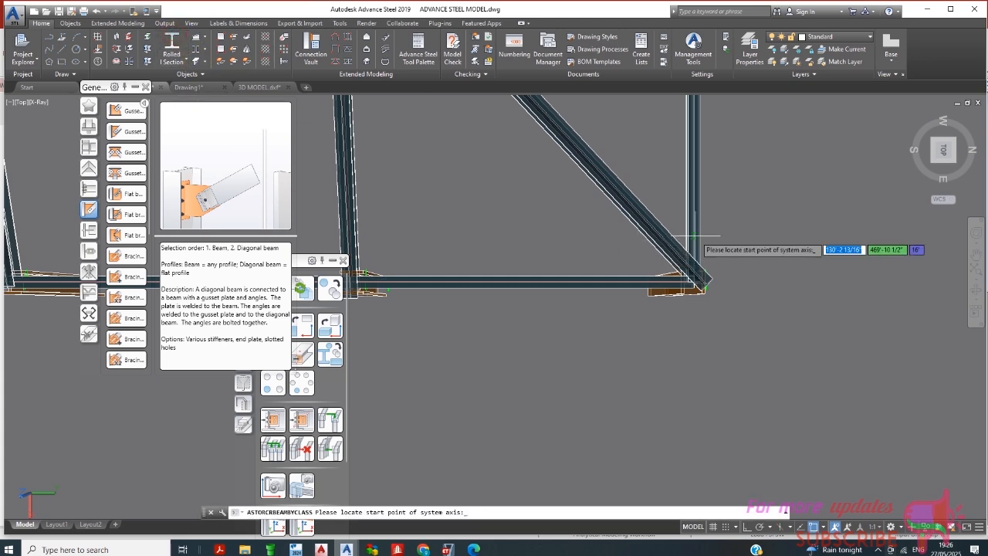
{"action": "left_click", "coordinate": [676, 256]}
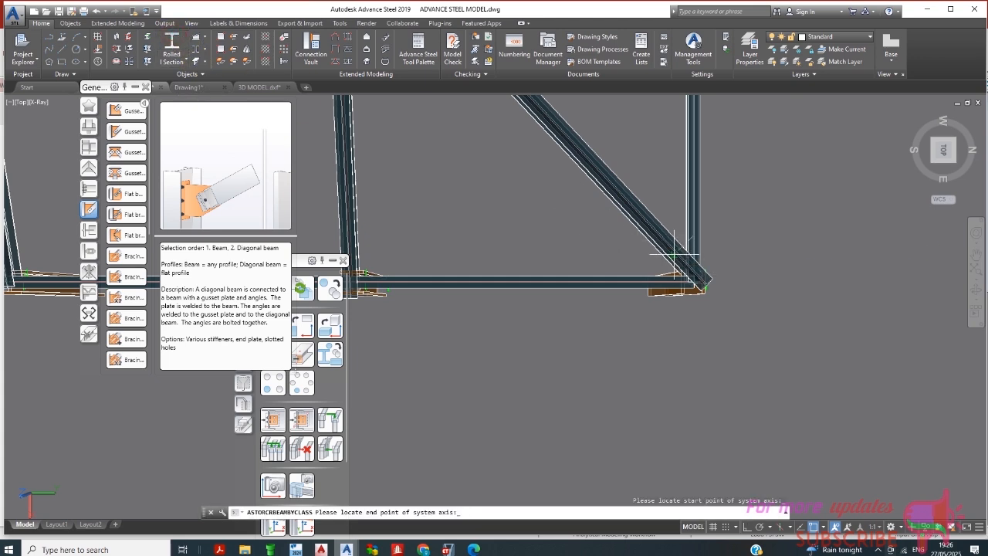
{"action": "left_click", "coordinate": [674, 254]}
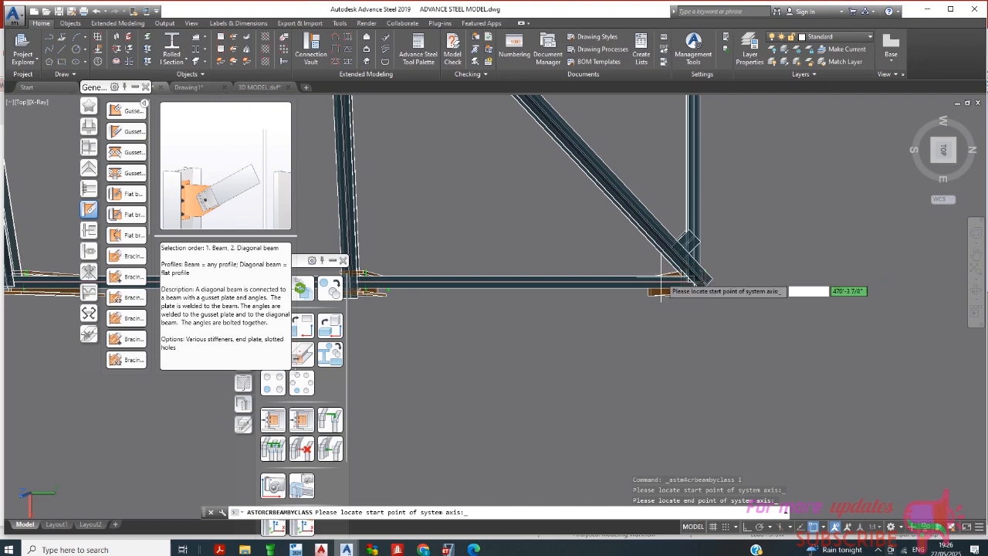
Inspect the new short beam at the corner column in the isometric home view and end the beam command
{"action": "scroll", "coordinate": [716, 274], "scroll_direction": "up", "scroll_amount": 2}
{"action": "scroll", "coordinate": [716, 274], "scroll_direction": "down", "scroll_amount": 2}
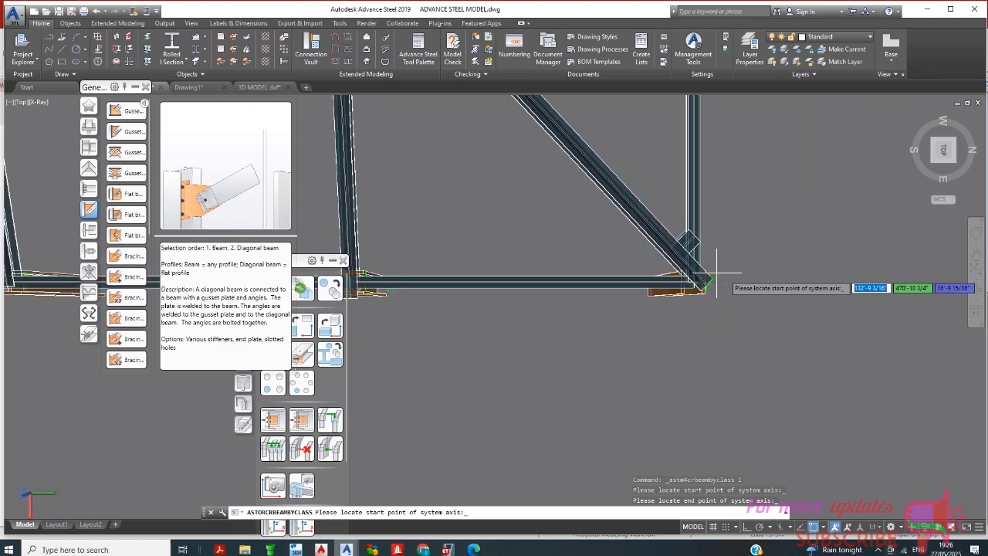
{"action": "left_click", "coordinate": [913, 117]}
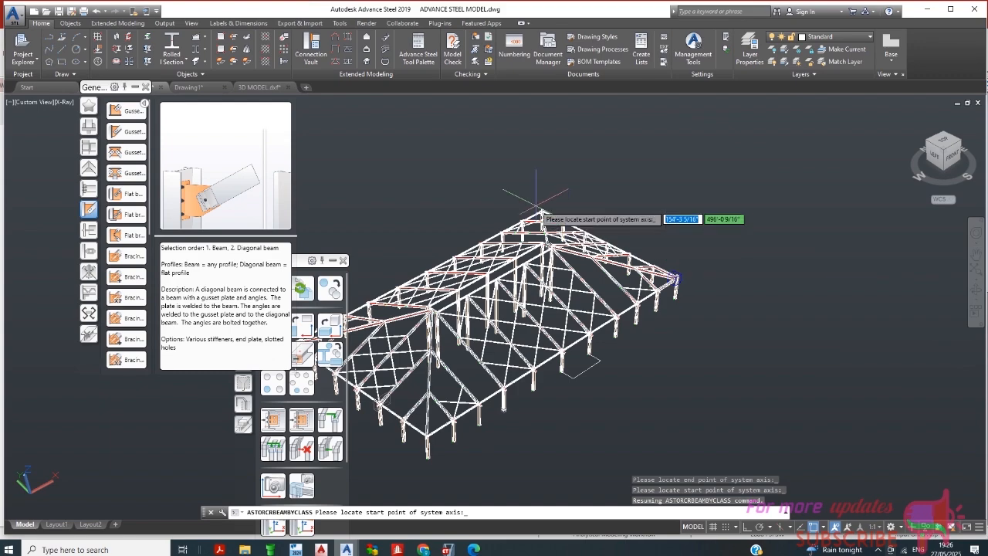
{"action": "scroll", "coordinate": [542, 176], "scroll_direction": "up", "scroll_amount": 3}
{"action": "scroll", "coordinate": [541, 170], "scroll_direction": "up", "scroll_amount": 1}
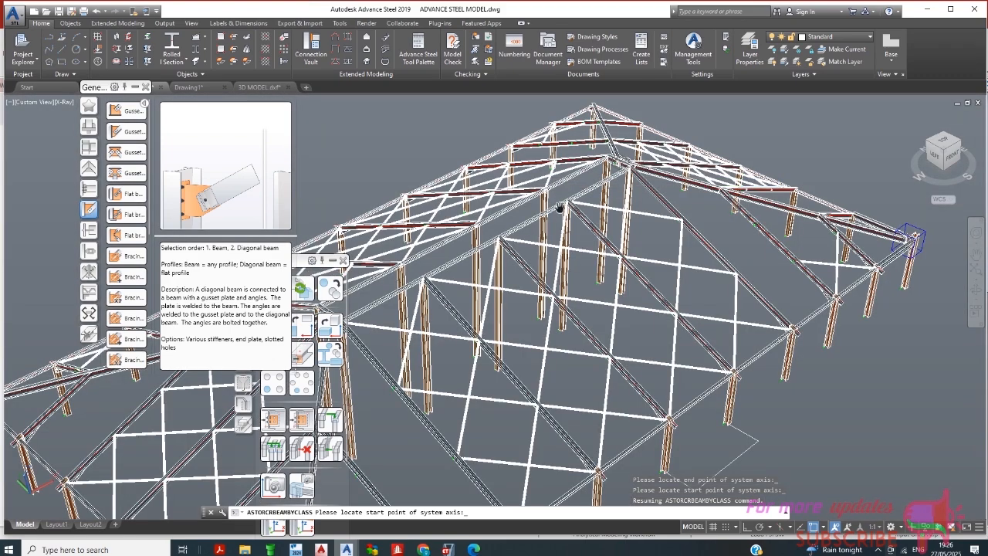
{"action": "middle_click_drag", "start_coordinate": [560, 207], "coordinate": [532, 335]}
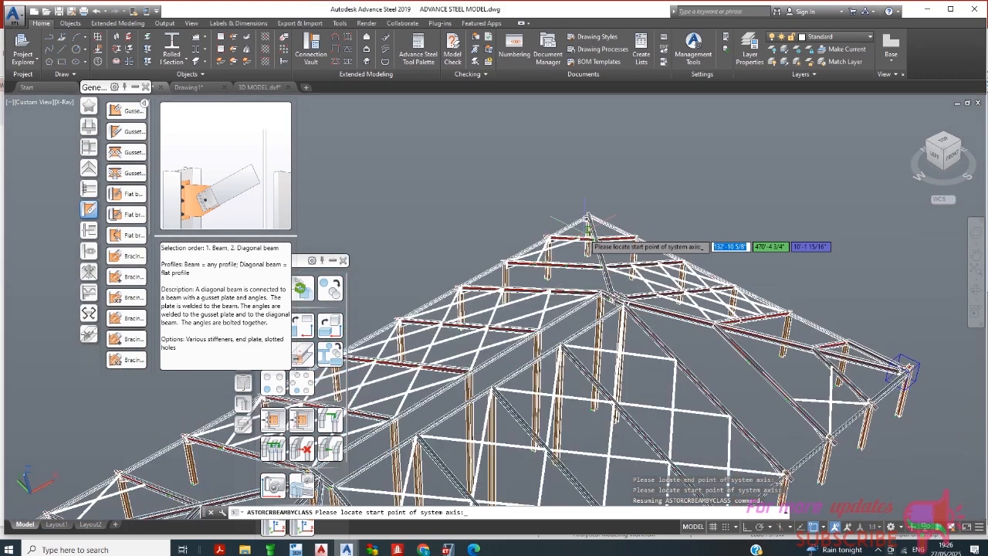
{"action": "scroll", "coordinate": [595, 232], "scroll_direction": "up", "scroll_amount": 1}
{"action": "scroll", "coordinate": [618, 188], "scroll_direction": "up", "scroll_amount": 2}
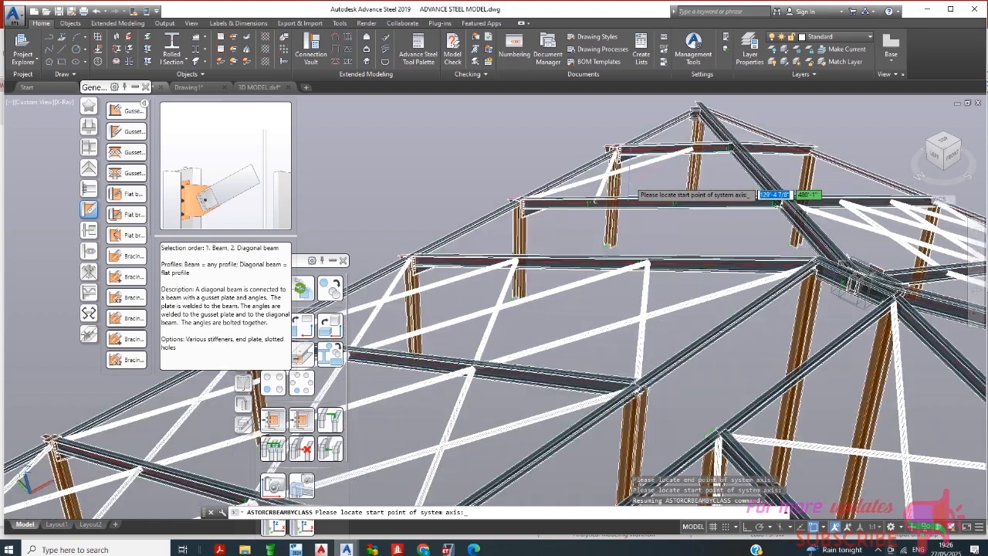
{"action": "middle_click_drag", "start_coordinate": [618, 187], "coordinate": [508, 382]}
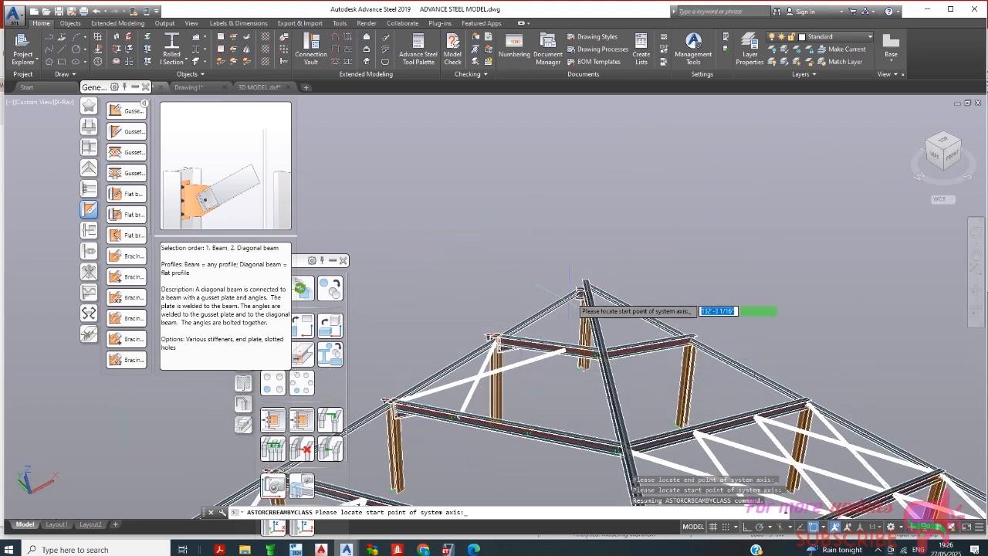
{"action": "scroll", "coordinate": [618, 301], "scroll_direction": "up", "scroll_amount": 2}
{"action": "middle_click_drag", "start_coordinate": [670, 301], "coordinate": [527, 342]}
{"action": "scroll", "coordinate": [525, 345], "scroll_direction": "up", "scroll_amount": 2}
{"action": "scroll", "coordinate": [557, 282], "scroll_direction": "down", "scroll_amount": 3}
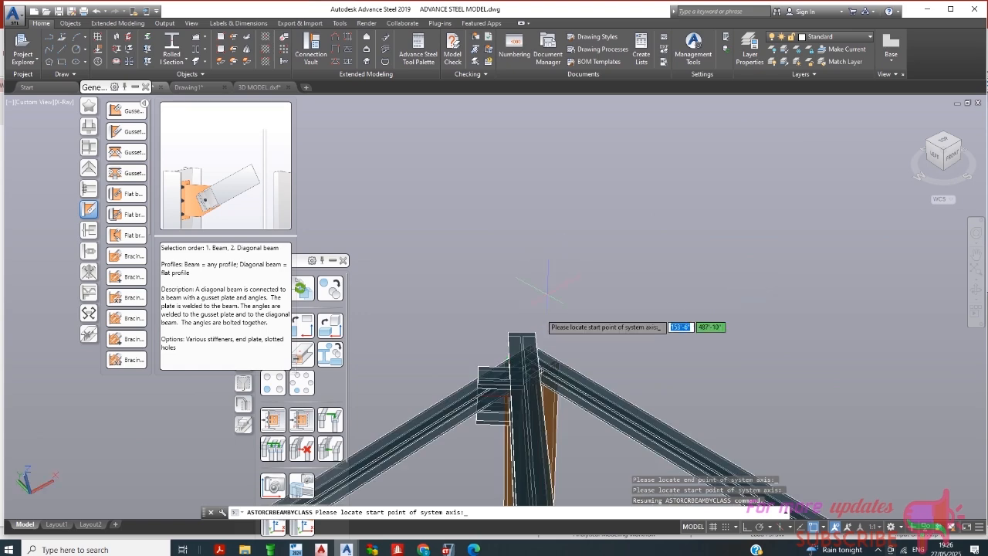
{"action": "middle_click_drag", "start_coordinate": [503, 387], "coordinate": [507, 356]}
{"action": "scroll", "coordinate": [507, 356], "scroll_direction": "up", "scroll_amount": 1}
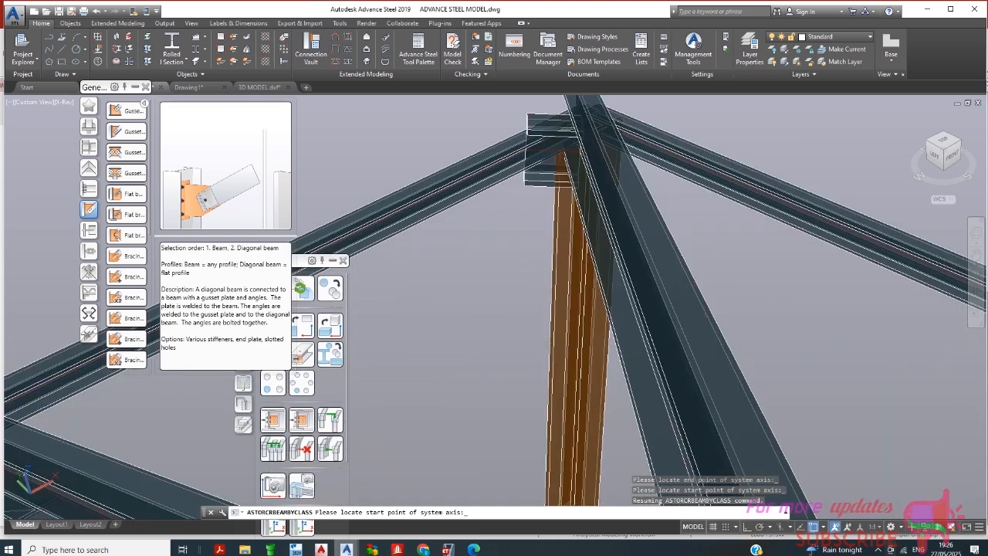
{"action": "scroll", "coordinate": [511, 318], "scroll_direction": "down", "scroll_amount": 3}
{"action": "scroll", "coordinate": [530, 235], "scroll_direction": "up", "scroll_amount": 3}
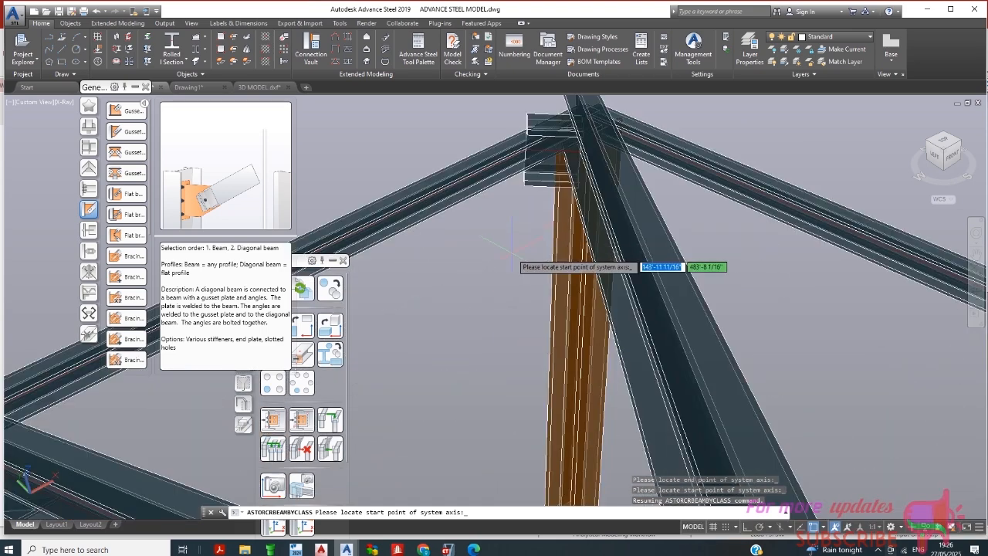
{"action": "key", "text": "Return"}
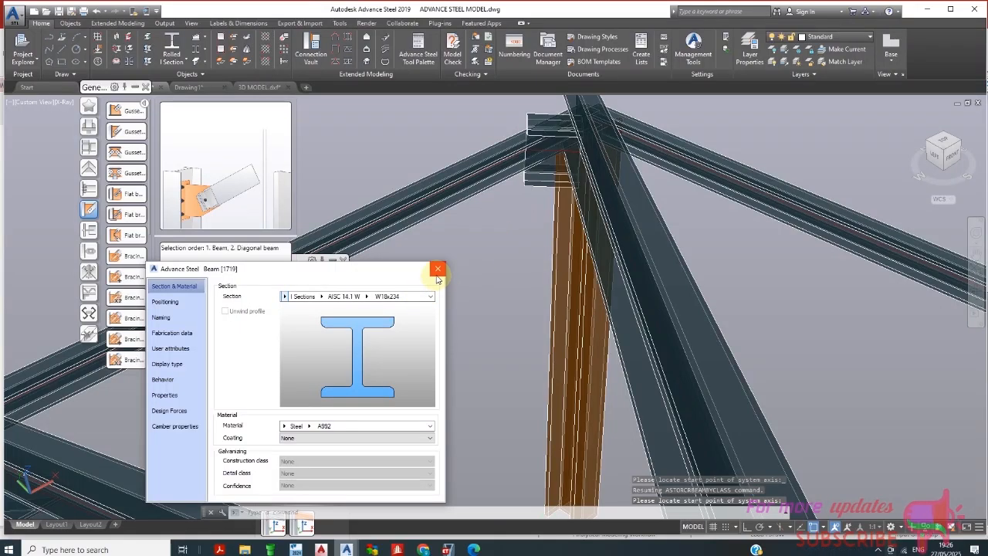
Close the beam properties and try to stretch the short beam's end across the hip rafter, viewing the corner from the top
{"action": "left_click", "coordinate": [438, 270]}
{"action": "left_click", "coordinate": [527, 176]}
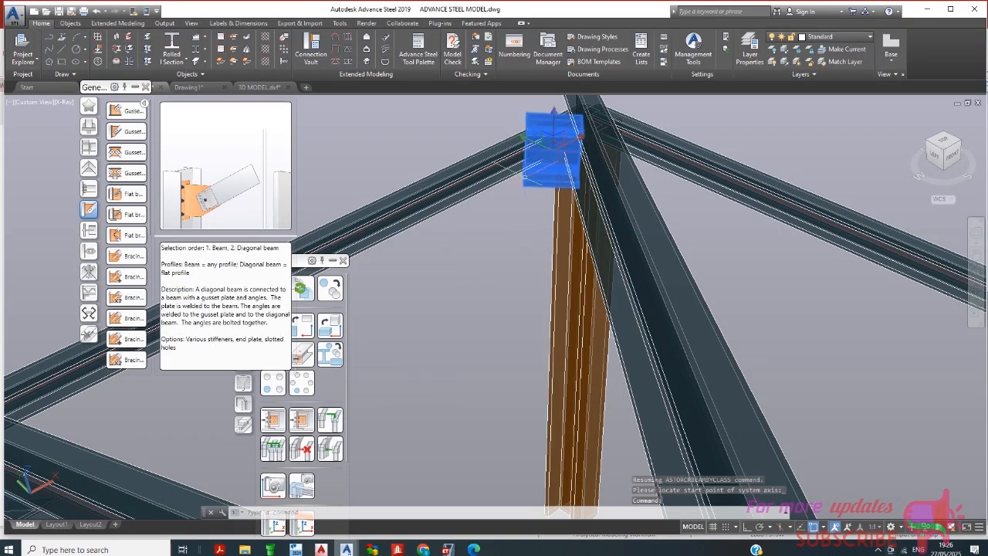
{"action": "left_click", "coordinate": [580, 152]}
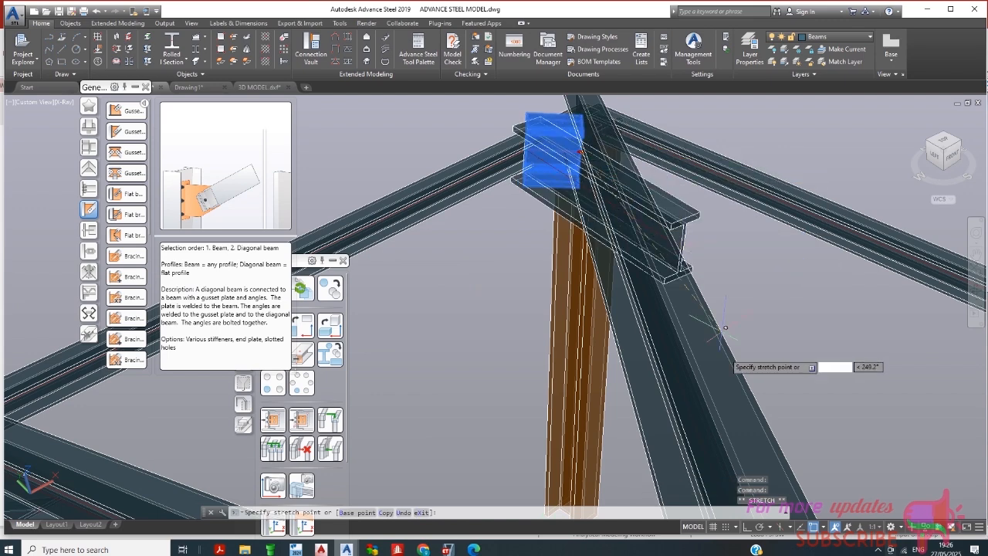
{"action": "left_click", "coordinate": [746, 528]}
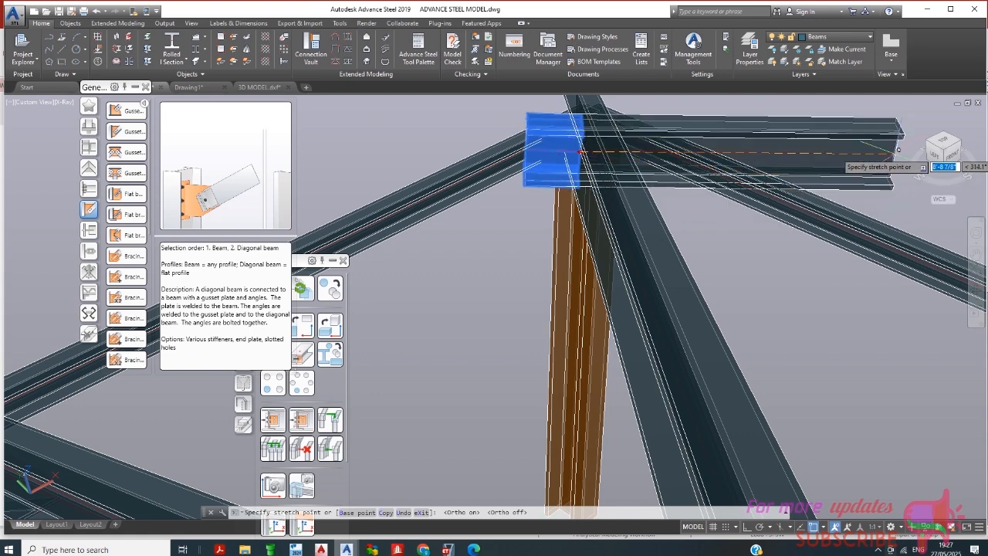
{"action": "left_click", "coordinate": [951, 144]}
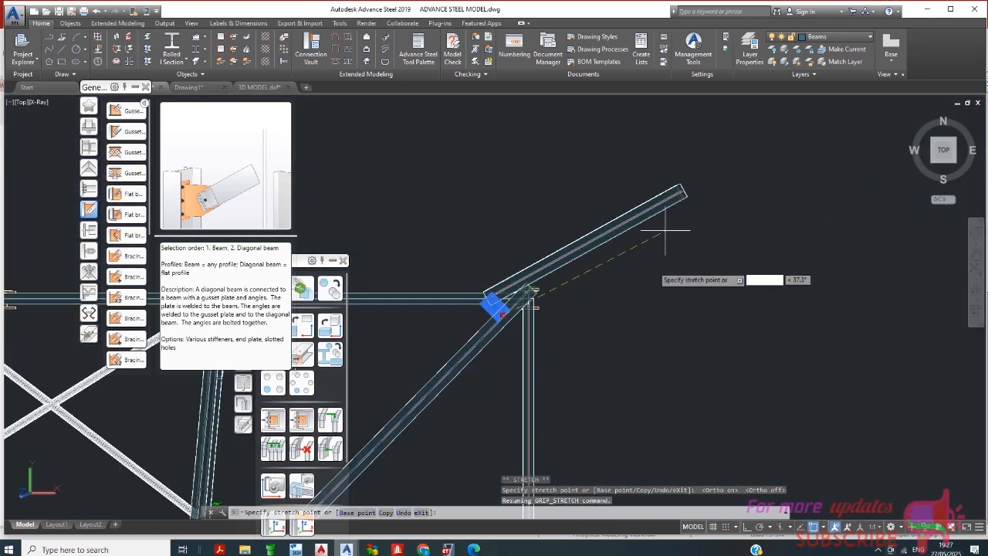
{"action": "scroll", "coordinate": [564, 377], "scroll_direction": "up", "scroll_amount": 1}
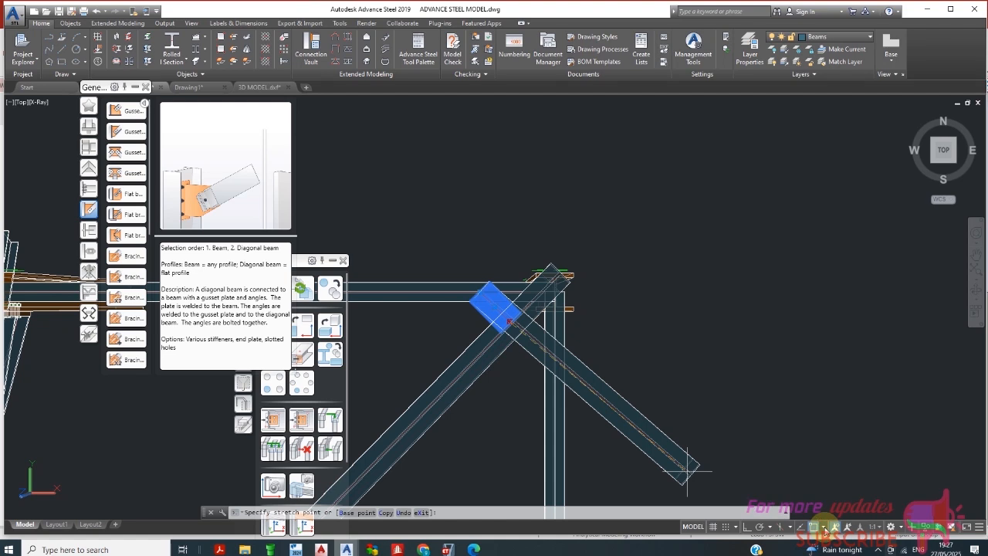
Turn on the Extension object snap and Object Snap Tracking, and cancel the beam stretch
{"action": "left_click", "coordinate": [824, 529]}
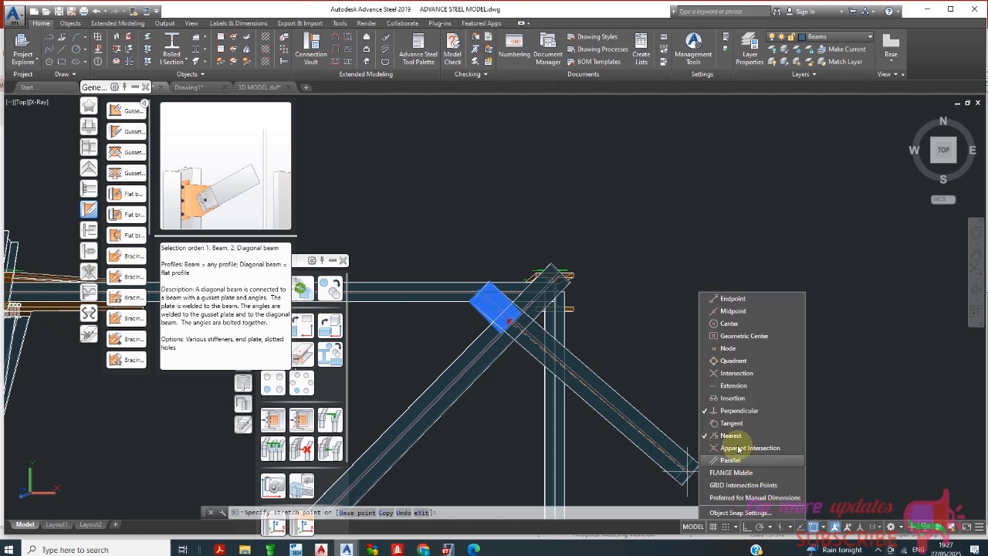
{"action": "left_click", "coordinate": [729, 385]}
{"action": "left_click", "coordinate": [845, 414]}
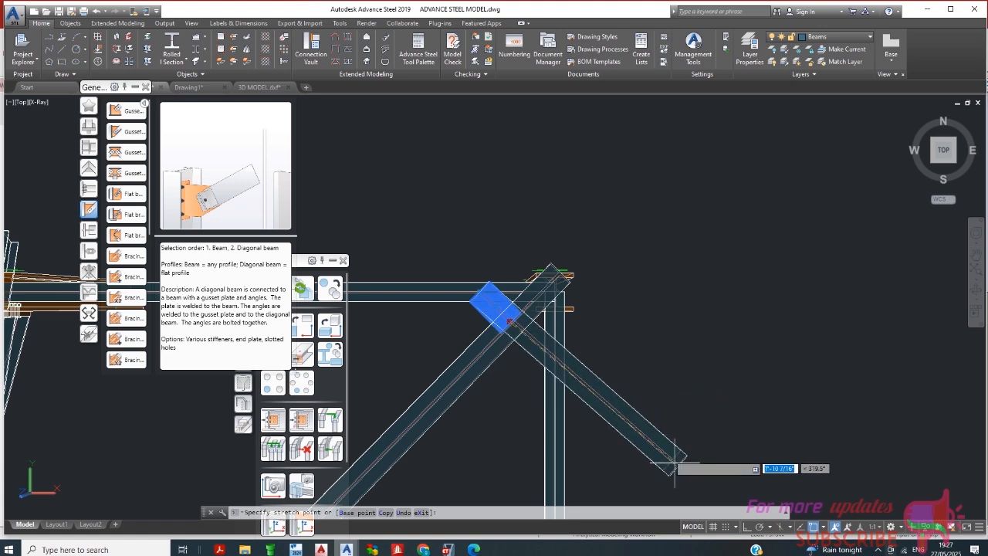
{"action": "left_click", "coordinate": [803, 529]}
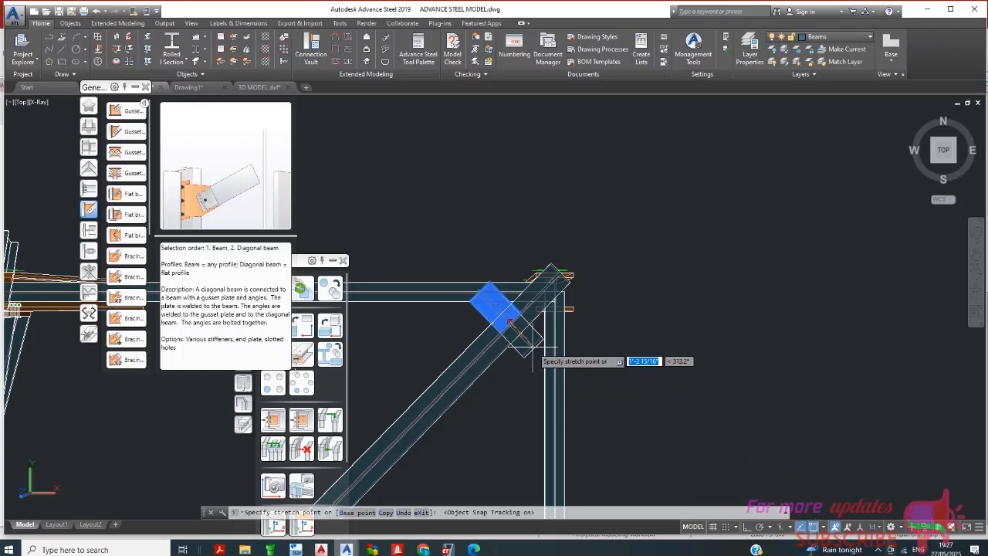
{"action": "key", "text": "Escape"}
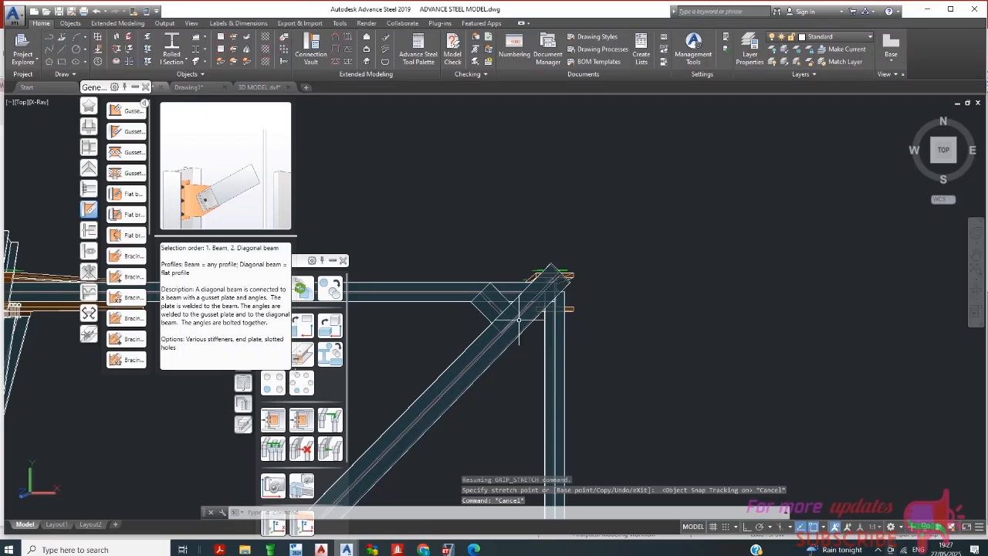
{"action": "left_click", "coordinate": [494, 309]}
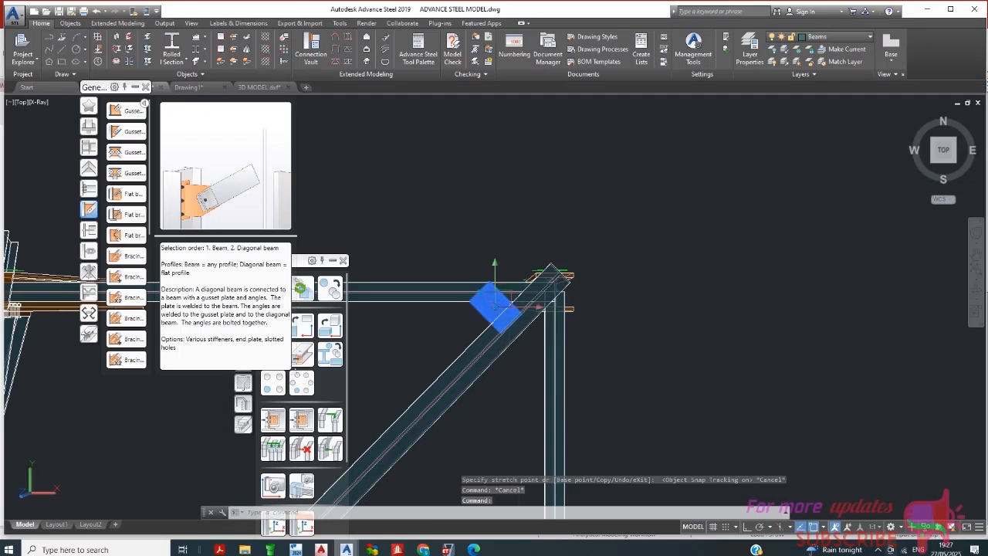
{"action": "left_click", "coordinate": [513, 332]}
{"action": "key", "text": "Escape"}
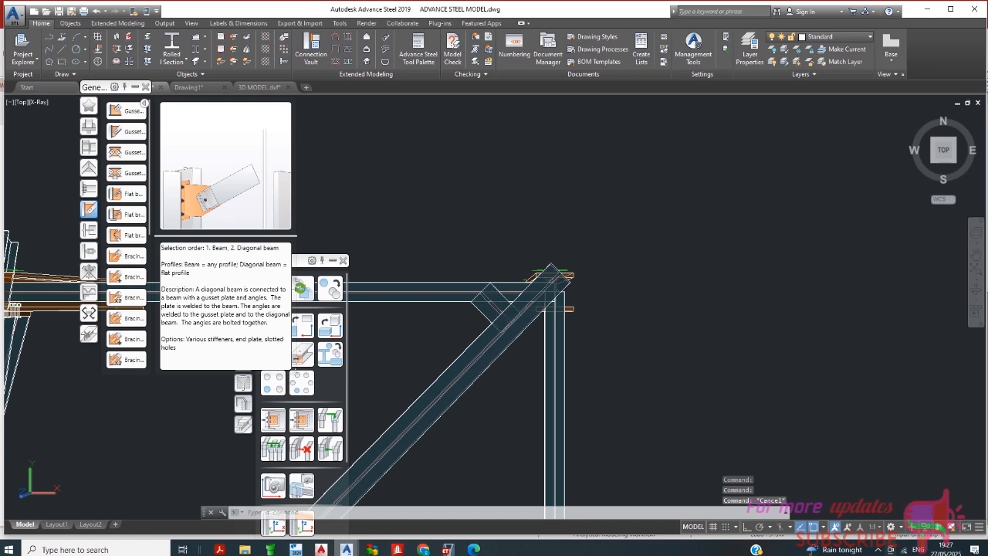
{"action": "left_click", "coordinate": [480, 291]}
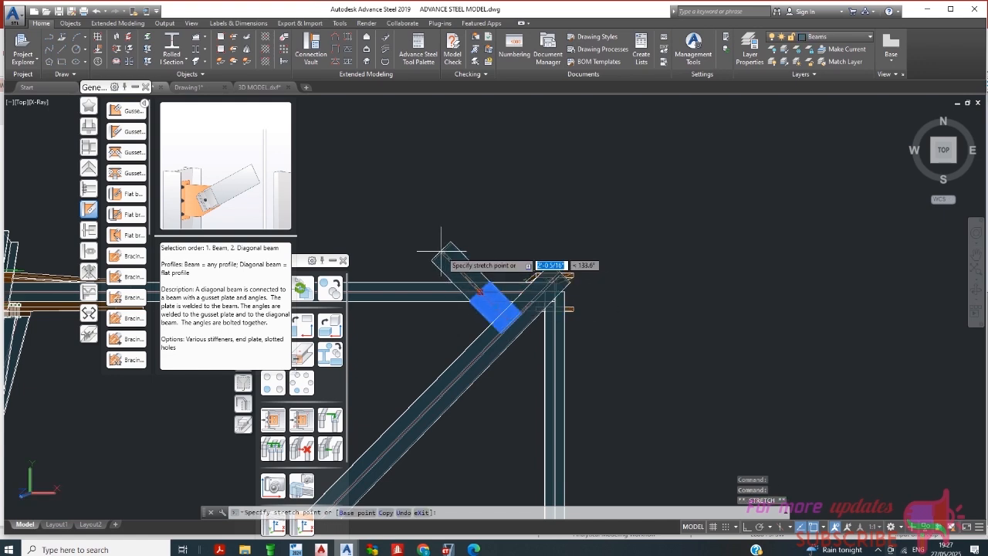
{"action": "key", "text": "Escape"}
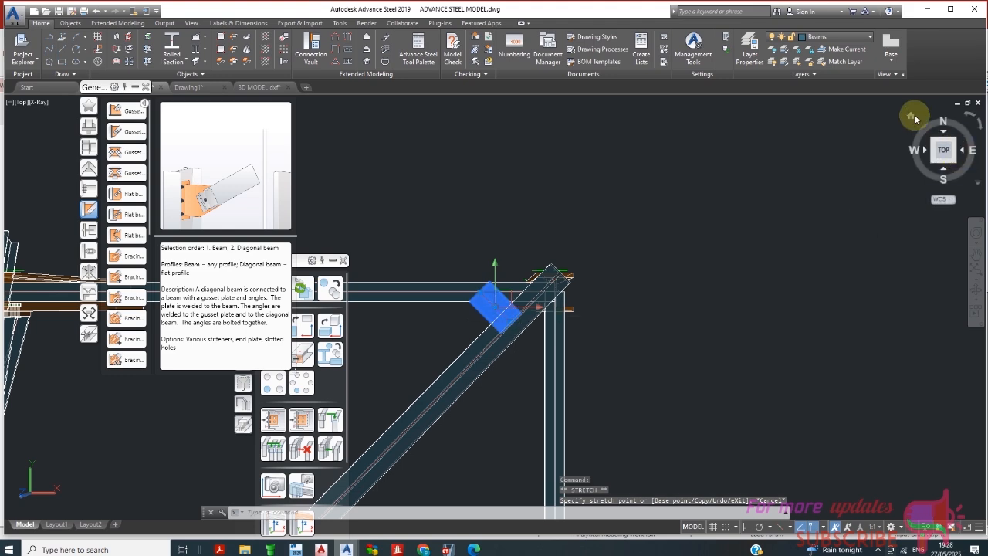
Stretch the short beam's inner end across the hip rafter to the adjoining edge beam and check it in the top view
{"action": "left_click", "coordinate": [913, 116]}
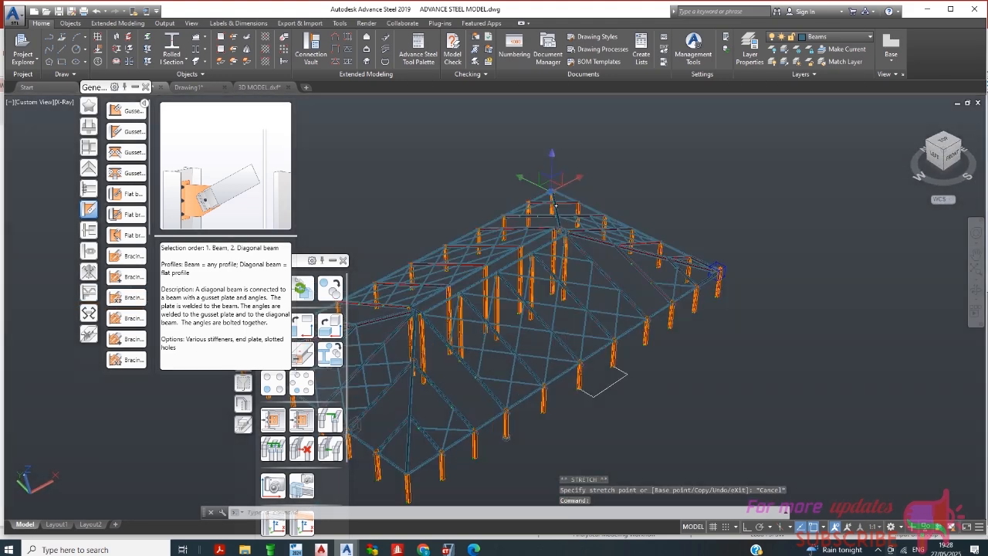
{"action": "scroll", "coordinate": [554, 206], "scroll_direction": "up", "scroll_amount": 2}
{"action": "scroll", "coordinate": [579, 164], "scroll_direction": "up", "scroll_amount": 3}
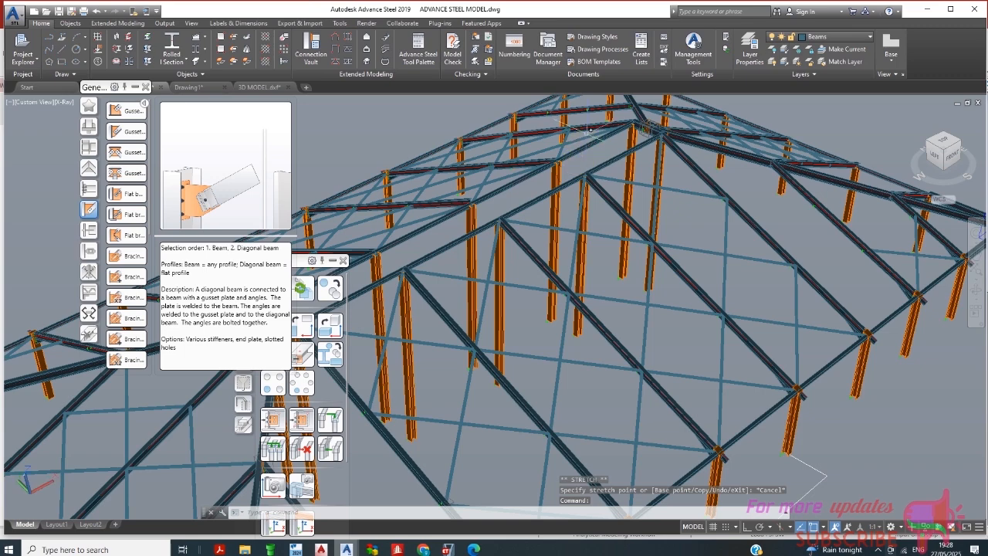
{"action": "scroll", "coordinate": [590, 130], "scroll_direction": "down", "scroll_amount": 3}
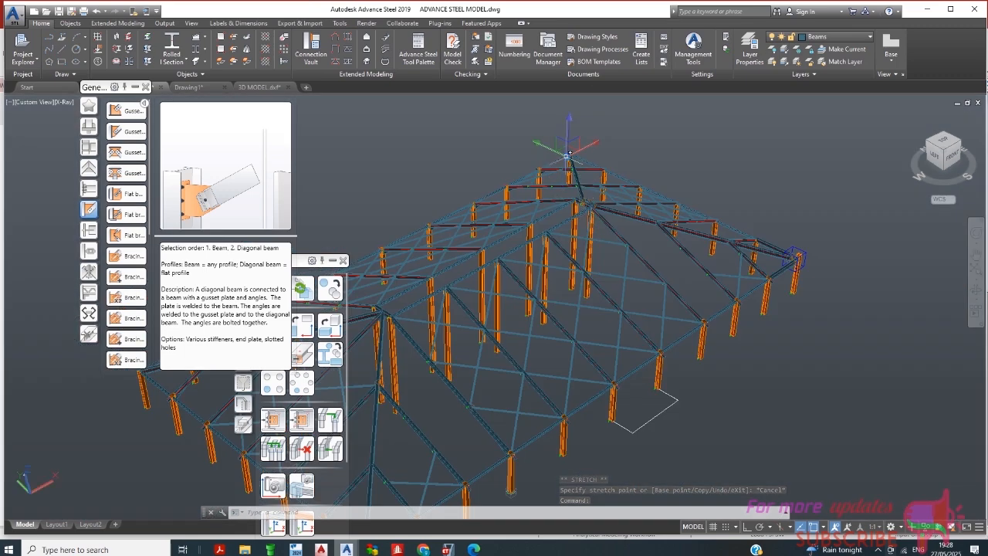
{"action": "middle_click_drag", "start_coordinate": [568, 164], "coordinate": [569, 335]}
{"action": "scroll", "coordinate": [516, 301], "scroll_direction": "up", "scroll_amount": 3}
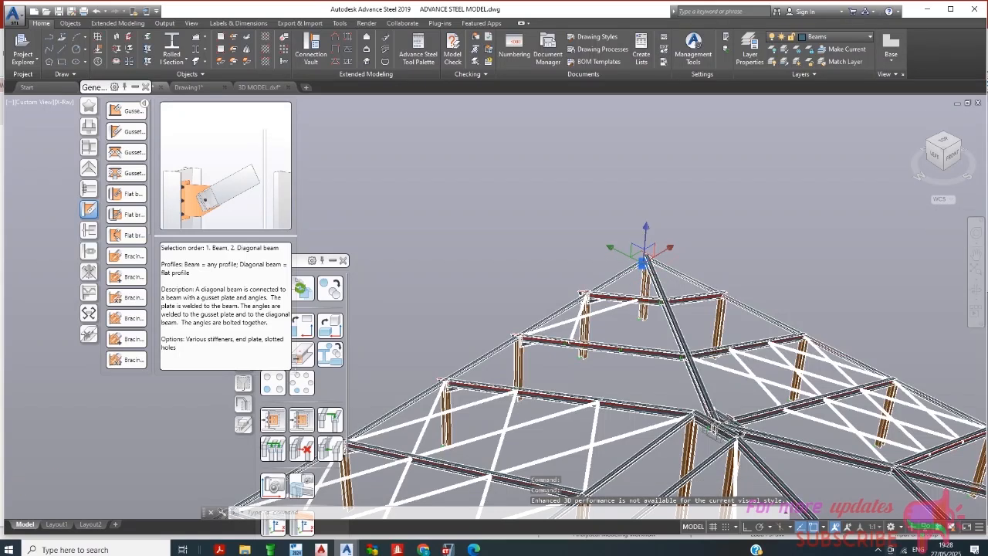
{"action": "scroll", "coordinate": [514, 287], "scroll_direction": "up", "scroll_amount": 2}
{"action": "scroll", "coordinate": [753, 254], "scroll_direction": "up", "scroll_amount": 1}
{"action": "key", "text": "Escape"}
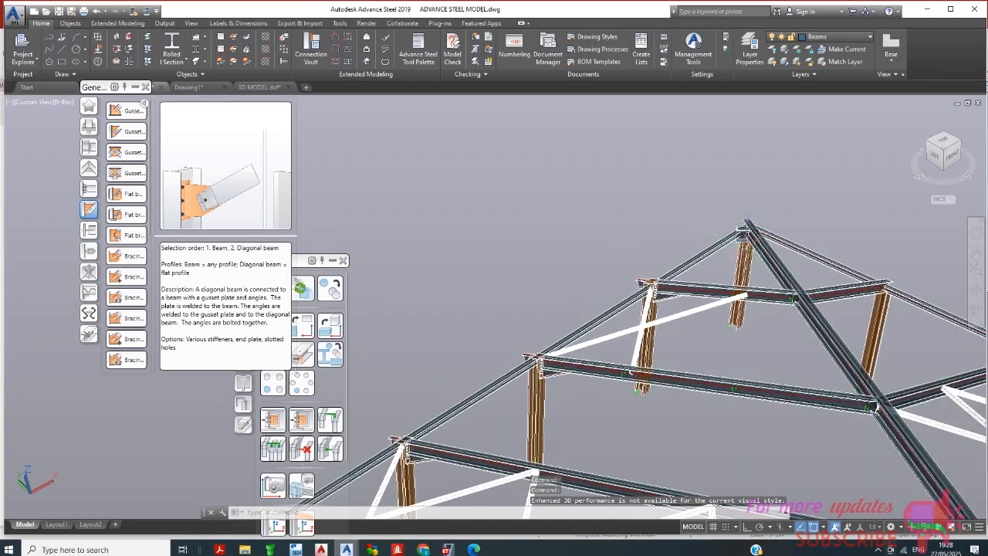
{"action": "left_click", "coordinate": [742, 234]}
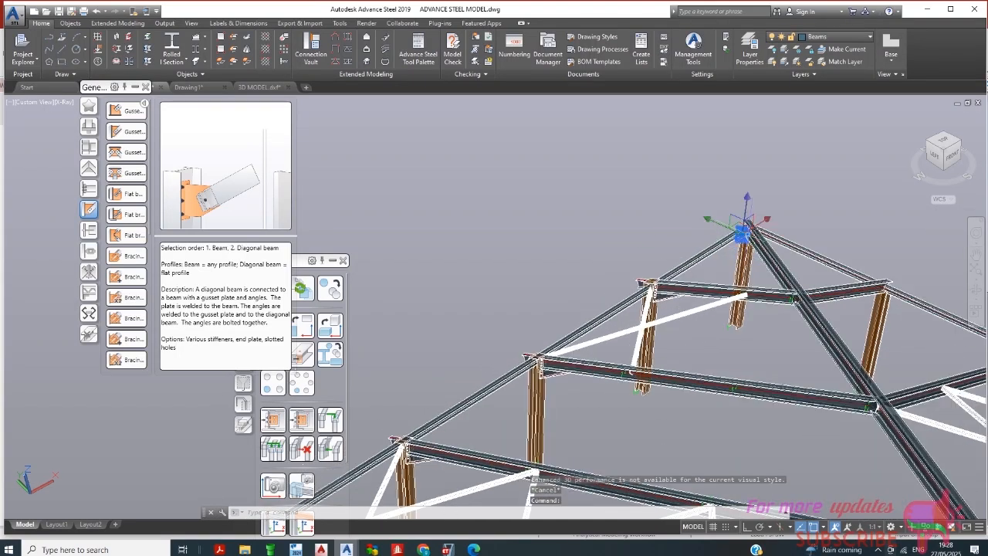
{"action": "left_click", "coordinate": [743, 234]}
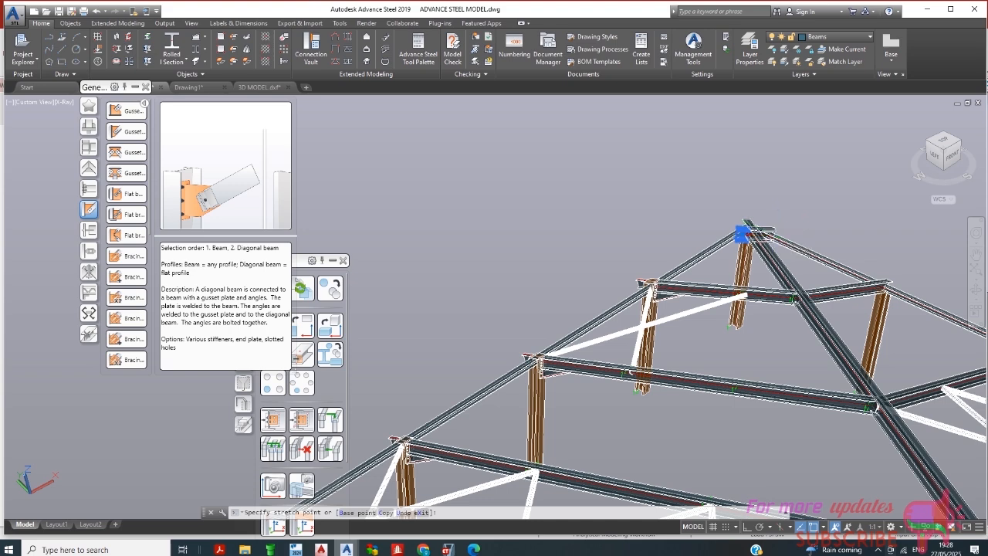
{"action": "left_click", "coordinate": [943, 140]}
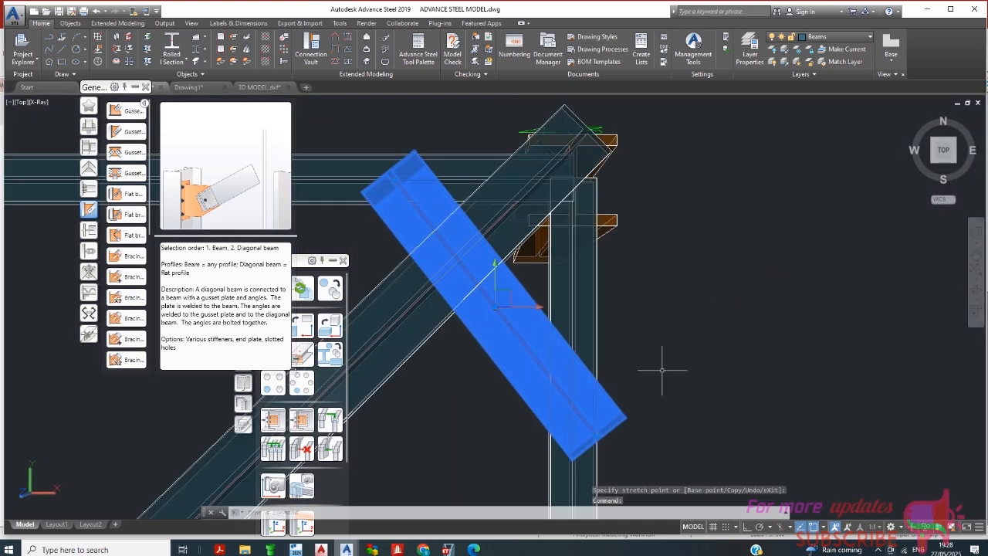
{"action": "left_click", "coordinate": [597, 433]}
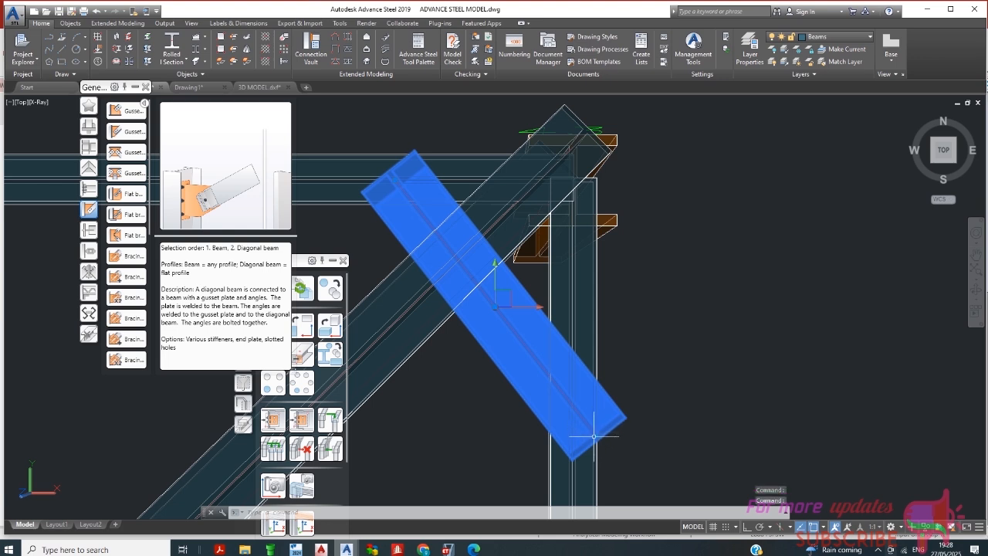
{"action": "left_click", "coordinate": [597, 437]}
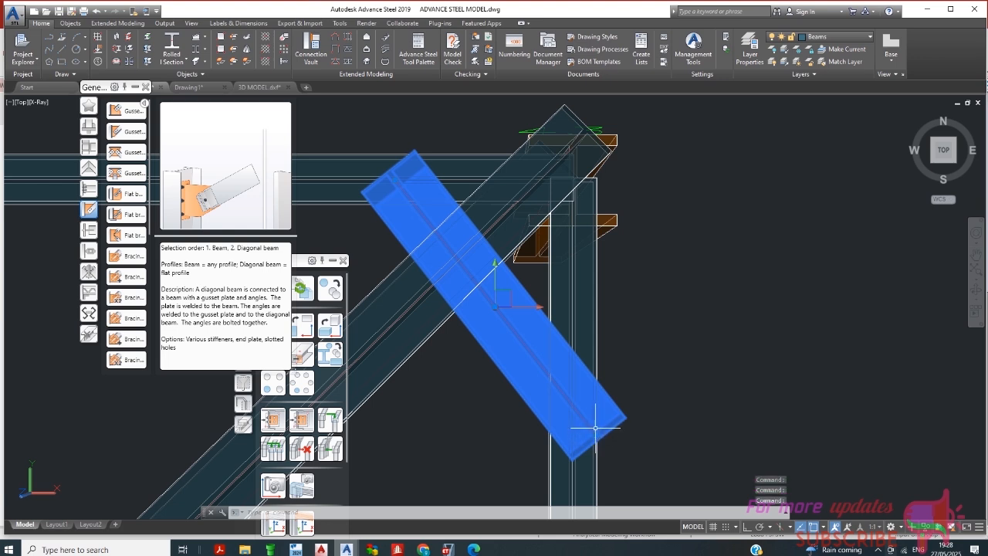
{"action": "key", "text": "Escape"}
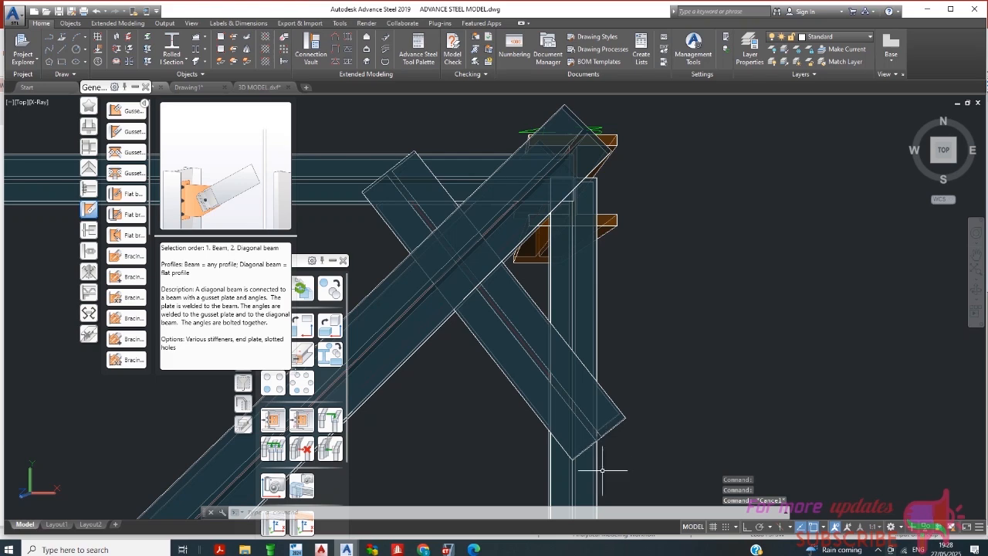
Select the edge beam crossed by the lengthened beam together with the hip rafter at the roof corner
{"action": "left_click", "coordinate": [598, 464]}
{"action": "scroll", "coordinate": [478, 309], "scroll_direction": "down", "scroll_amount": 3}
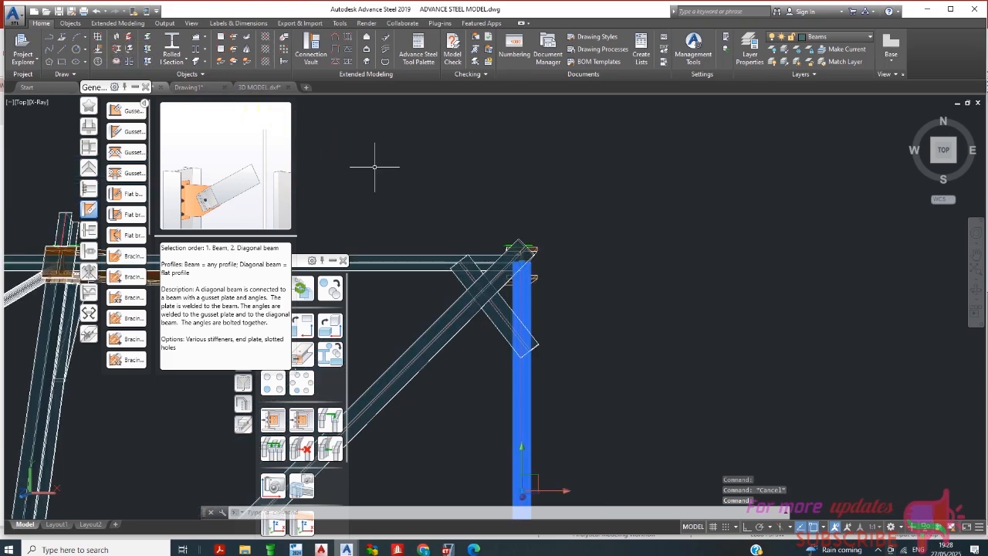
{"action": "left_click", "coordinate": [891, 528]}
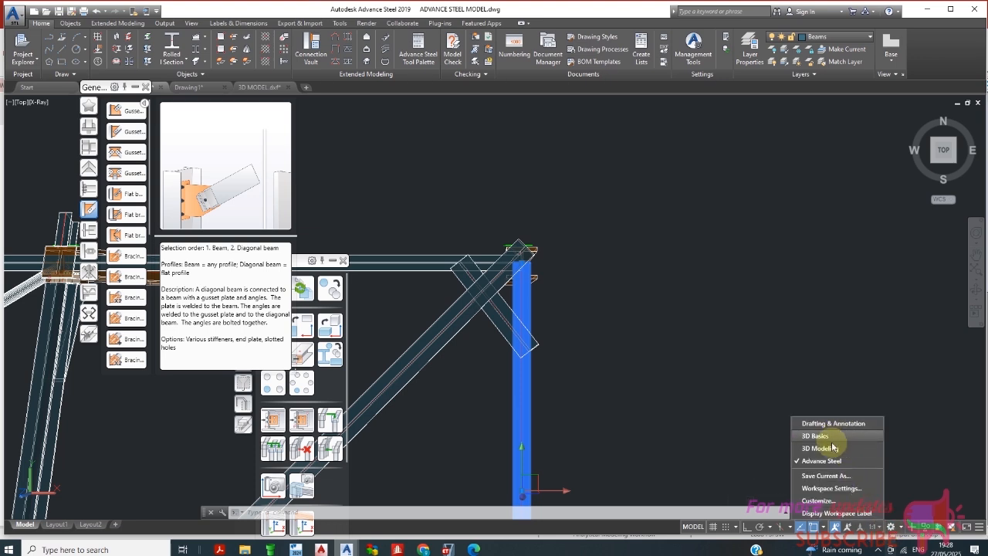
{"action": "left_click", "coordinate": [617, 393]}
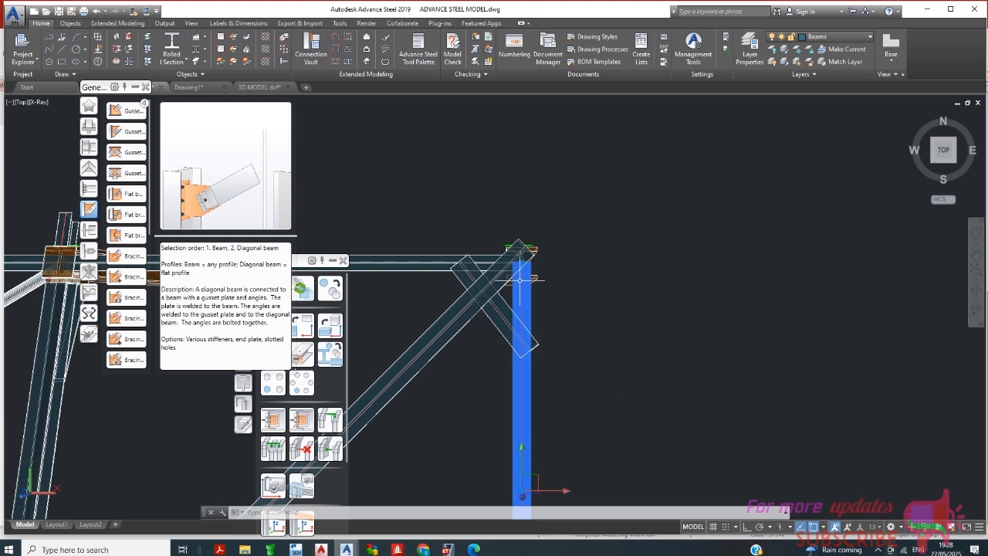
{"action": "left_click", "coordinate": [525, 250]}
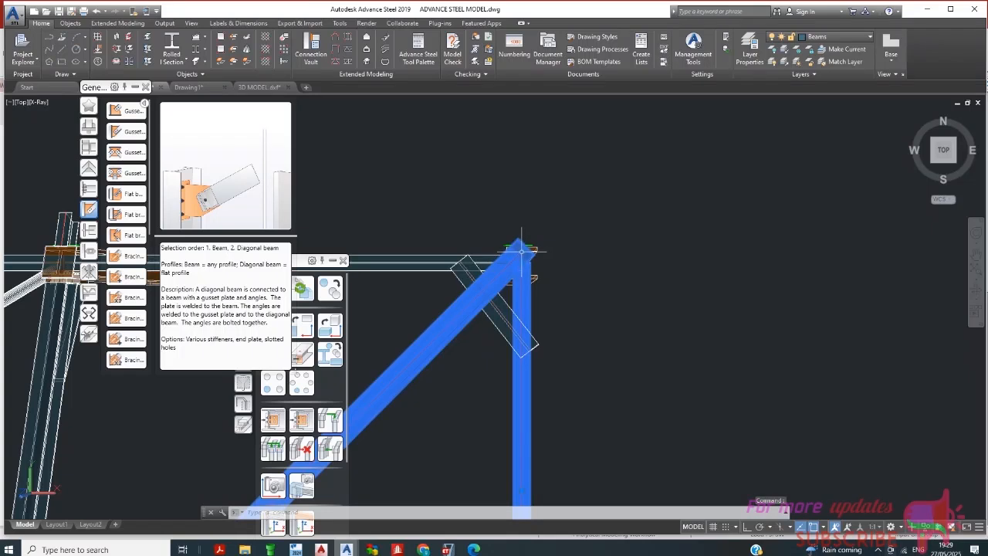
{"action": "left_click", "coordinate": [522, 251]}
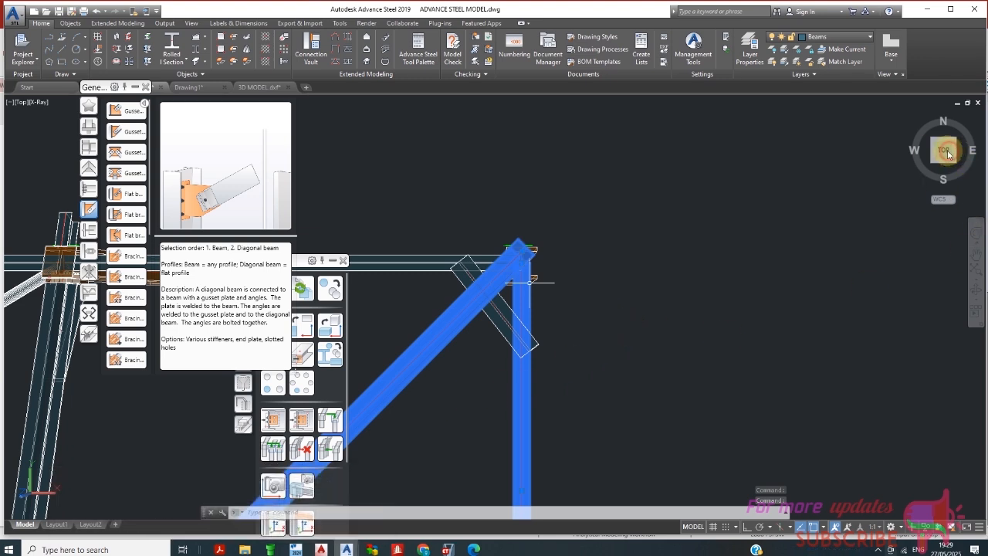
Examine the selected edge beam and hip rafter at the roof corner in the isometric home view
{"action": "left_click", "coordinate": [923, 134]}
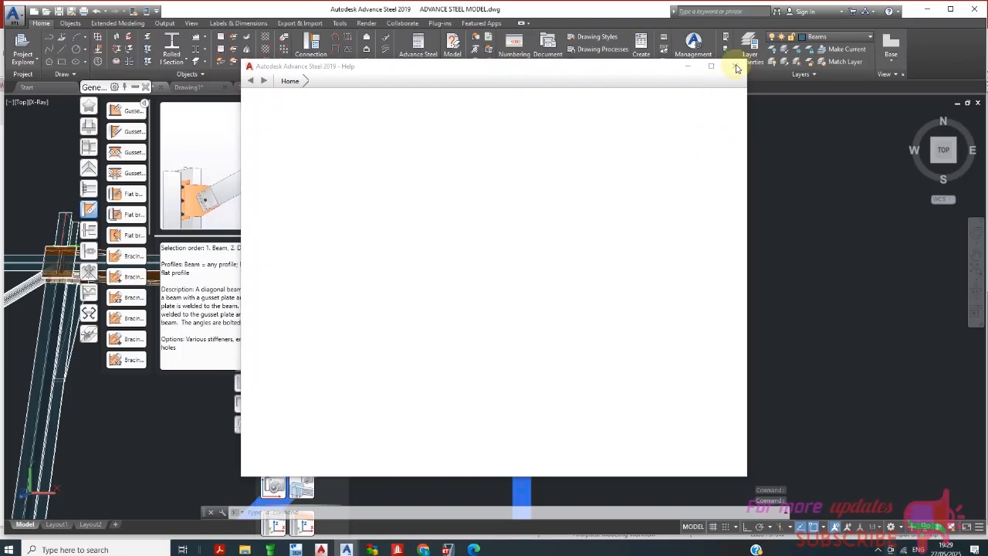
{"action": "left_click", "coordinate": [734, 62]}
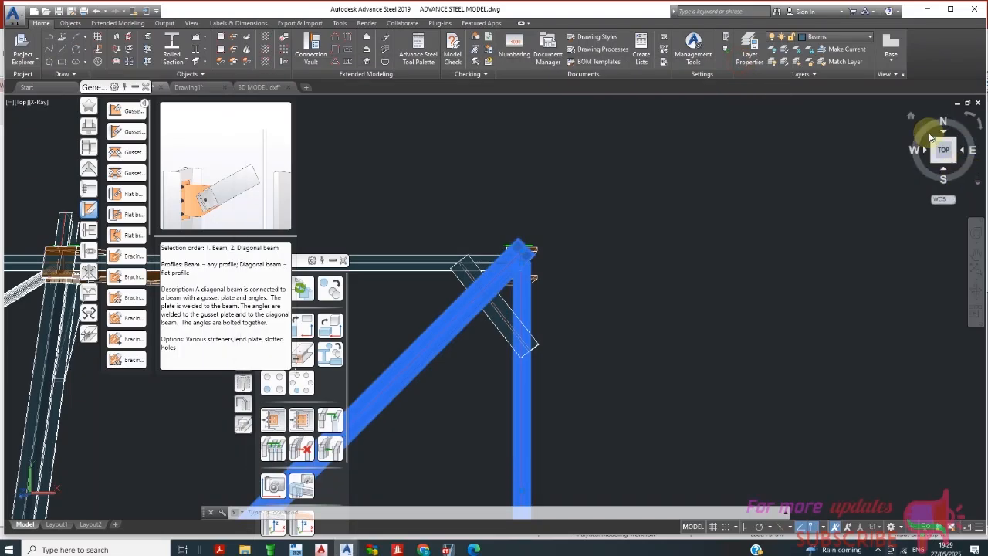
{"action": "left_click", "coordinate": [911, 116]}
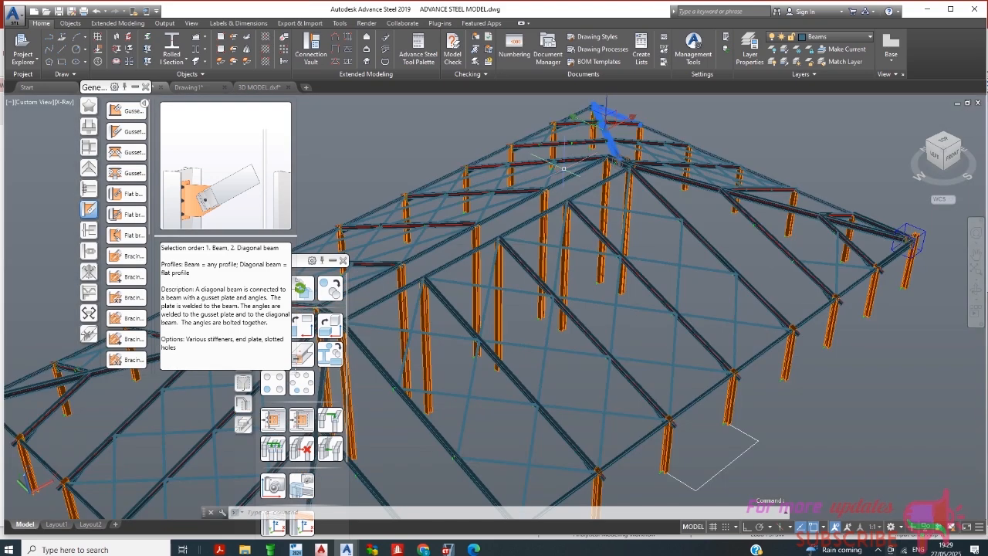
{"action": "middle_click_drag", "start_coordinate": [557, 188], "coordinate": [537, 310]}
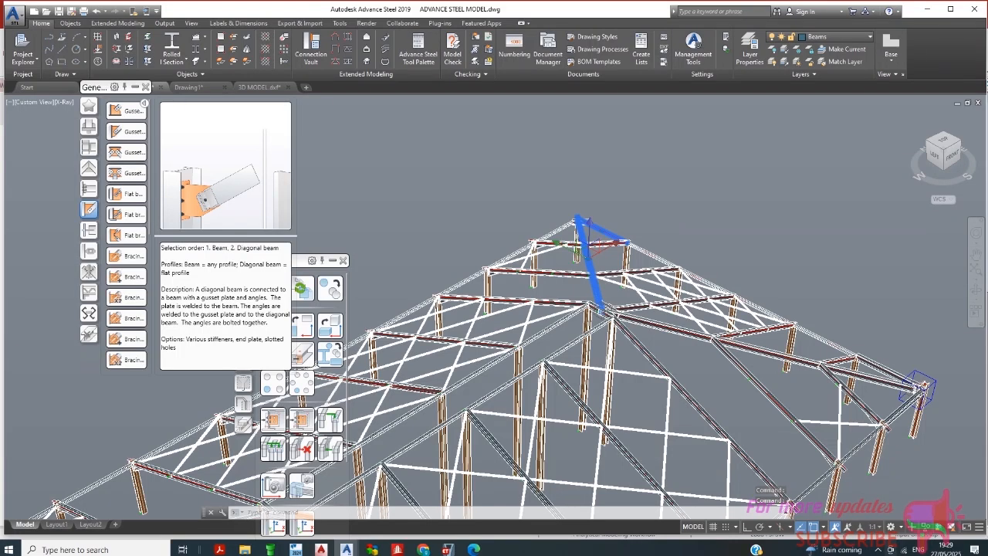
{"action": "mouse_move", "coordinate": [347, 549]}
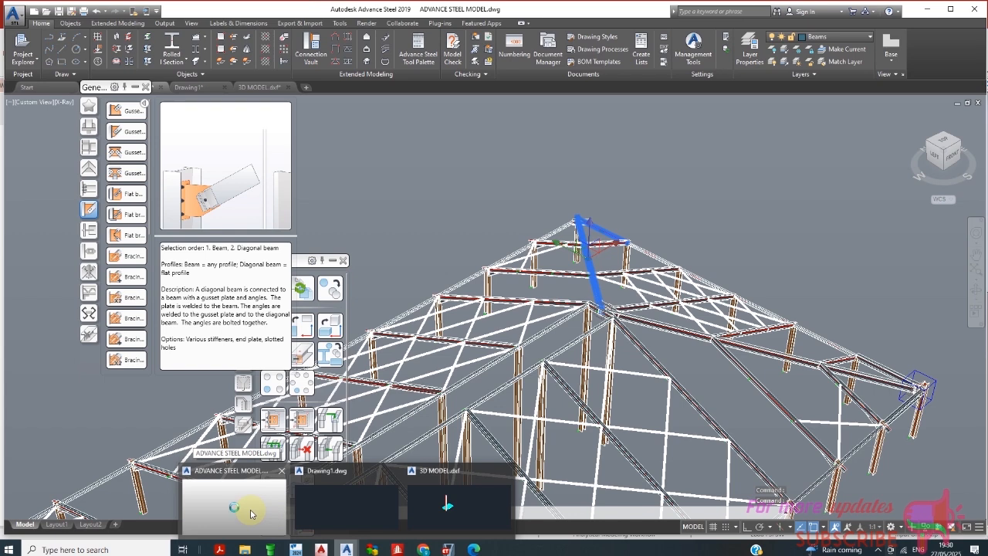
{"action": "left_click", "coordinate": [250, 514]}
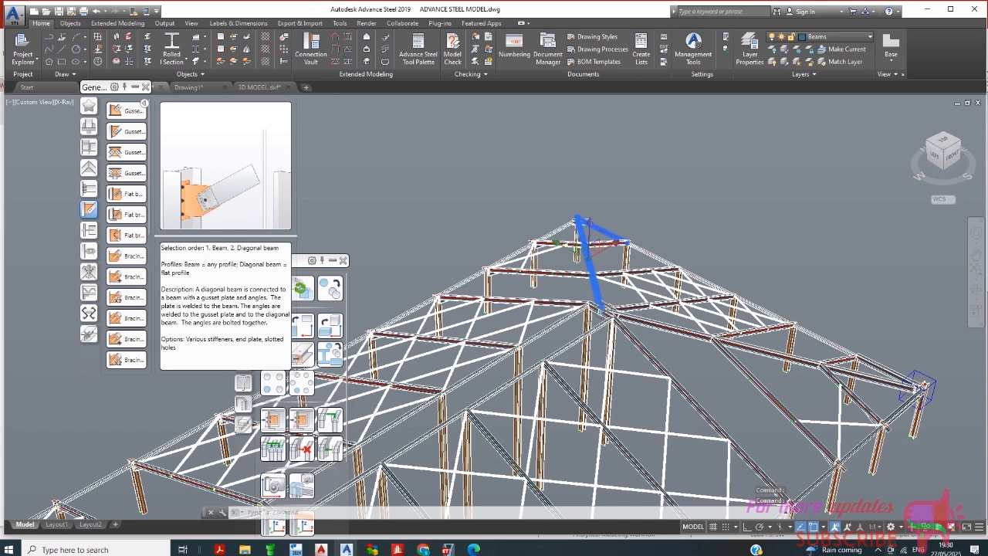
Clear the selection of the edge beam and hip rafter at the roof corner
{"action": "scroll", "coordinate": [511, 435], "scroll_direction": "down", "scroll_amount": 2}
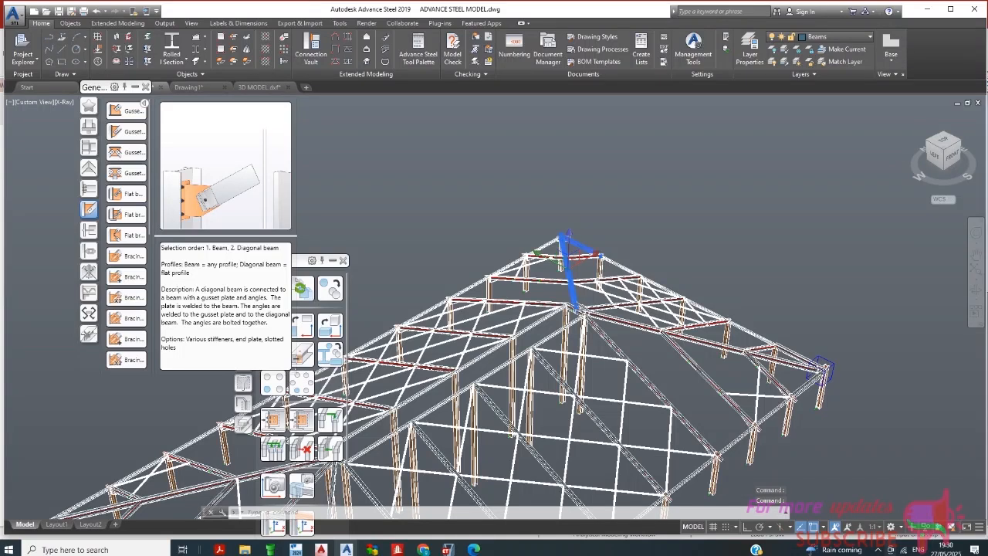
{"action": "mouse_move", "coordinate": [448, 550]}
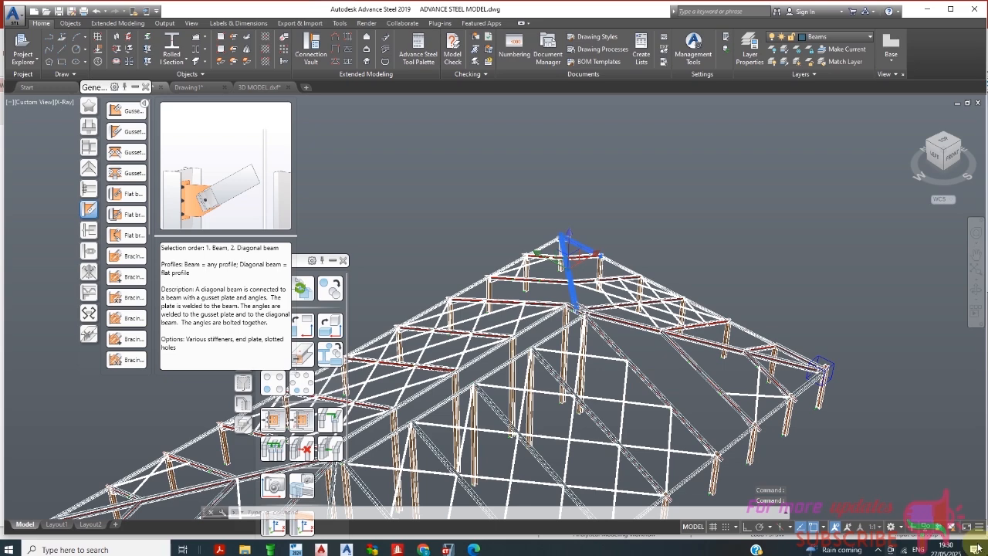
{"action": "key", "text": "Escape"}
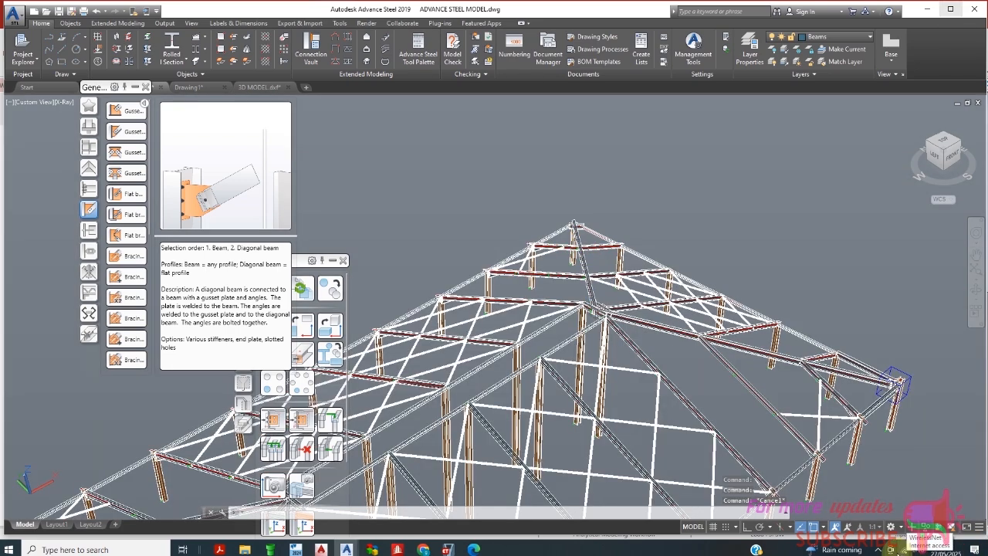
{"action": "scroll", "coordinate": [734, 396], "scroll_direction": "down", "scroll_amount": 1}
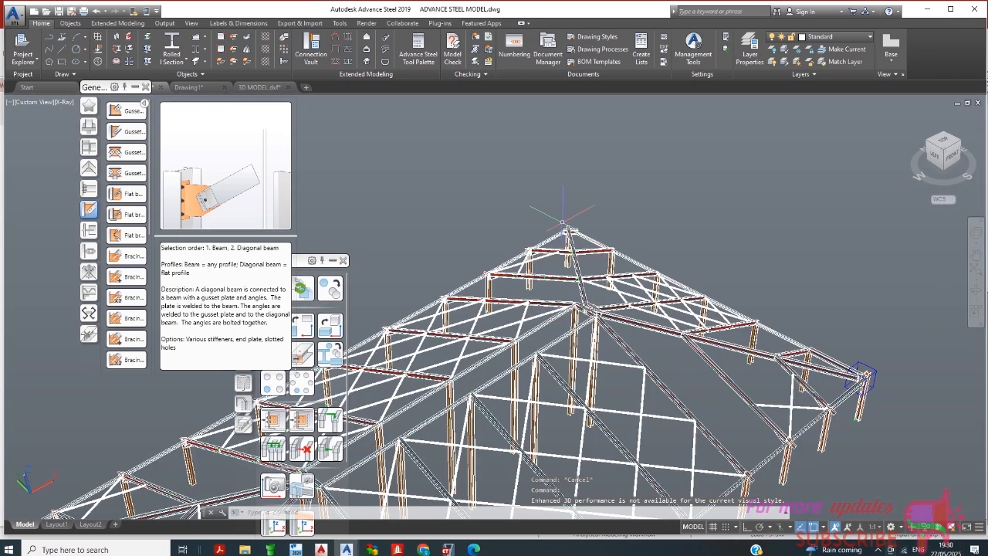
{"action": "scroll", "coordinate": [417, 355], "scroll_direction": "up", "scroll_amount": 1}
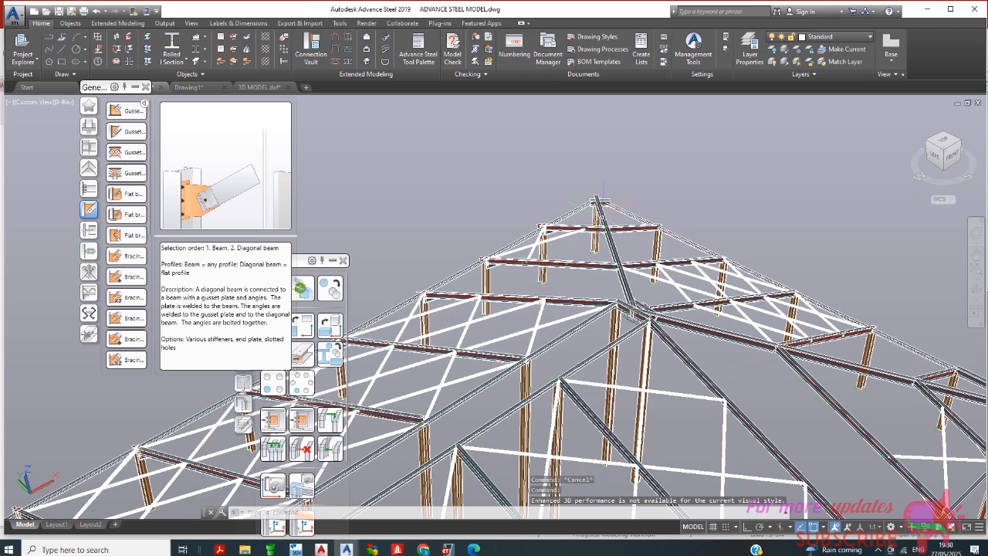
Examine how the hip rafter meets the edge beam at the roof corner by highlighting both members from a higher viewpoint
{"action": "left_click", "coordinate": [602, 220]}
{"action": "scroll", "coordinate": [604, 216], "scroll_direction": "up", "scroll_amount": 3}
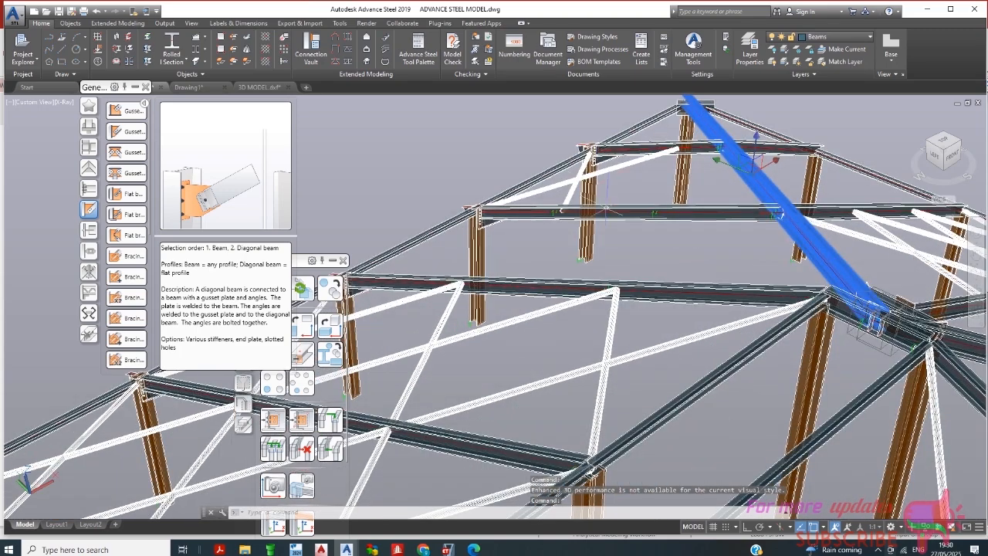
{"action": "scroll", "coordinate": [628, 244], "scroll_direction": "down", "scroll_amount": 1}
{"action": "middle_click_drag", "start_coordinate": [655, 159], "coordinate": [628, 241], "text": "shift"}
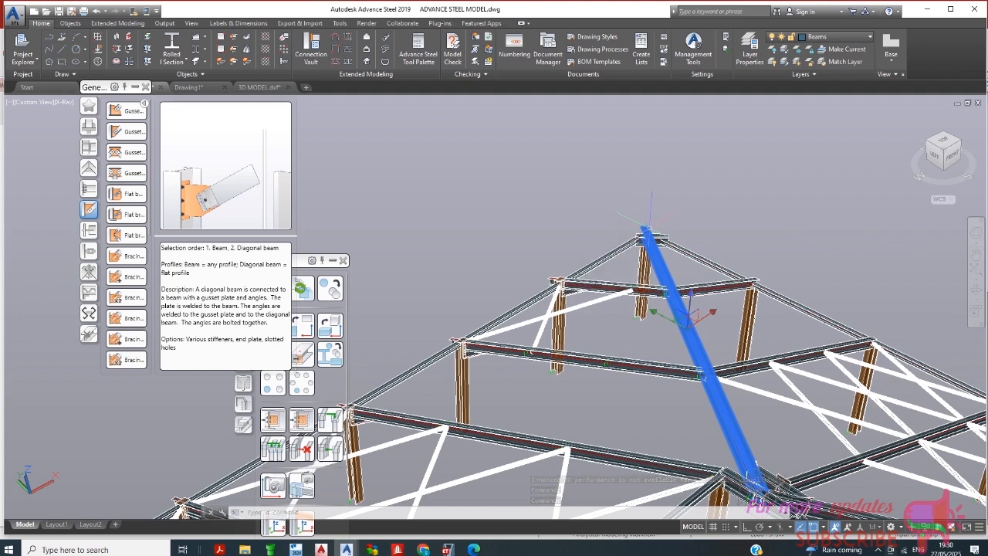
{"action": "middle_click_drag", "start_coordinate": [592, 271], "coordinate": [591, 316], "text": "shift"}
{"action": "scroll", "coordinate": [606, 166], "scroll_direction": "up", "scroll_amount": 1}
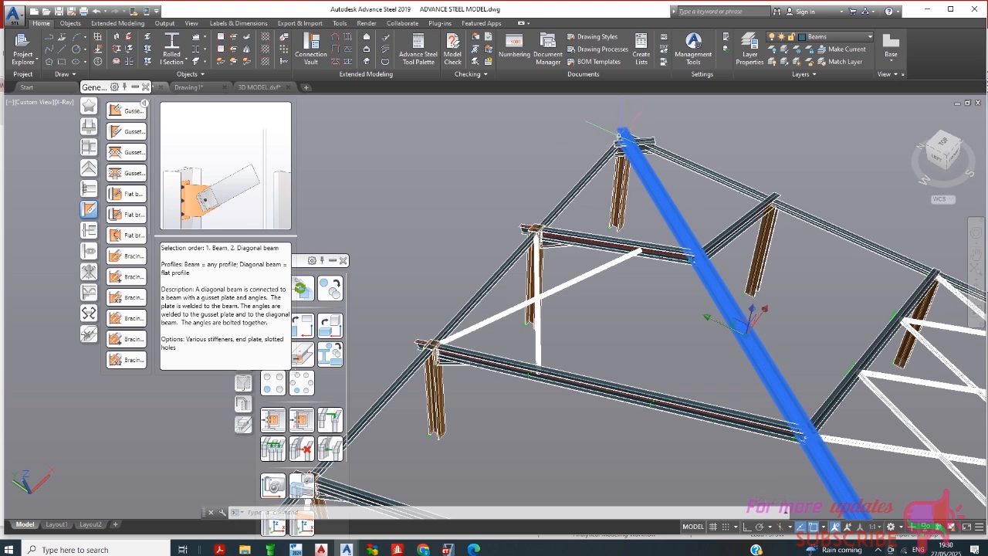
{"action": "left_click", "coordinate": [622, 142]}
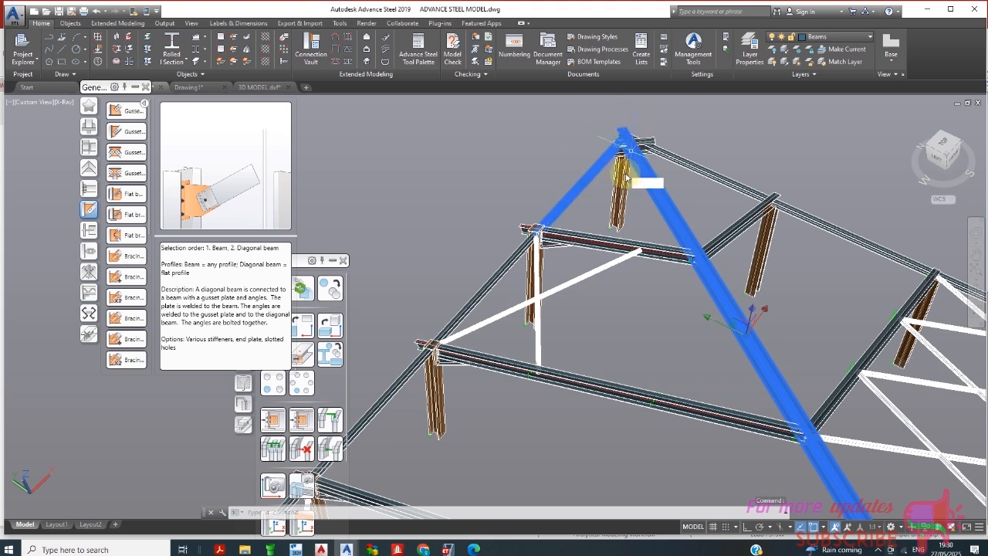
{"action": "key", "text": "Escape"}
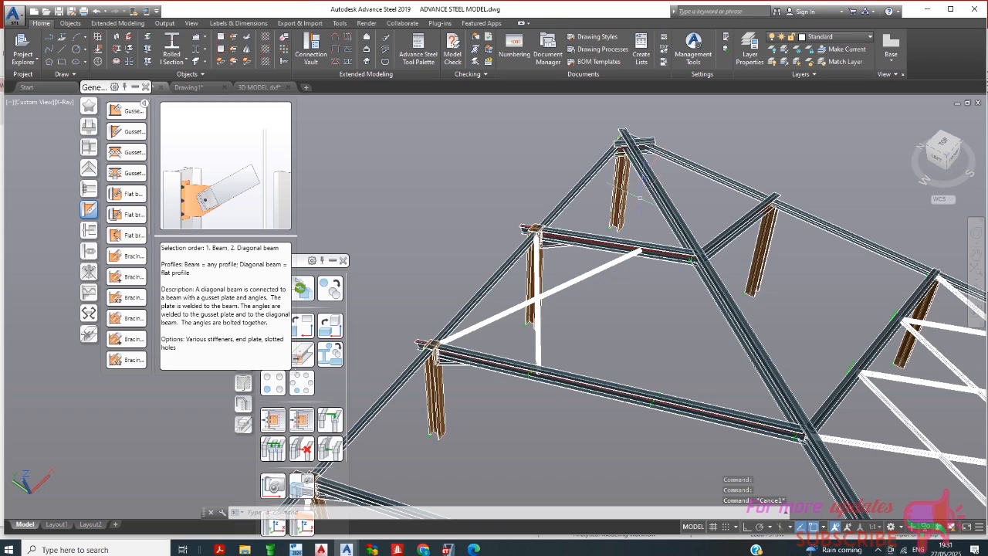
Examine the roof corner from above, highlighting the hip rafter and the corner column beneath it
{"action": "middle_click_drag", "start_coordinate": [648, 203], "coordinate": [610, 212], "text": "shift"}
{"action": "scroll", "coordinate": [607, 265], "scroll_direction": "down", "scroll_amount": 1}
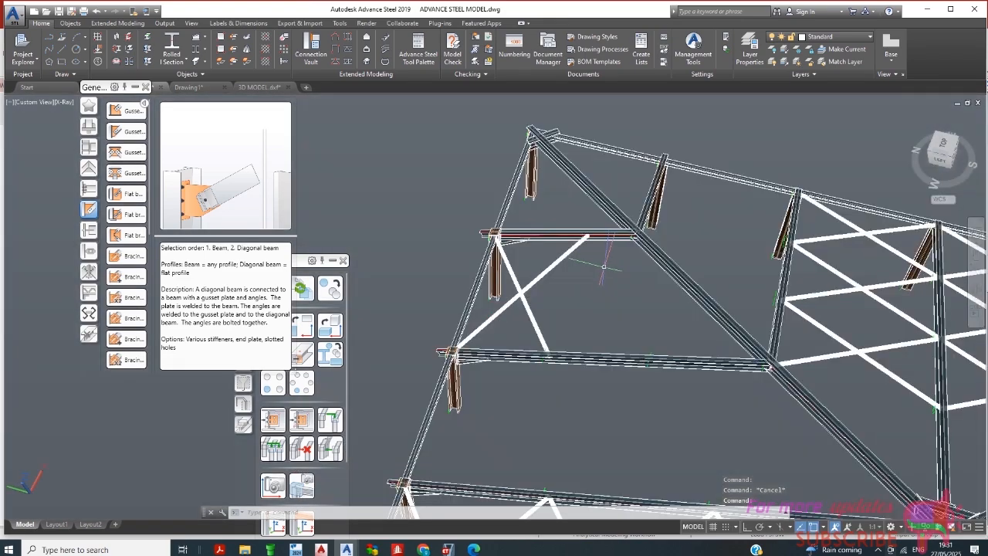
{"action": "scroll", "coordinate": [556, 124], "scroll_direction": "up", "scroll_amount": 3}
{"action": "middle_click_drag", "start_coordinate": [547, 122], "coordinate": [602, 269]}
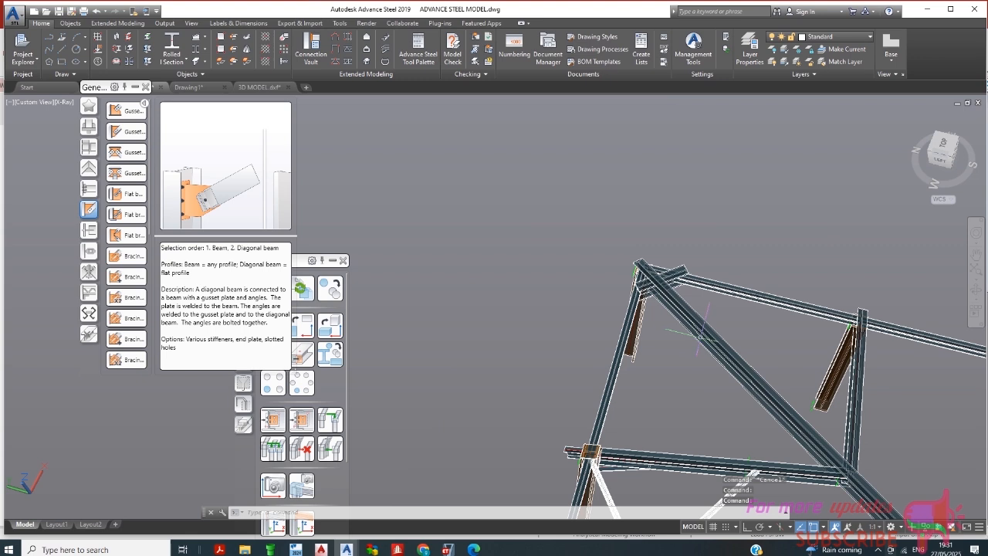
{"action": "left_click", "coordinate": [695, 332]}
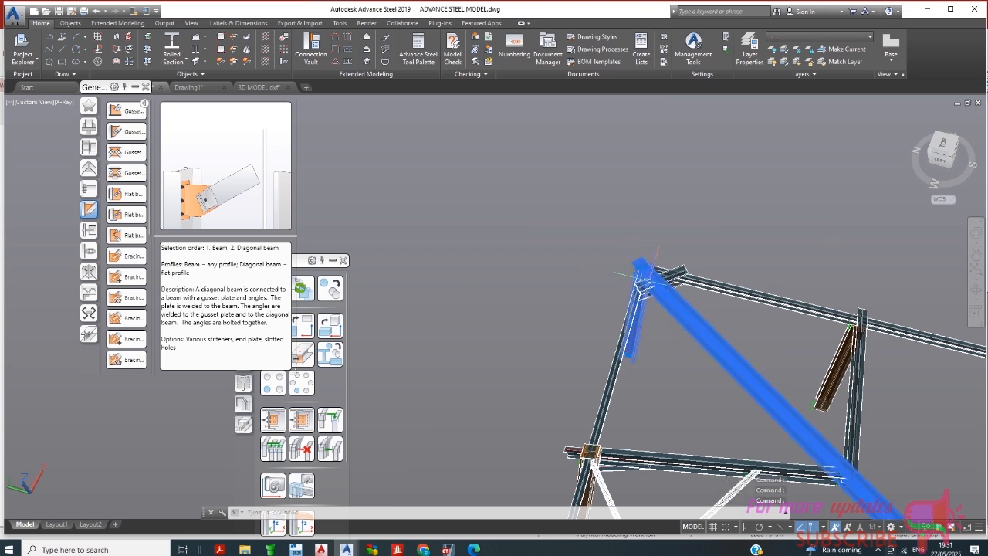
{"action": "left_click", "coordinate": [641, 283]}
{"action": "key", "text": "Escape"}
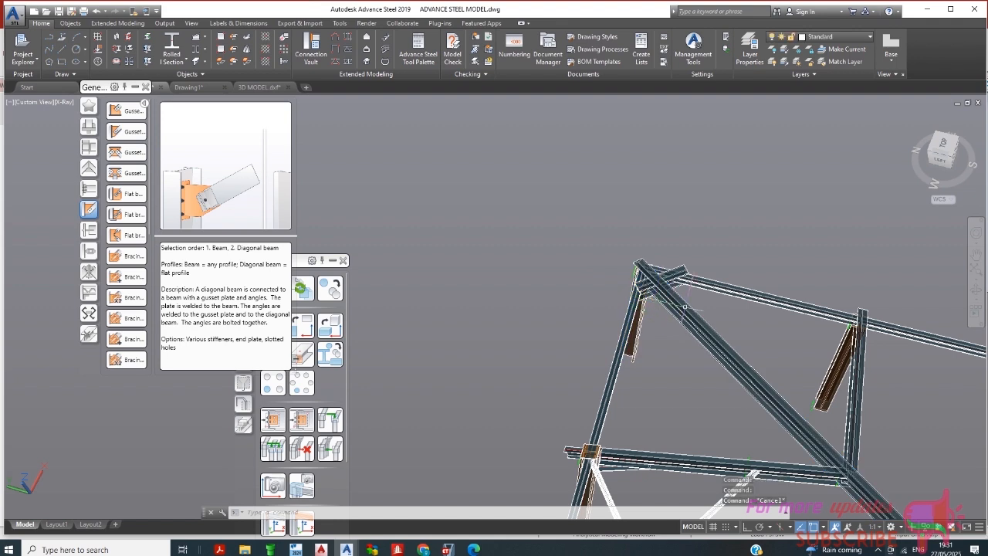
Begin stretching the hip rafter from its outer end grip and enable the Midpoint object snap
{"action": "left_click", "coordinate": [655, 312]}
{"action": "scroll", "coordinate": [657, 297], "scroll_direction": "up", "scroll_amount": 5}
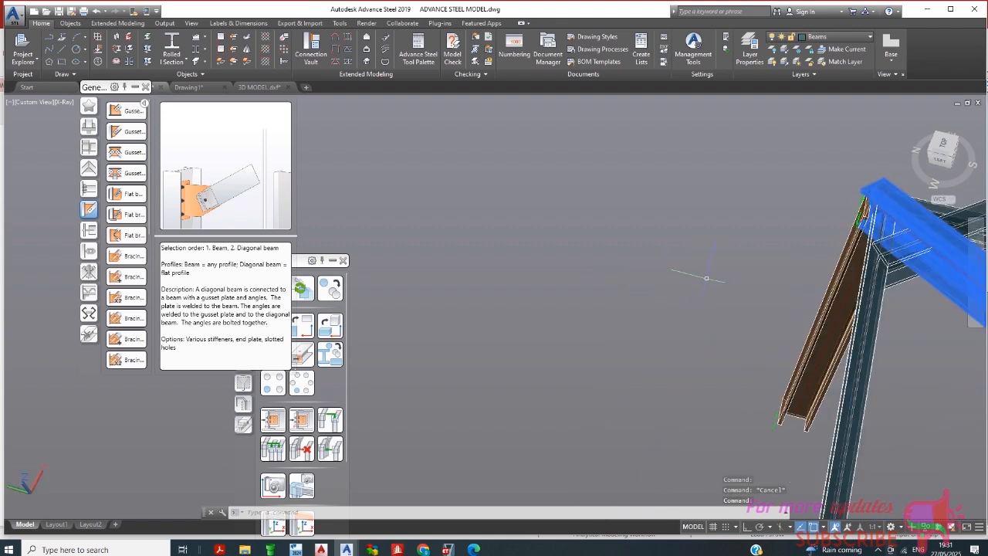
{"action": "left_click", "coordinate": [865, 199]}
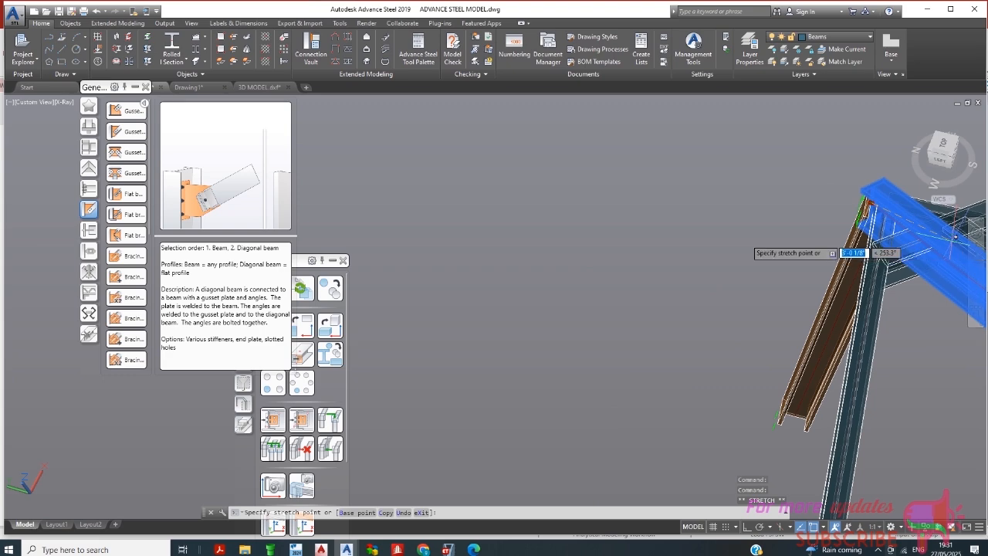
{"action": "scroll", "coordinate": [595, 256], "scroll_direction": "down", "scroll_amount": 5}
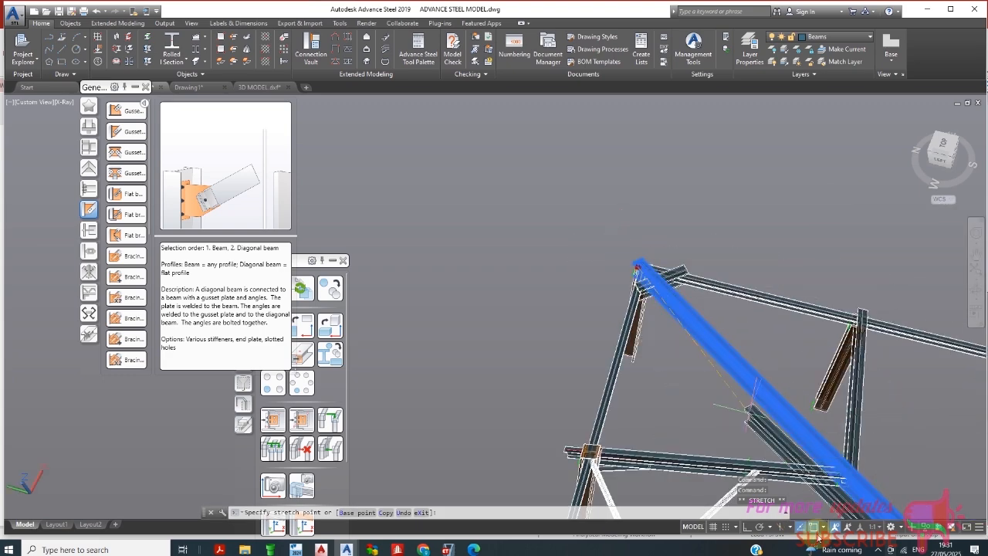
{"action": "left_click", "coordinate": [823, 526]}
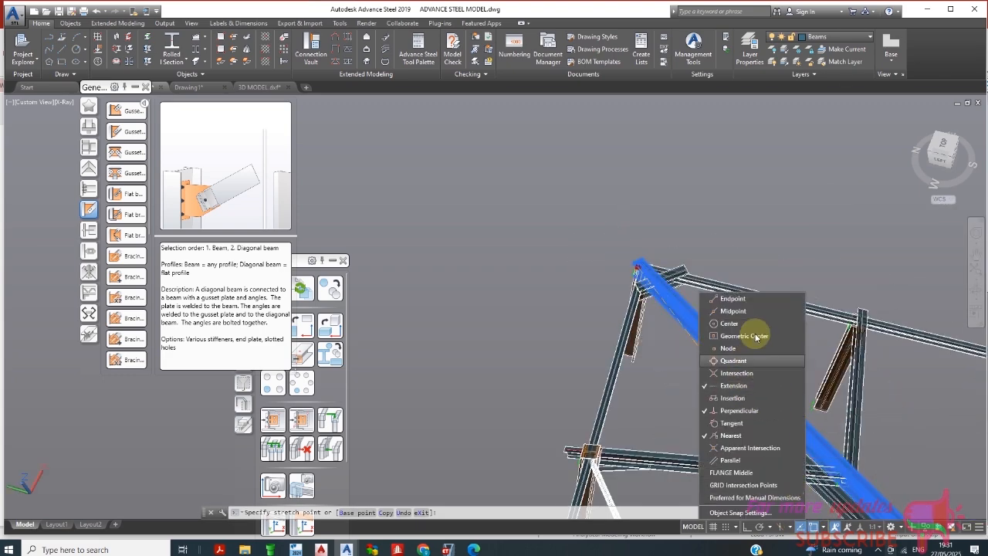
{"action": "left_click", "coordinate": [751, 312]}
{"action": "left_click", "coordinate": [663, 359]}
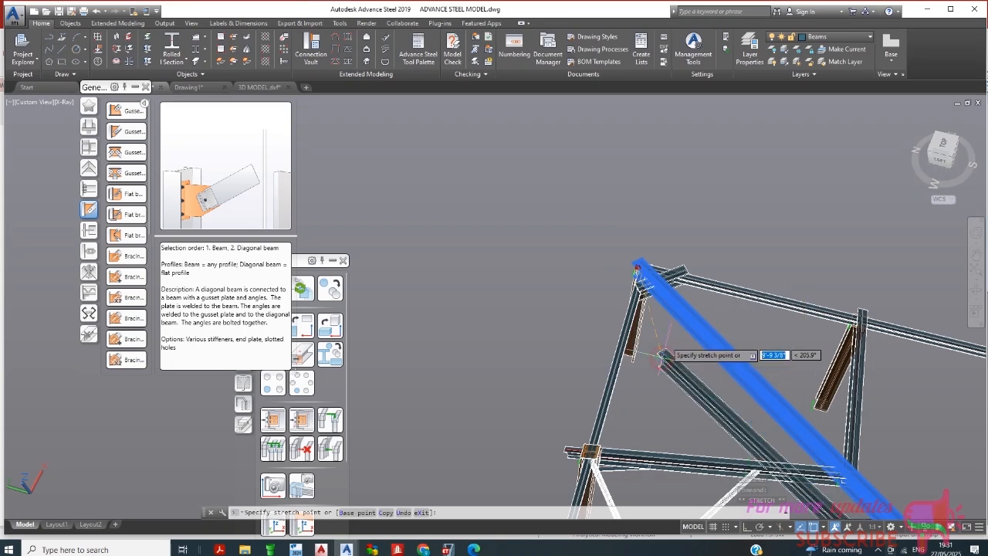
Shorten the hip rafter by placing its outer end at the middle of the short beam crossing the roof corner, and inspect the joint
{"action": "scroll", "coordinate": [699, 286], "scroll_direction": "up", "scroll_amount": 4}
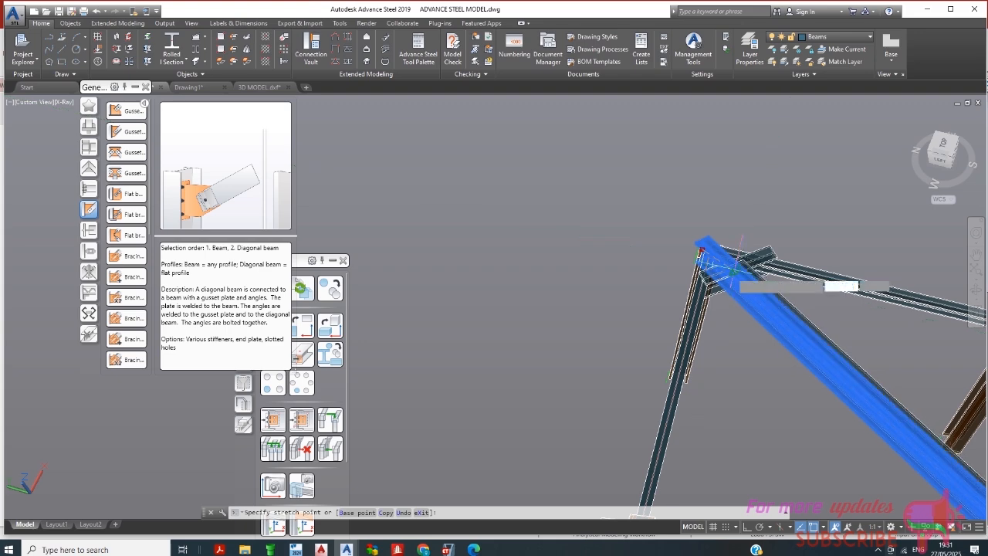
{"action": "left_click", "coordinate": [734, 271]}
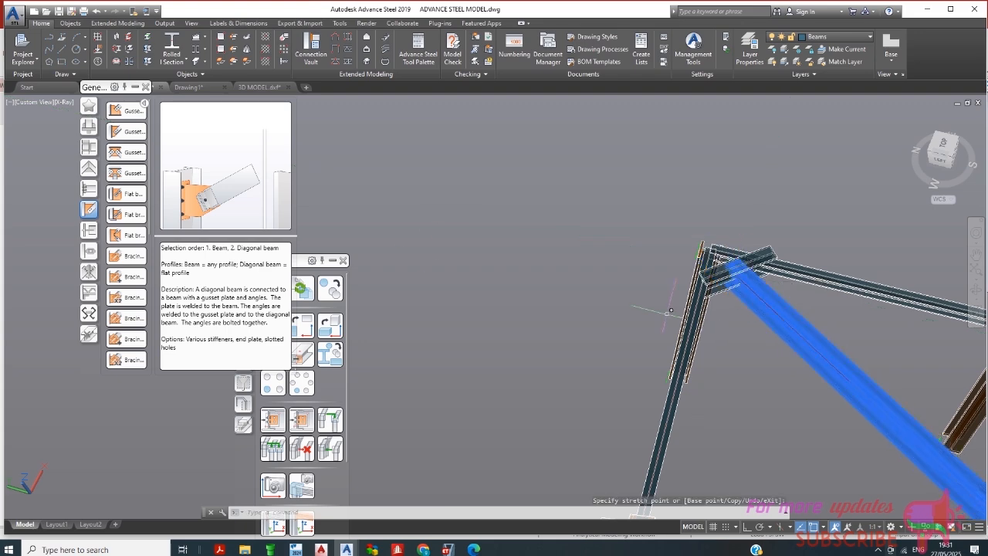
{"action": "scroll", "coordinate": [403, 250], "scroll_direction": "down", "scroll_amount": 1}
{"action": "scroll", "coordinate": [403, 251], "scroll_direction": "down", "scroll_amount": 2}
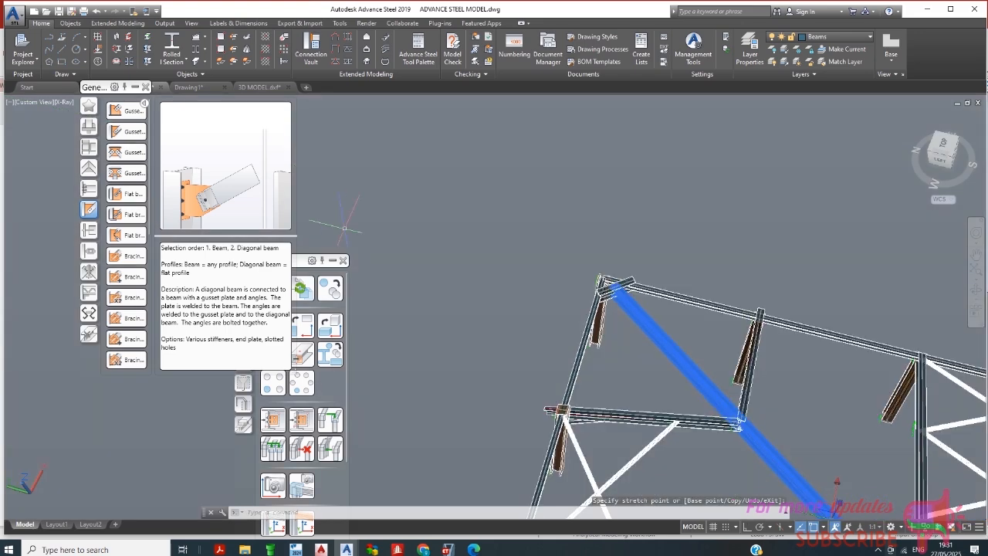
{"action": "key", "text": "Escape"}
{"action": "scroll", "coordinate": [624, 279], "scroll_direction": "up", "scroll_amount": 3}
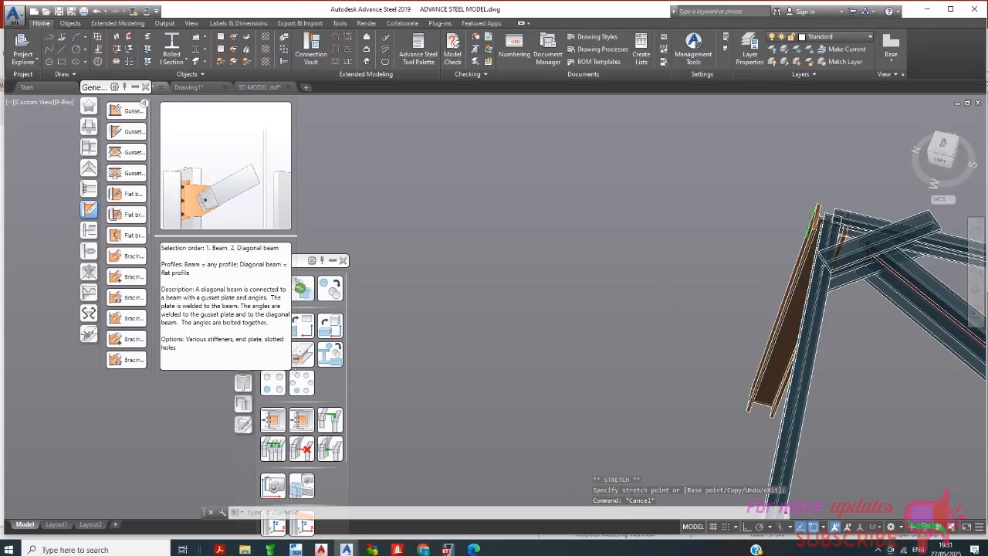
{"action": "scroll", "coordinate": [803, 258], "scroll_direction": "down", "scroll_amount": 2}
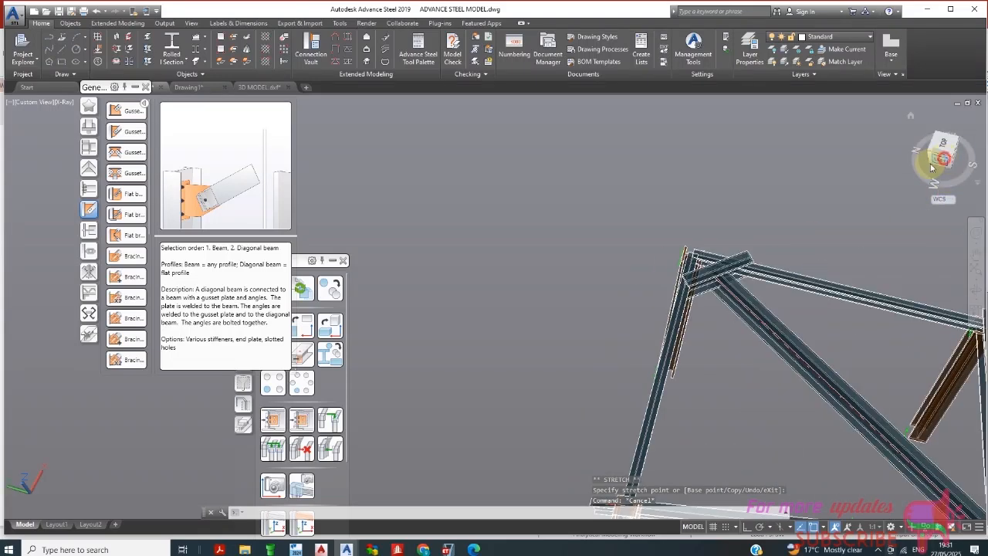
{"action": "mouse_move", "coordinate": [933, 164]}
{"action": "left_mouse_down"}
{"action": "mouse_move", "coordinate": [888, 212]}
{"action": "mouse_move", "coordinate": [841, 239]}
{"action": "left_mouse_up"}
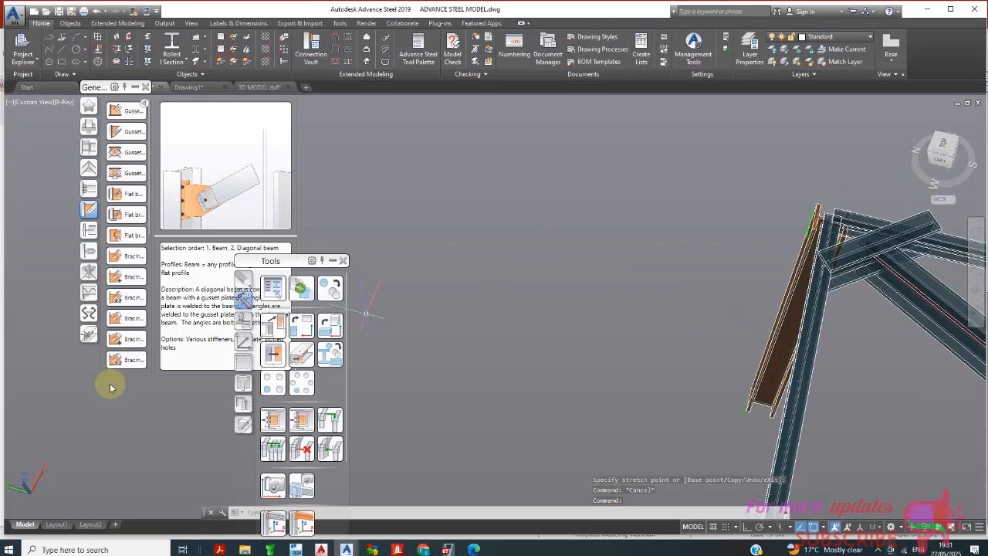
Reopen the Connection Vault and switch it to the platform beam connections
{"action": "left_click", "coordinate": [145, 87]}
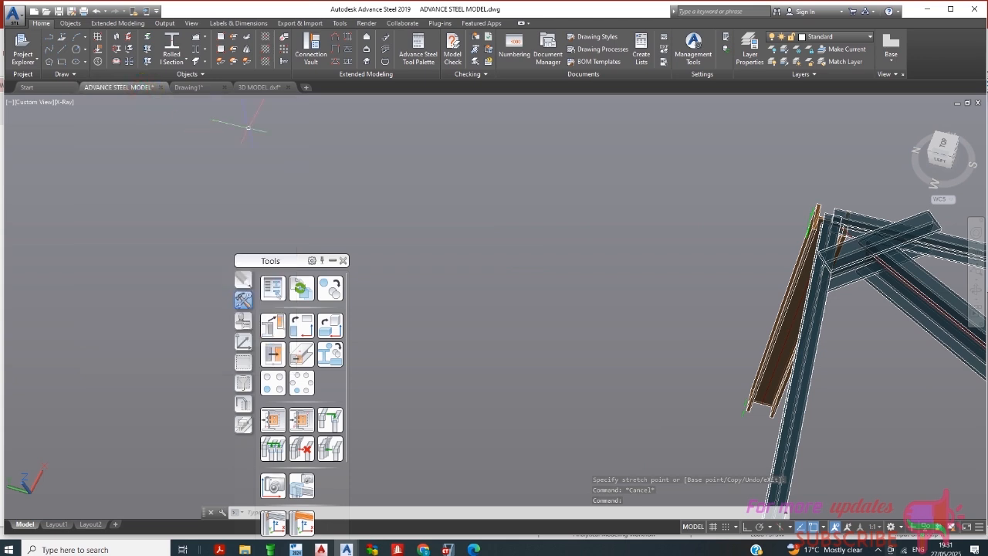
{"action": "left_click", "coordinate": [308, 54]}
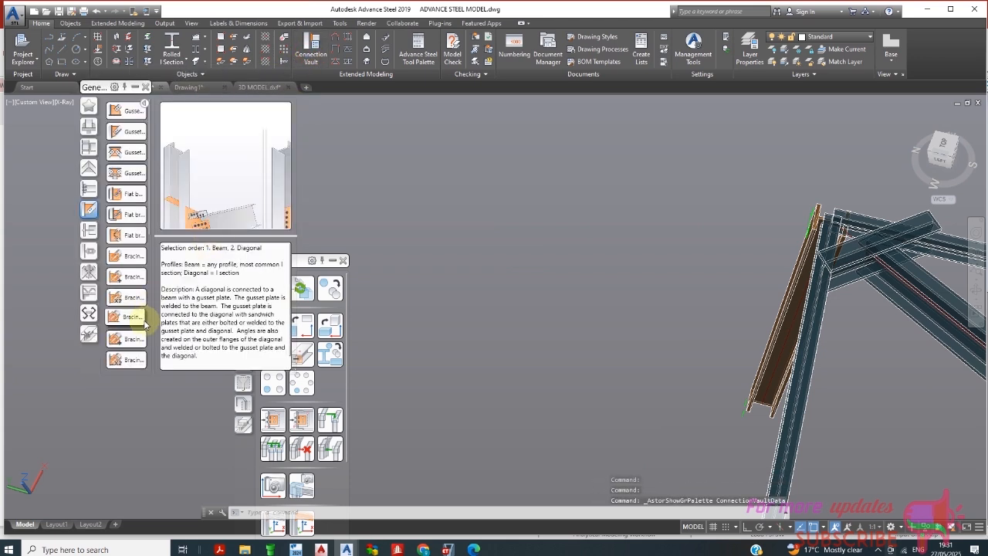
{"action": "left_click", "coordinate": [87, 187]}
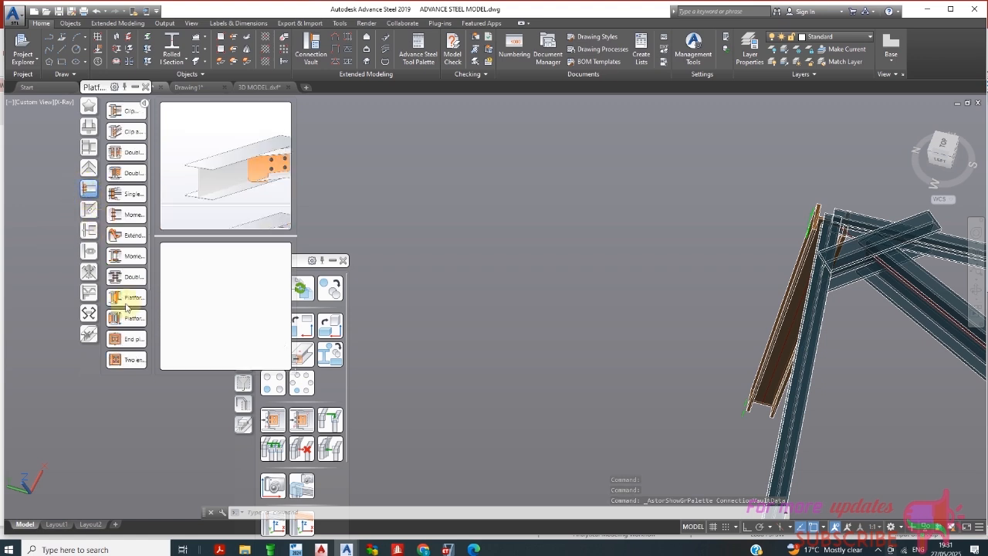
{"action": "mouse_move", "coordinate": [126, 305]}
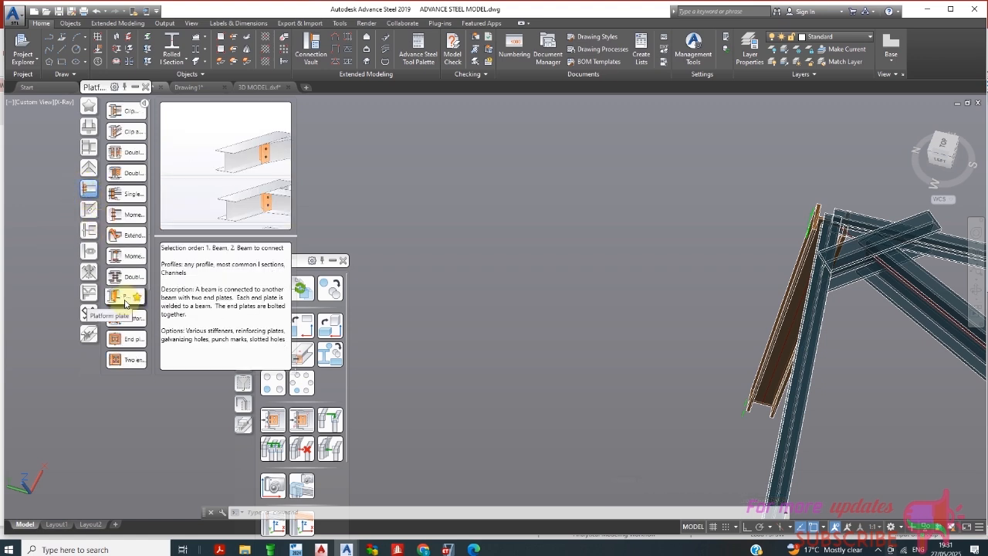
{"action": "left_click", "coordinate": [121, 301]}
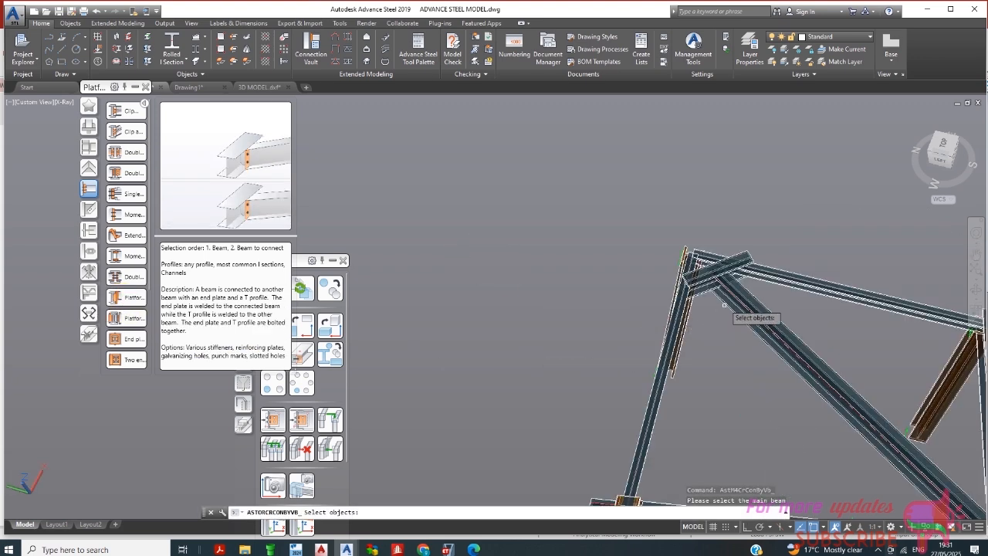
{"action": "left_click", "coordinate": [676, 314]}
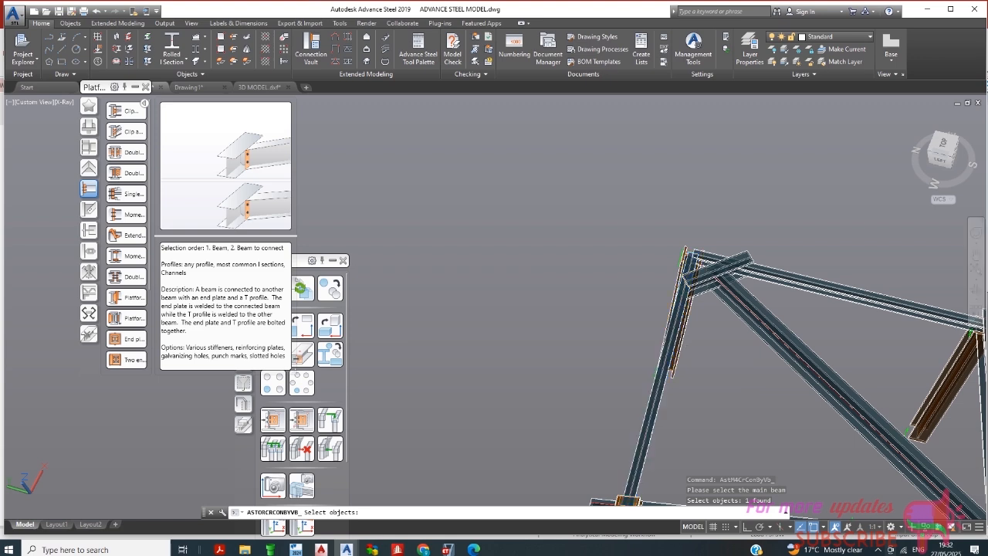
{"action": "key", "text": "Escape"}
{"action": "left_click", "coordinate": [651, 404]}
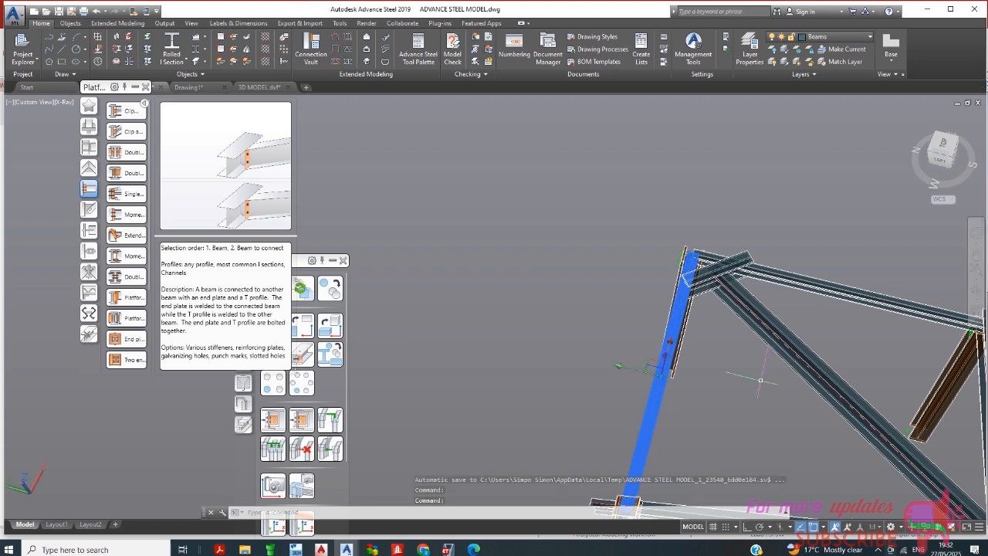
{"action": "left_click", "coordinate": [821, 284]}
{"action": "right_click", "coordinate": [819, 286]}
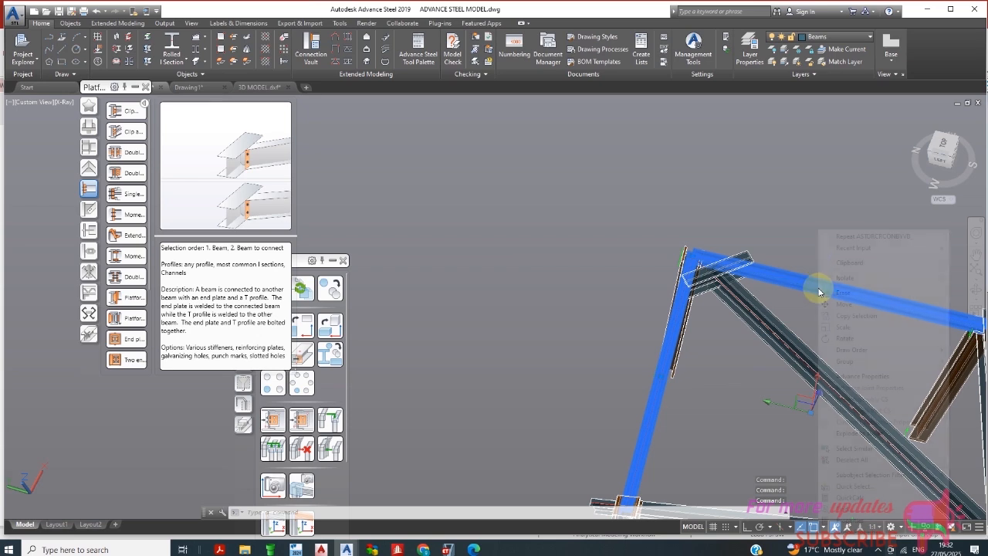
{"action": "left_click", "coordinate": [839, 377]}
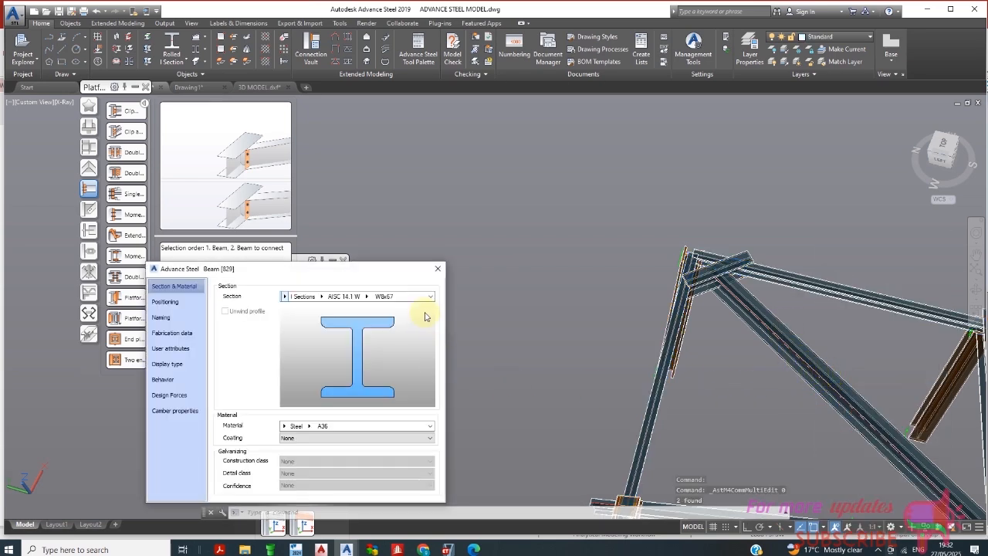
{"action": "left_click", "coordinate": [366, 297]}
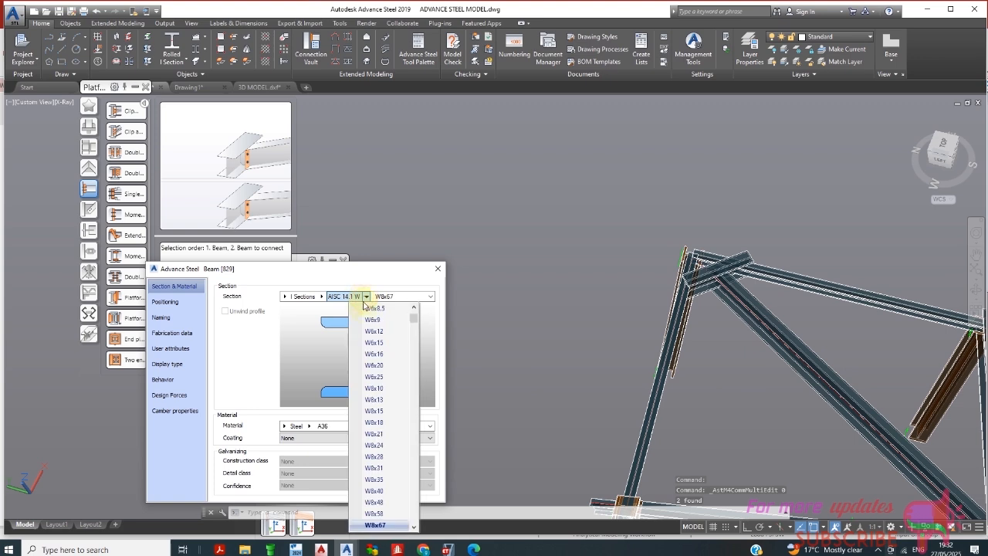
{"action": "left_click_drag", "start_coordinate": [415, 323], "coordinate": [424, 405]}
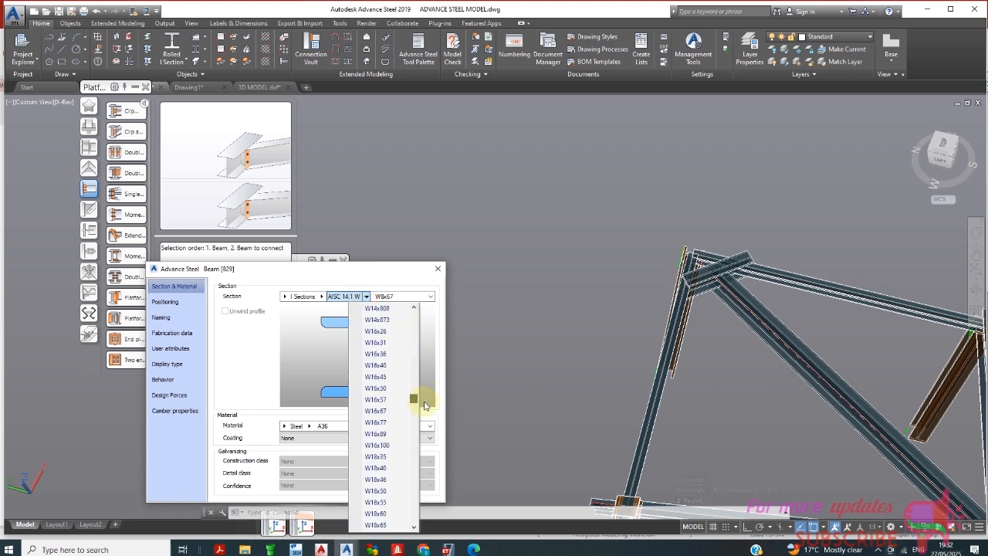
{"action": "scroll", "coordinate": [402, 486], "scroll_direction": "down", "scroll_amount": 2}
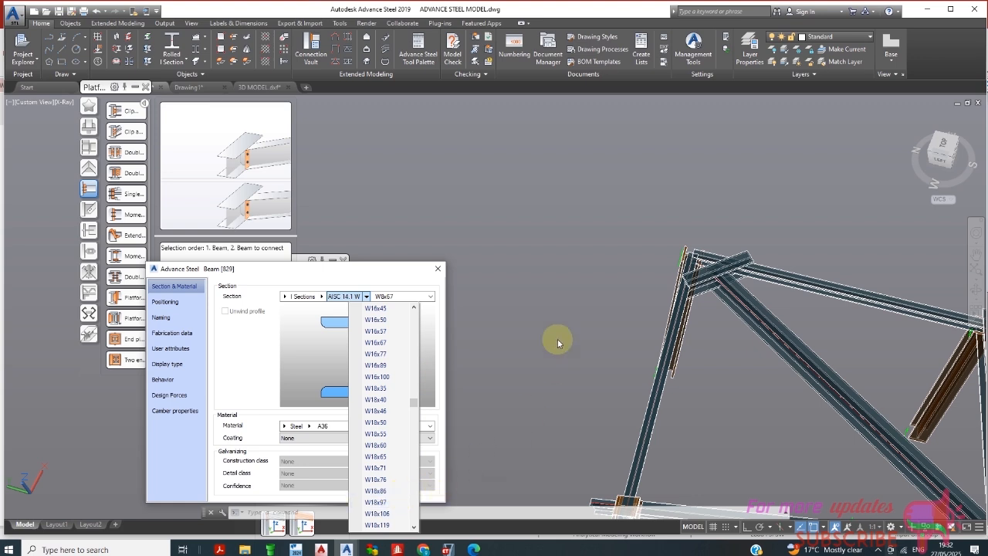
{"action": "left_click", "coordinate": [610, 324]}
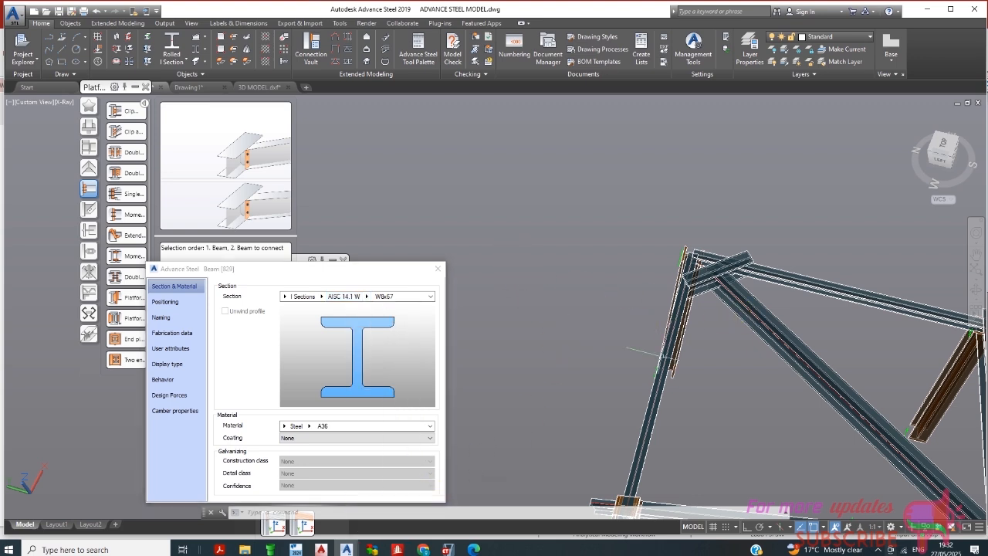
Check the hip rafter's section, and set the two edge beams meeting at the roof corner to AISC 14.1 W section W18x211
{"action": "left_click", "coordinate": [776, 351]}
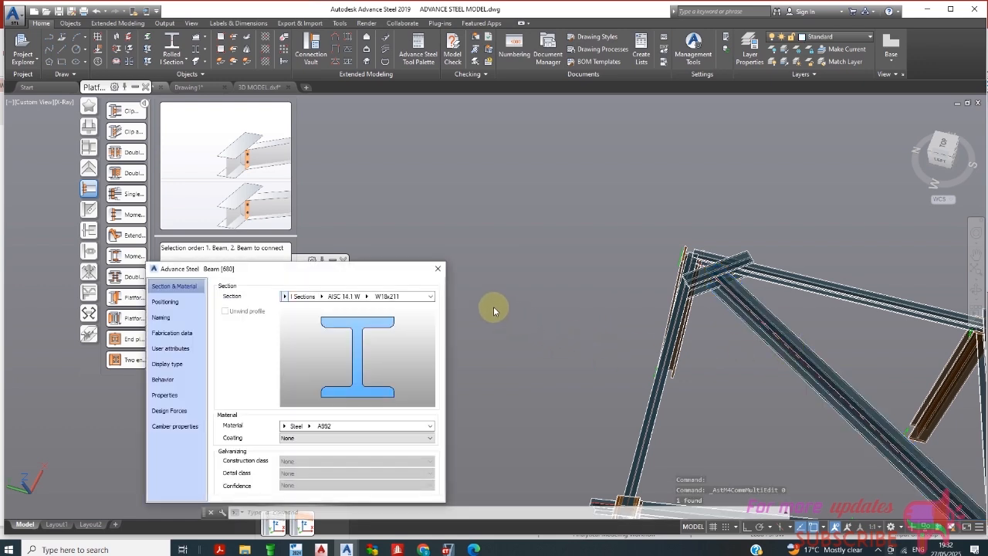
{"action": "left_click", "coordinate": [438, 269]}
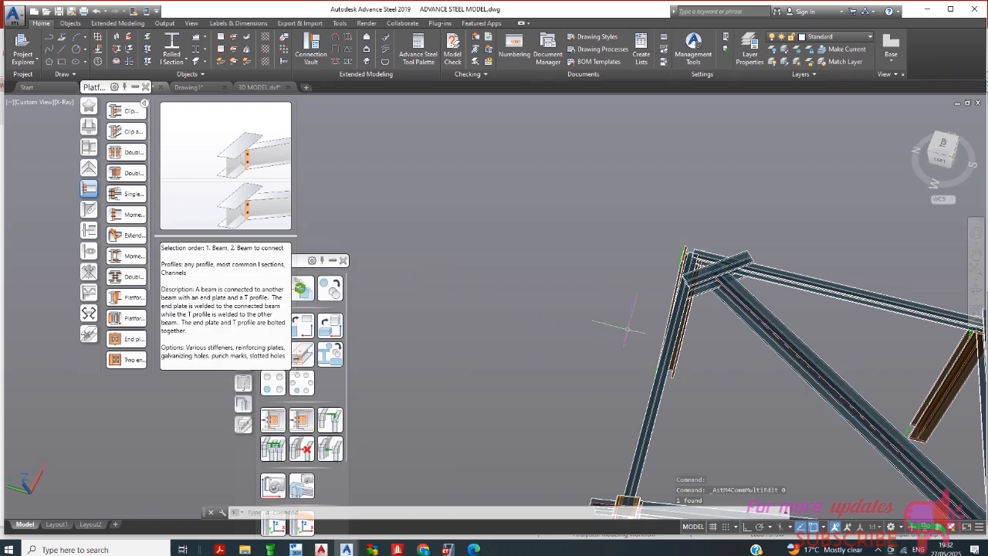
{"action": "left_click", "coordinate": [647, 426]}
{"action": "left_click", "coordinate": [791, 276]}
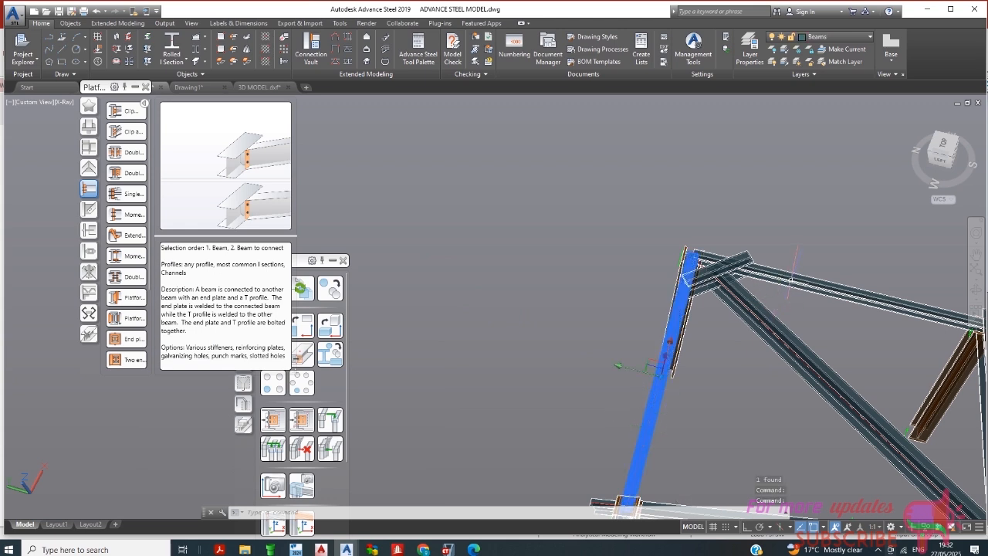
{"action": "left_click", "coordinate": [791, 277]}
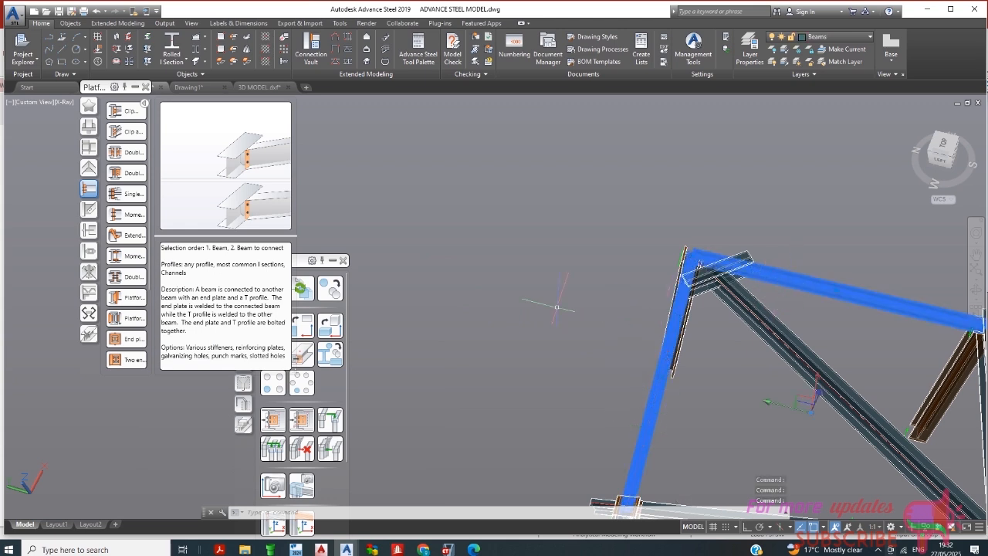
{"action": "right_click", "coordinate": [574, 323]}
{"action": "left_click", "coordinate": [637, 148]}
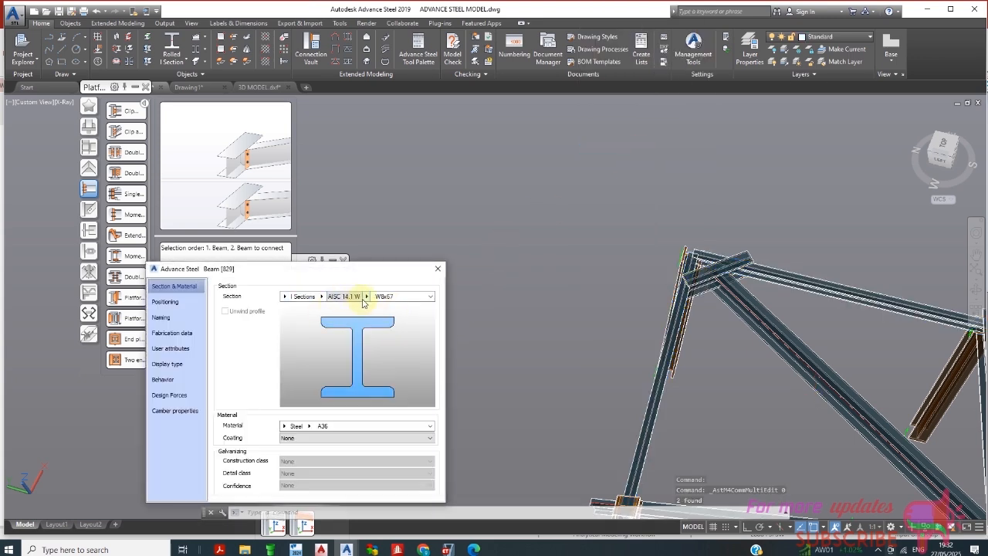
{"action": "left_click", "coordinate": [367, 298]}
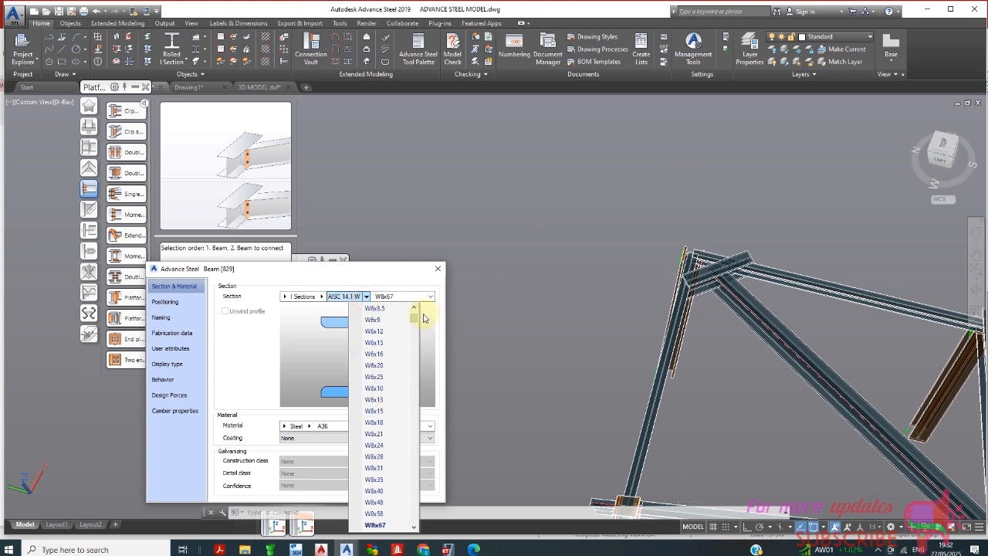
{"action": "left_click_drag", "start_coordinate": [417, 317], "coordinate": [417, 414]}
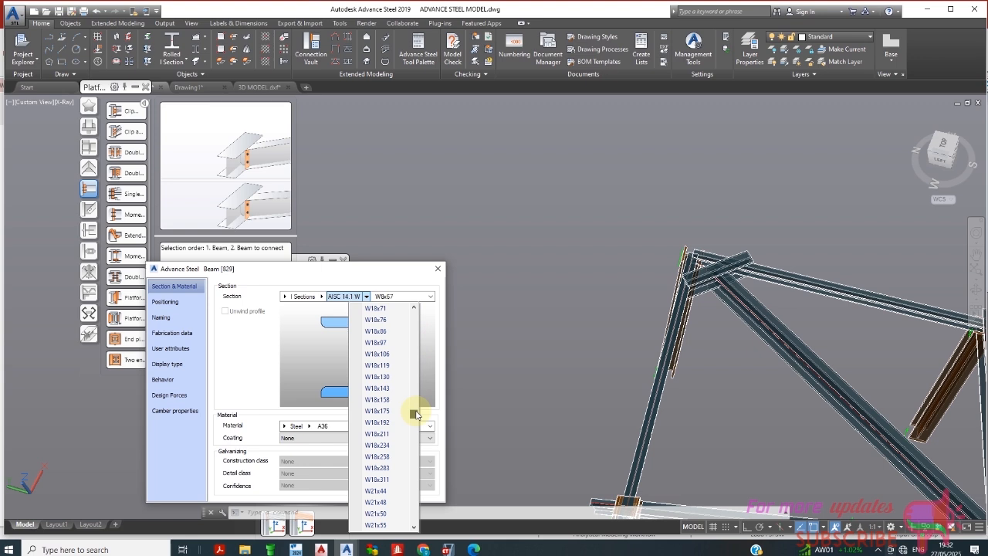
{"action": "left_click", "coordinate": [383, 454]}
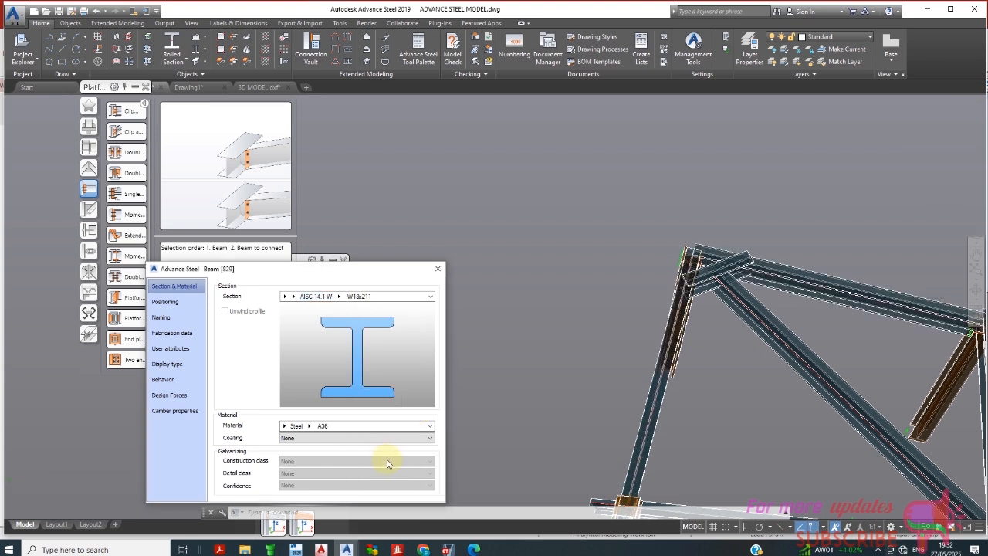
{"action": "left_click", "coordinate": [437, 269]}
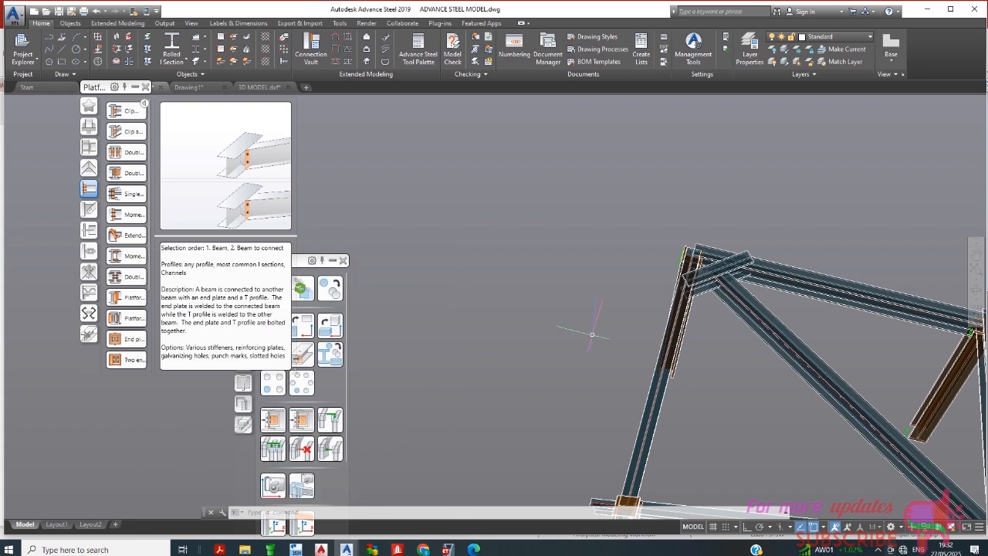
Add a Platform plate connection with the edge beam above the corner column as main beam and the short cross beam as secondary
{"action": "left_click", "coordinate": [122, 298]}
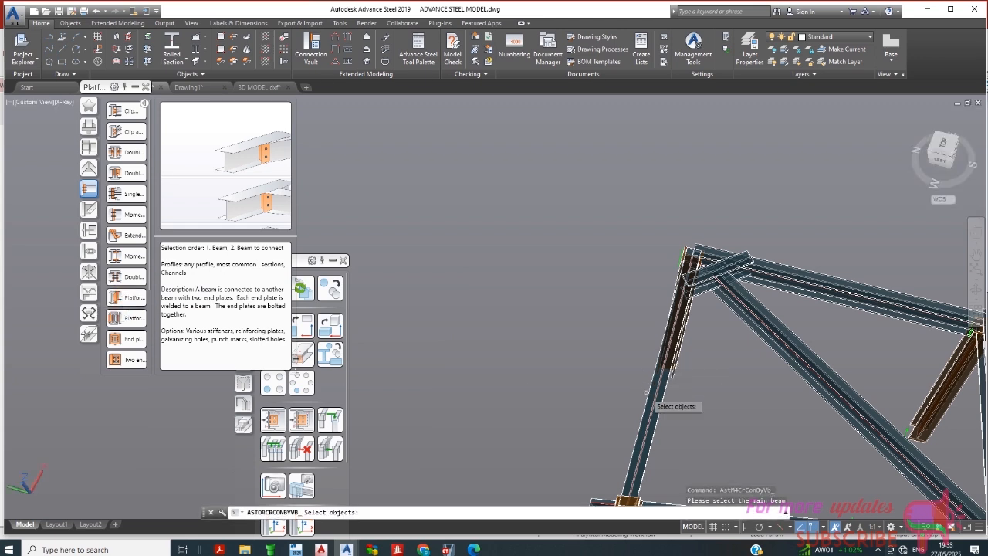
{"action": "left_click", "coordinate": [652, 403]}
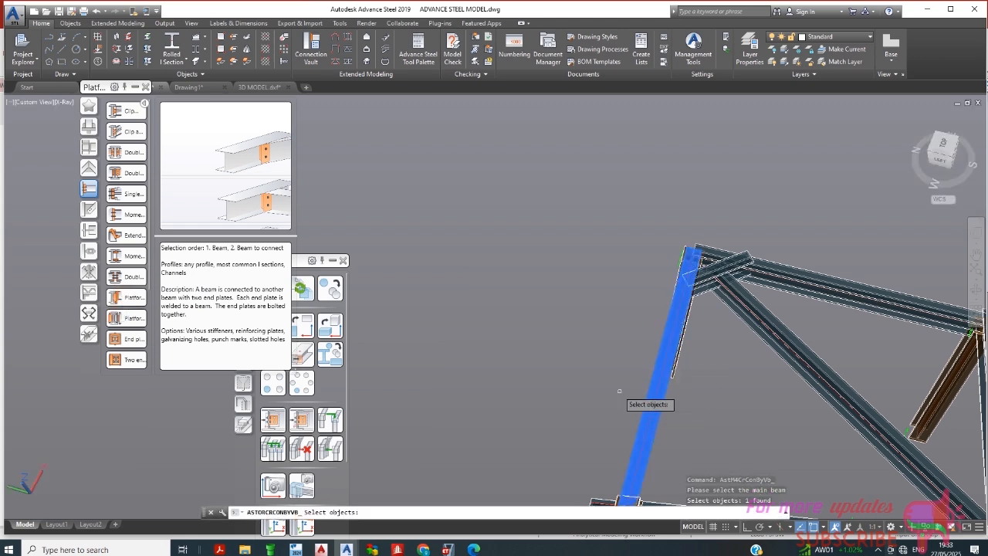
{"action": "key", "text": "Return"}
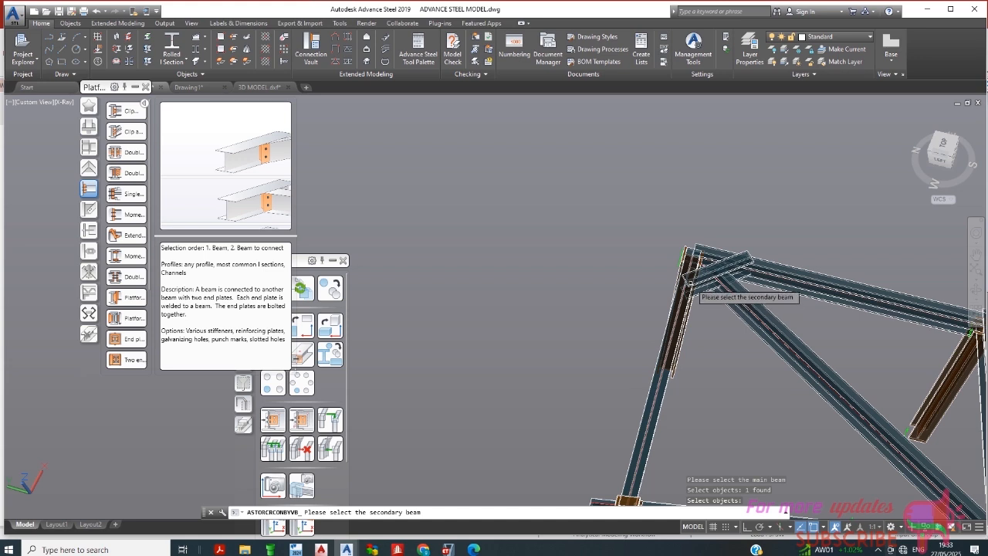
{"action": "left_click", "coordinate": [697, 291]}
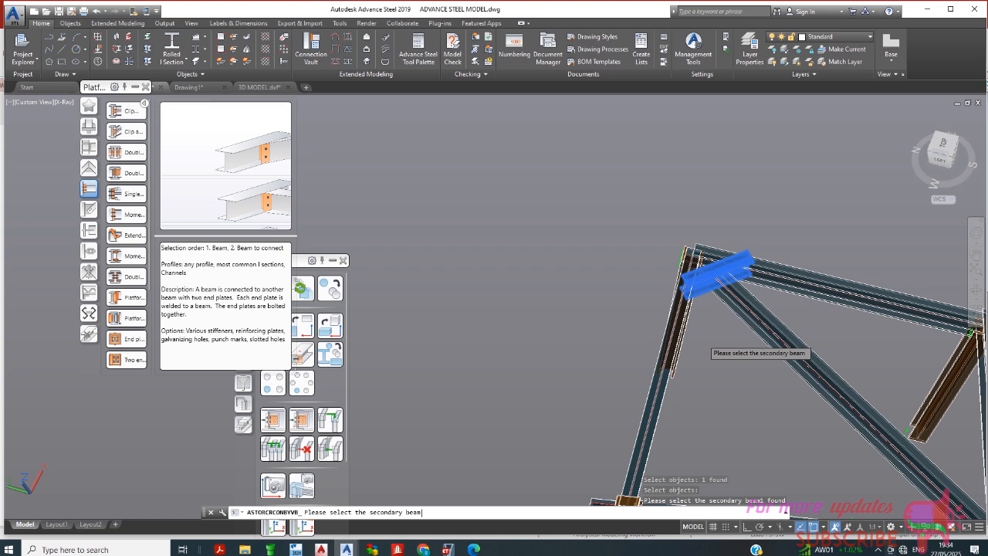
{"action": "key", "text": "Return"}
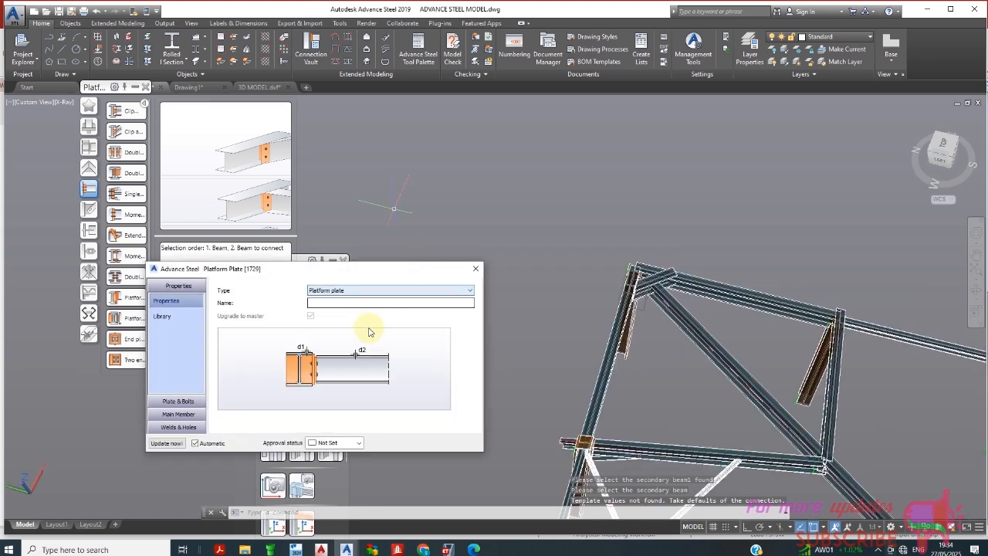
Examine the connection's plate layout settings and inspect its plate and bolts closely where the short cross beam meets the edge beam
{"action": "left_click", "coordinate": [185, 402]}
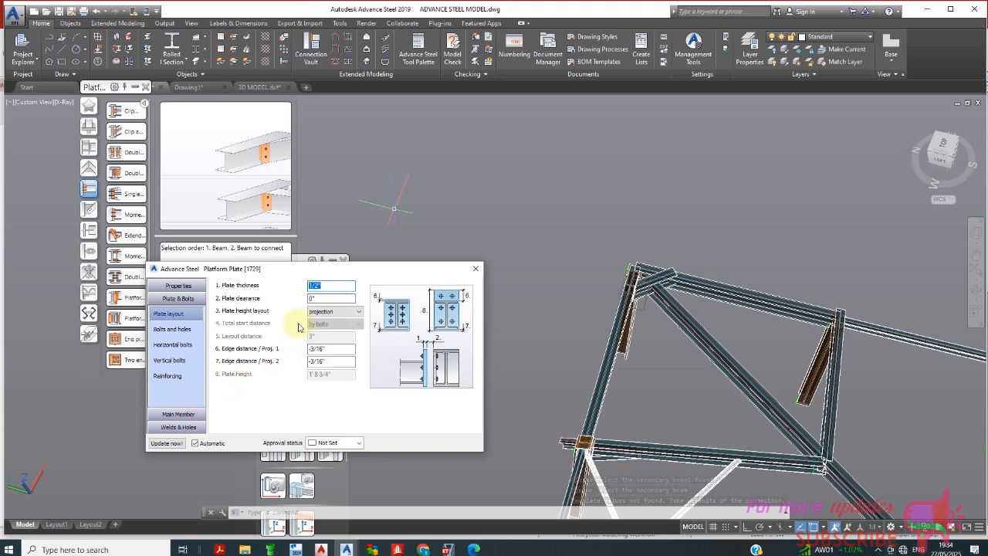
{"action": "scroll", "coordinate": [633, 301], "scroll_direction": "up", "scroll_amount": 2}
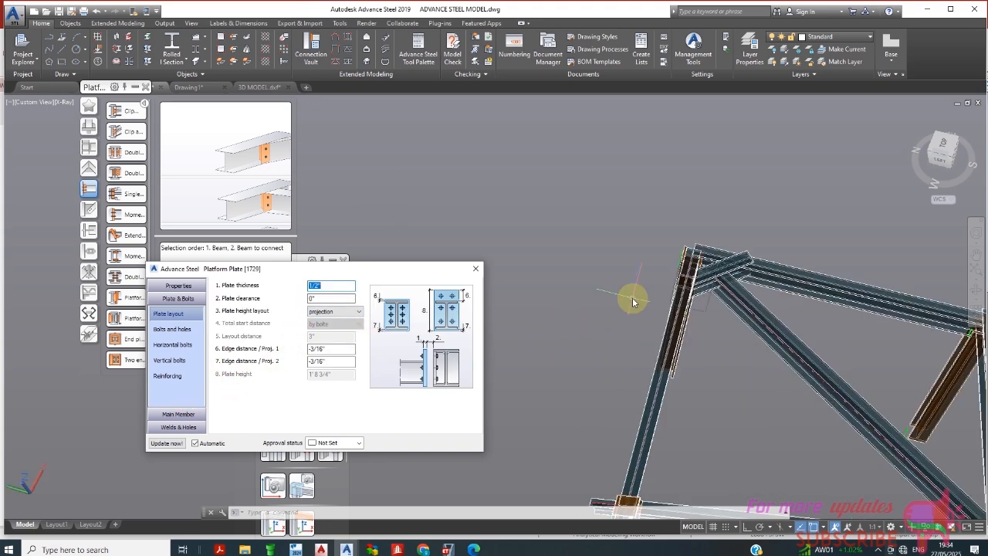
{"action": "scroll", "coordinate": [633, 301], "scroll_direction": "up", "scroll_amount": 2}
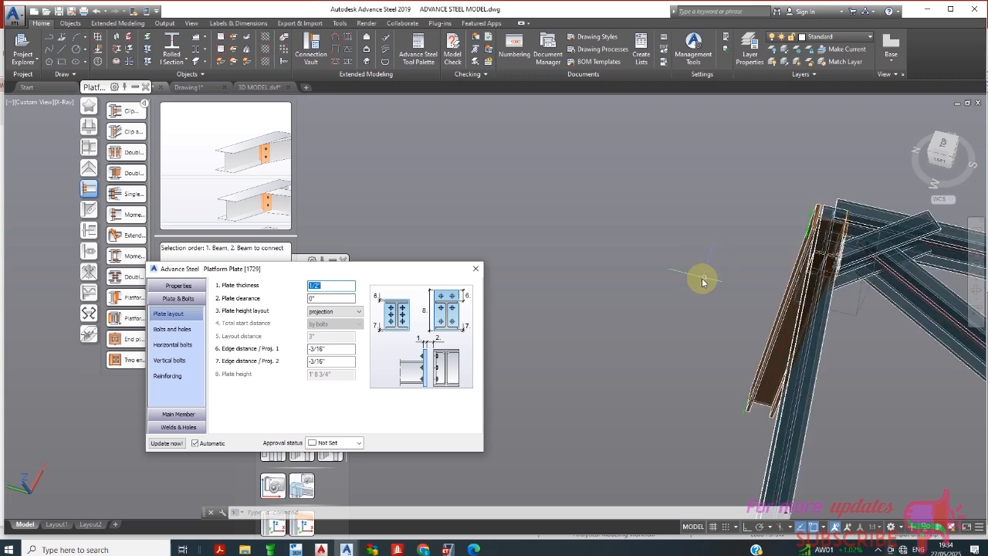
{"action": "left_click", "coordinate": [847, 276]}
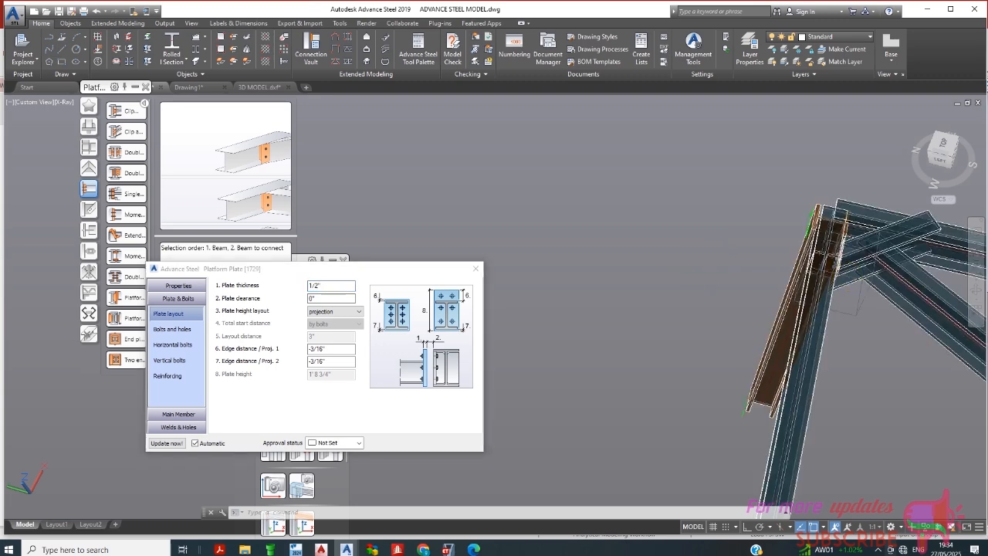
{"action": "middle_click_drag", "start_coordinate": [839, 307], "coordinate": [741, 301]}
{"action": "scroll", "coordinate": [741, 301], "scroll_direction": "up", "scroll_amount": 1}
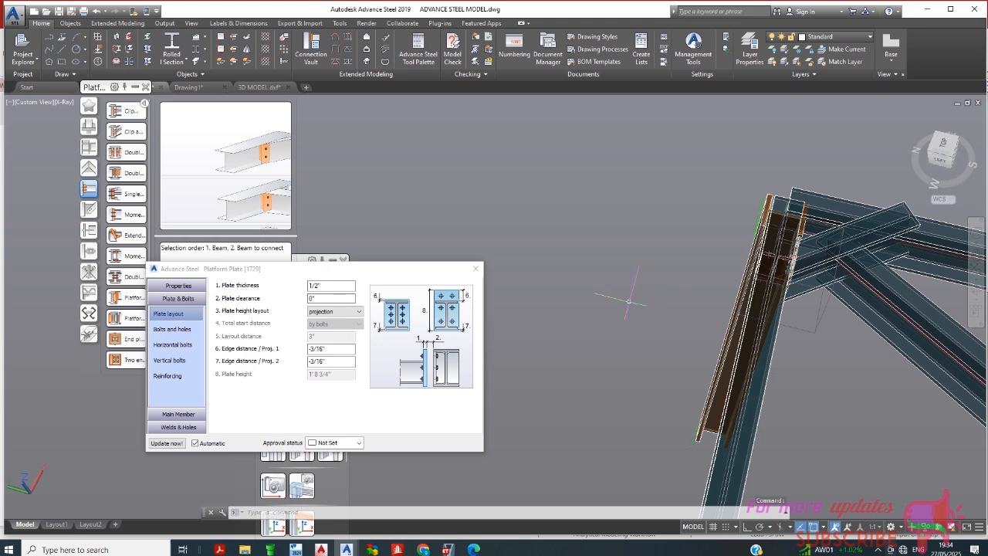
{"action": "middle_click_drag", "start_coordinate": [629, 301], "coordinate": [786, 316], "text": "shift"}
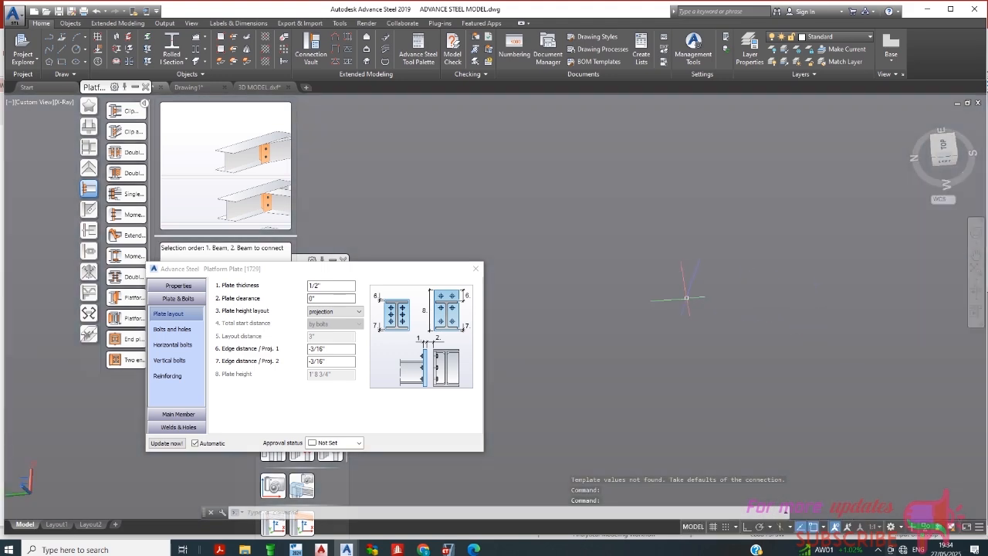
{"action": "middle_click_drag", "start_coordinate": [688, 296], "coordinate": [650, 316]}
{"action": "scroll", "coordinate": [667, 355], "scroll_direction": "up", "scroll_amount": 3}
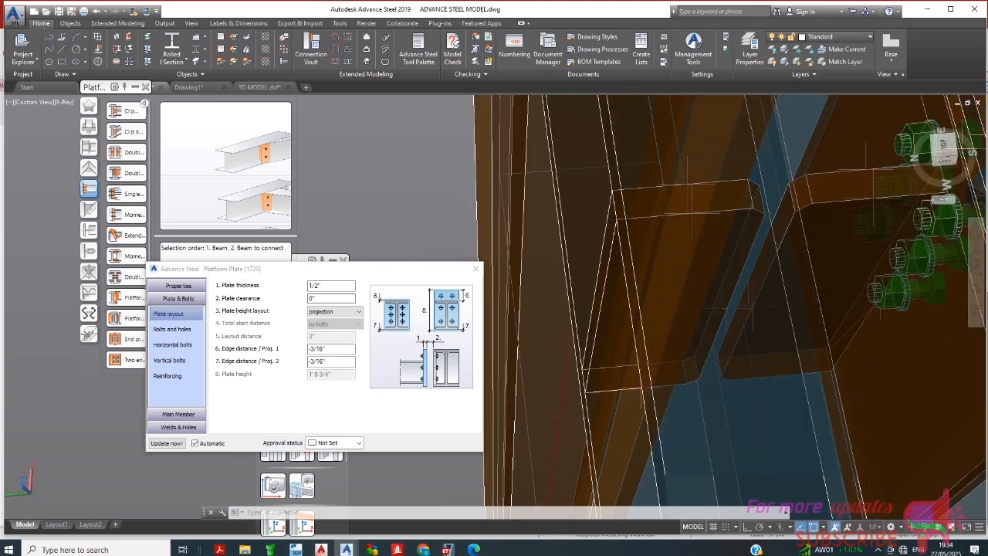
{"action": "scroll", "coordinate": [799, 265], "scroll_direction": "up", "scroll_amount": 2}
{"action": "scroll", "coordinate": [729, 271], "scroll_direction": "down", "scroll_amount": 2}
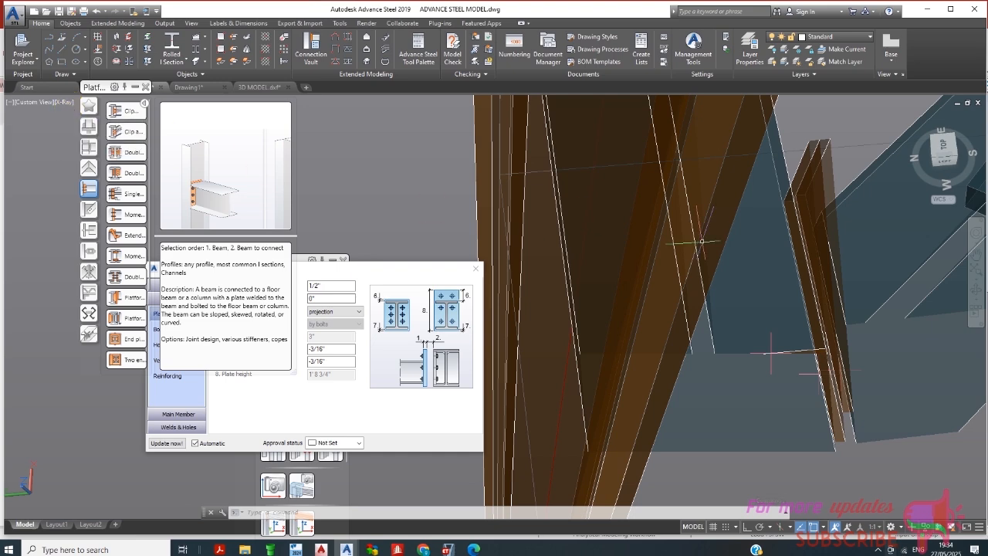
{"action": "scroll", "coordinate": [688, 232], "scroll_direction": "down", "scroll_amount": 3}
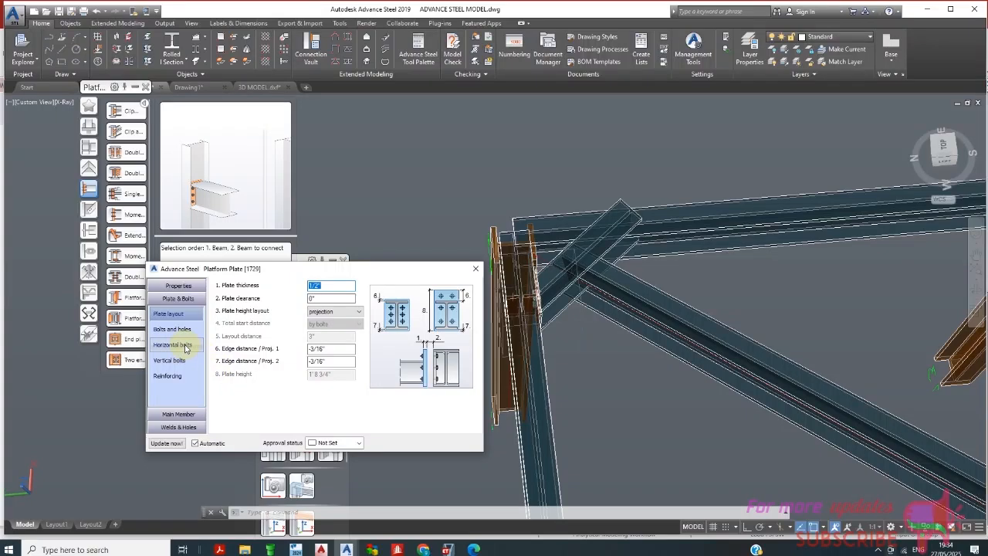
Set the center distance of the connection's horizontal bolts to 6"
{"action": "left_click", "coordinate": [176, 344]}
{"action": "left_click", "coordinate": [312, 311]}
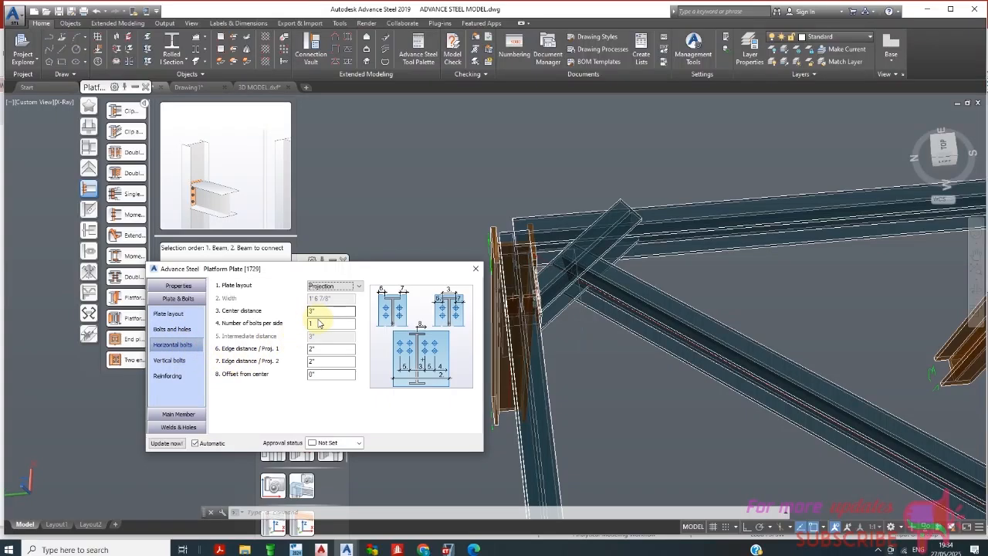
{"action": "left_click_drag", "start_coordinate": [315, 311], "coordinate": [304, 313]}
{"action": "type", "text": "6"}
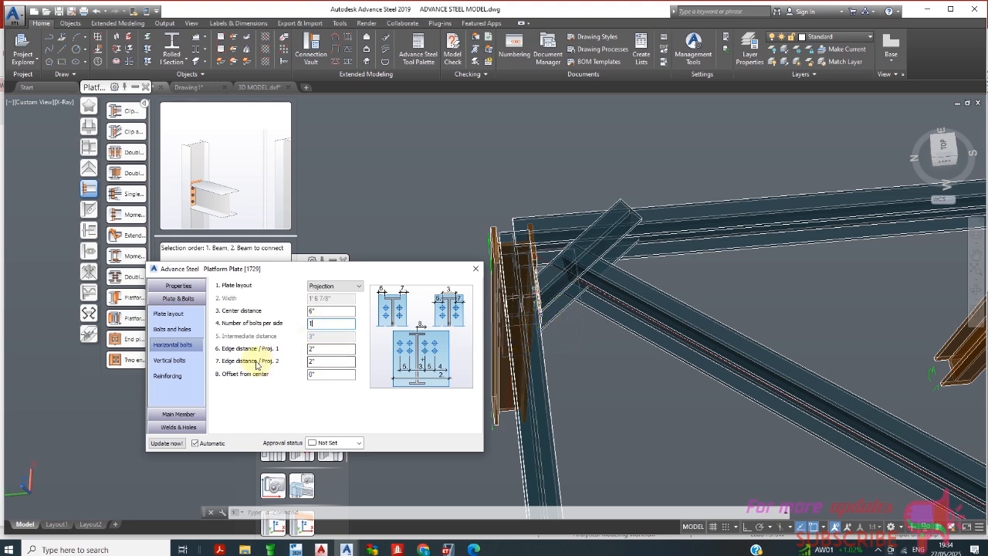
Review the platform plate's bolt and hole settings, including the slotted parts options, and its vertical bolt layout
{"action": "left_click", "coordinate": [177, 330]}
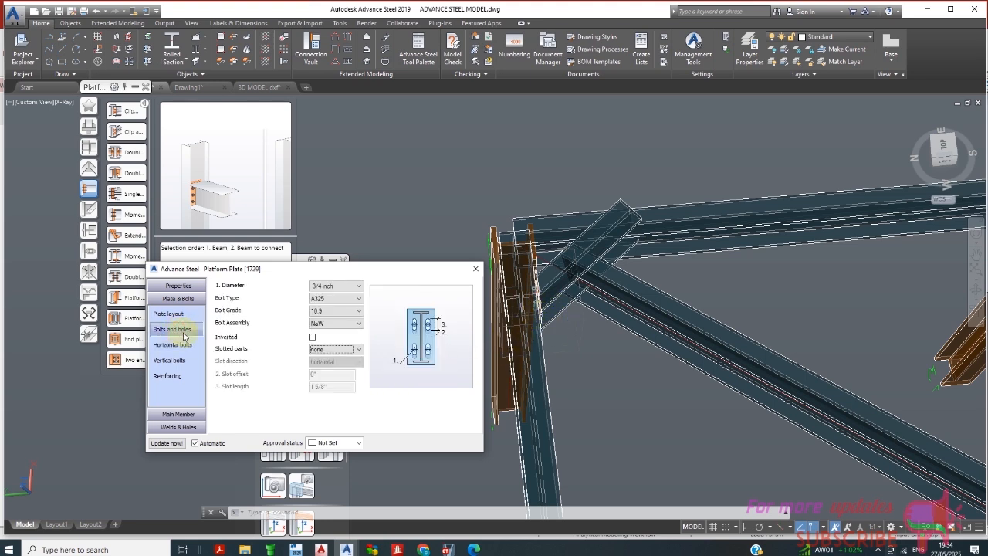
{"action": "left_click", "coordinate": [345, 352]}
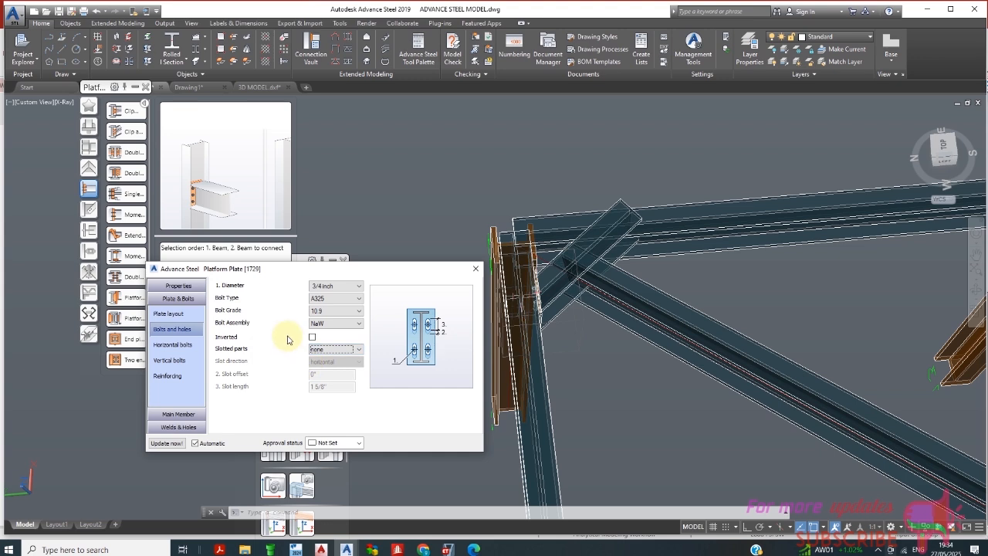
{"action": "left_click", "coordinate": [182, 362]}
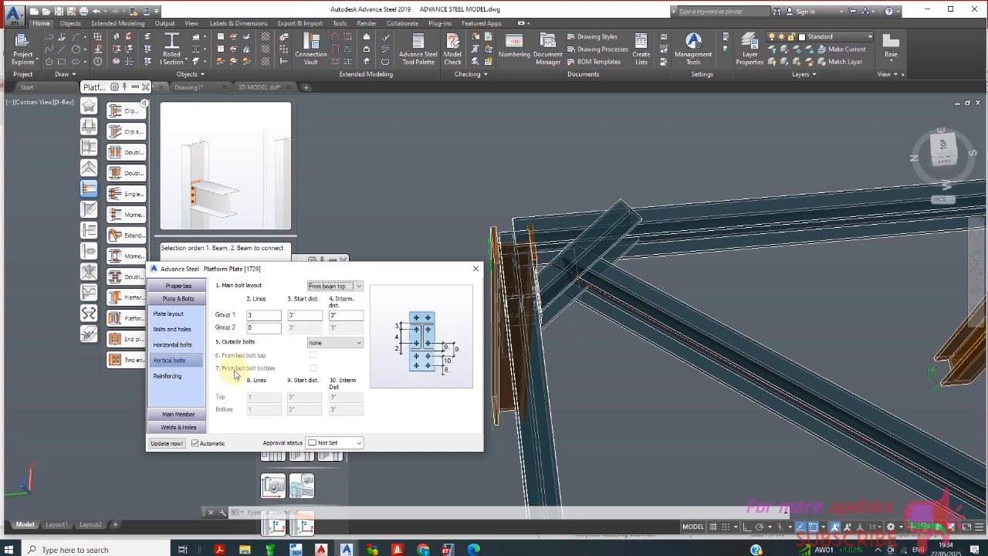
Set the platform plate's vertical bolt group 1 to 4 lines and inspect the bolts at the edge beam
{"action": "double_click", "coordinate": [258, 315]}
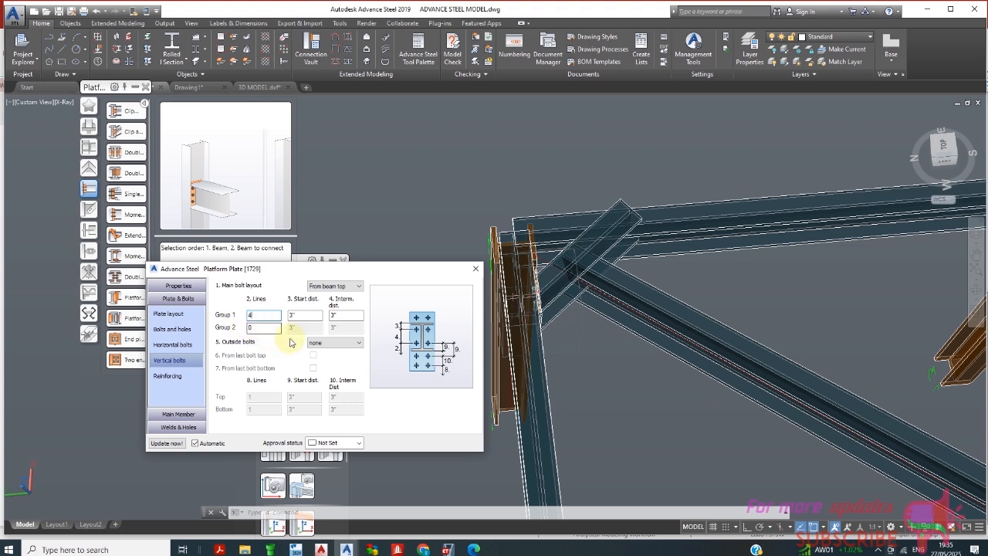
{"action": "left_click", "coordinate": [525, 358]}
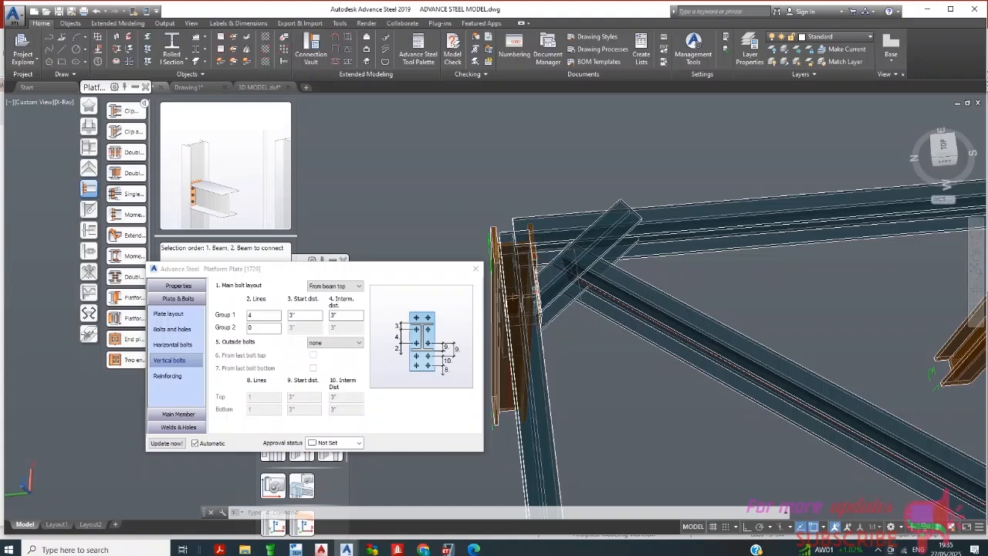
{"action": "scroll", "coordinate": [576, 360], "scroll_direction": "up", "scroll_amount": 5}
{"action": "scroll", "coordinate": [576, 360], "scroll_direction": "down", "scroll_amount": 5}
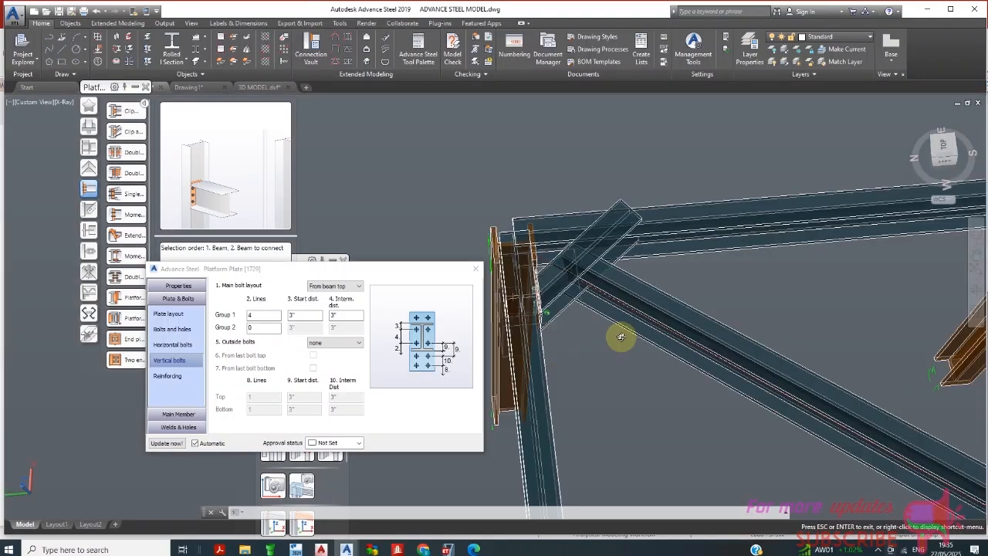
{"action": "middle_click_drag", "start_coordinate": [617, 335], "coordinate": [614, 302], "text": "shift"}
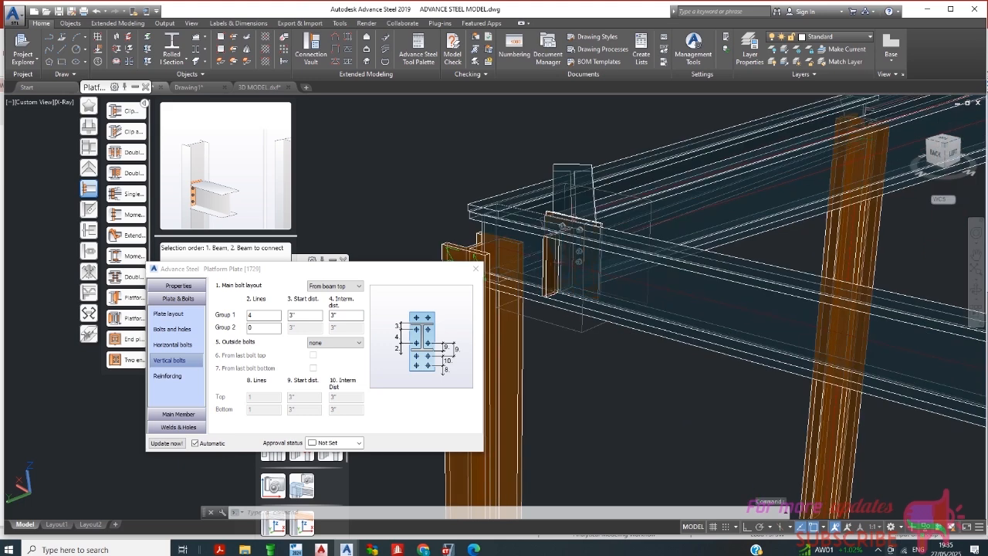
Set the vertical bolts in group 1 to 5 lines with an intermediate distance of 4"
{"action": "left_click", "coordinate": [264, 315]}
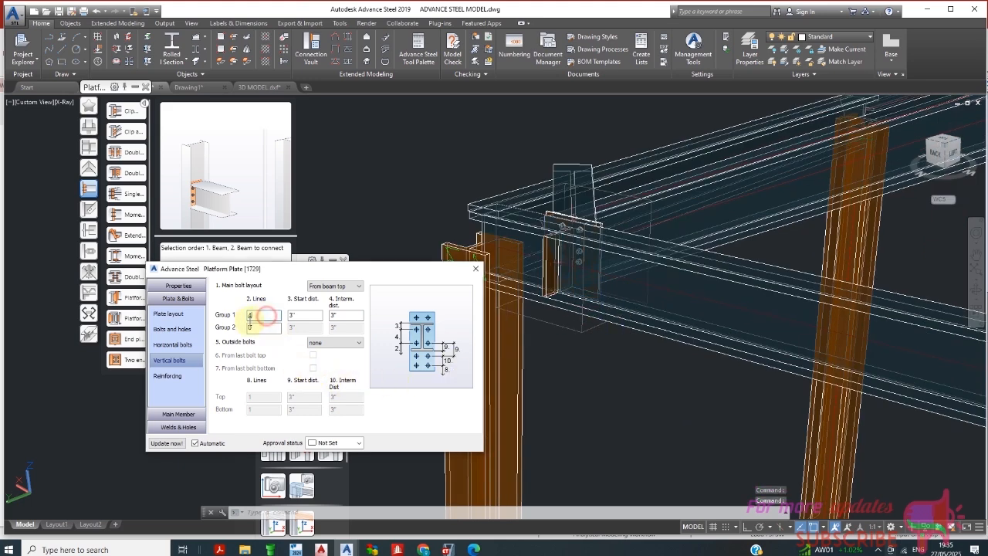
{"action": "type", "text": "5"}
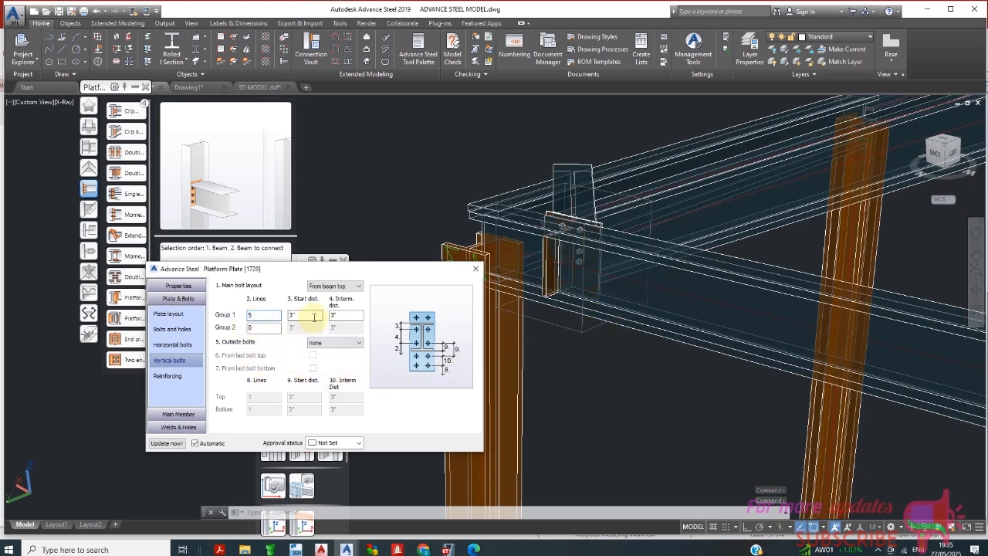
{"action": "left_click", "coordinate": [314, 316]}
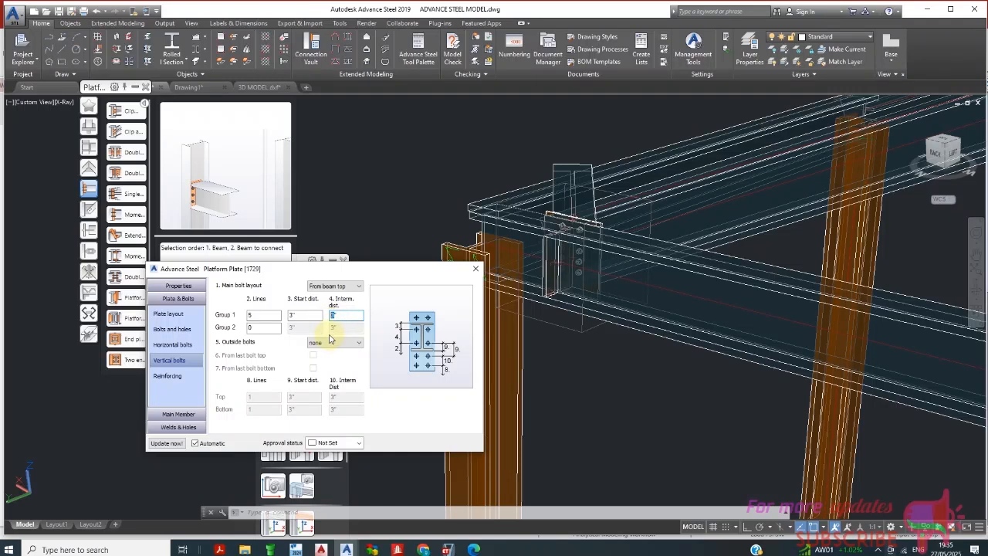
{"action": "type", "text": "5"}
{"action": "left_click", "coordinate": [307, 316]}
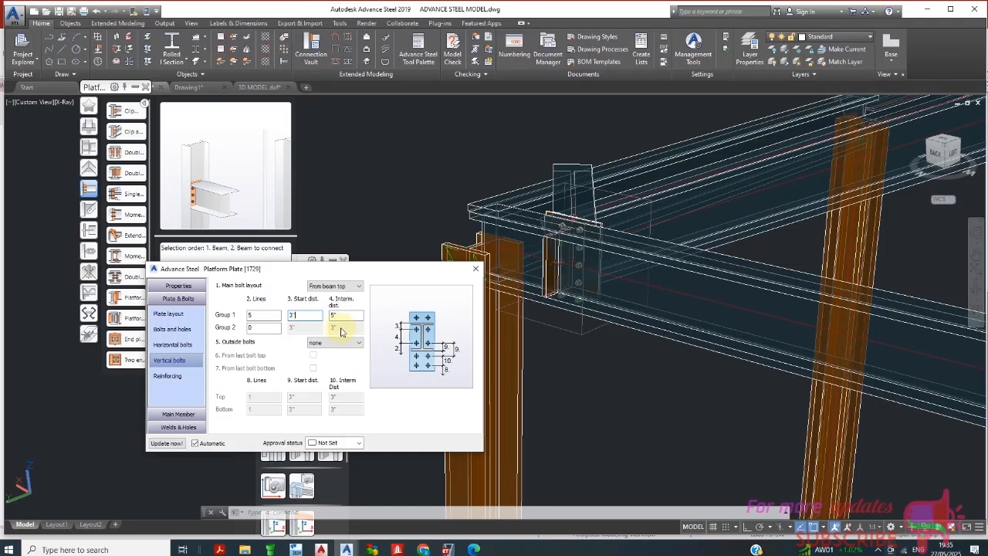
{"action": "left_click", "coordinate": [333, 315]}
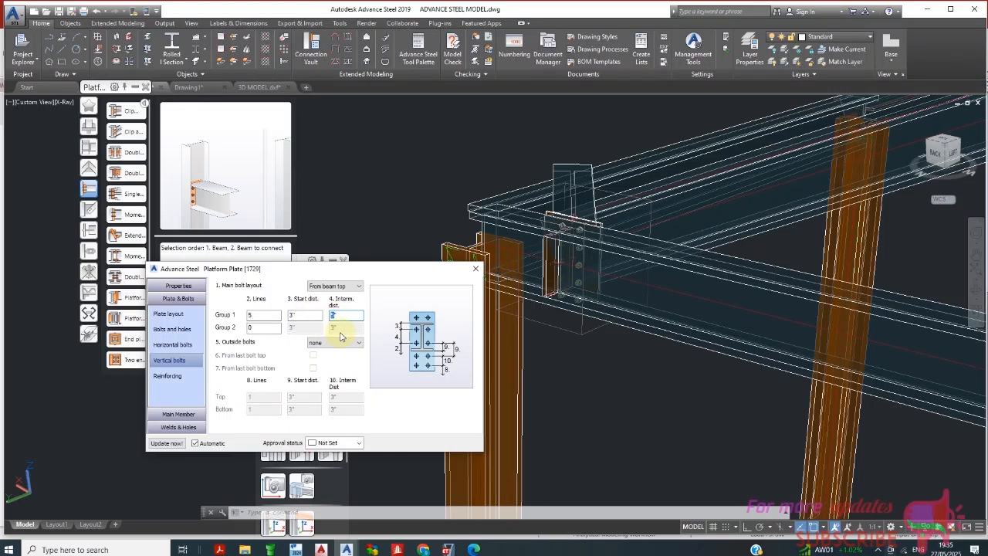
{"action": "left_click", "coordinate": [317, 315]}
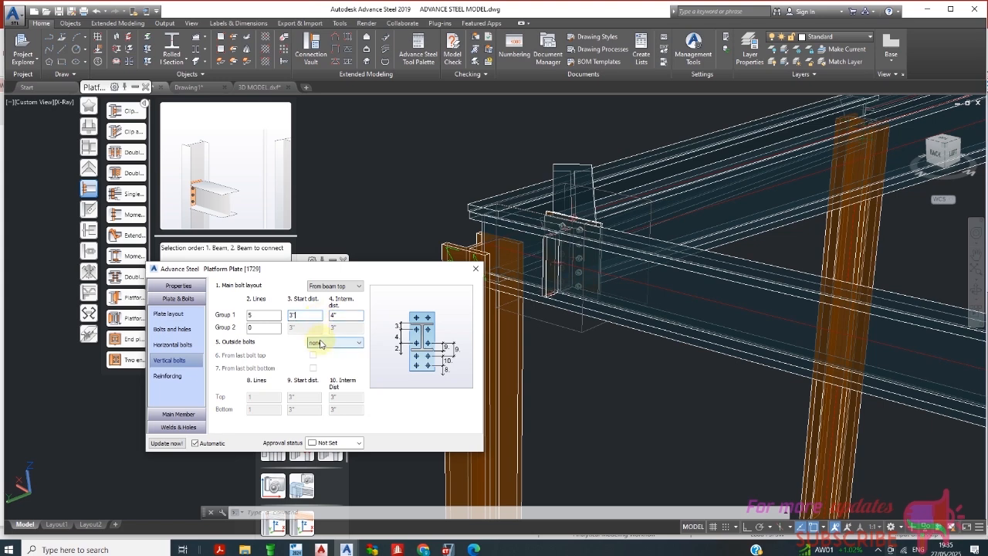
Set the thickness of the connection's bolted plate to 1" in the plate and bolts layout
{"action": "left_click", "coordinate": [179, 300]}
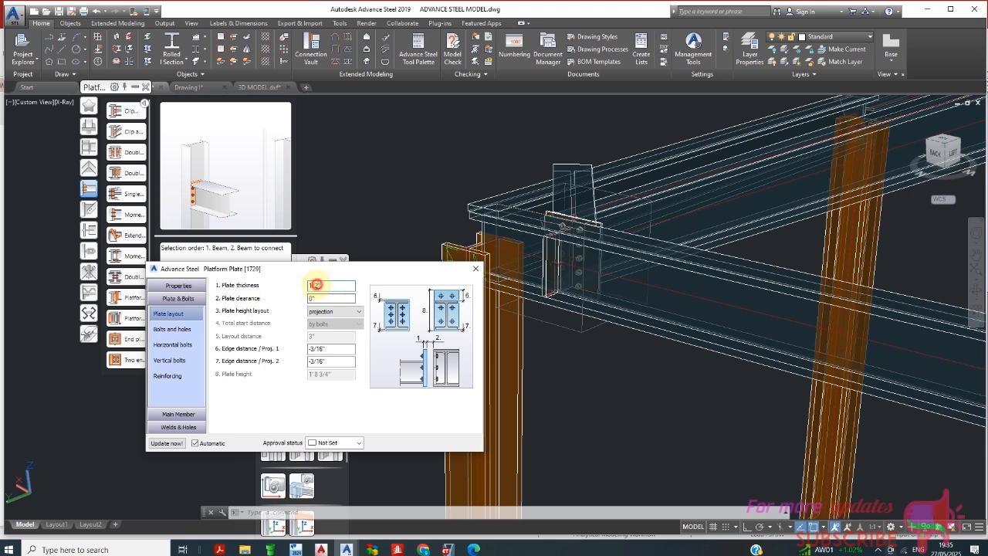
{"action": "double_click", "coordinate": [315, 285]}
{"action": "double_click", "coordinate": [317, 286]}
{"action": "type", "text": "1"}
{"action": "double_click", "coordinate": [316, 287]}
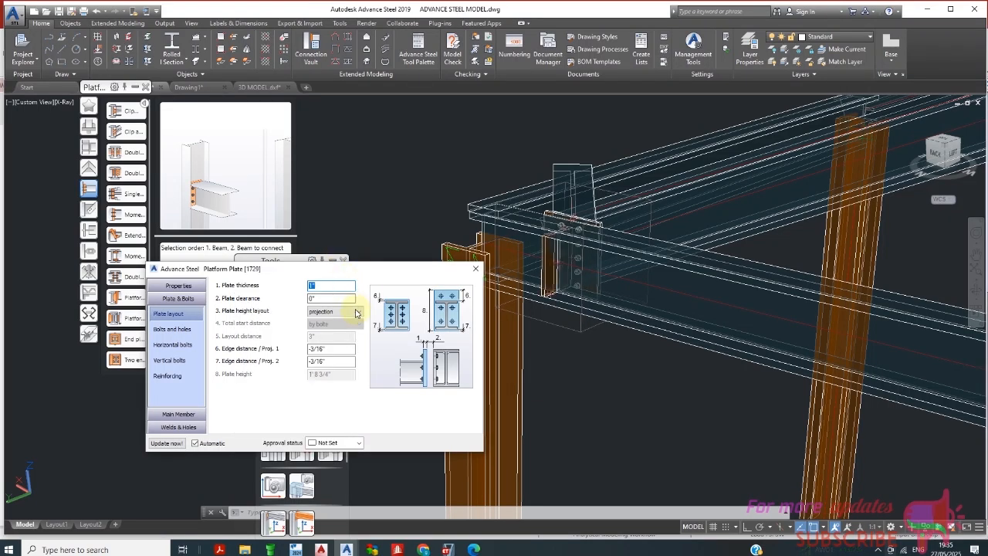
{"action": "left_click", "coordinate": [335, 299]}
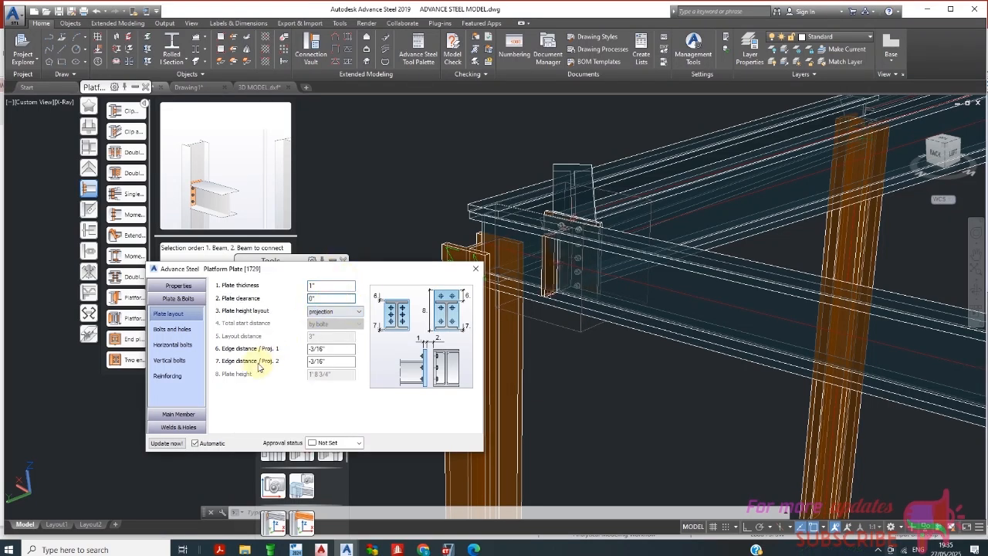
Set the thickness of the main member's plate to 1" in the platform plate connection
{"action": "left_click", "coordinate": [163, 415]}
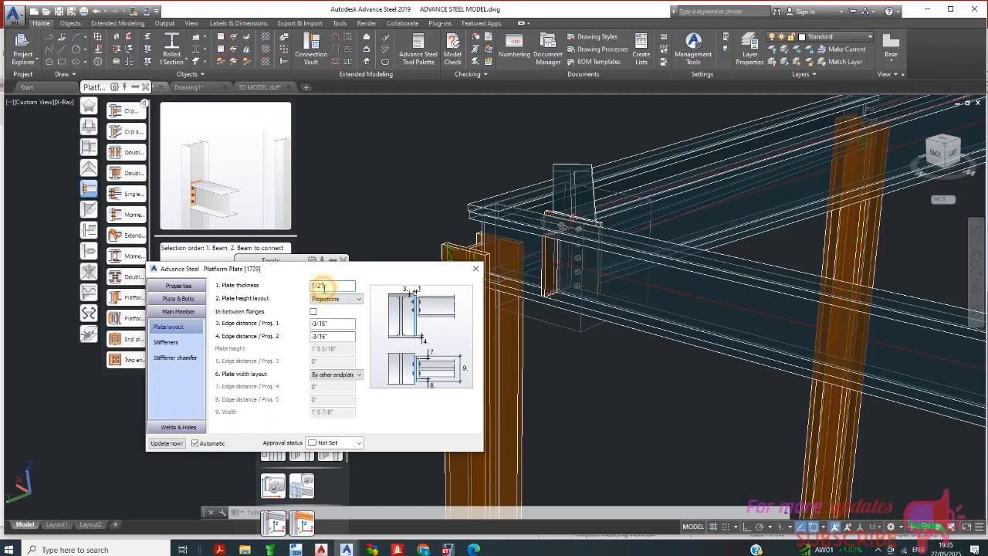
{"action": "left_click_drag", "start_coordinate": [321, 285], "coordinate": [307, 295]}
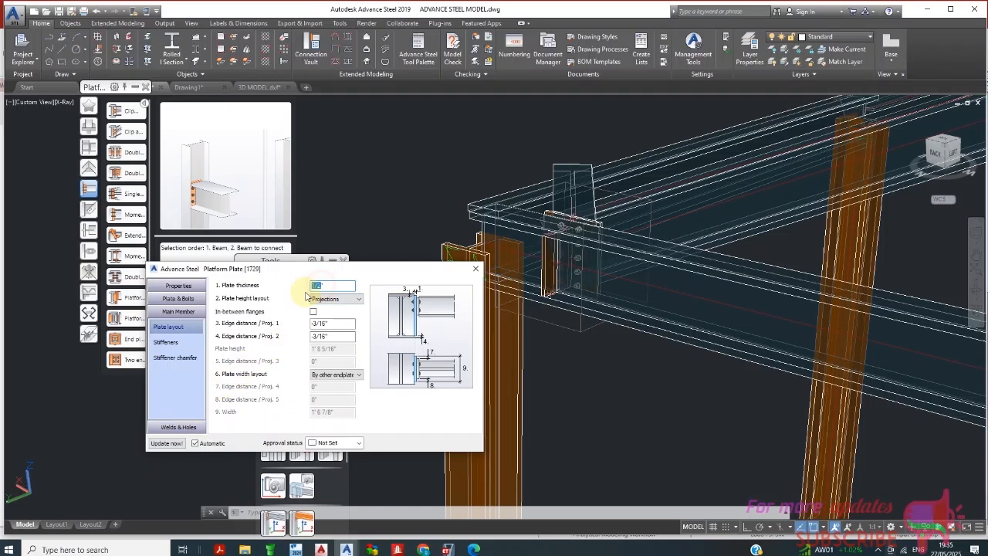
{"action": "left_click", "coordinate": [335, 322]}
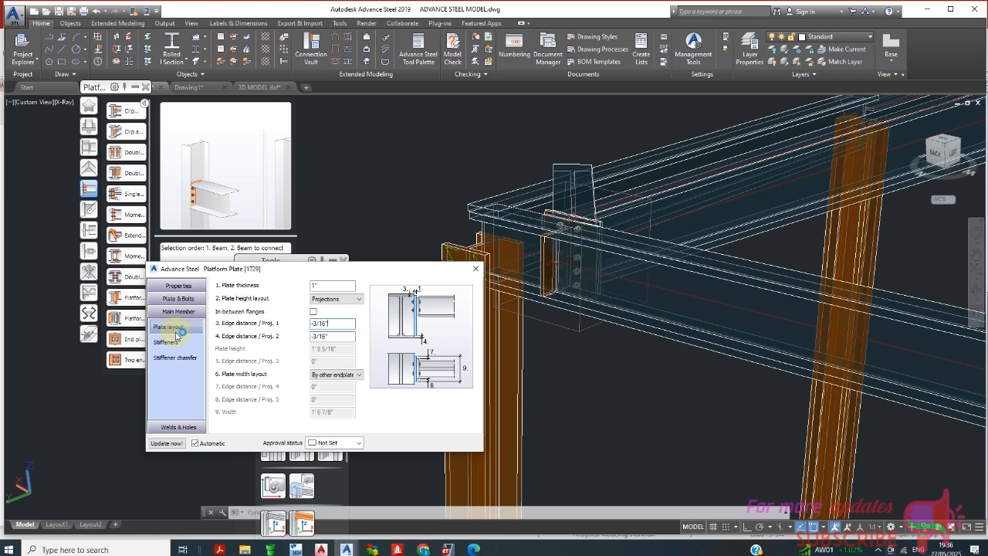
Set the center distance of the horizontal bolts to 10" and finish editing the platform plate connection
{"action": "left_click", "coordinate": [178, 299]}
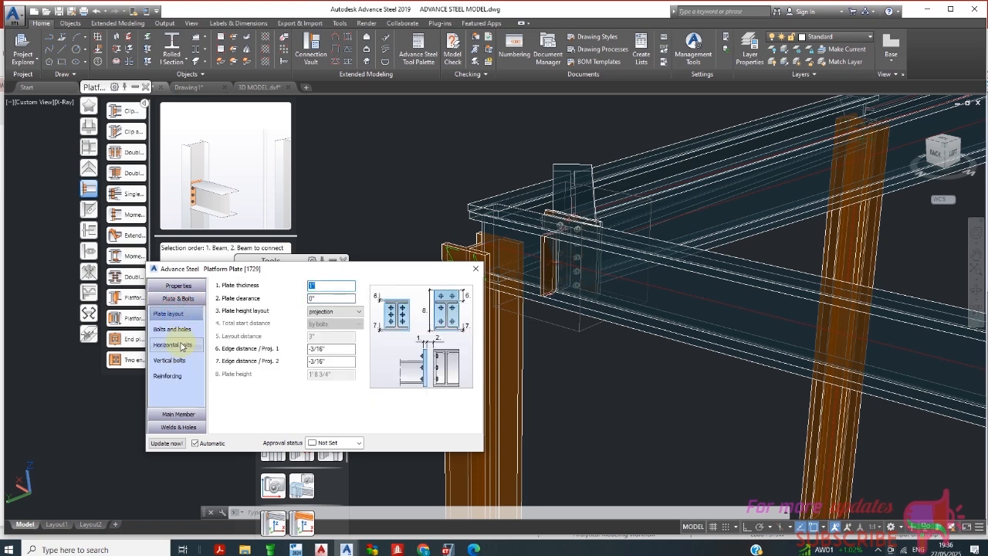
{"action": "left_click", "coordinate": [178, 346]}
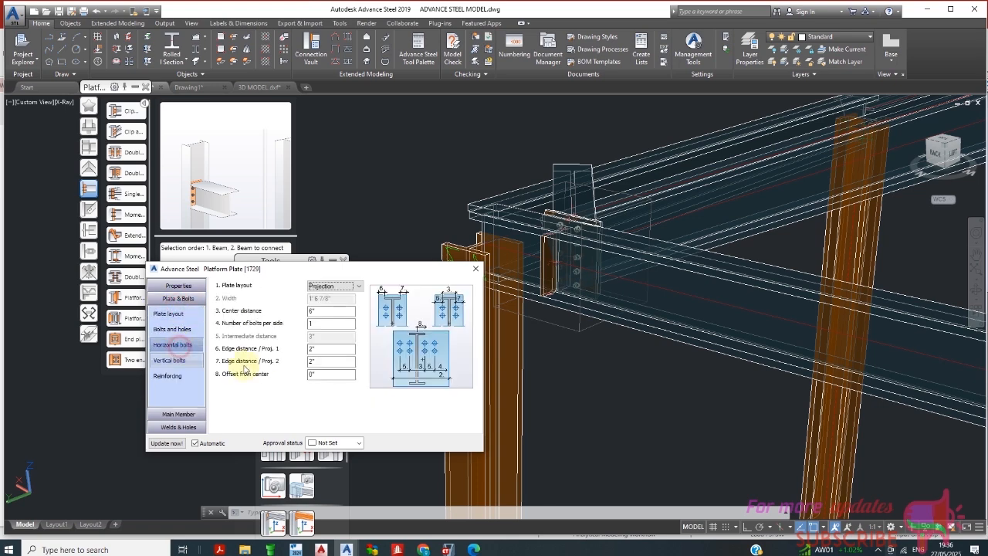
{"action": "double_click", "coordinate": [311, 312]}
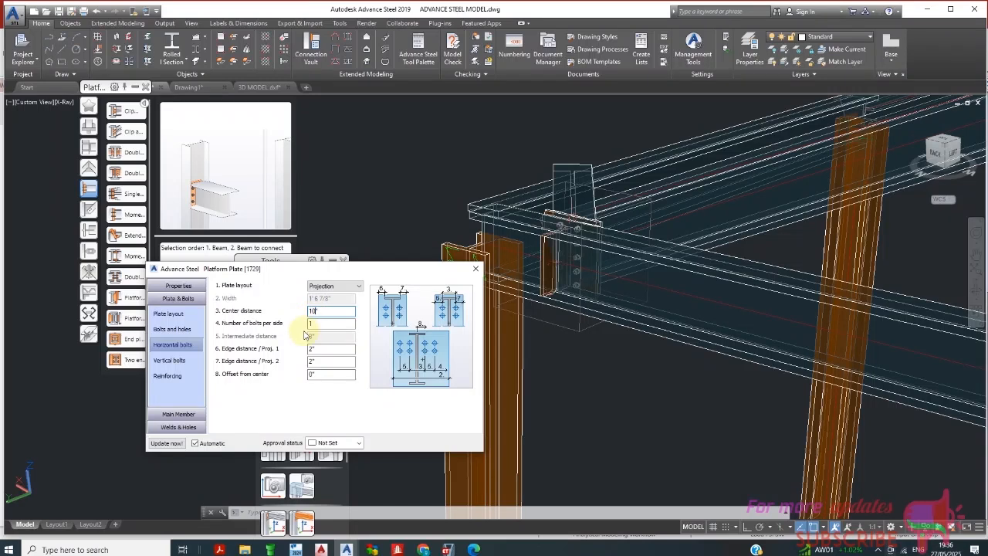
{"action": "left_click", "coordinate": [320, 324]}
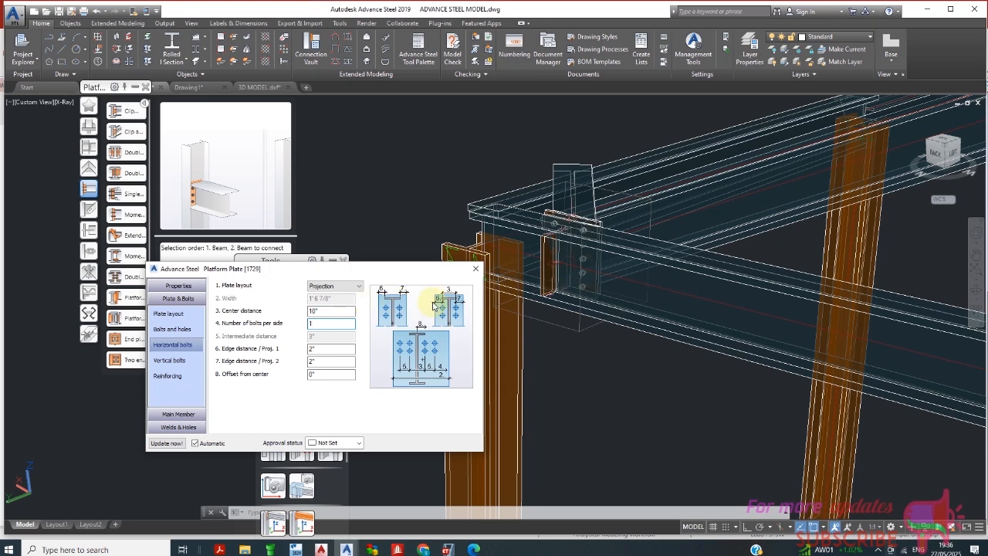
{"action": "left_click", "coordinate": [476, 269]}
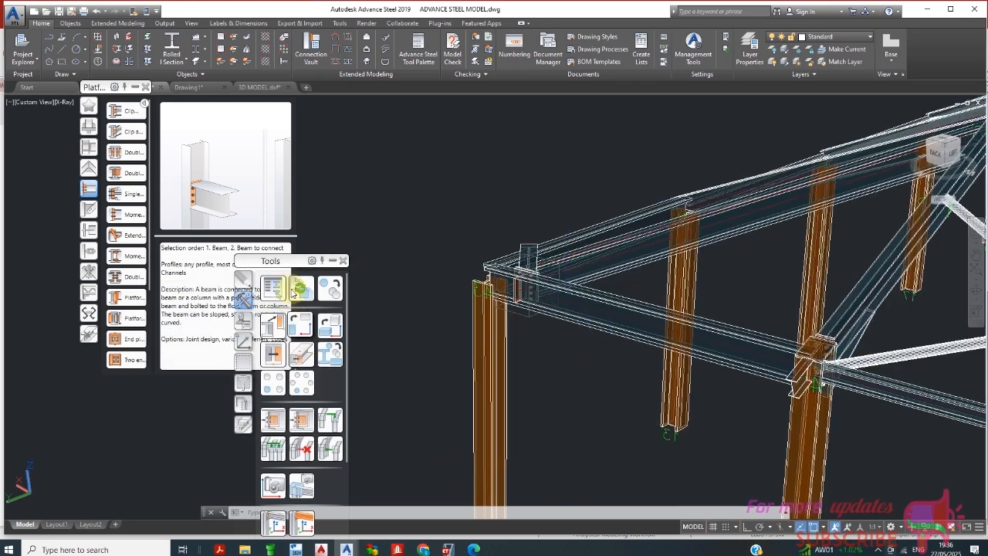
{"action": "left_click", "coordinate": [343, 261]}
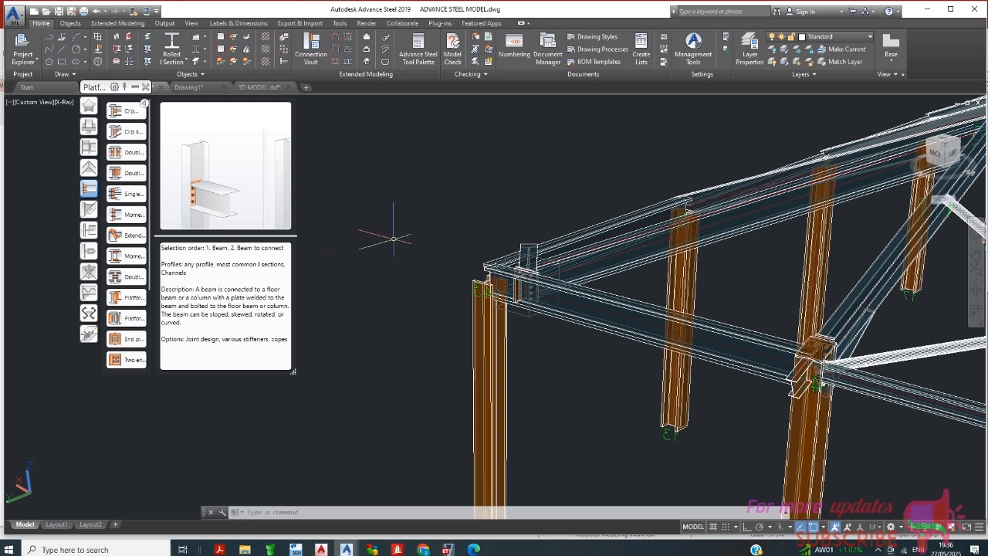
{"action": "left_click", "coordinate": [417, 64]}
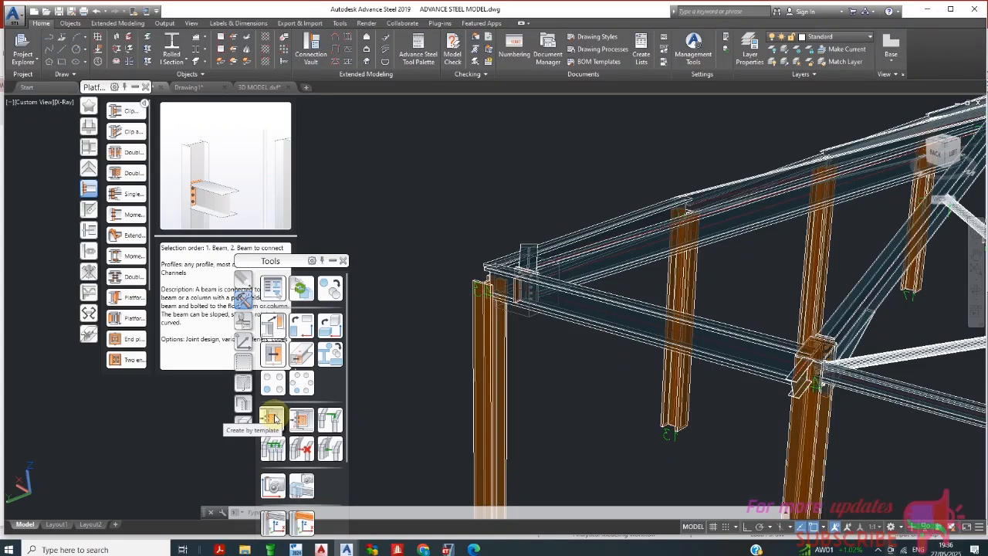
{"action": "left_click", "coordinate": [274, 417]}
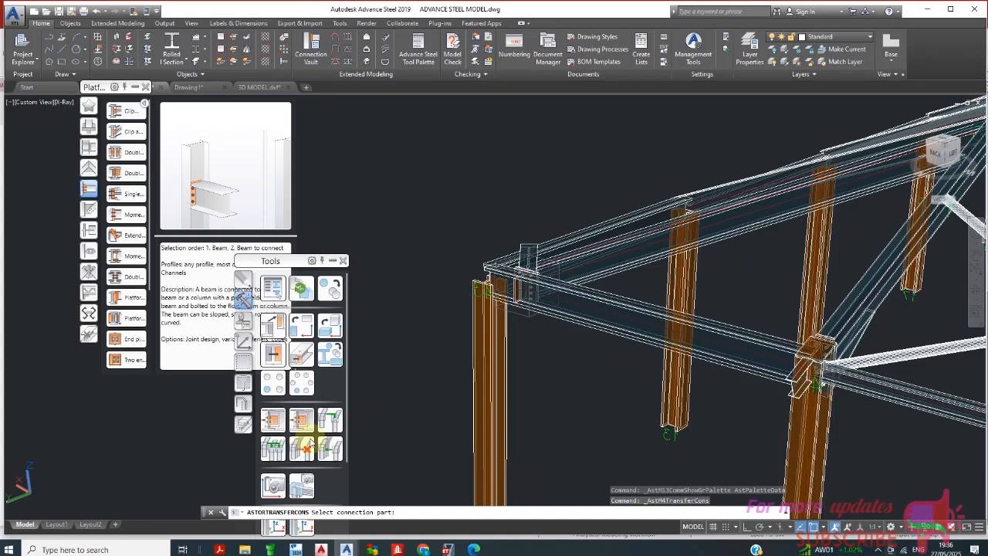
{"action": "left_click", "coordinate": [525, 315]}
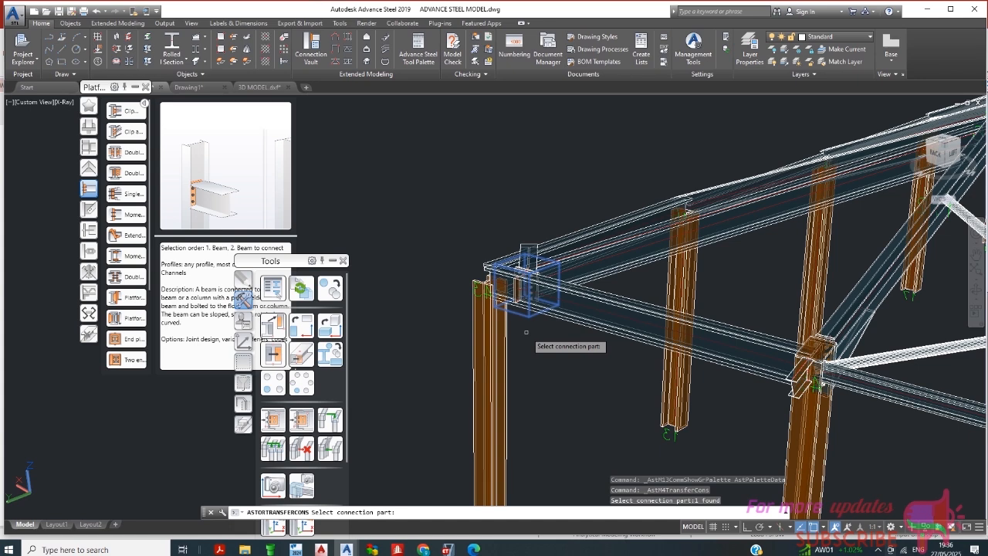
{"action": "key", "text": "Return"}
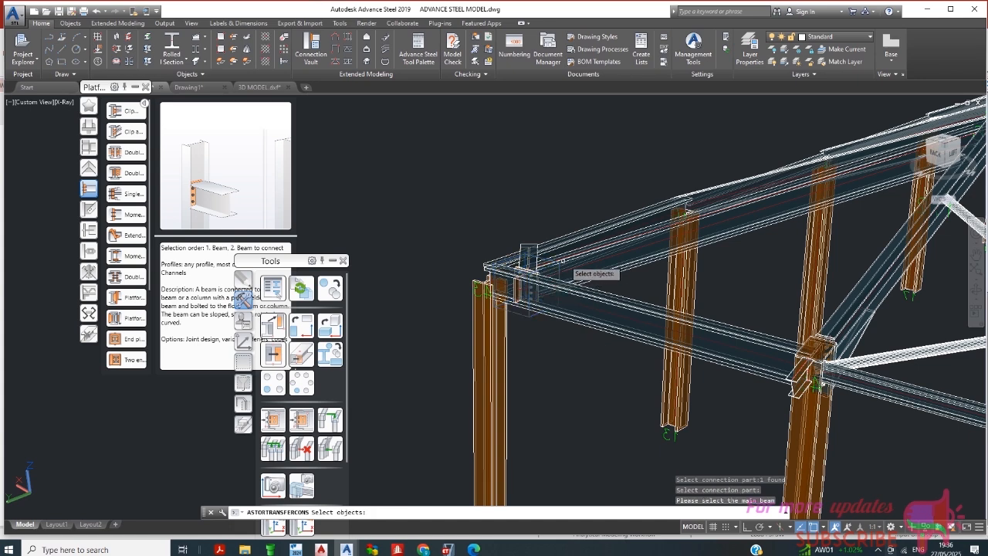
{"action": "left_click", "coordinate": [579, 240]}
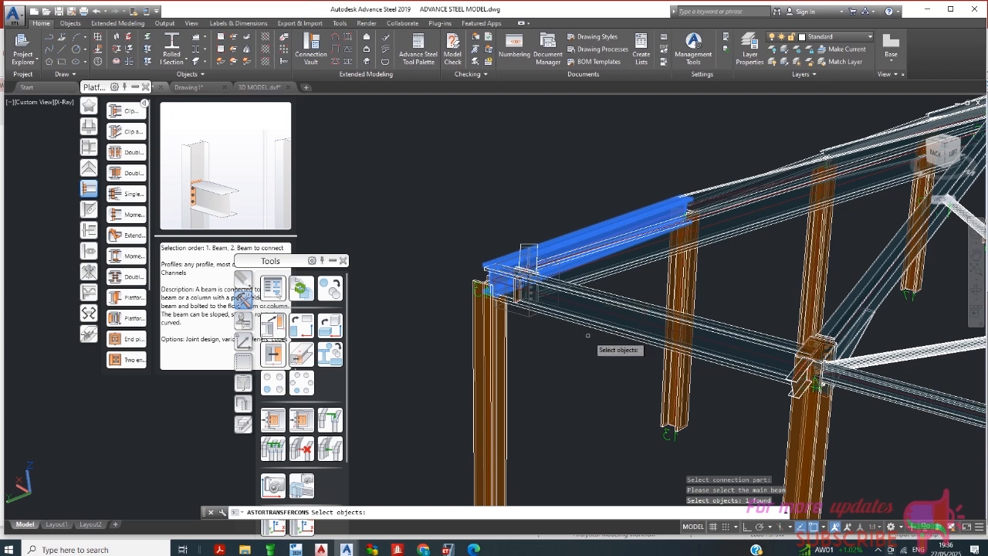
{"action": "mouse_move", "coordinate": [588, 334]}
{"action": "middle_mouse_down", "text": "shift"}
{"action": "mouse_move", "coordinate": [604, 386]}
{"action": "mouse_move", "coordinate": [596, 349]}
{"action": "middle_mouse_up", "text": "shift"}
{"action": "key", "text": "Return"}
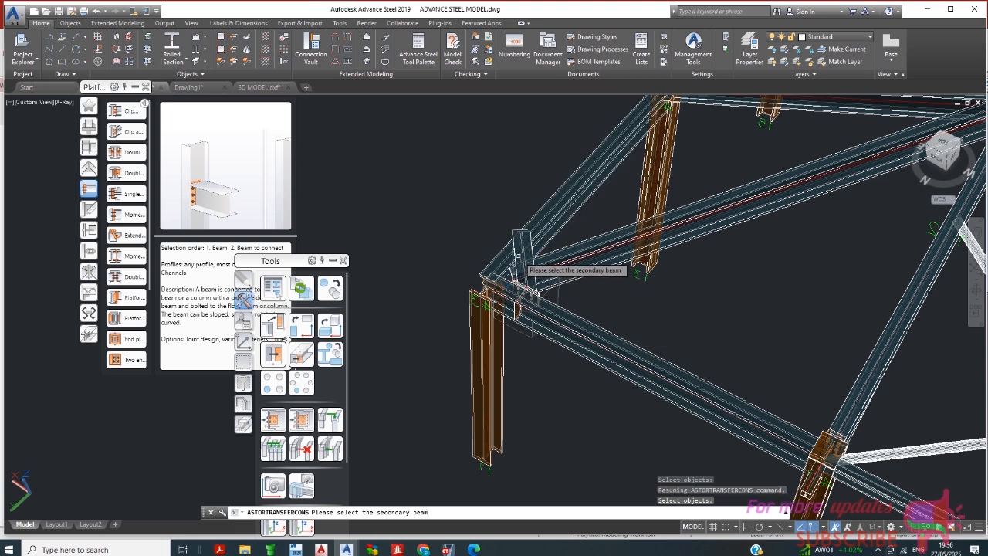
{"action": "left_click", "coordinate": [526, 270]}
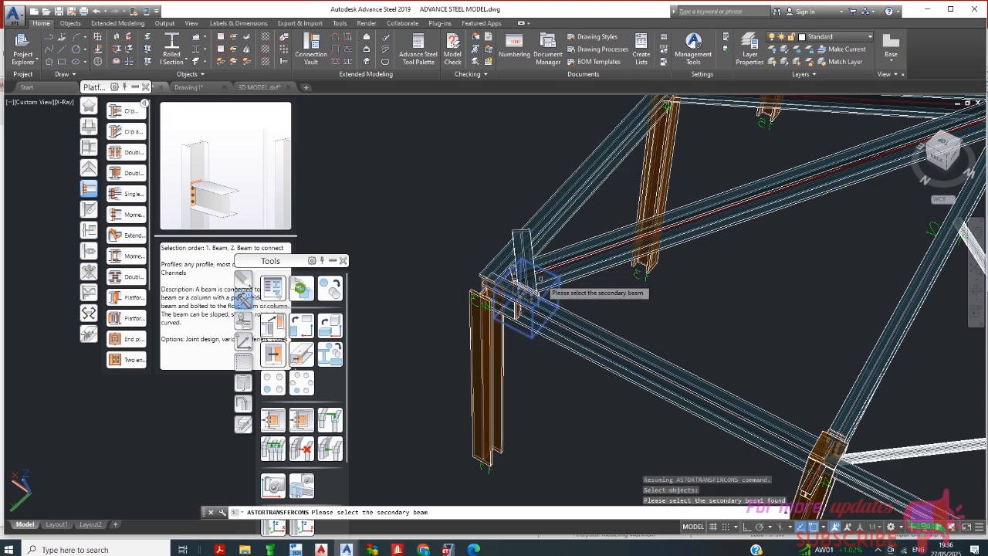
{"action": "key", "text": "Escape"}
{"action": "scroll", "coordinate": [554, 248], "scroll_direction": "up", "scroll_amount": 2}
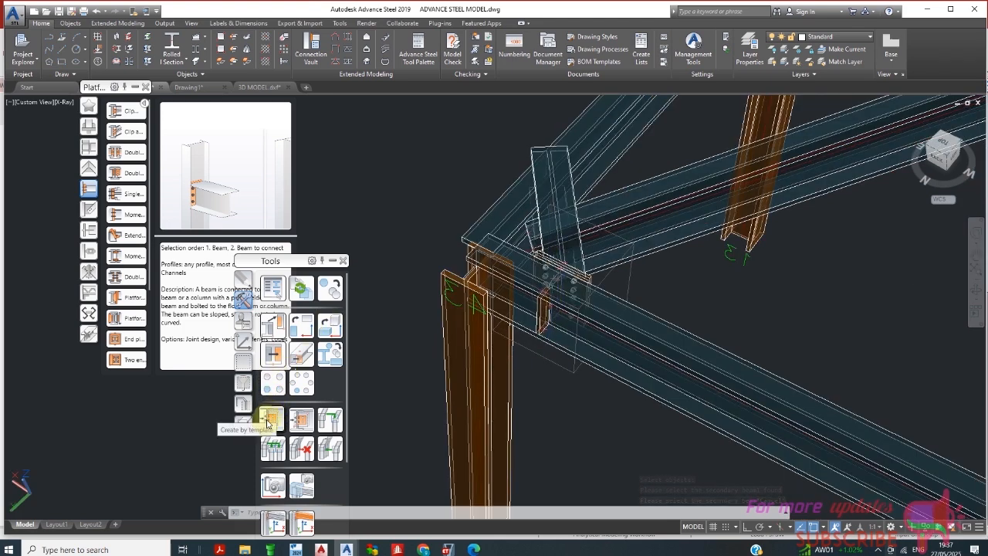
{"action": "left_click", "coordinate": [268, 427]}
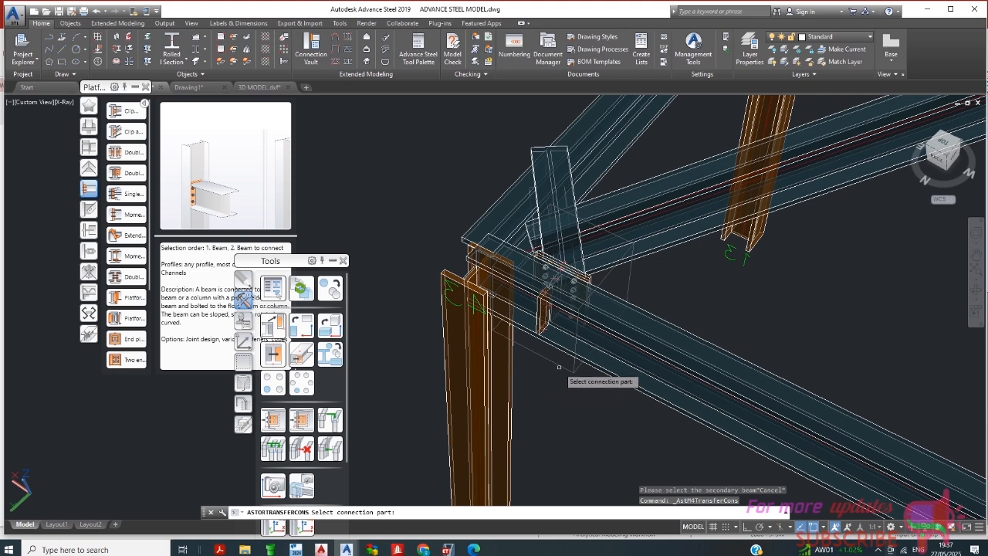
{"action": "left_click", "coordinate": [566, 380]}
{"action": "key", "text": "Return"}
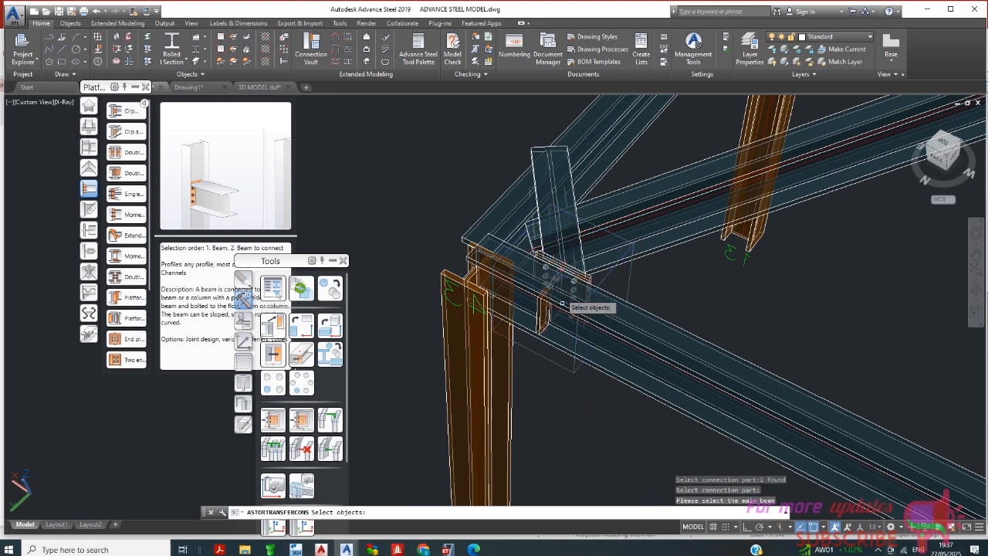
{"action": "left_click", "coordinate": [560, 200]}
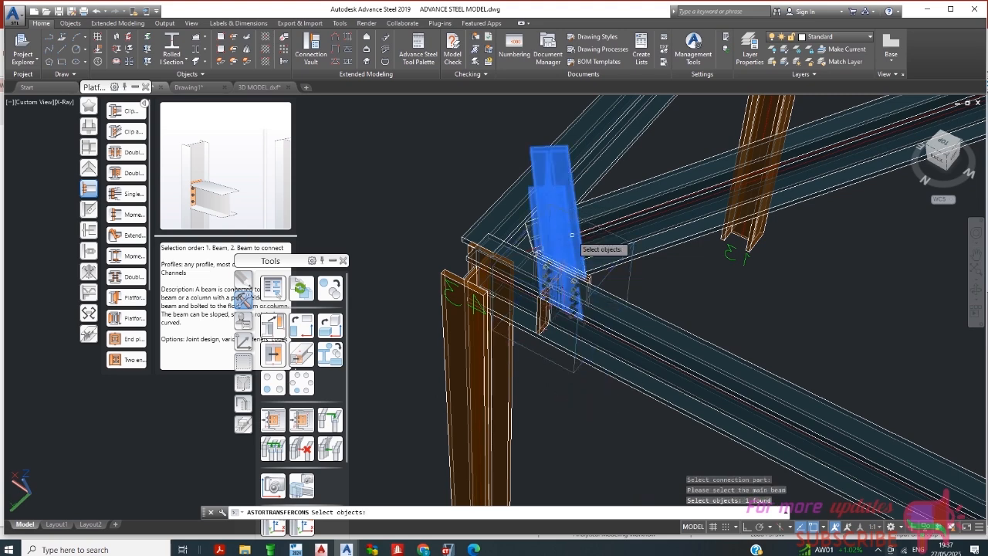
{"action": "key", "text": "Escape"}
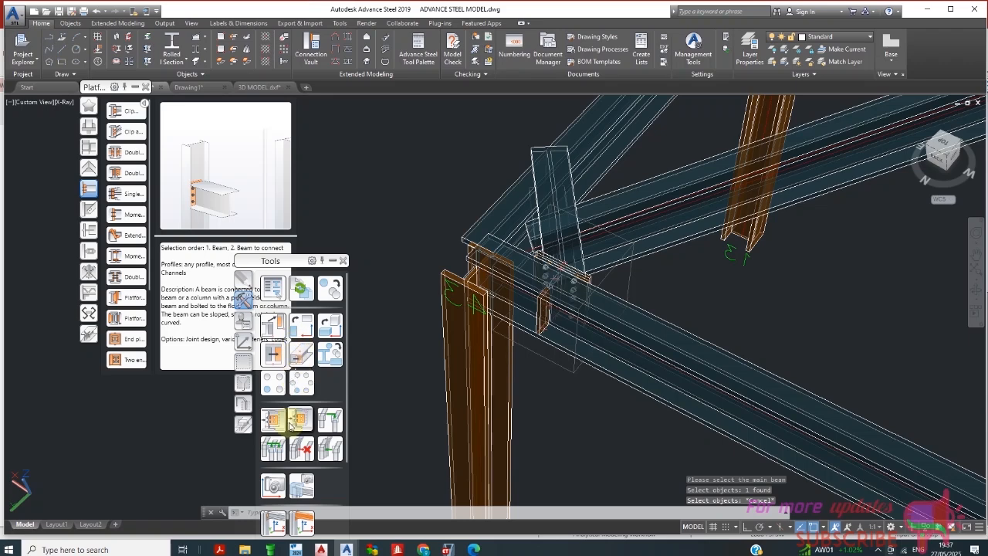
Copy the platform plate connection to the joint between the short cross beam's other end and the second corner roof beam
{"action": "left_click", "coordinate": [303, 523]}
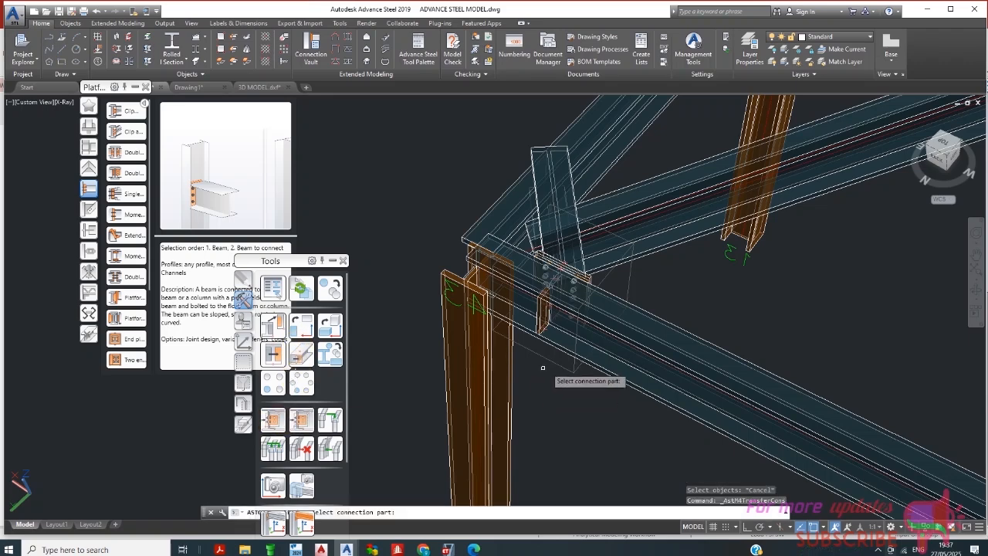
{"action": "left_click", "coordinate": [552, 369]}
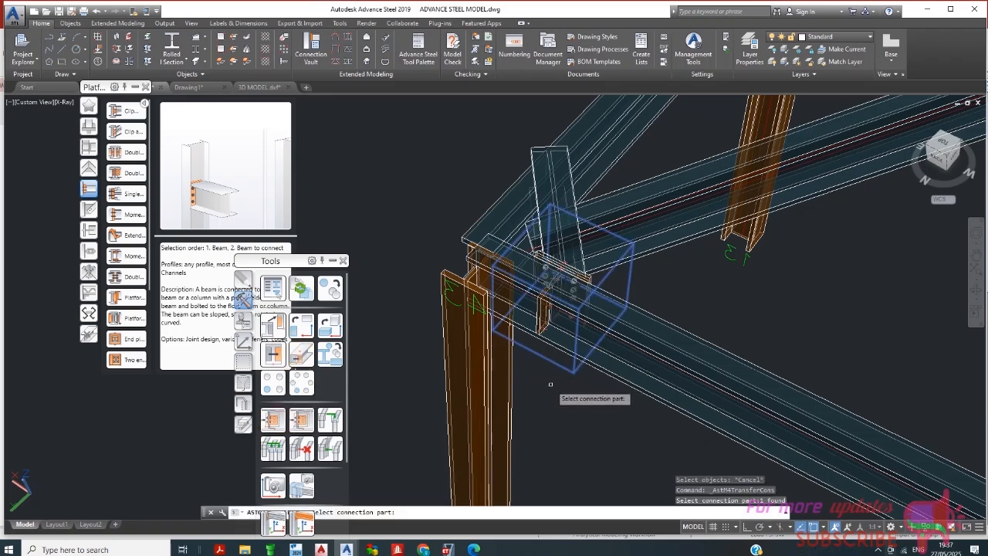
{"action": "key", "text": "Return"}
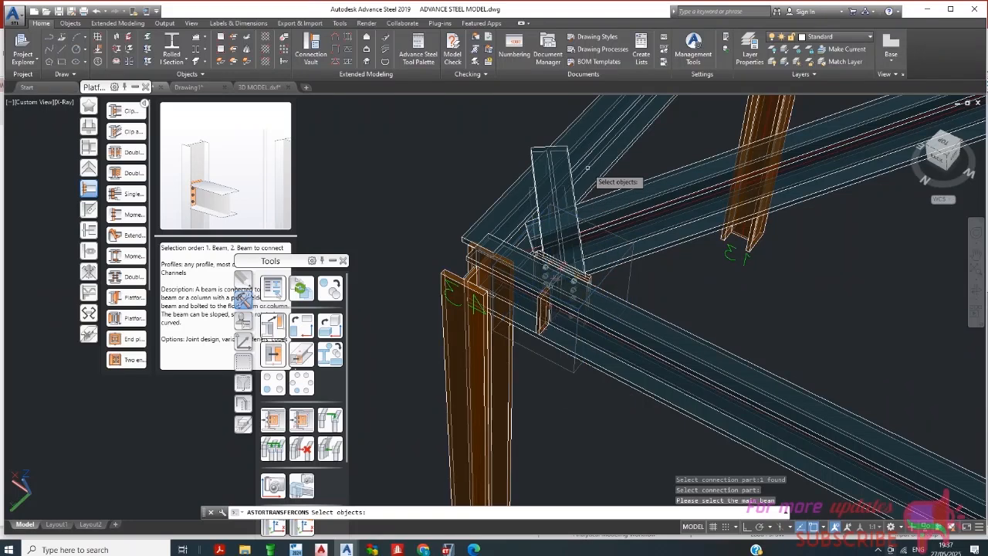
{"action": "left_click", "coordinate": [588, 158]}
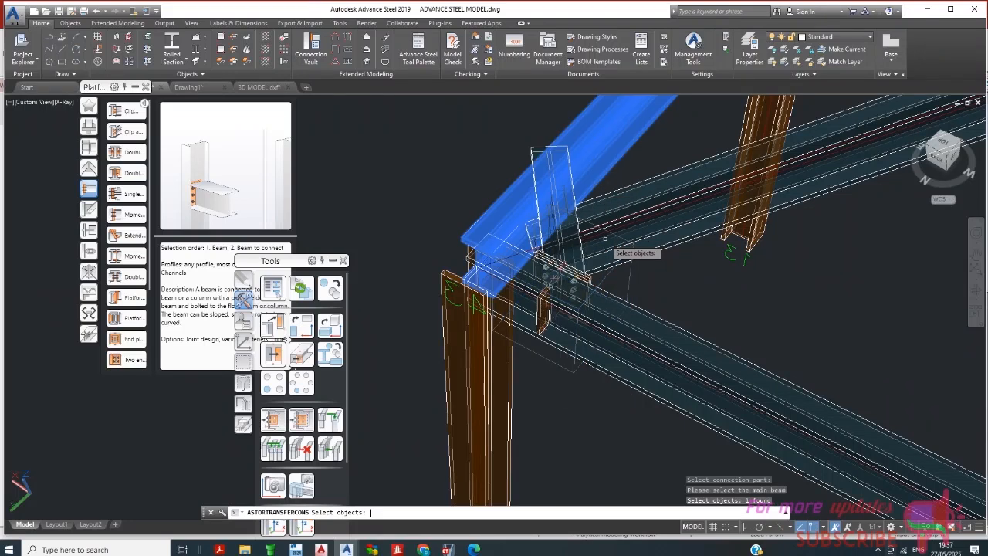
{"action": "key", "text": "Return"}
{"action": "left_click", "coordinate": [567, 192]}
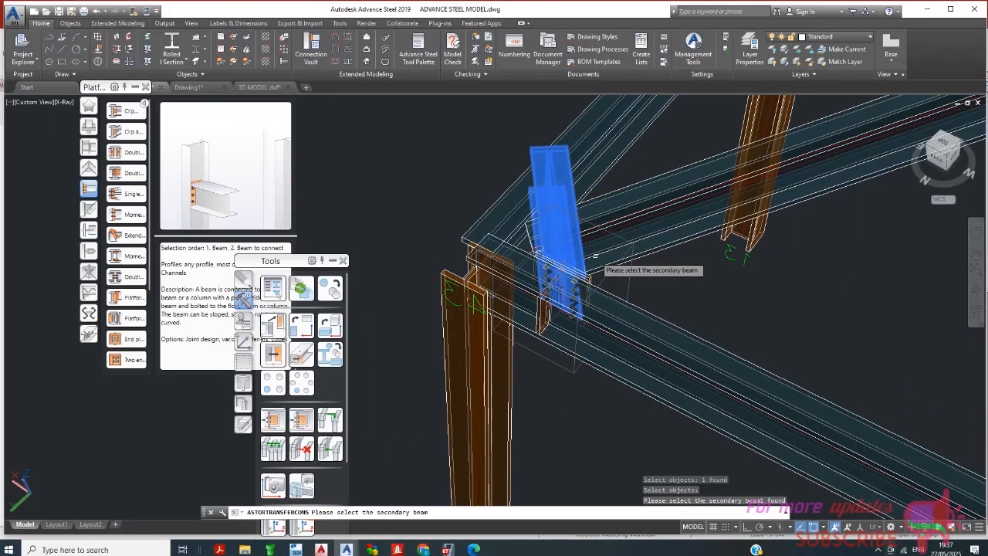
{"action": "key", "text": "Return"}
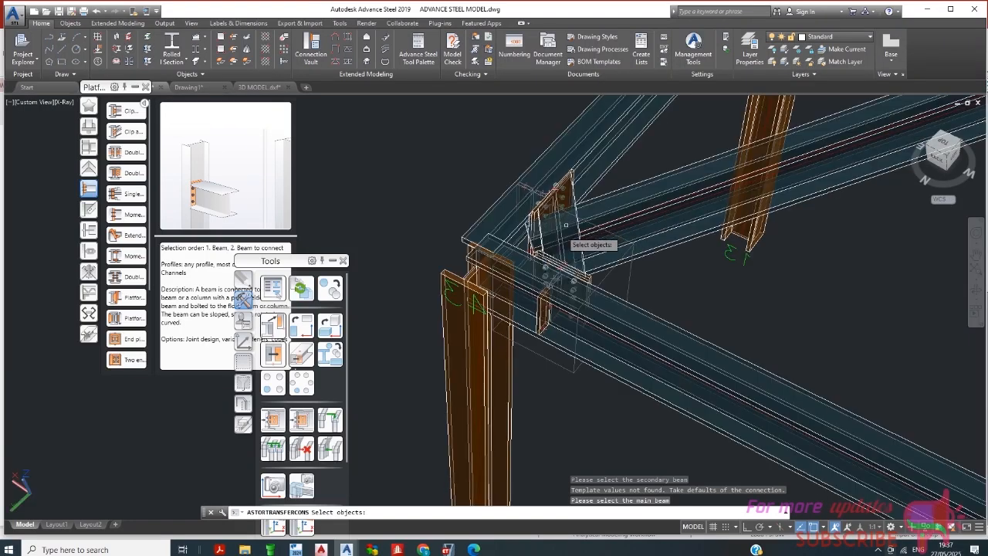
{"action": "scroll", "coordinate": [565, 236], "scroll_direction": "down", "scroll_amount": 2}
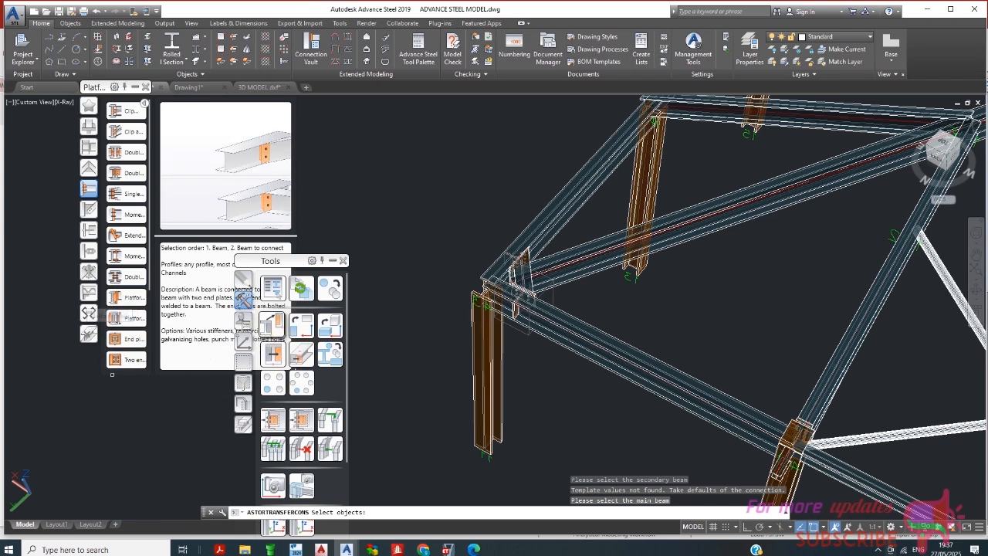
{"action": "mouse_move", "coordinate": [510, 388]}
{"action": "middle_mouse_down", "text": "shift"}
{"action": "mouse_move", "coordinate": [485, 397]}
{"action": "mouse_move", "coordinate": [455, 384]}
{"action": "middle_mouse_up", "text": "shift"}
{"action": "scroll", "coordinate": [638, 236], "scroll_direction": "up", "scroll_amount": 5}
{"action": "scroll", "coordinate": [637, 236], "scroll_direction": "down", "scroll_amount": 5}
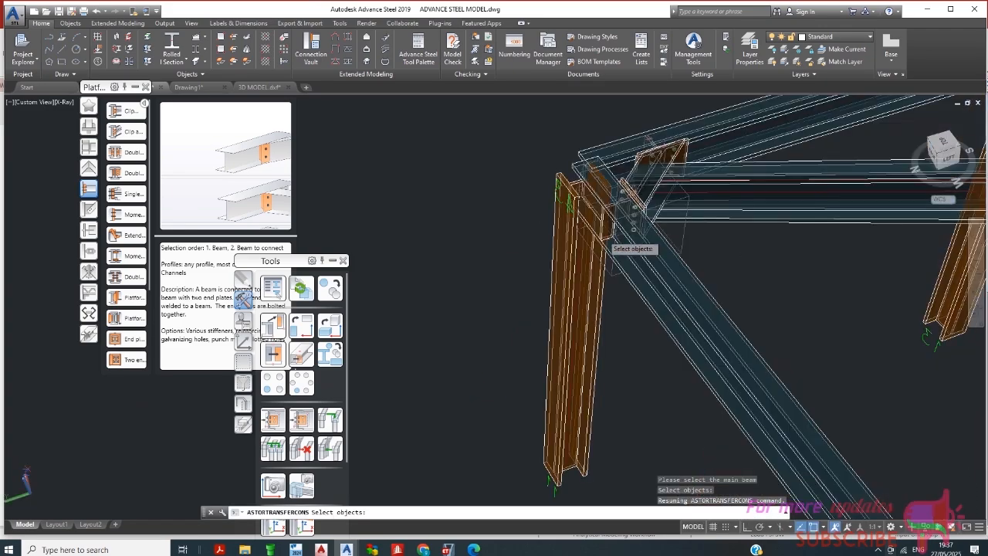
{"action": "mouse_move", "coordinate": [699, 236]}
{"action": "middle_mouse_down", "text": "shift"}
{"action": "mouse_move", "coordinate": [567, 254]}
{"action": "mouse_move", "coordinate": [579, 227]}
{"action": "mouse_move", "coordinate": [550, 246]}
{"action": "middle_mouse_up", "text": "shift"}
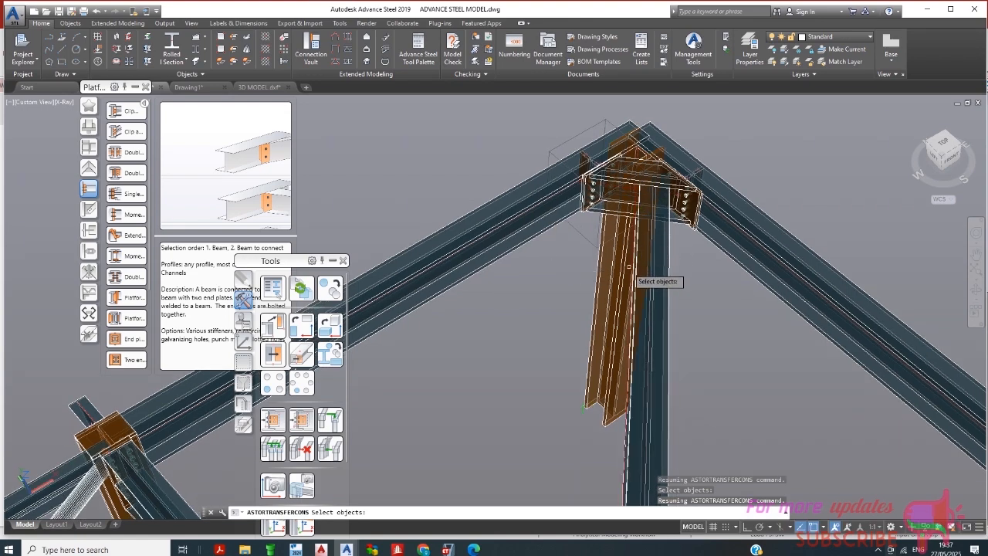
{"action": "key", "text": "Escape"}
Examine how the long diagonal beam meets the short cross beam at the roof corner, including in plan view
{"action": "left_click", "coordinate": [650, 285]}
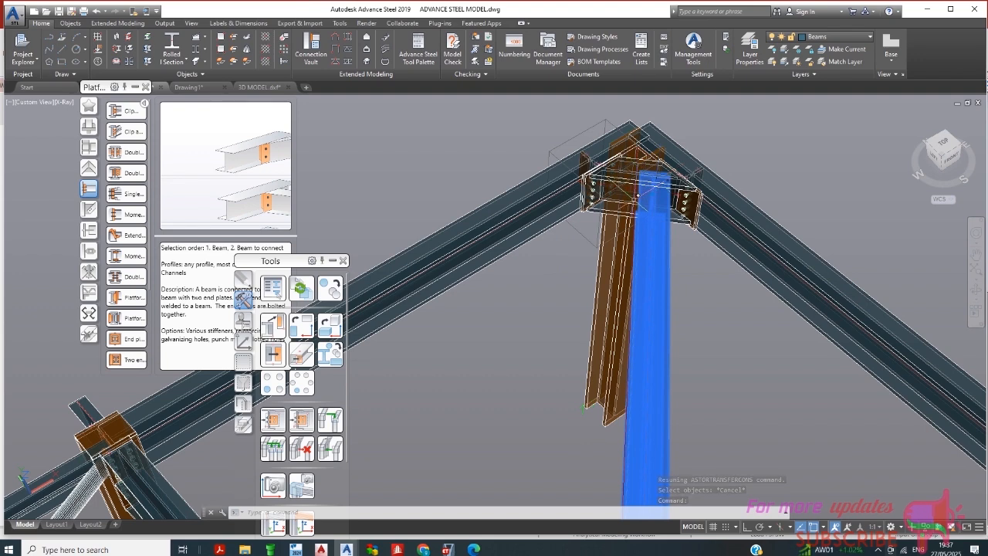
{"action": "left_click", "coordinate": [638, 196]}
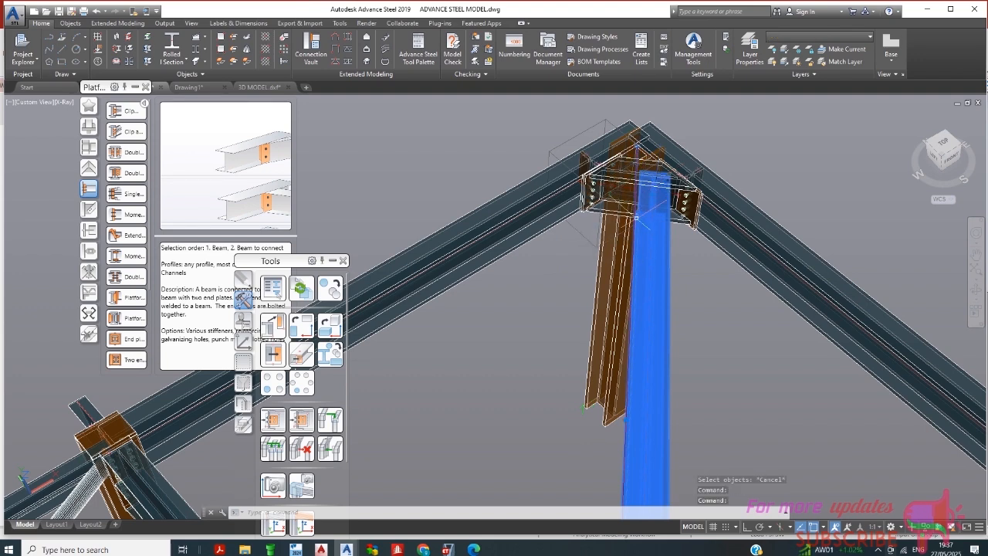
{"action": "key", "text": "Escape"}
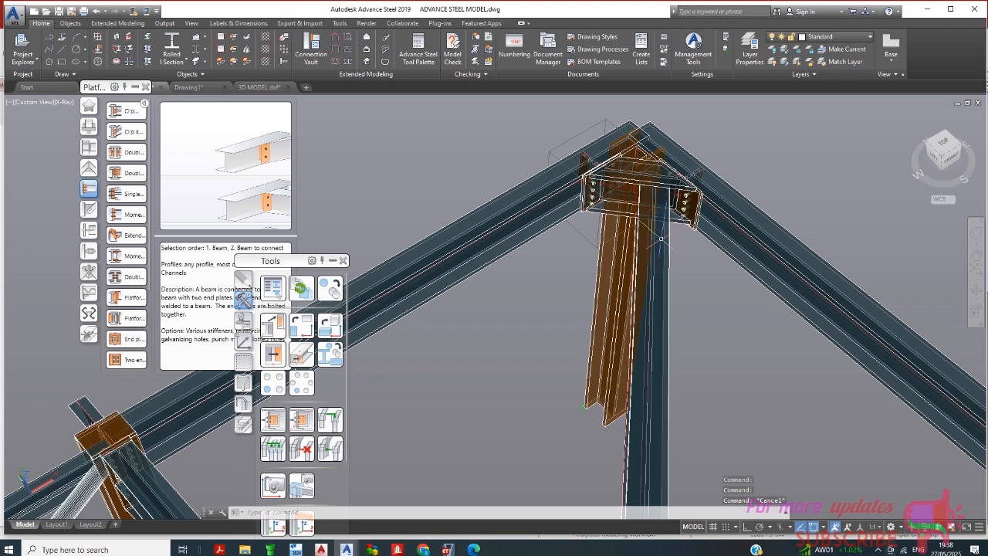
{"action": "left_click", "coordinate": [664, 238]}
{"action": "scroll", "coordinate": [753, 322], "scroll_direction": "up", "scroll_amount": 4}
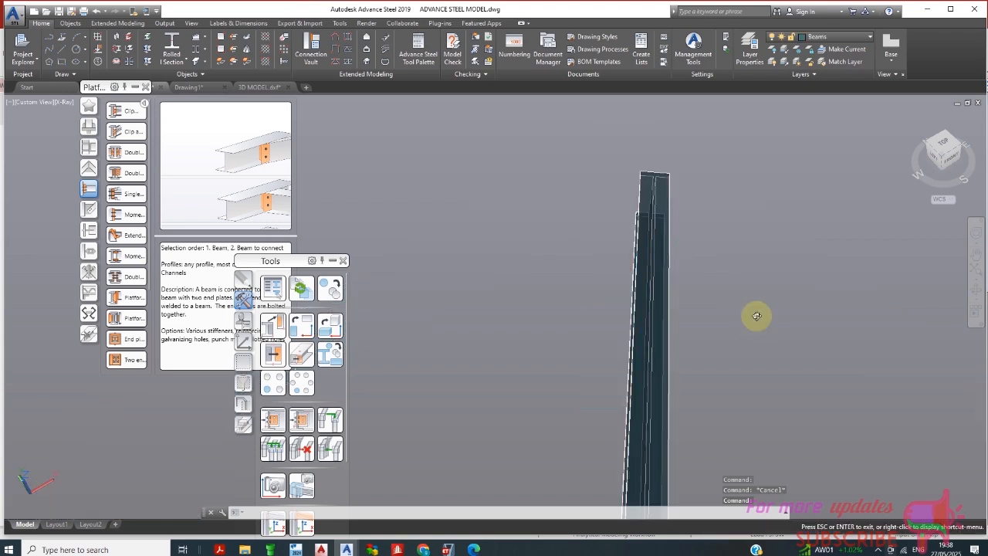
{"action": "scroll", "coordinate": [703, 397], "scroll_direction": "down", "scroll_amount": 6}
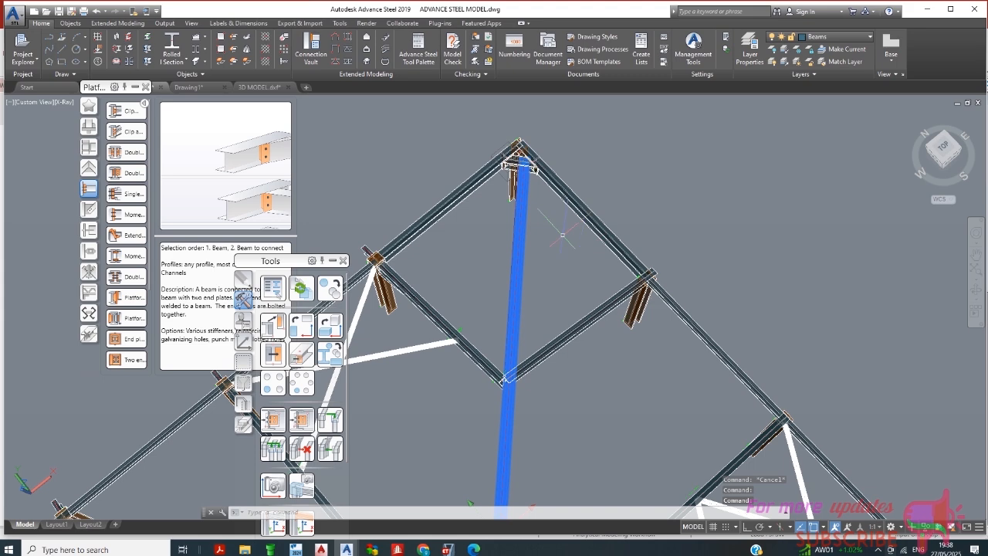
{"action": "middle_click_drag", "start_coordinate": [561, 234], "coordinate": [567, 241], "text": "shift"}
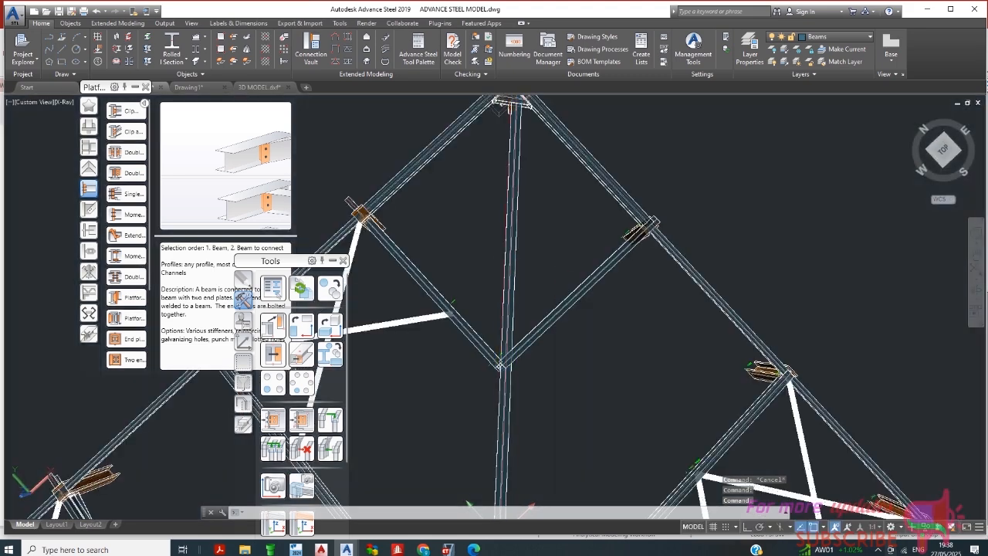
{"action": "scroll", "coordinate": [571, 293], "scroll_direction": "up", "scroll_amount": 2}
{"action": "scroll", "coordinate": [575, 372], "scroll_direction": "down", "scroll_amount": 3}
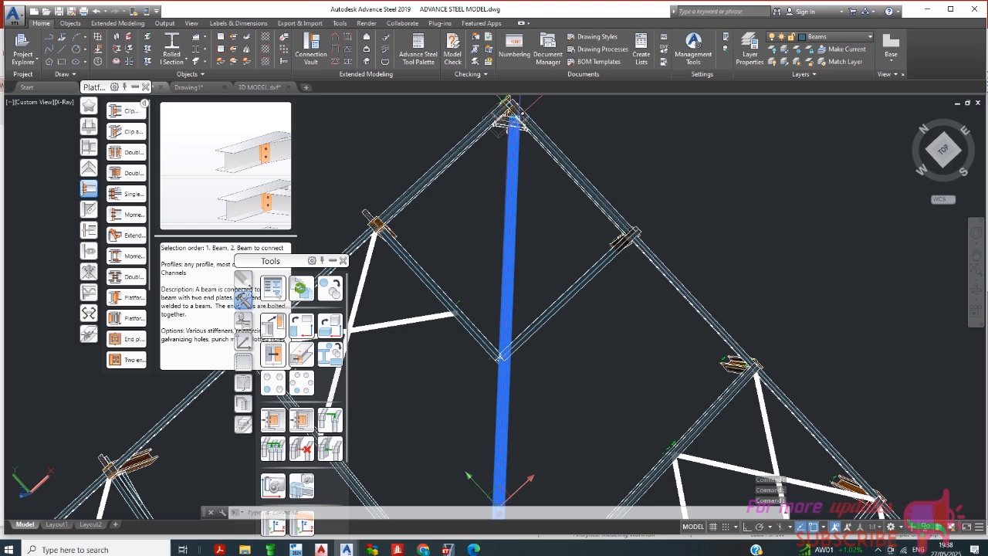
{"action": "left_click", "coordinate": [528, 121]}
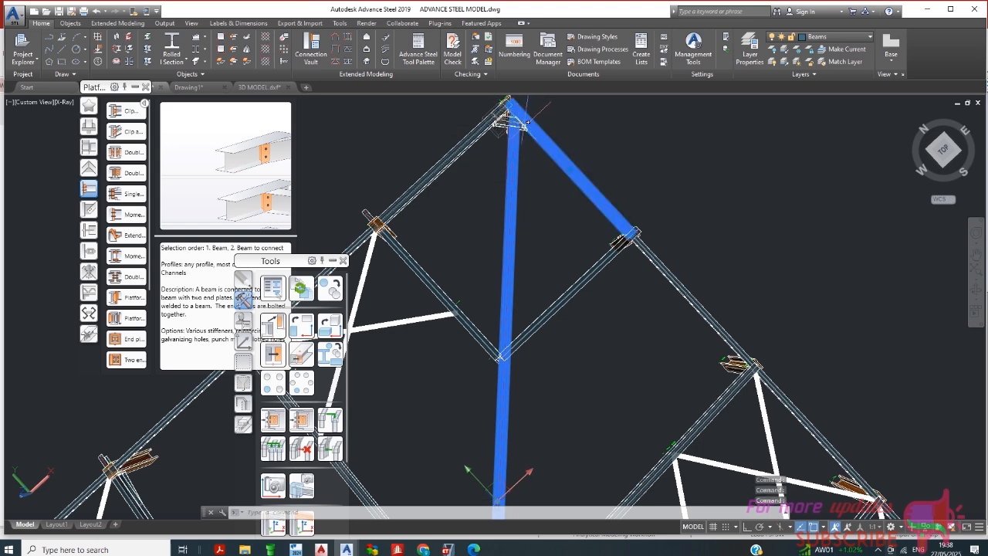
{"action": "scroll", "coordinate": [523, 166], "scroll_direction": "down", "scroll_amount": 3}
{"action": "scroll", "coordinate": [523, 166], "scroll_direction": "up", "scroll_amount": 4}
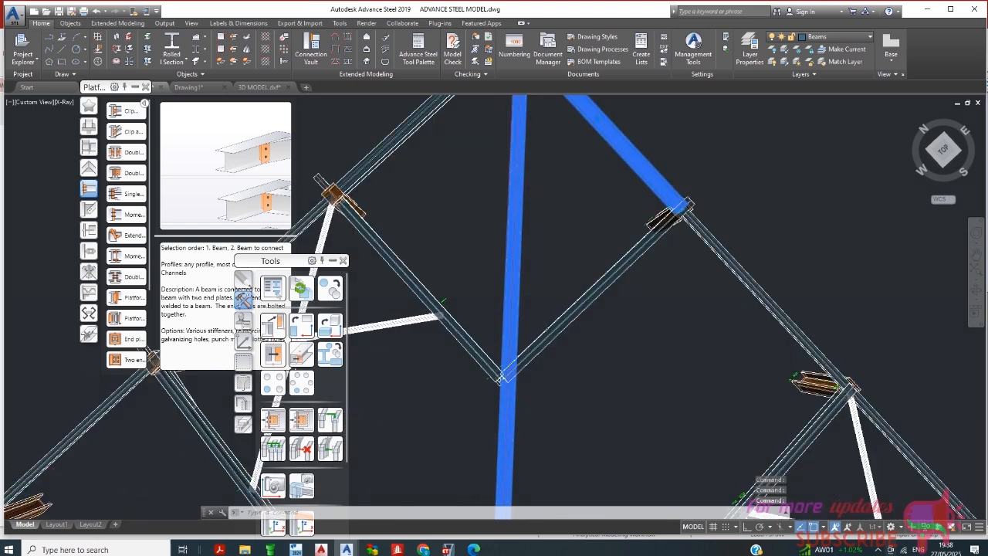
{"action": "middle_click_drag", "start_coordinate": [520, 169], "coordinate": [540, 342]}
{"action": "scroll", "coordinate": [541, 342], "scroll_direction": "up", "scroll_amount": 3}
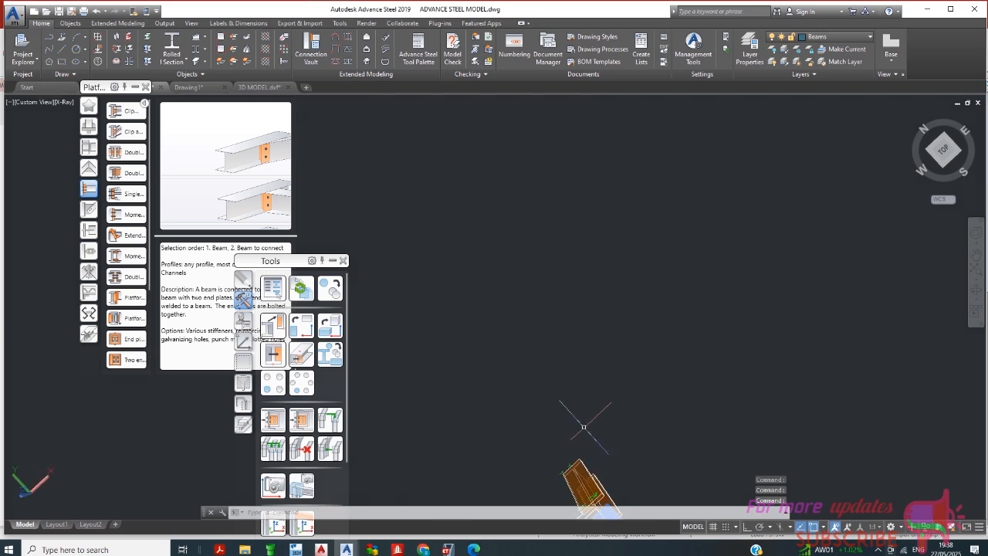
{"action": "scroll", "coordinate": [515, 309], "scroll_direction": "down", "scroll_amount": 3}
{"action": "key", "text": "Escape"}
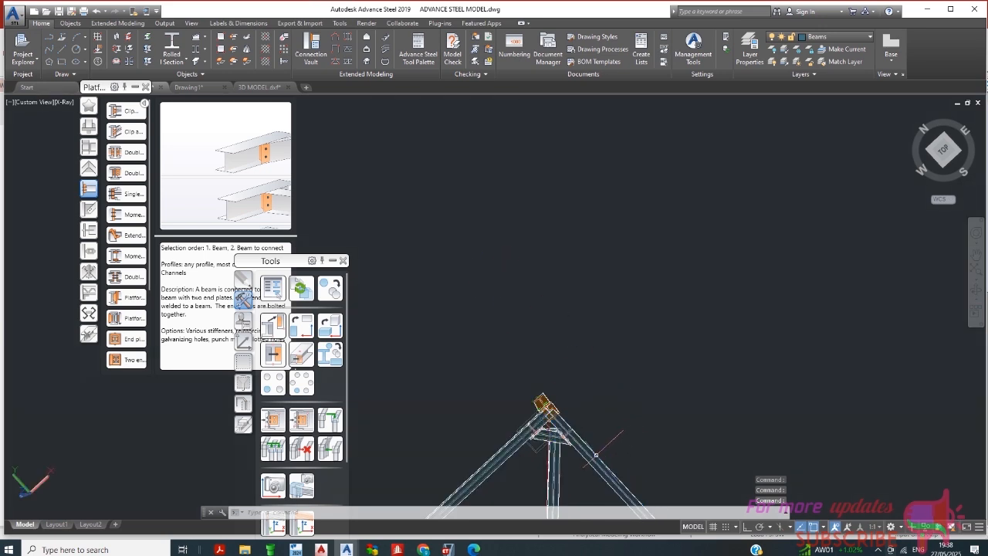
{"action": "left_click", "coordinate": [554, 463]}
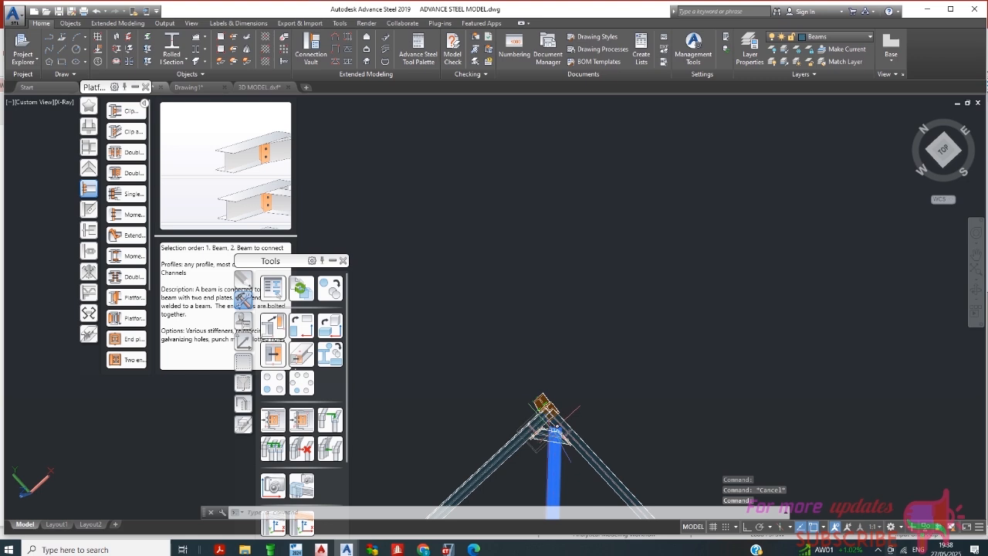
{"action": "left_click", "coordinate": [554, 432]}
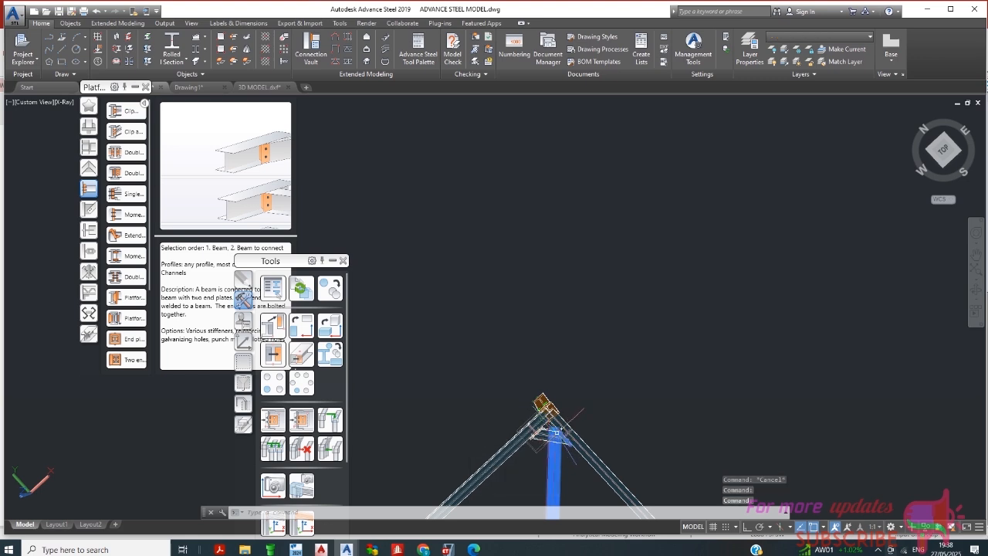
{"action": "key", "text": "Escape"}
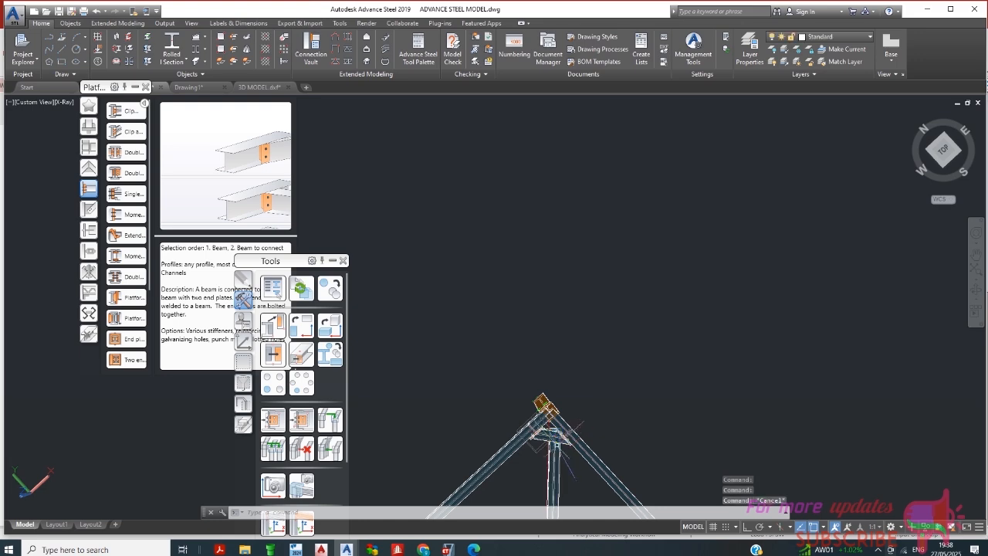
{"action": "scroll", "coordinate": [552, 441], "scroll_direction": "up", "scroll_amount": 2}
{"action": "middle_click_drag", "start_coordinate": [551, 494], "coordinate": [494, 315]}
{"action": "scroll", "coordinate": [578, 305], "scroll_direction": "up", "scroll_amount": 1}
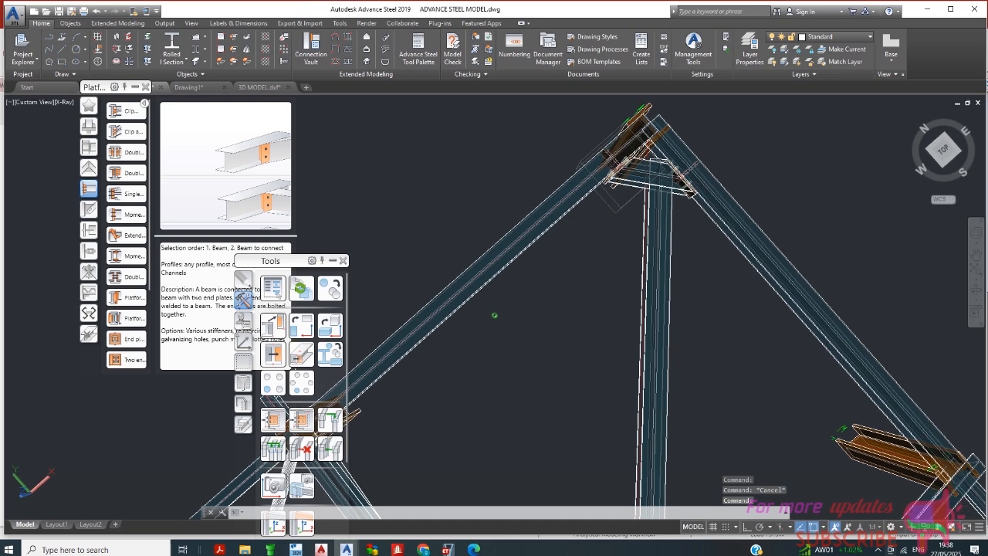
{"action": "middle_click_drag", "start_coordinate": [578, 287], "coordinate": [595, 371], "text": "shift"}
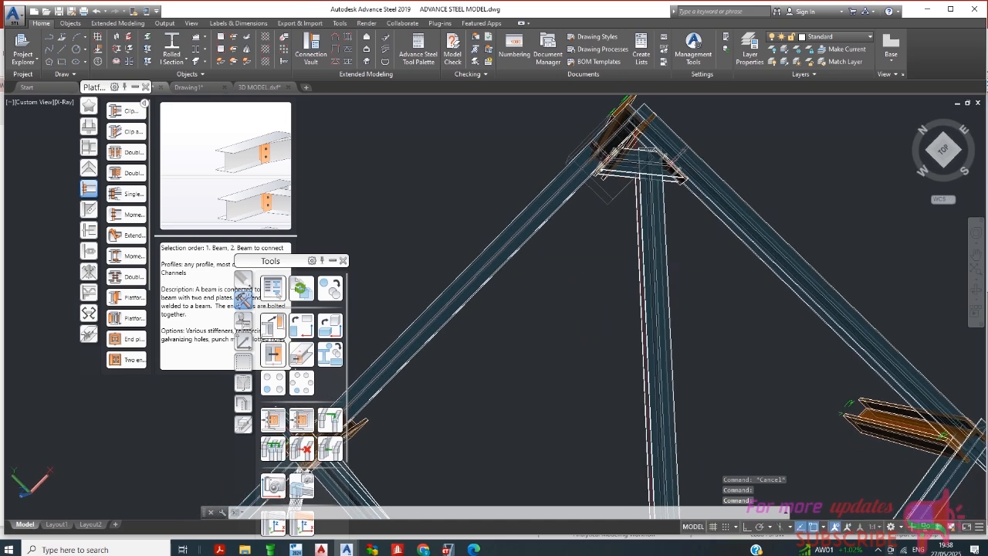
{"action": "left_click", "coordinate": [648, 254]}
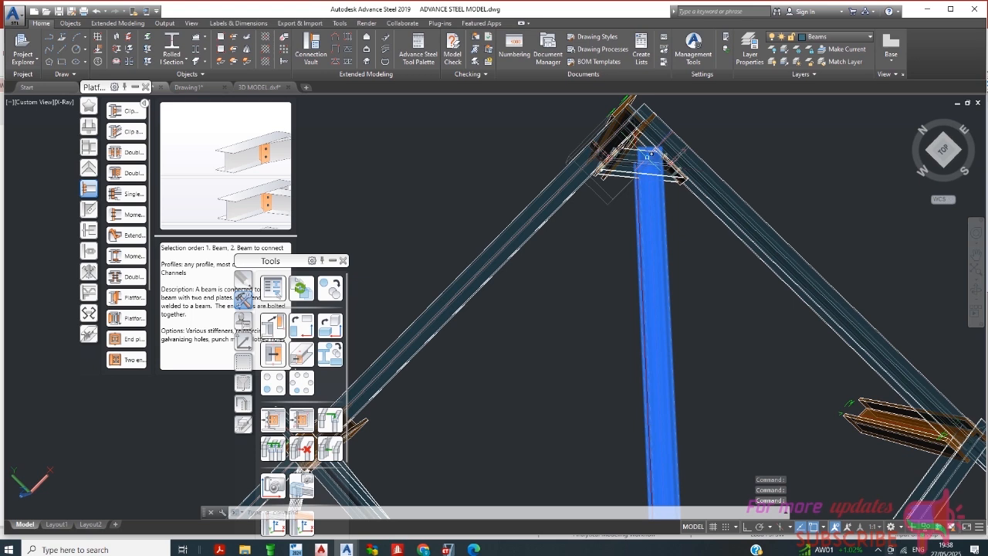
{"action": "left_click", "coordinate": [647, 156]}
{"action": "key", "text": "Escape"}
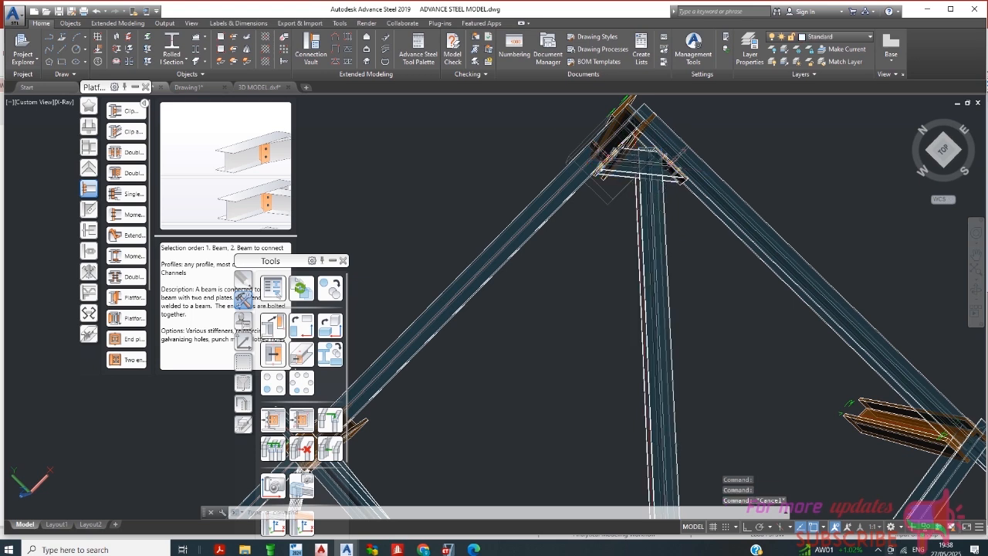
{"action": "left_click", "coordinate": [606, 158]}
{"action": "key", "text": "Escape"}
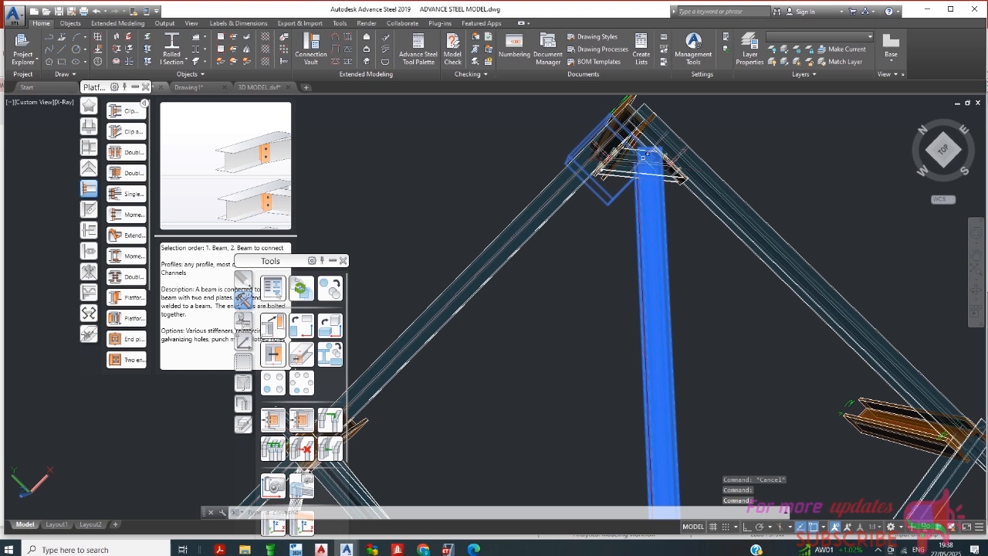
{"action": "left_click", "coordinate": [647, 157]}
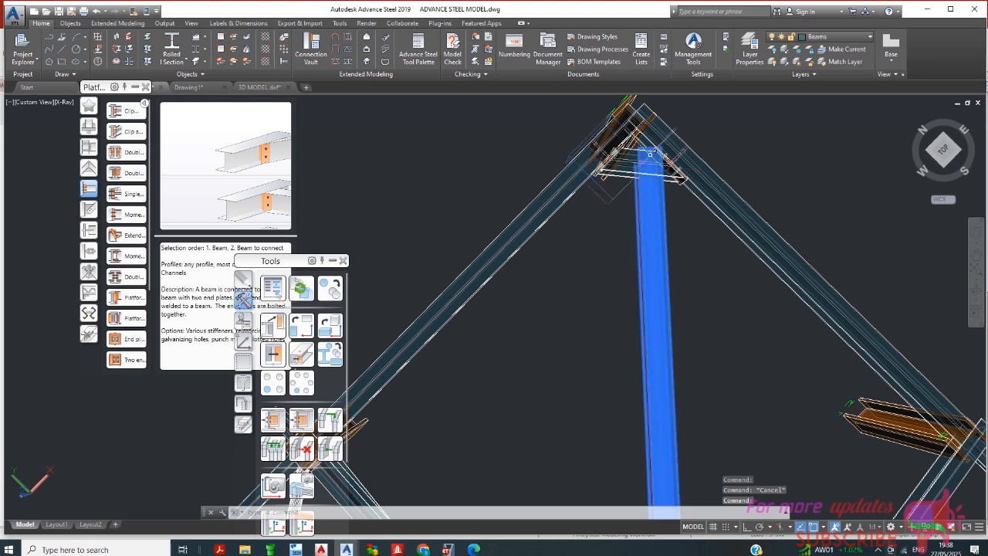
{"action": "key", "text": "Escape"}
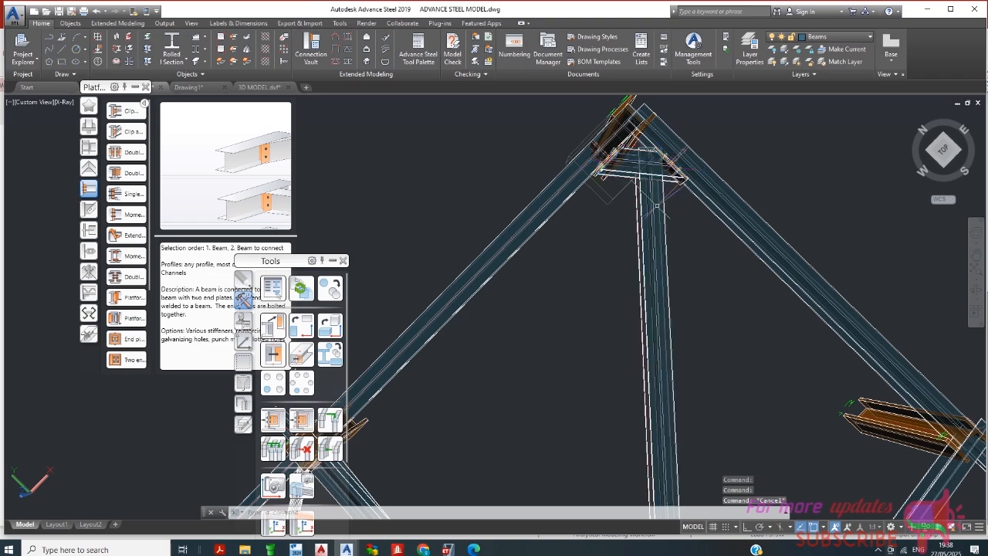
Examine the diagonal beam, the short cross beam and the neighbouring column joints at the roof corner from several 3D angles
{"action": "middle_click_drag", "start_coordinate": [702, 304], "coordinate": [518, 122], "text": "shift"}
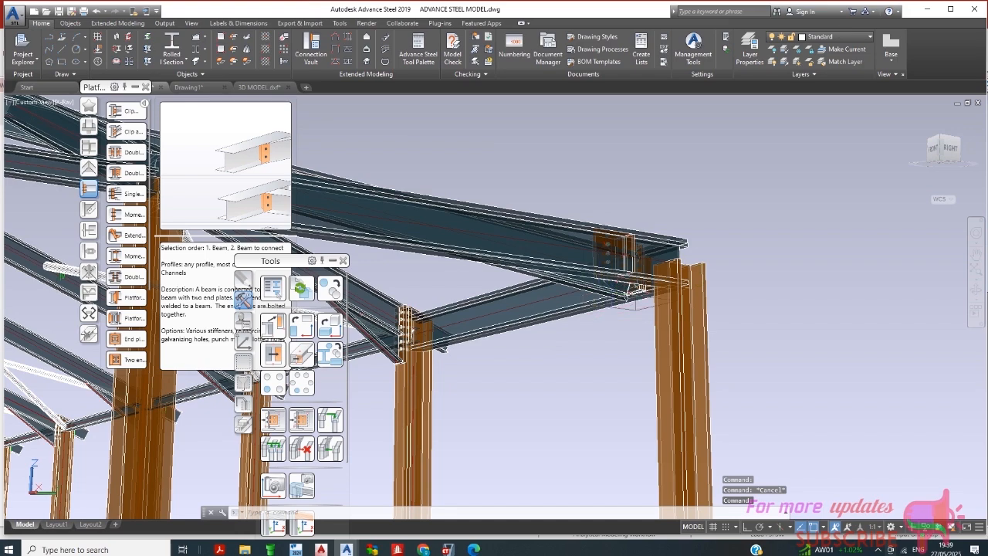
{"action": "middle_click_drag", "start_coordinate": [629, 245], "coordinate": [642, 287], "text": "shift"}
{"action": "scroll", "coordinate": [602, 335], "scroll_direction": "down", "scroll_amount": 4}
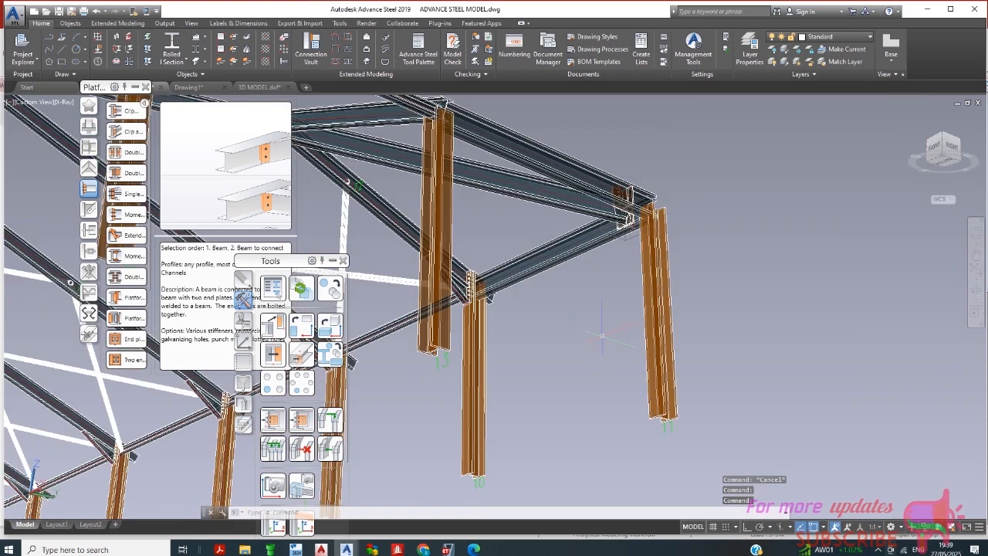
{"action": "middle_click_drag", "start_coordinate": [610, 321], "coordinate": [609, 314], "text": "shift"}
{"action": "middle_click_drag", "start_coordinate": [607, 271], "coordinate": [610, 249], "text": "shift"}
{"action": "scroll", "coordinate": [596, 166], "scroll_direction": "up", "scroll_amount": 3}
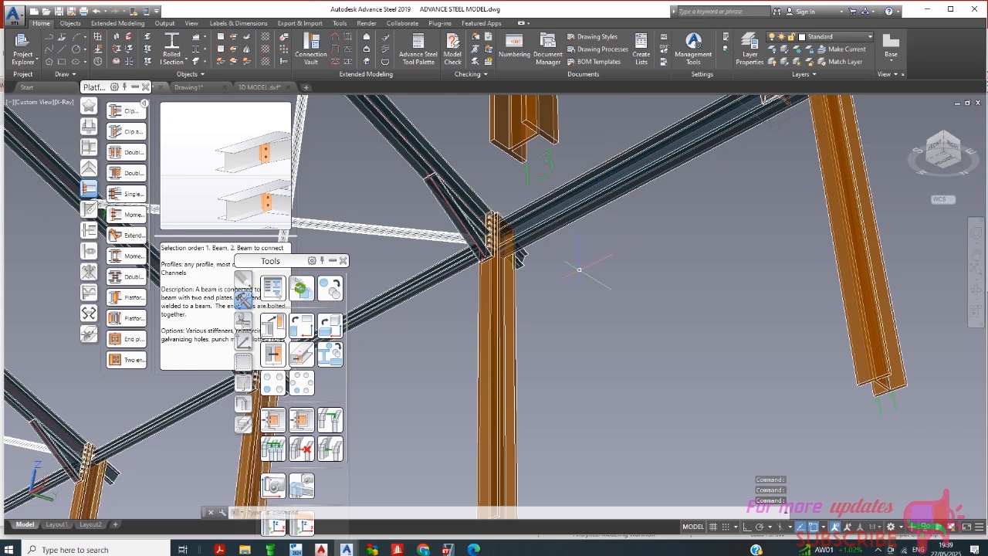
{"action": "scroll", "coordinate": [579, 270], "scroll_direction": "down", "scroll_amount": 3}
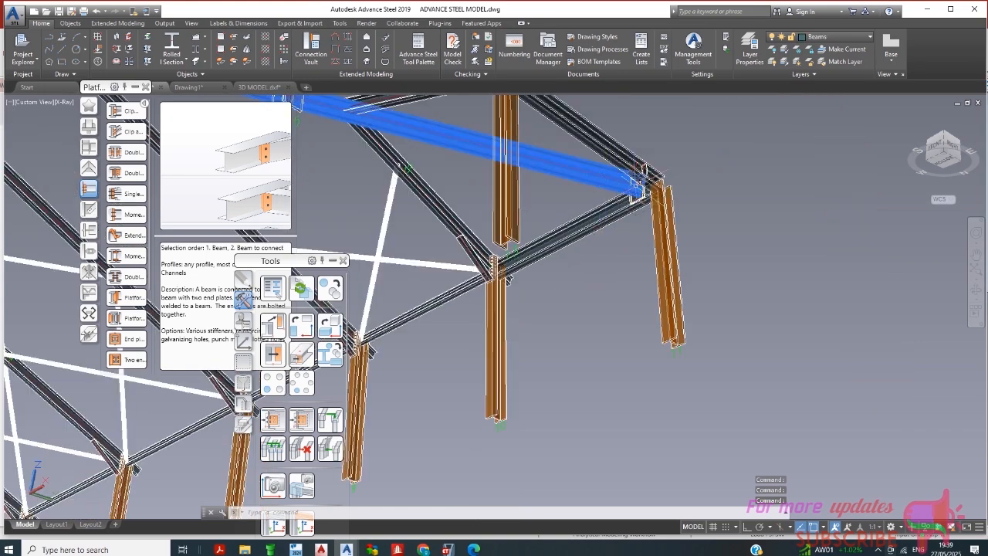
Try to stretch the diagonal beam's corner end onto the short cross beam
{"action": "middle_click_drag", "start_coordinate": [619, 267], "coordinate": [709, 186], "text": "shift"}
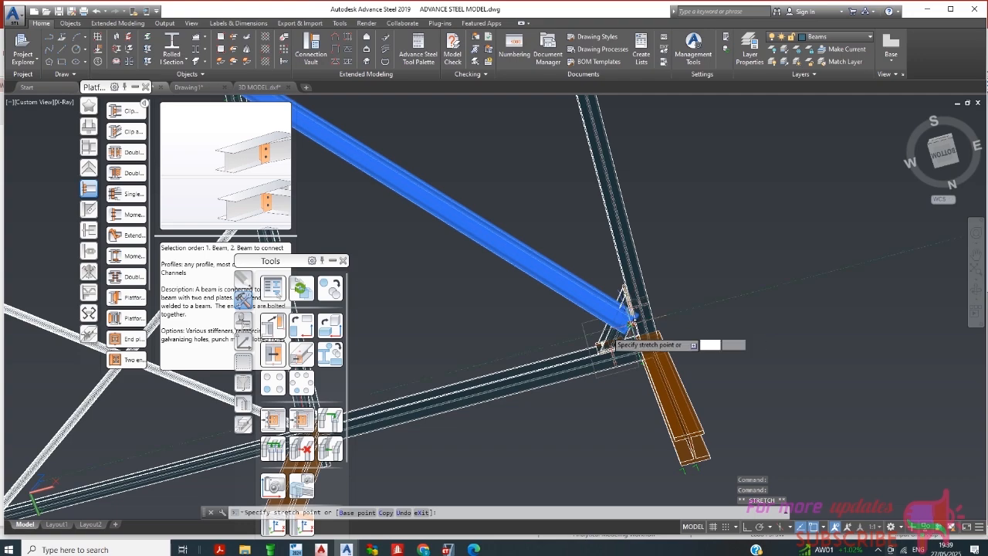
{"action": "left_click", "coordinate": [632, 321]}
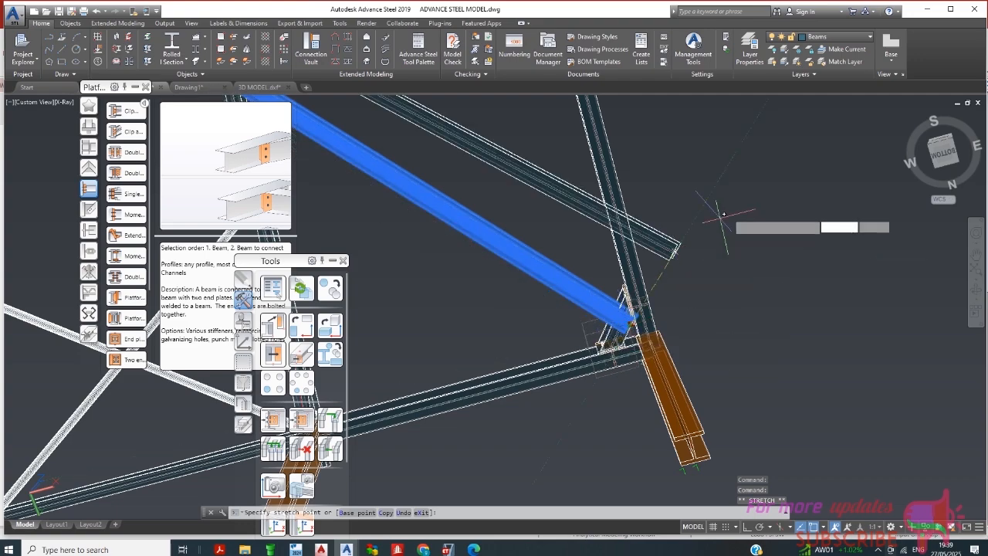
{"action": "middle_click_drag", "start_coordinate": [729, 207], "coordinate": [687, 390], "text": "shift"}
{"action": "middle_click_drag", "start_coordinate": [618, 364], "coordinate": [679, 455], "text": "shift"}
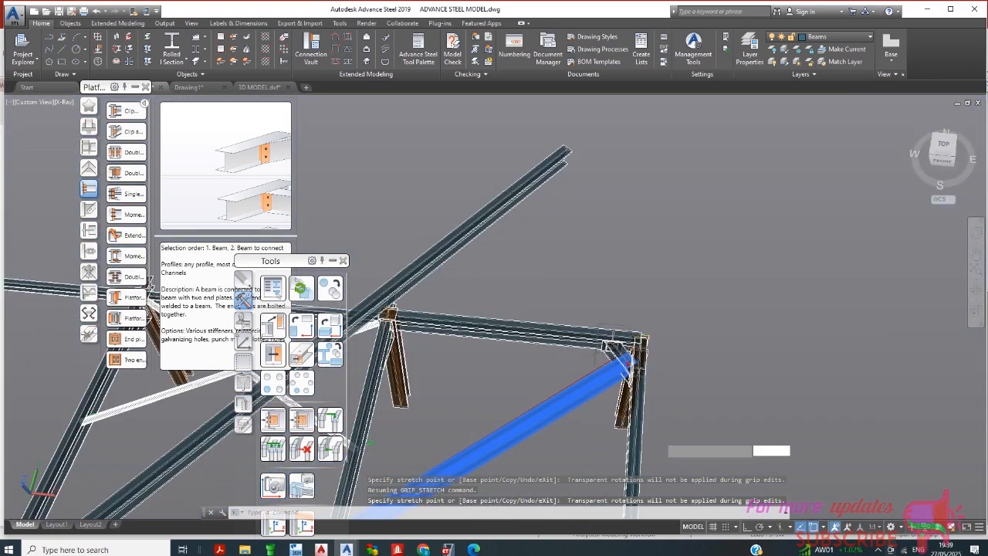
{"action": "left_click", "coordinate": [823, 529]}
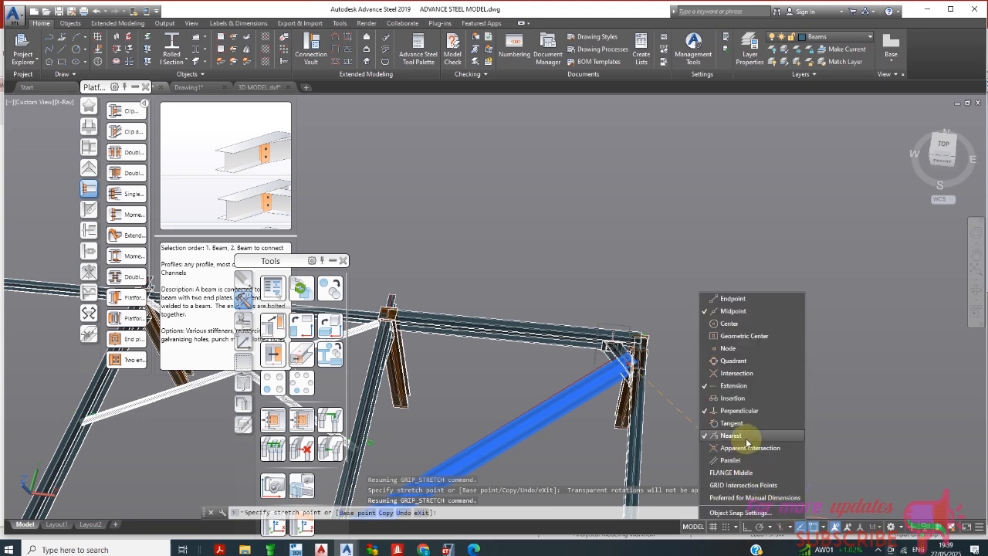
{"action": "left_click", "coordinate": [852, 432]}
{"action": "scroll", "coordinate": [680, 382], "scroll_direction": "up", "scroll_amount": 3}
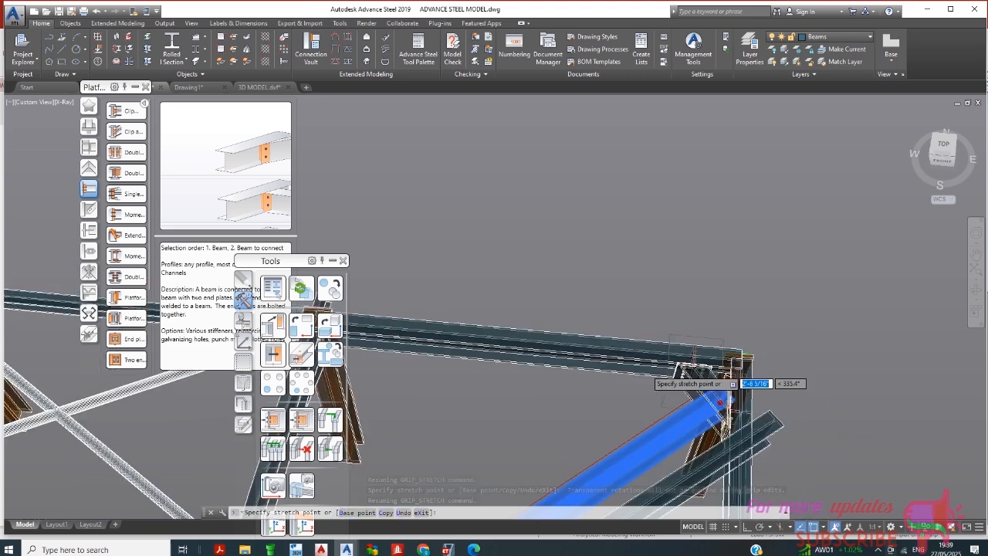
{"action": "scroll", "coordinate": [668, 377], "scroll_direction": "up", "scroll_amount": 2}
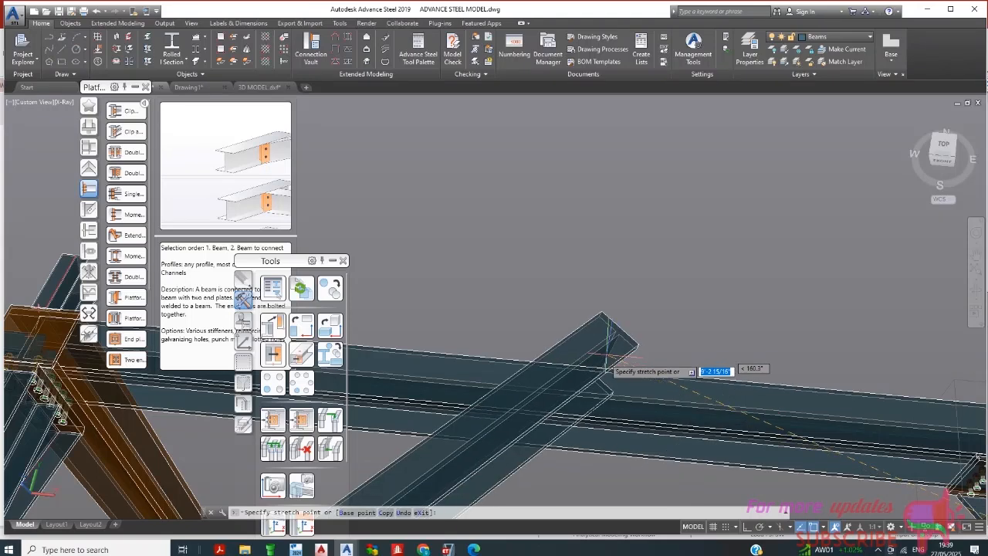
{"action": "scroll", "coordinate": [605, 364], "scroll_direction": "down", "scroll_amount": 2}
{"action": "scroll", "coordinate": [669, 369], "scroll_direction": "down", "scroll_amount": 3}
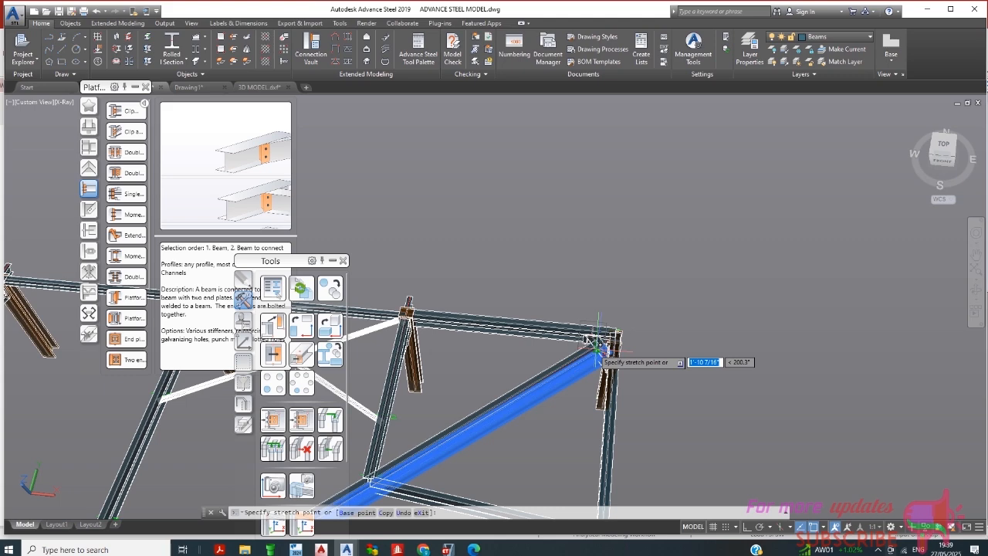
{"action": "scroll", "coordinate": [594, 344], "scroll_direction": "up", "scroll_amount": 2}
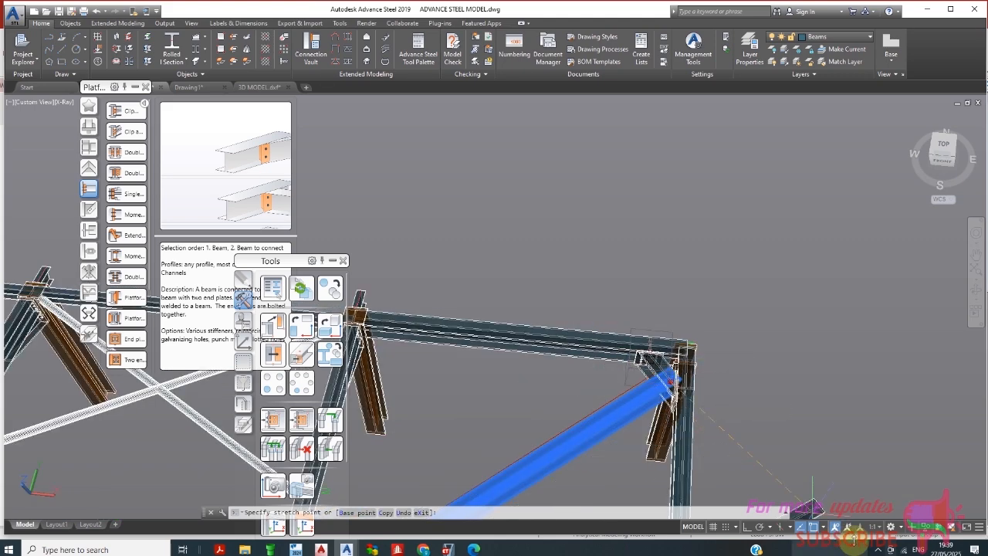
Disable the Midpoint object snap and enable the Center object snap
{"action": "left_click", "coordinate": [824, 528]}
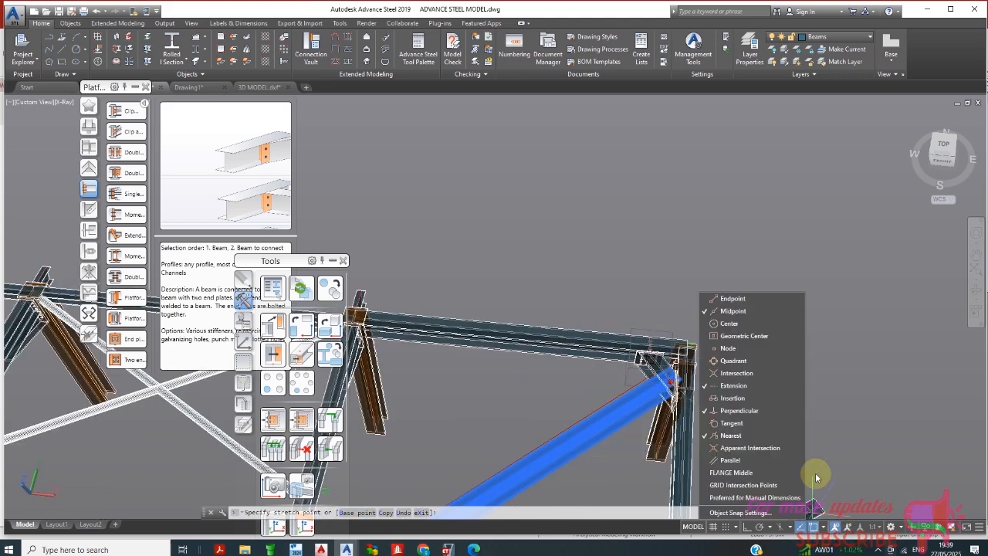
{"action": "left_click", "coordinate": [758, 313]}
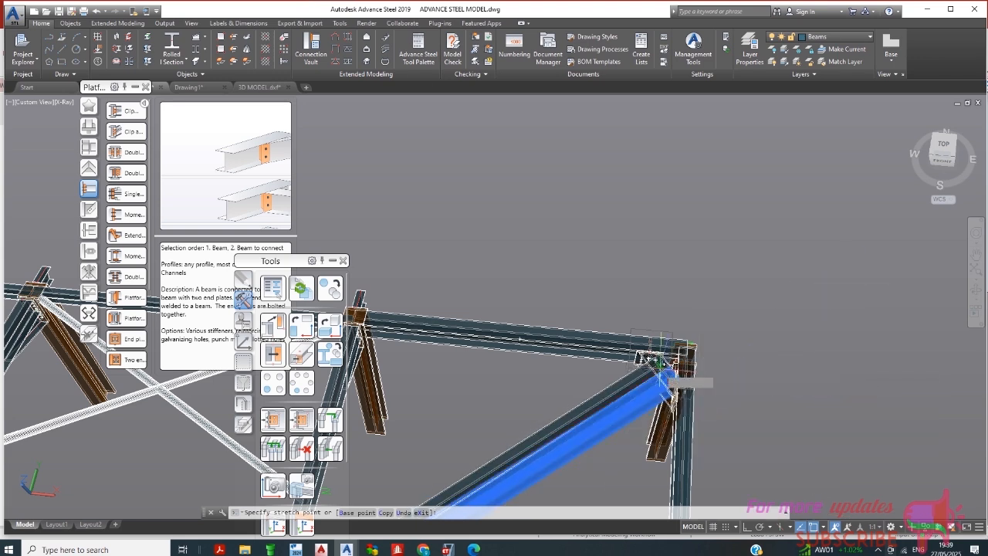
{"action": "left_click", "coordinate": [823, 528]}
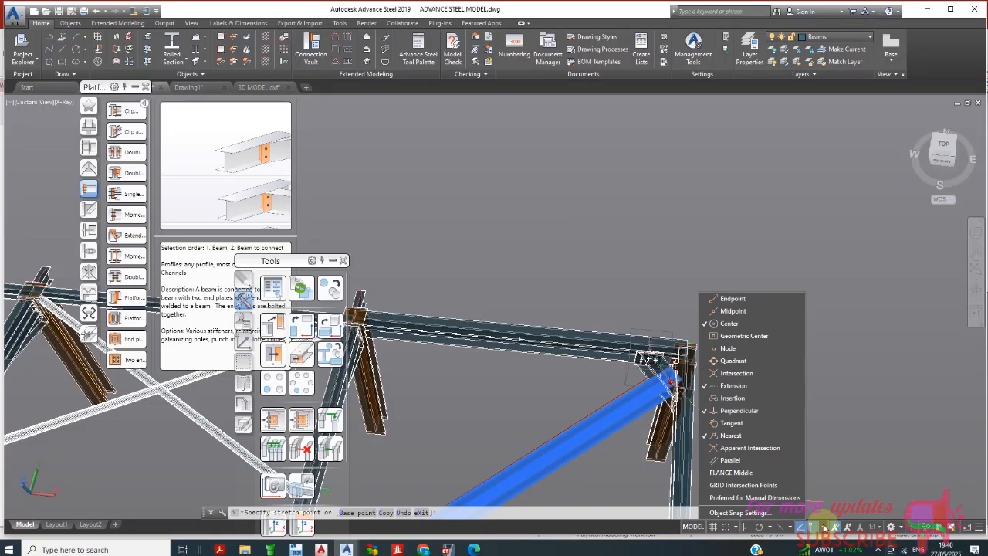
{"action": "left_click", "coordinate": [847, 467]}
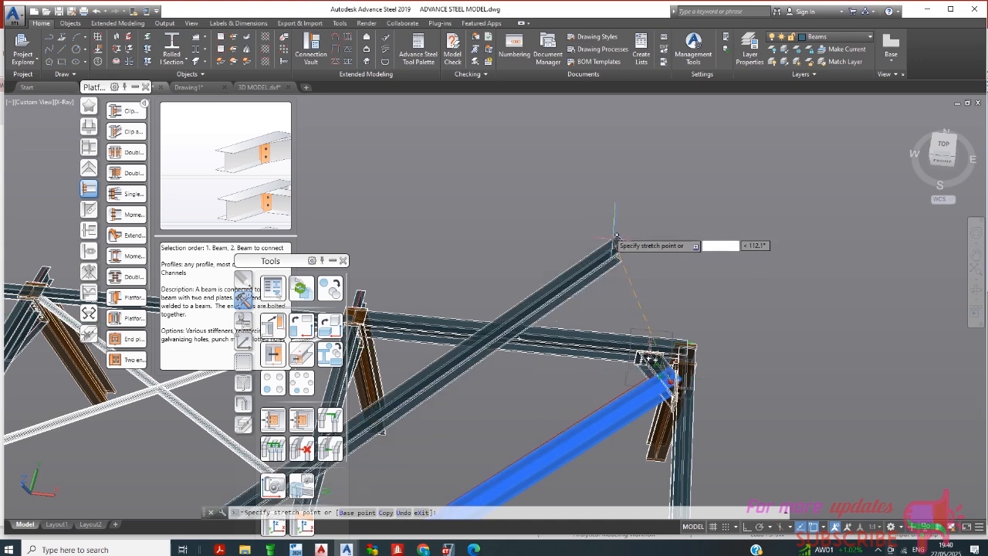
Try to position the diagonal beam's stretched end from plan view, and cancel the stretch
{"action": "middle_click_drag", "start_coordinate": [613, 287], "coordinate": [618, 355], "text": "shift"}
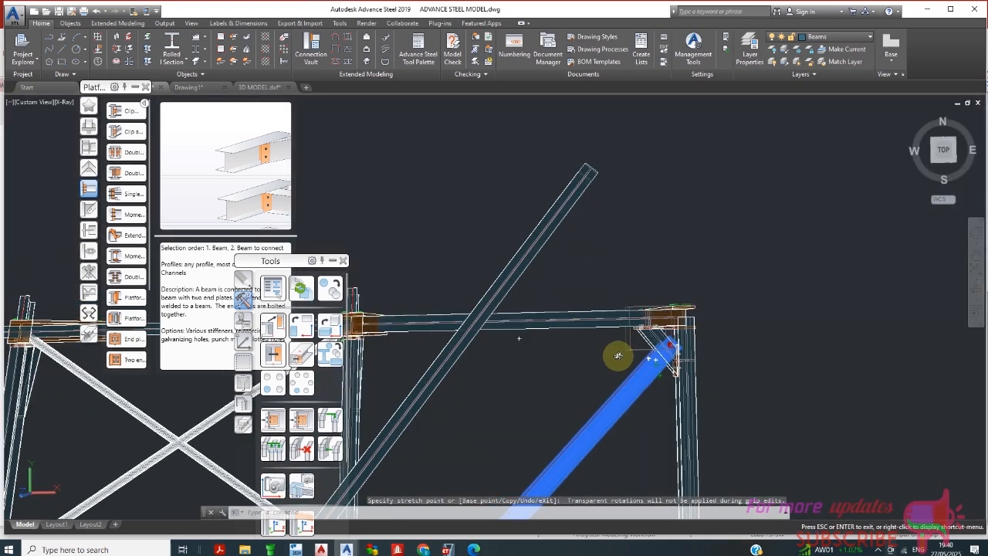
{"action": "scroll", "coordinate": [619, 356], "scroll_direction": "up", "scroll_amount": 1}
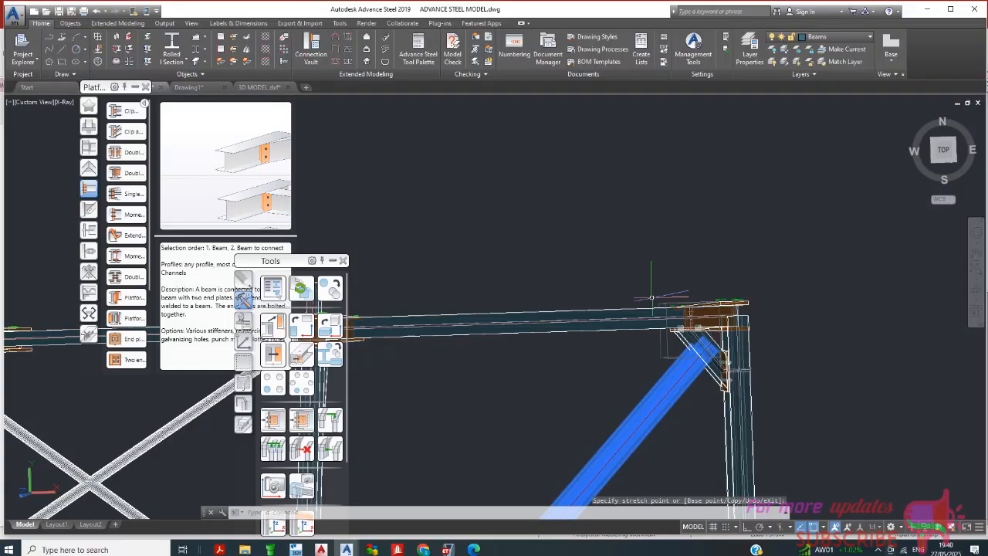
{"action": "key", "text": "Escape"}
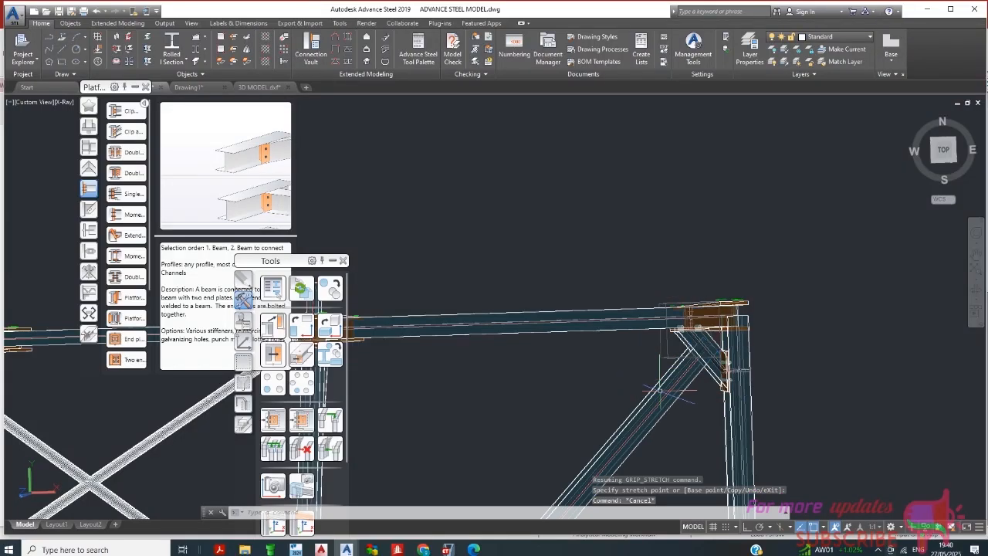
{"action": "mouse_move", "coordinate": [692, 410]}
{"action": "middle_mouse_down", "text": "shift"}
{"action": "mouse_move", "coordinate": [673, 295]}
{"action": "mouse_move", "coordinate": [677, 316]}
{"action": "mouse_move", "coordinate": [731, 341]}
{"action": "mouse_move", "coordinate": [695, 342]}
{"action": "mouse_move", "coordinate": [657, 324]}
{"action": "mouse_move", "coordinate": [657, 293]}
{"action": "mouse_move", "coordinate": [657, 371]}
{"action": "middle_mouse_up", "text": "shift"}
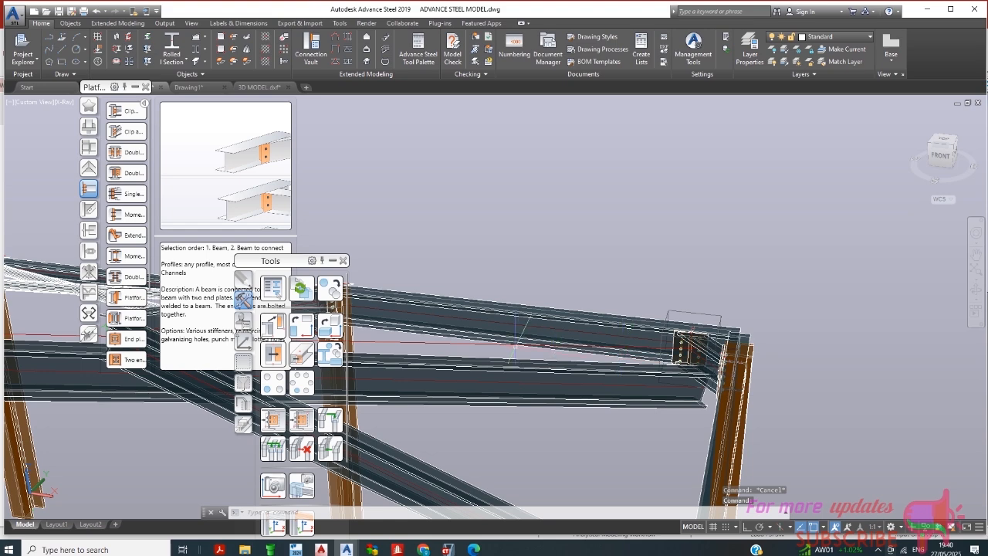
{"action": "left_click", "coordinate": [477, 340]}
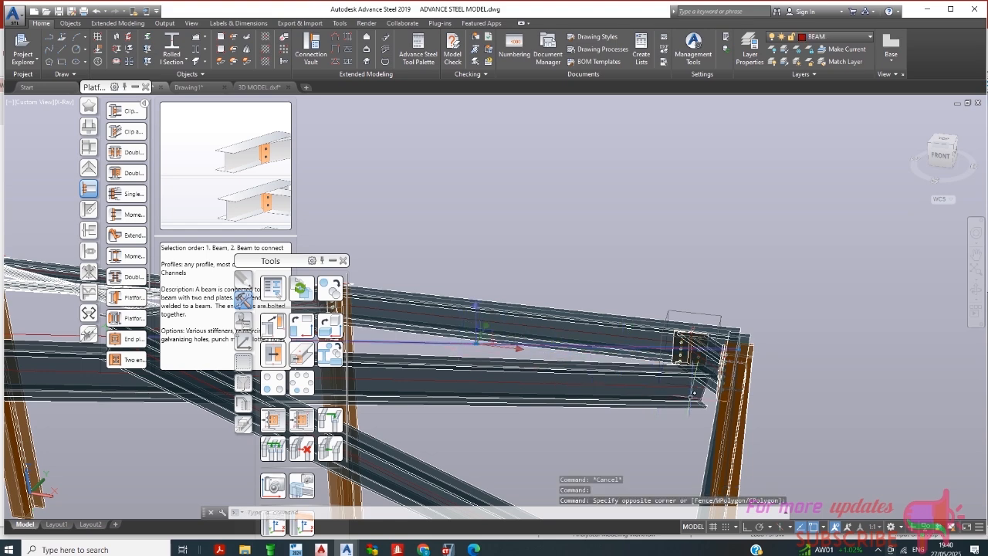
{"action": "left_click", "coordinate": [695, 390]}
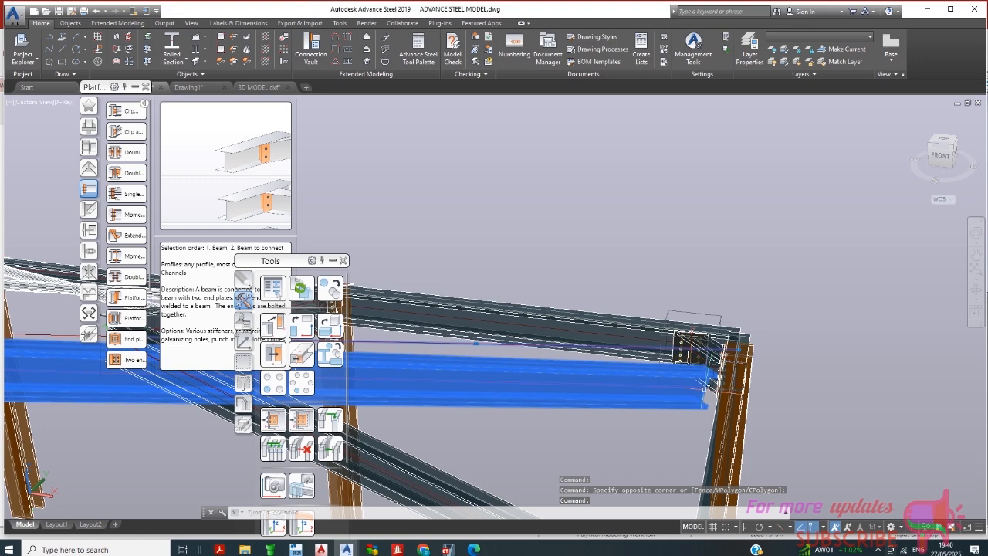
{"action": "left_click", "coordinate": [704, 389]}
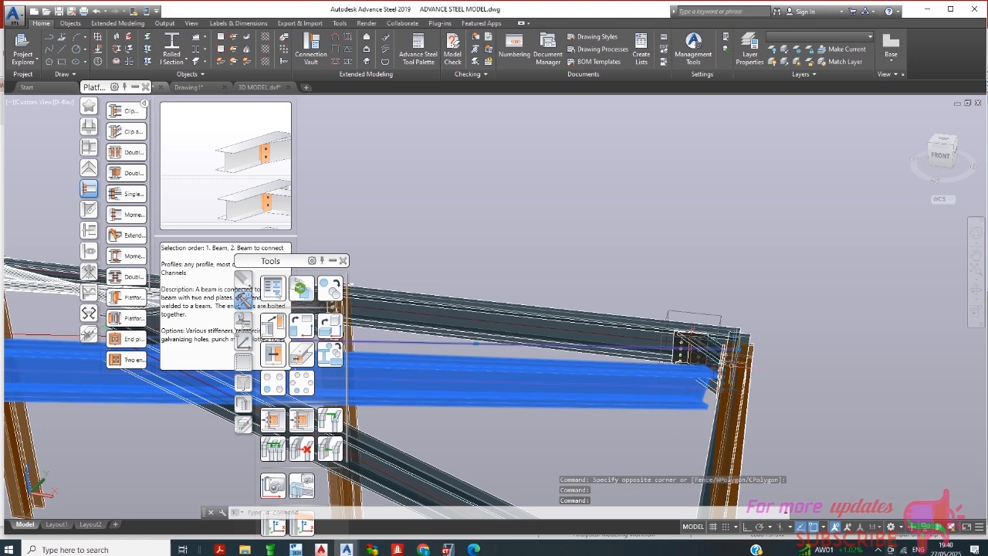
{"action": "left_click", "coordinate": [739, 349]}
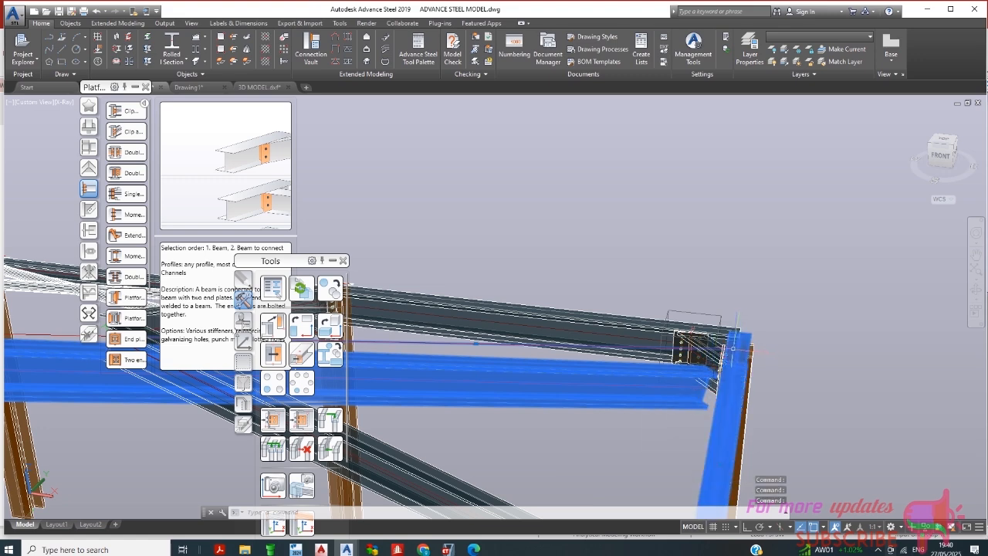
{"action": "key", "text": "Escape"}
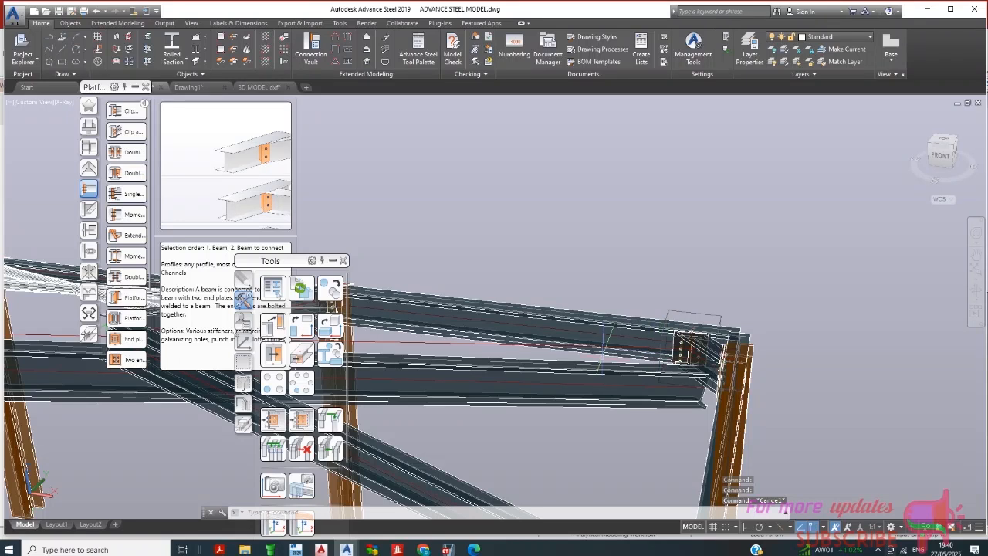
{"action": "left_click", "coordinate": [459, 346]}
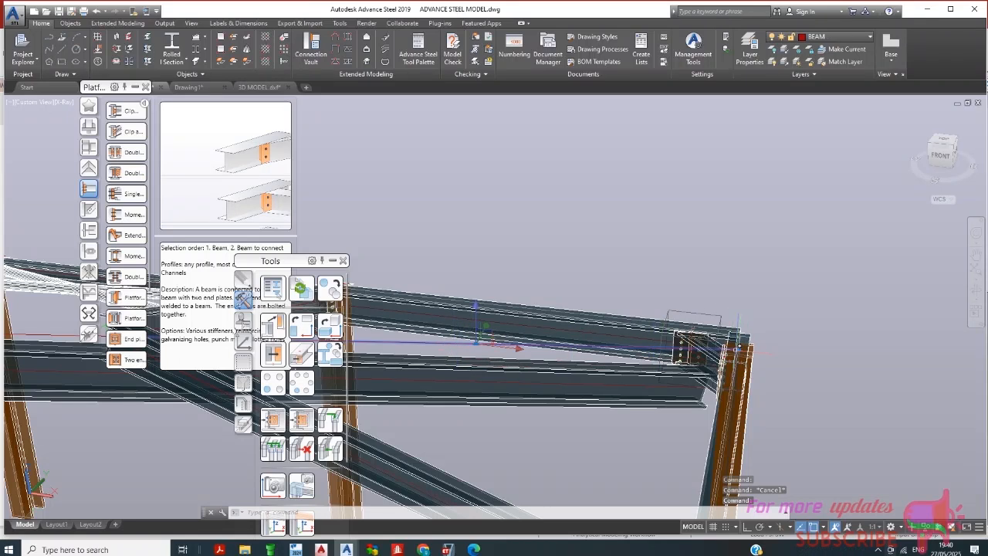
{"action": "left_click", "coordinate": [740, 349]}
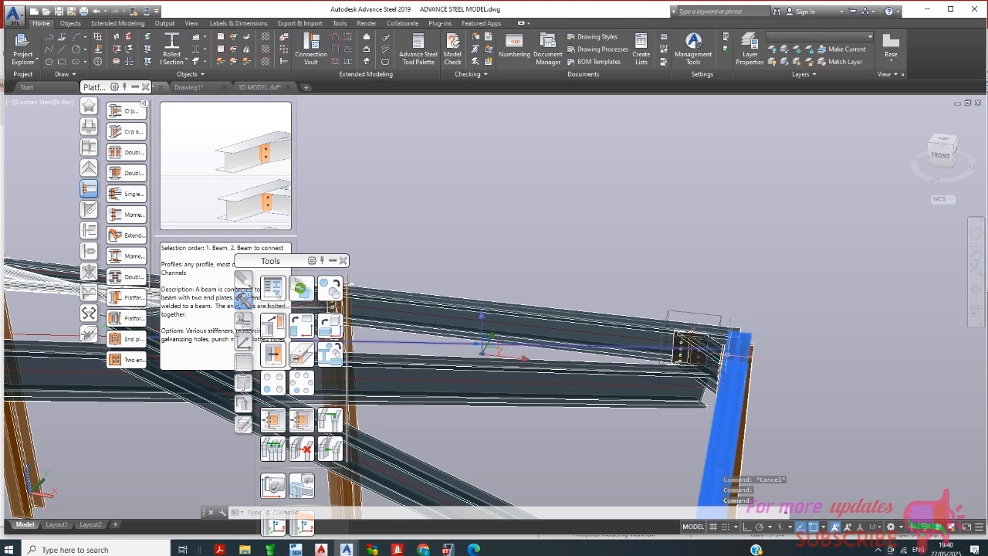
{"action": "key", "text": "Escape"}
{"action": "left_click", "coordinate": [708, 400]}
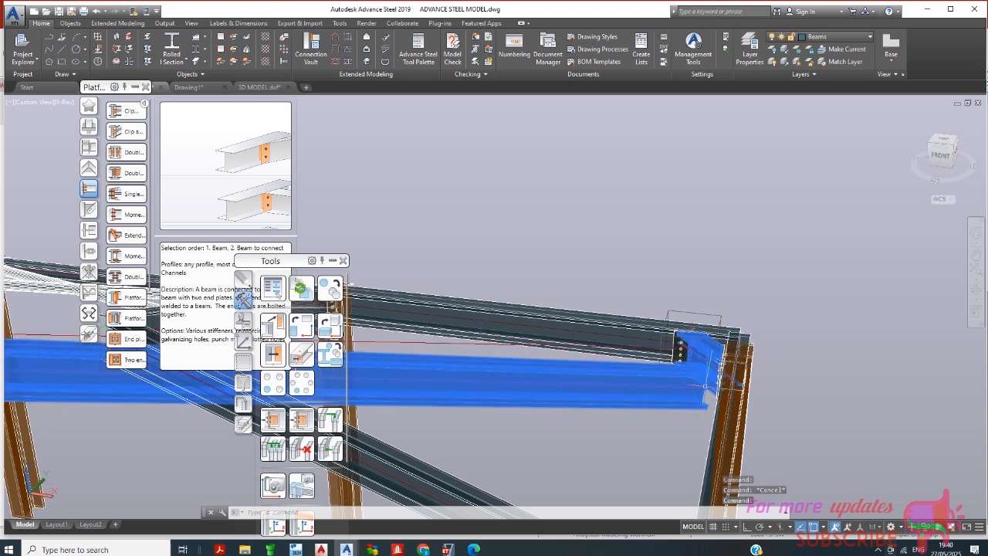
{"action": "key", "text": "Escape"}
{"action": "middle_click_drag", "start_coordinate": [693, 427], "coordinate": [704, 415]}
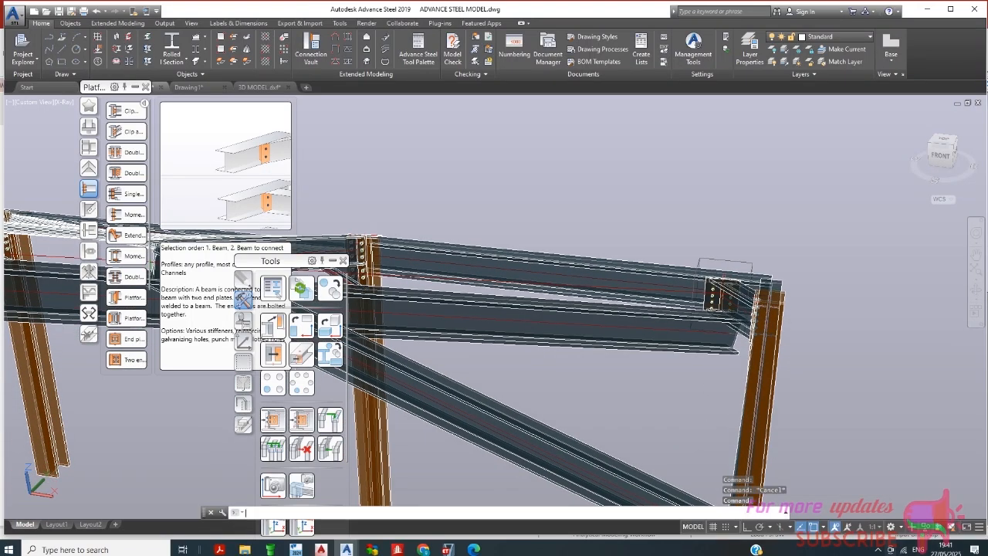
{"action": "middle_click_drag", "start_coordinate": [739, 360], "coordinate": [725, 340]}
{"action": "left_click", "coordinate": [696, 316]}
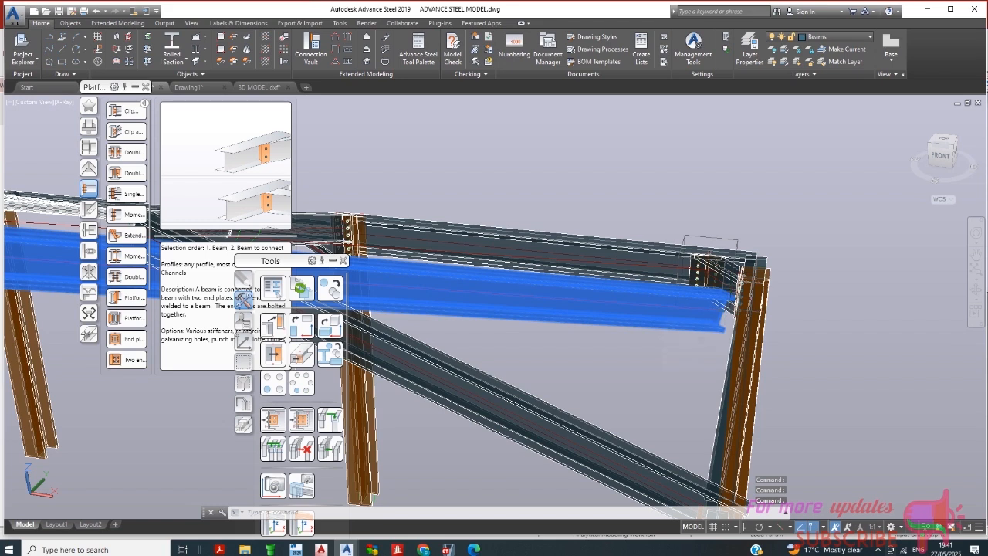
{"action": "left_click", "coordinate": [721, 305]}
{"action": "key", "text": "Escape"}
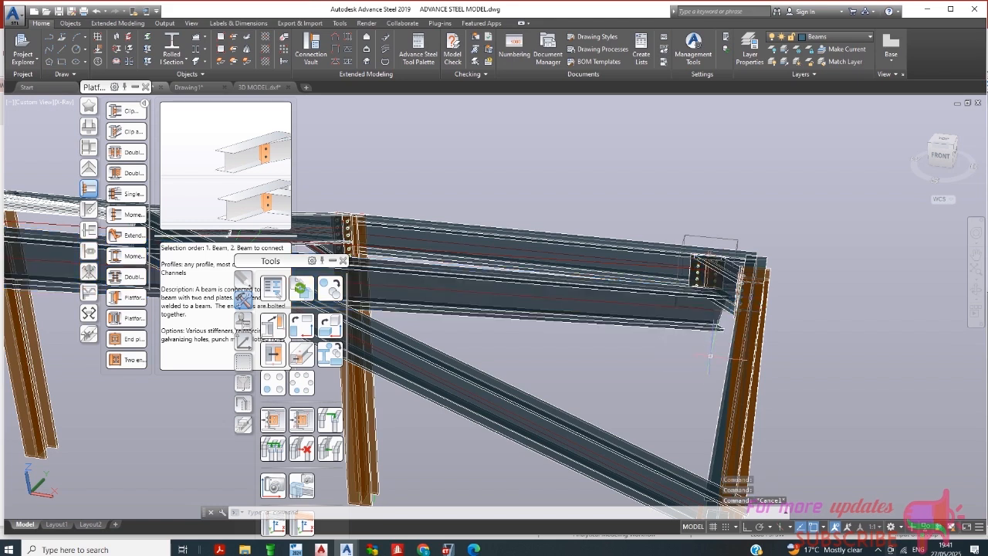
{"action": "middle_click_drag", "start_coordinate": [697, 371], "coordinate": [779, 309], "text": "shift"}
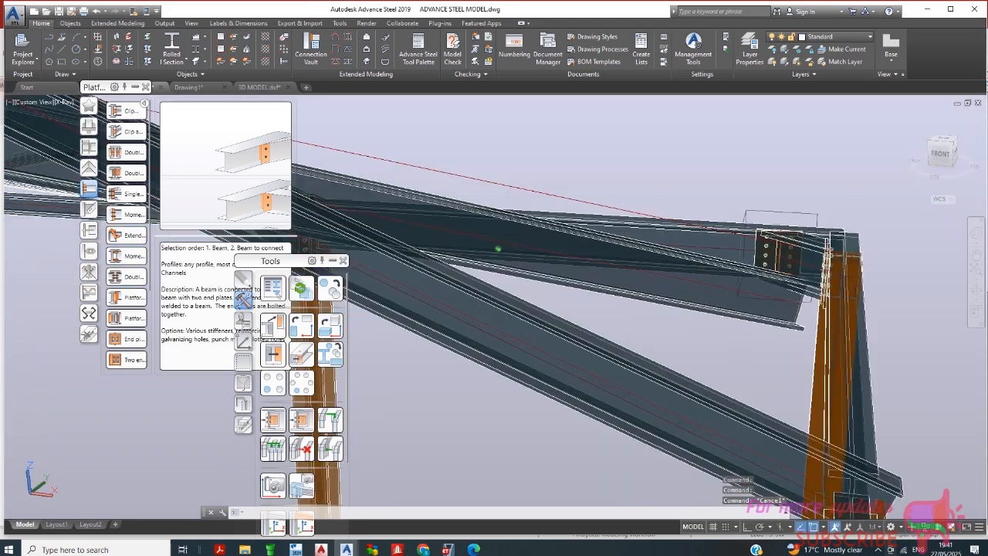
{"action": "left_click", "coordinate": [802, 304]}
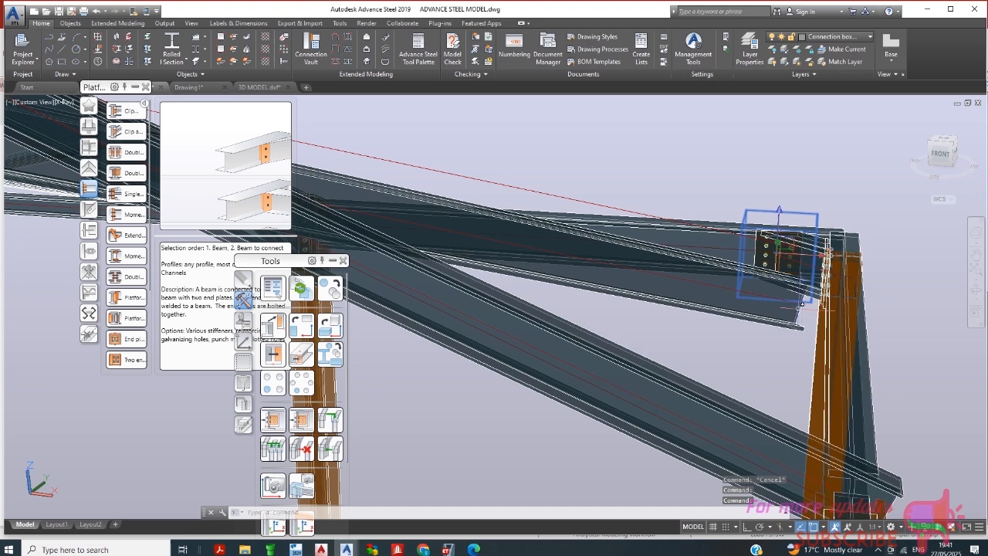
{"action": "left_click", "coordinate": [800, 305]}
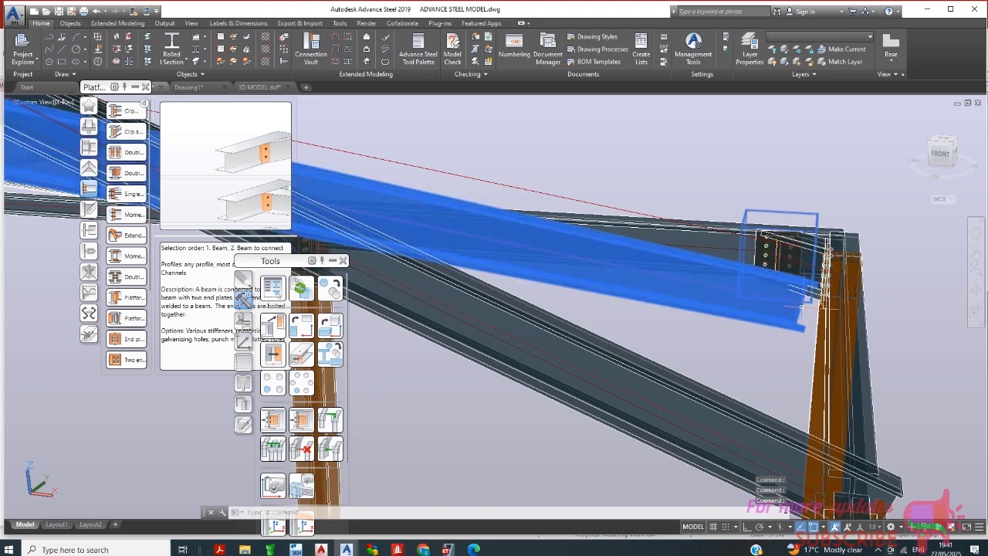
{"action": "left_click", "coordinate": [803, 304]}
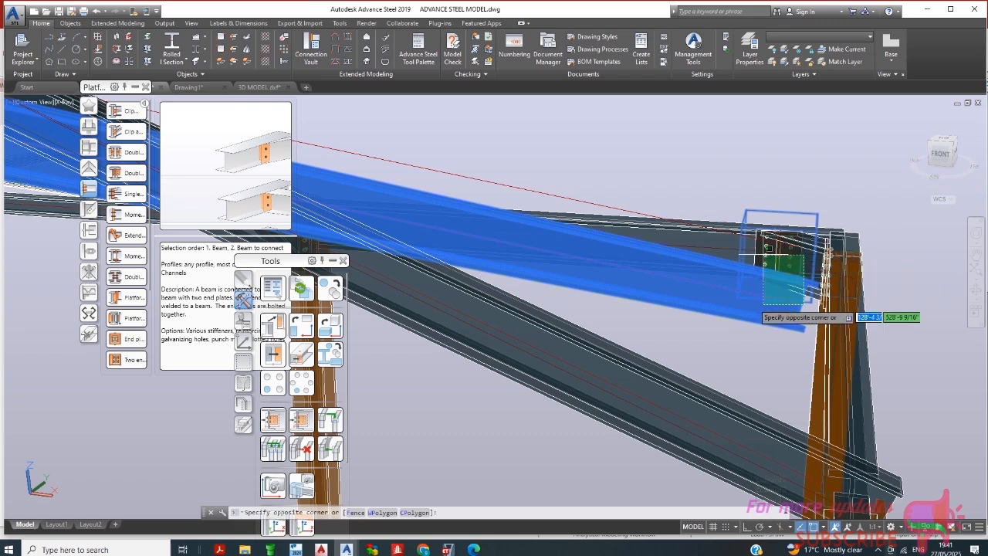
{"action": "left_click", "coordinate": [773, 311]}
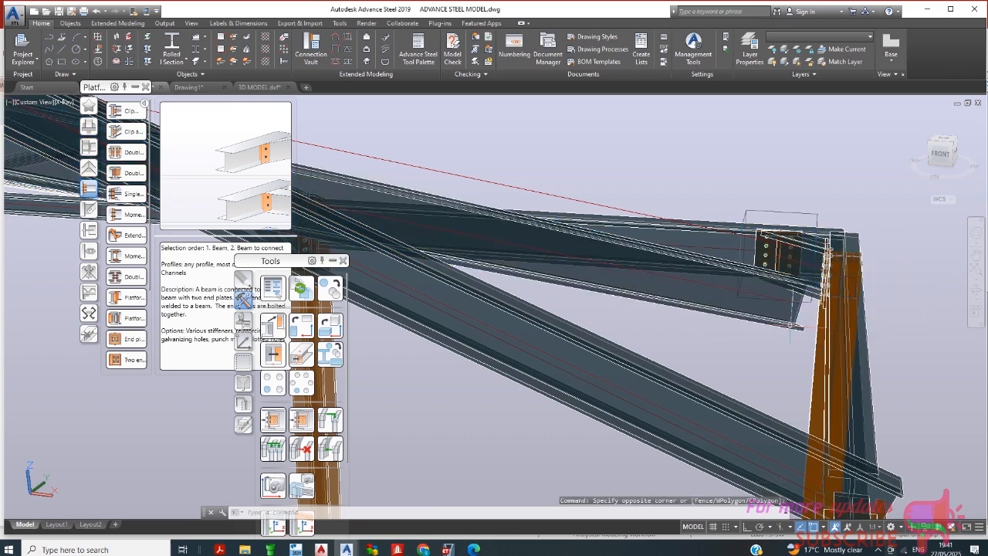
{"action": "key", "text": "Escape"}
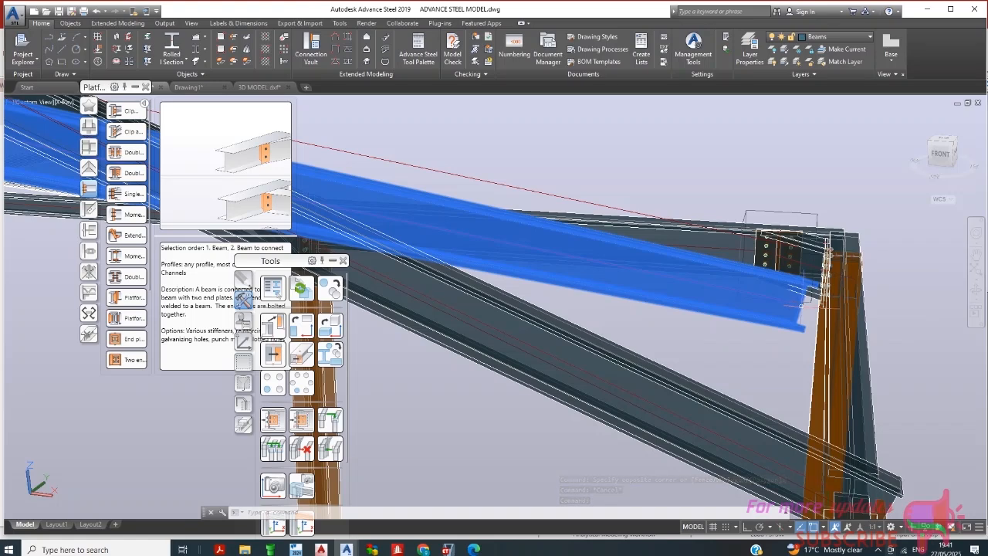
{"action": "key", "text": "Escape"}
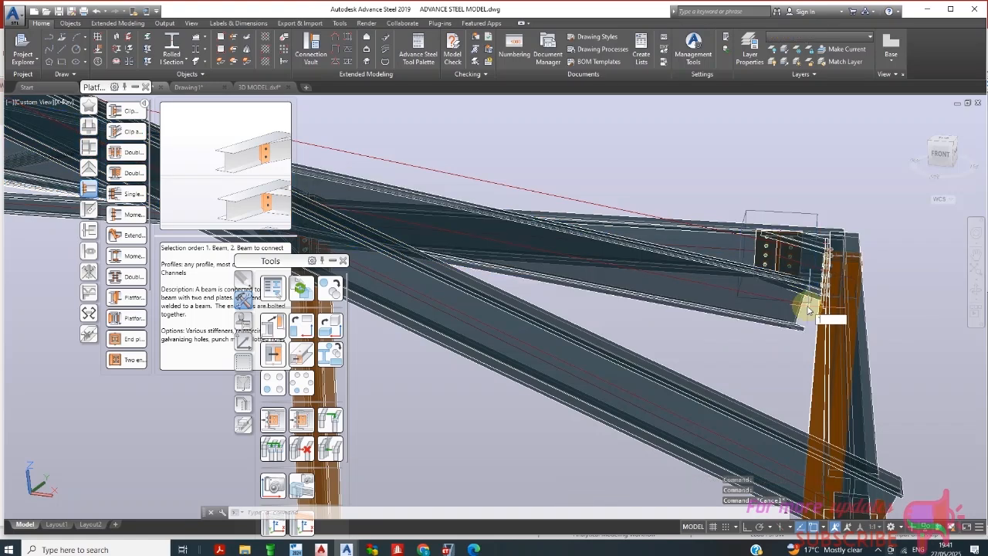
{"action": "left_click", "coordinate": [802, 307]}
{"action": "key", "text": "Escape"}
Select the long sloping beam ending below the corner joint and begin stretching its end at the corner column
{"action": "left_click", "coordinate": [801, 306]}
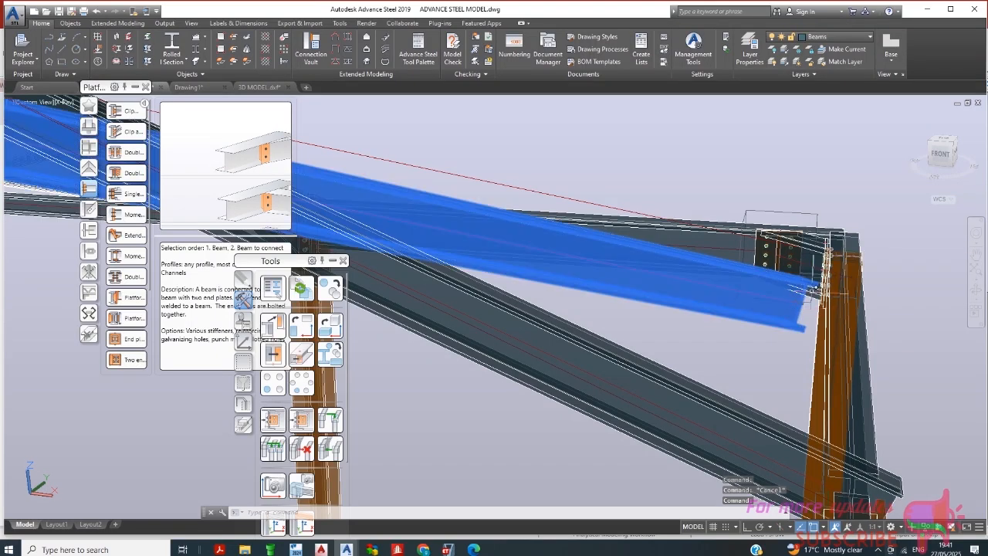
{"action": "middle_click_drag", "start_coordinate": [811, 292], "coordinate": [757, 296], "text": "shift"}
{"action": "scroll", "coordinate": [757, 296], "scroll_direction": "up", "scroll_amount": 3}
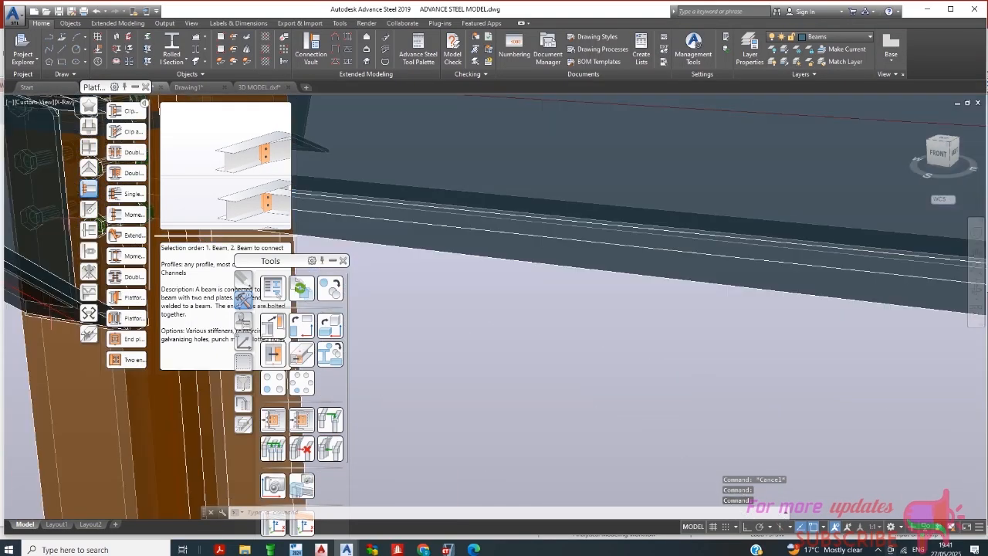
{"action": "scroll", "coordinate": [571, 216], "scroll_direction": "down", "scroll_amount": 5}
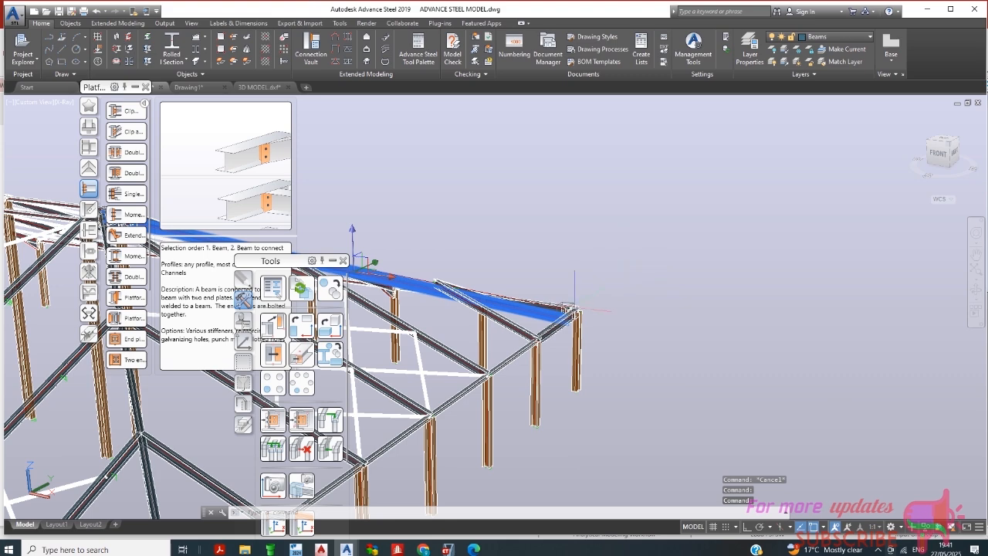
{"action": "middle_click_drag", "start_coordinate": [575, 309], "coordinate": [551, 255], "text": "shift"}
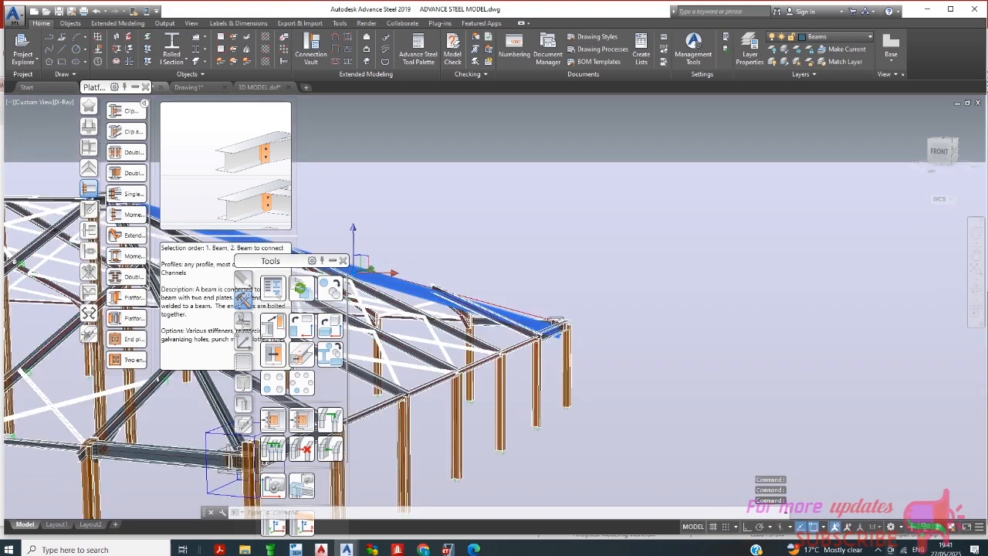
{"action": "middle_click_drag", "start_coordinate": [556, 321], "coordinate": [576, 318], "text": "shift"}
{"action": "scroll", "coordinate": [488, 301], "scroll_direction": "up", "scroll_amount": 1}
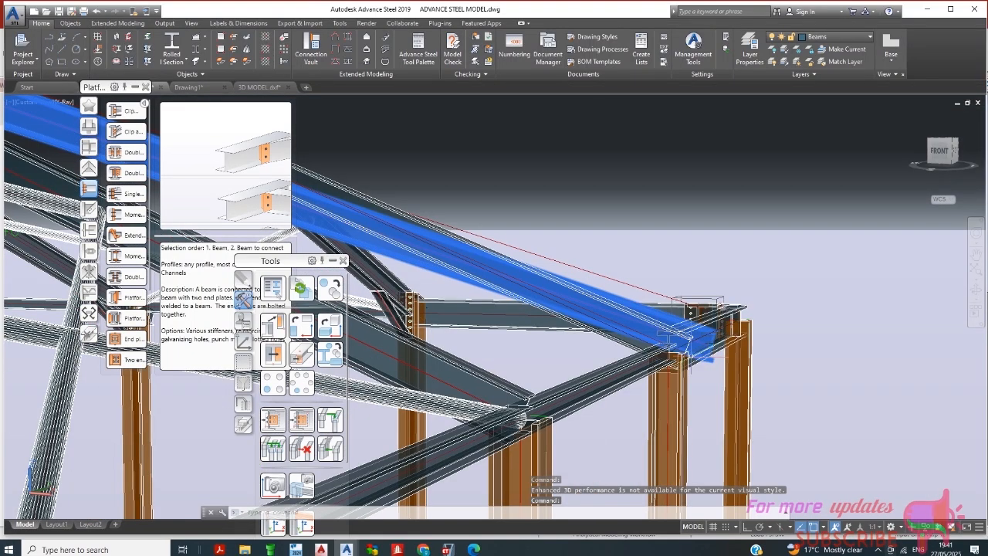
{"action": "middle_click_drag", "start_coordinate": [708, 390], "coordinate": [706, 360], "text": "shift"}
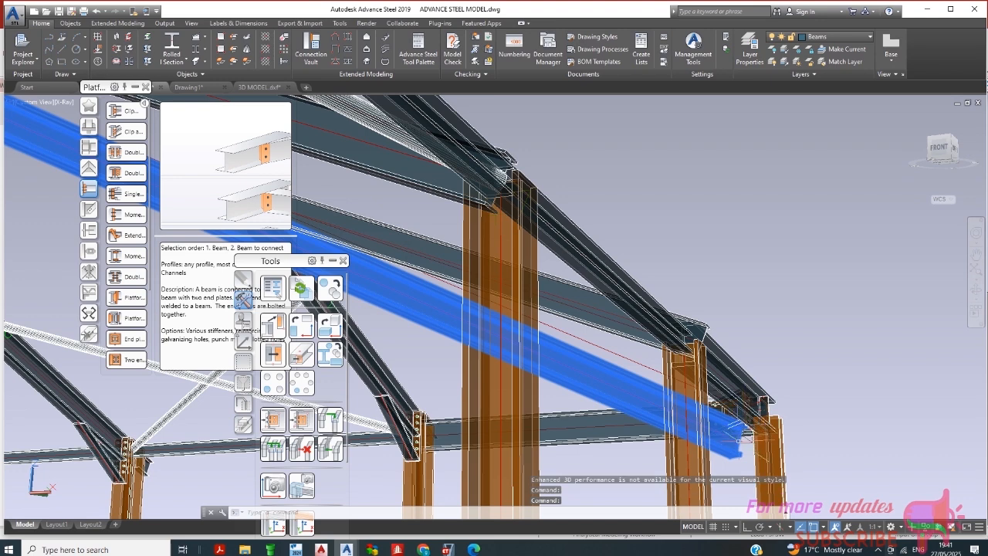
{"action": "left_click", "coordinate": [739, 440]}
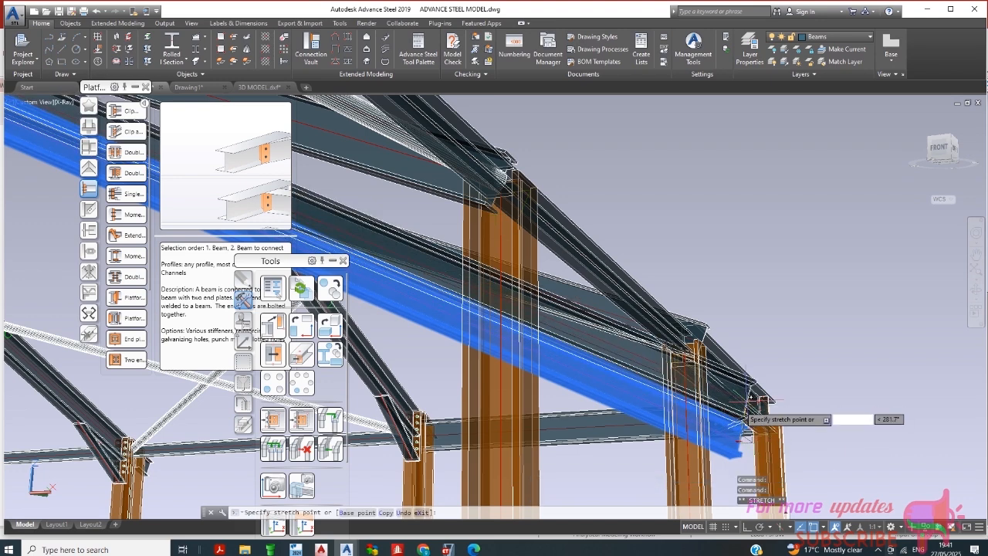
{"action": "scroll", "coordinate": [746, 403], "scroll_direction": "down", "scroll_amount": 1}
{"action": "middle_click_drag", "start_coordinate": [692, 312], "coordinate": [717, 428], "text": "shift"}
{"action": "scroll", "coordinate": [645, 399], "scroll_direction": "up", "scroll_amount": 1}
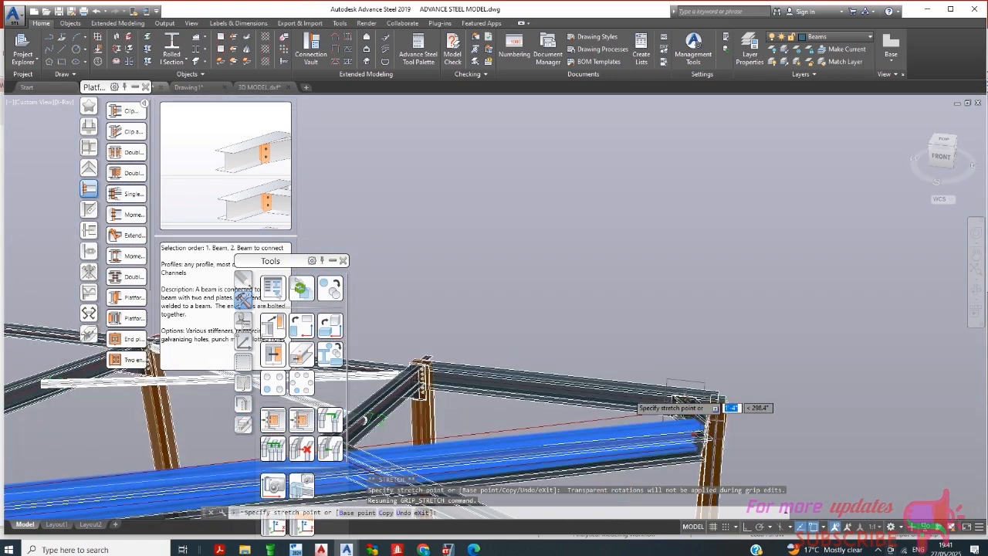
{"action": "middle_click_drag", "start_coordinate": [654, 399], "coordinate": [641, 404], "text": "shift"}
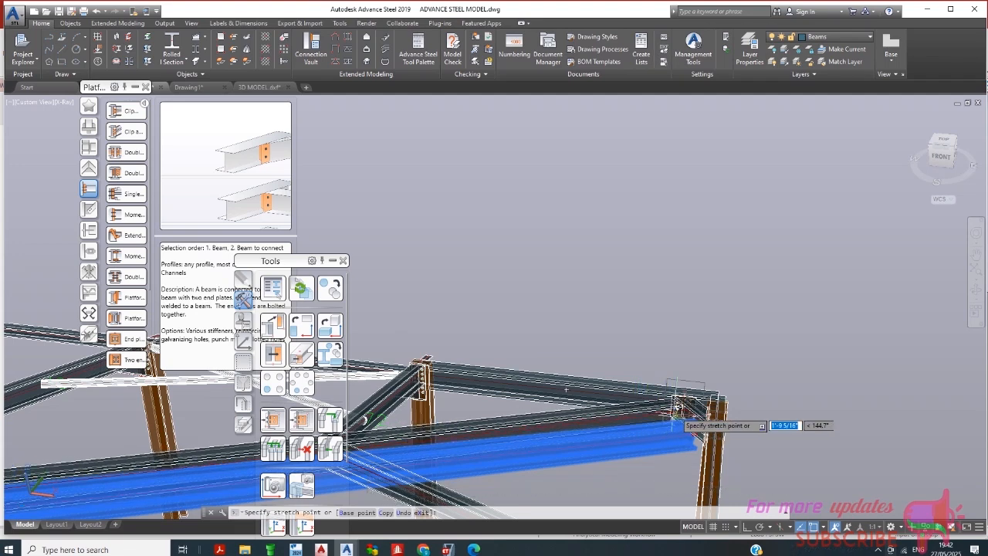
{"action": "scroll", "coordinate": [671, 407], "scroll_direction": "up", "scroll_amount": 2}
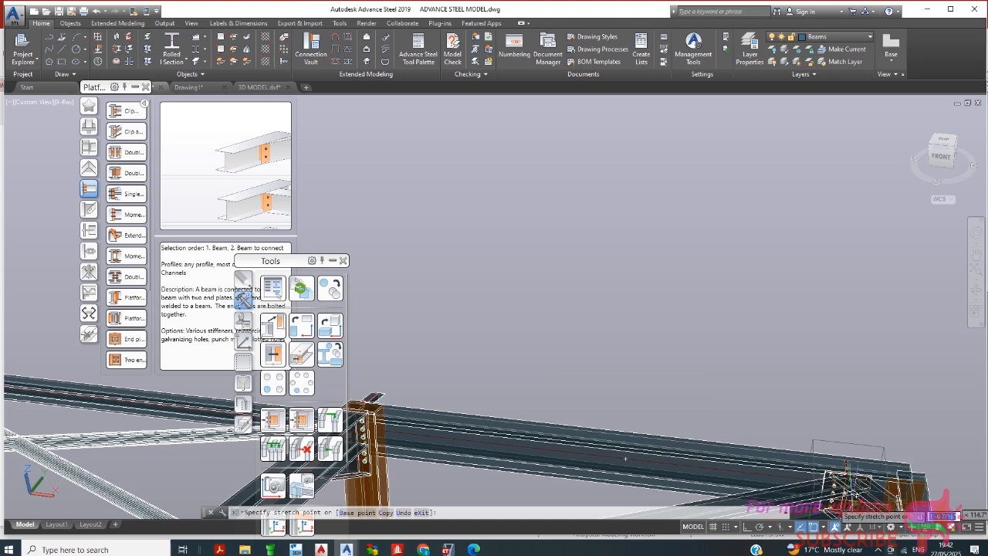
{"action": "scroll", "coordinate": [846, 483], "scroll_direction": "down", "scroll_amount": 2}
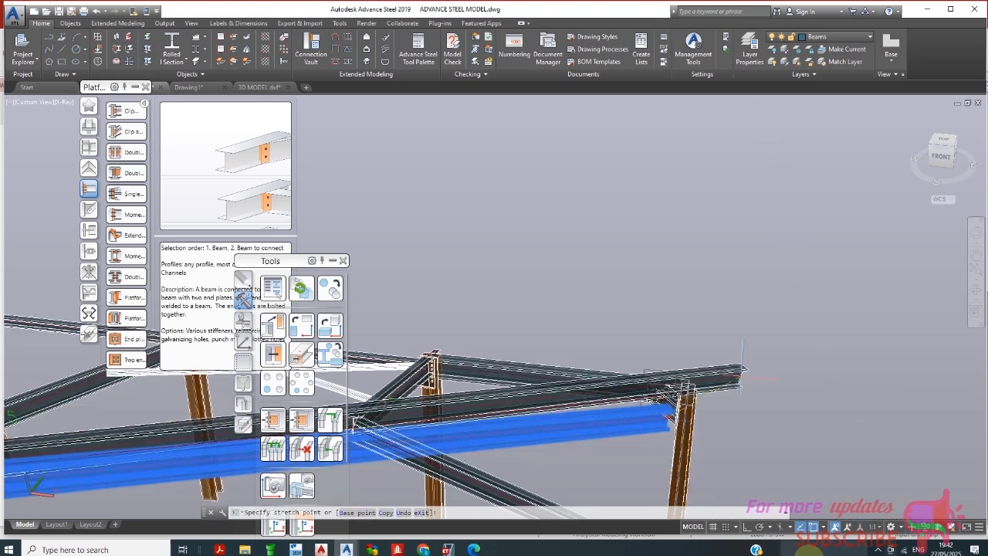
Turn off the Perpendicular and Center object snaps while the beam stretch is active
{"action": "left_click", "coordinate": [824, 529]}
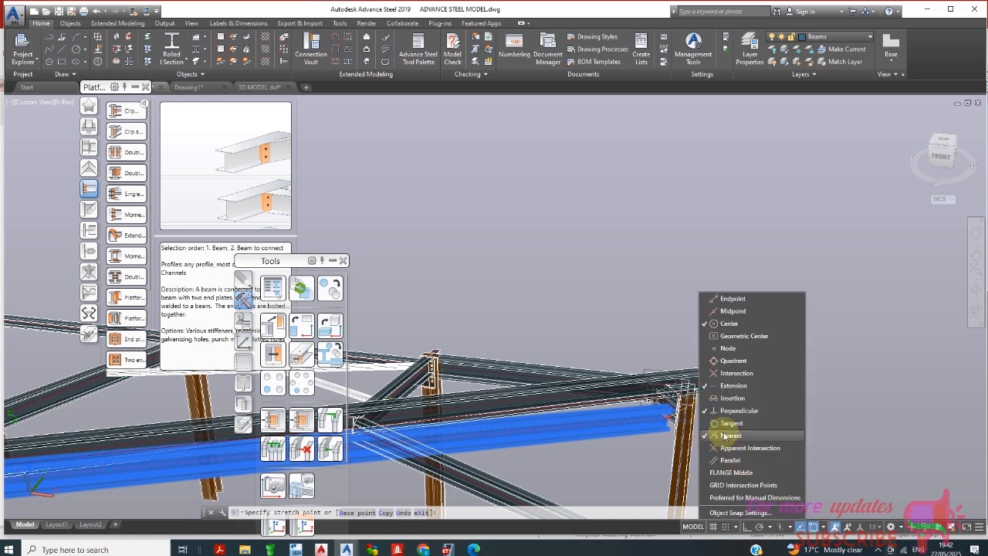
{"action": "left_click", "coordinate": [735, 410]}
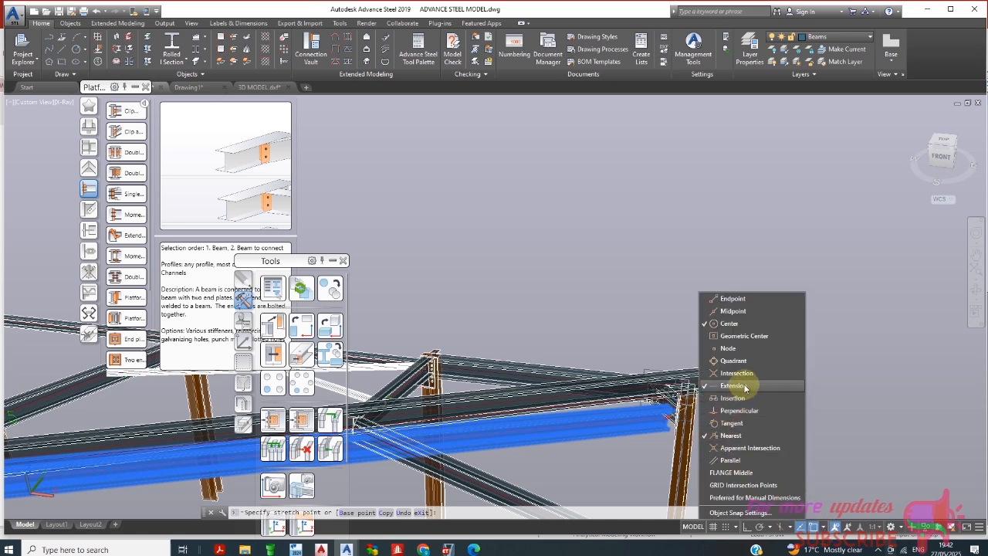
{"action": "left_click", "coordinate": [729, 324]}
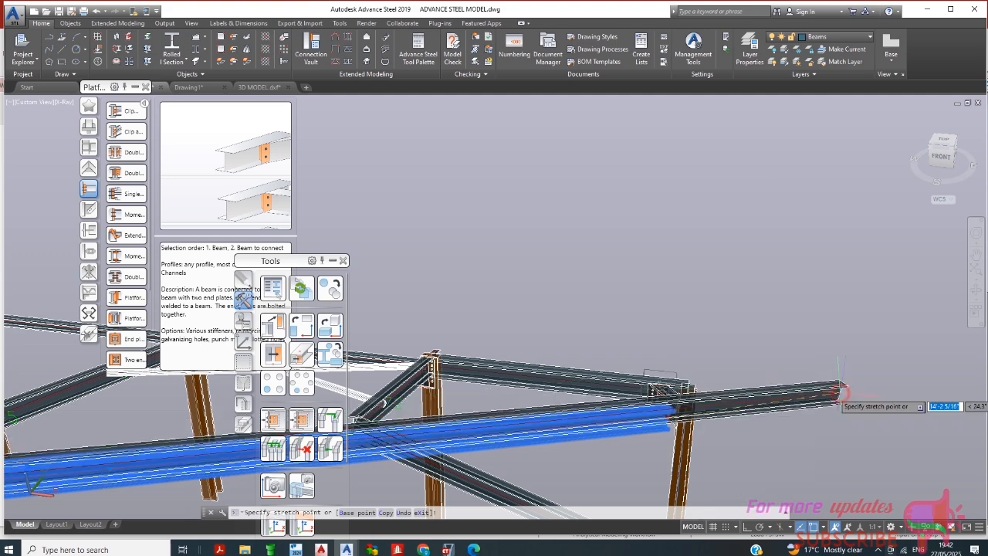
Stretch the sloping beam's end up to the bolted connection at the top of the corner column
{"action": "scroll", "coordinate": [634, 413], "scroll_direction": "up", "scroll_amount": 3}
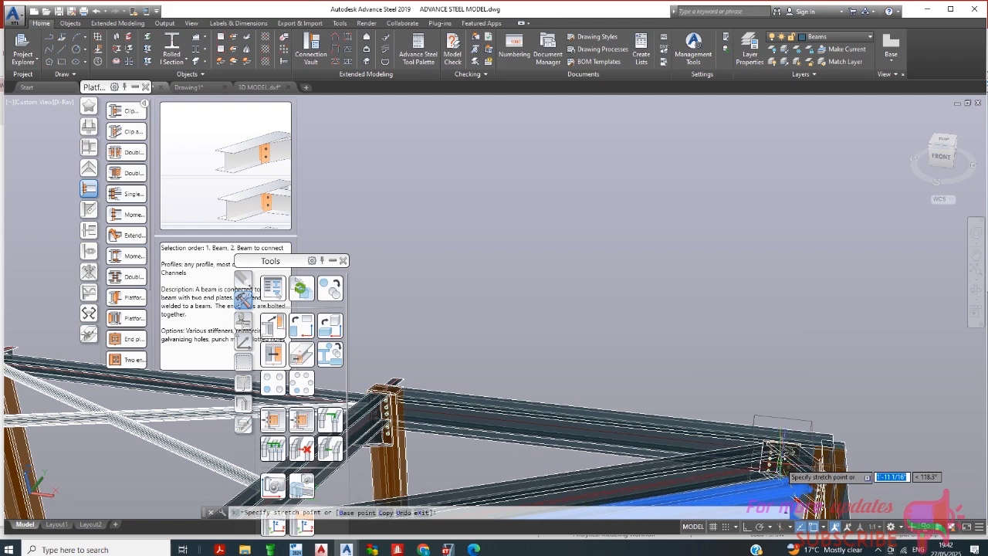
{"action": "left_click", "coordinate": [781, 462]}
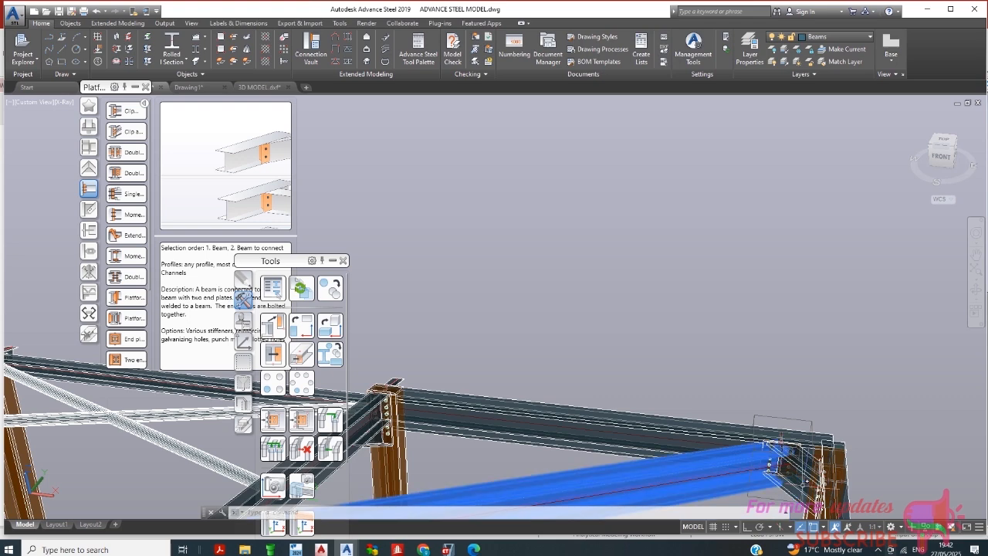
{"action": "scroll", "coordinate": [679, 316], "scroll_direction": "down", "scroll_amount": 3}
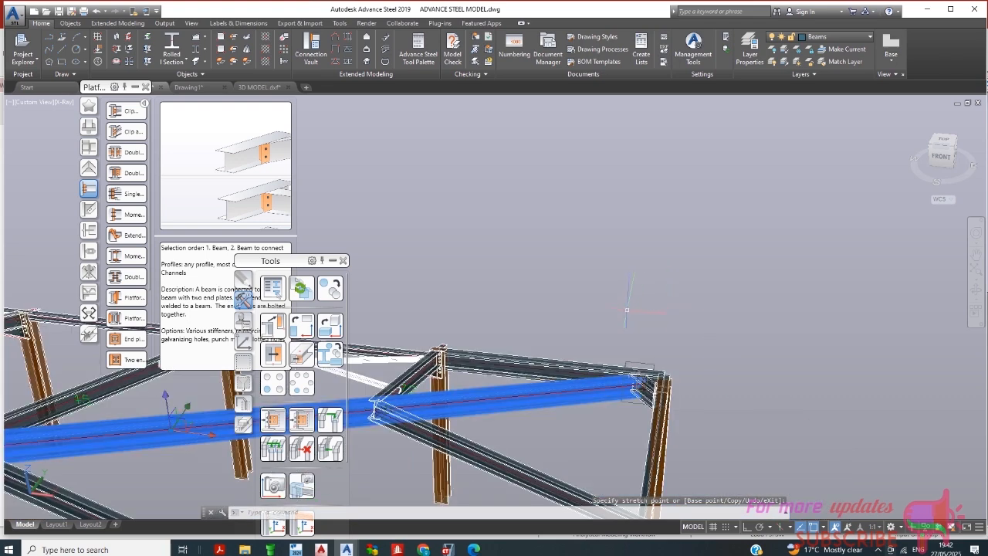
Examine the stretched sloping beam from above, checking its end against the corner joint and its alignment with the neighbouring roof framing
{"action": "middle_click_drag", "start_coordinate": [627, 310], "coordinate": [702, 477], "text": "shift"}
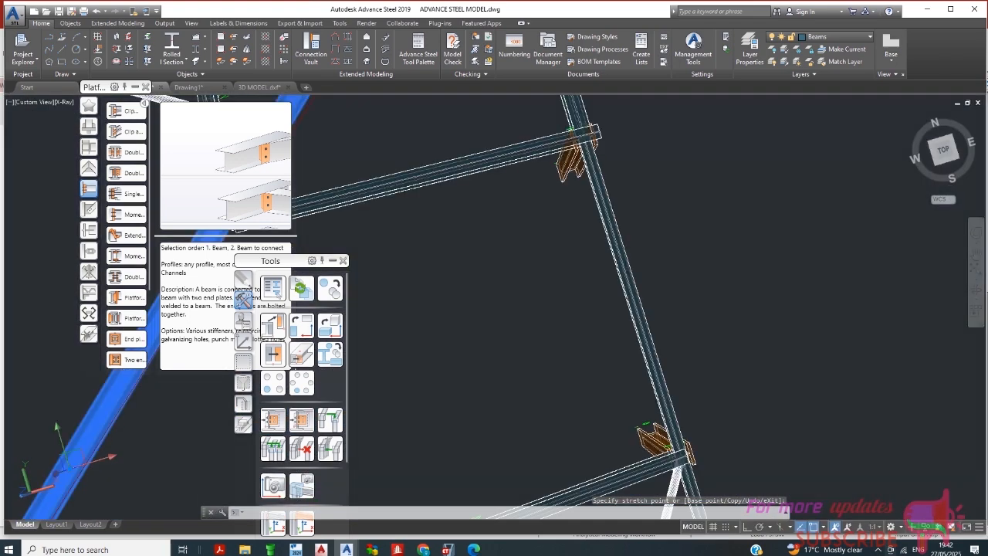
{"action": "scroll", "coordinate": [684, 347], "scroll_direction": "down", "scroll_amount": 4}
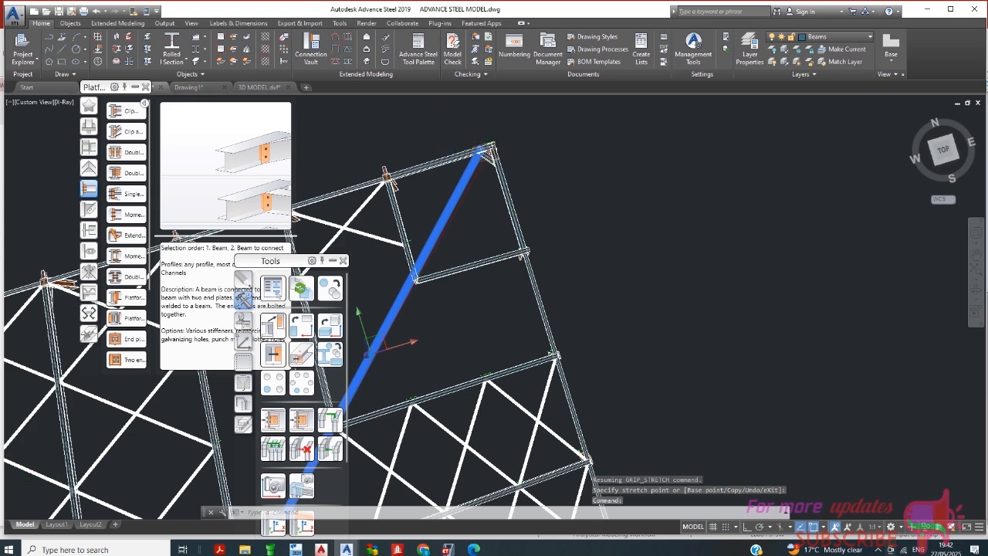
{"action": "scroll", "coordinate": [487, 159], "scroll_direction": "up", "scroll_amount": 4}
{"action": "scroll", "coordinate": [502, 243], "scroll_direction": "down", "scroll_amount": 5}
{"action": "scroll", "coordinate": [461, 115], "scroll_direction": "up", "scroll_amount": 2}
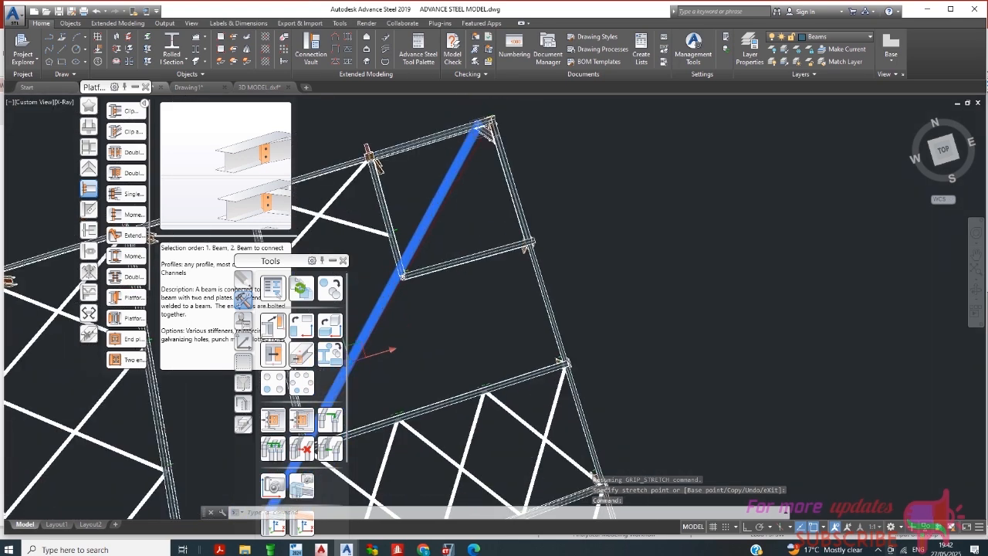
{"action": "scroll", "coordinate": [480, 124], "scroll_direction": "up", "scroll_amount": 3}
{"action": "scroll", "coordinate": [481, 139], "scroll_direction": "down", "scroll_amount": 4}
{"action": "scroll", "coordinate": [477, 141], "scroll_direction": "up", "scroll_amount": 2}
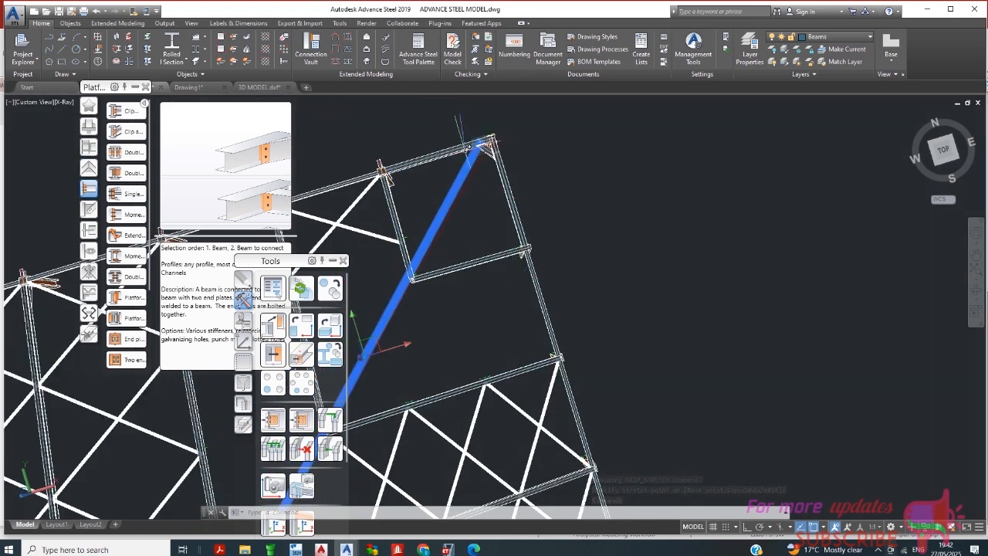
{"action": "left_click", "coordinate": [95, 11]}
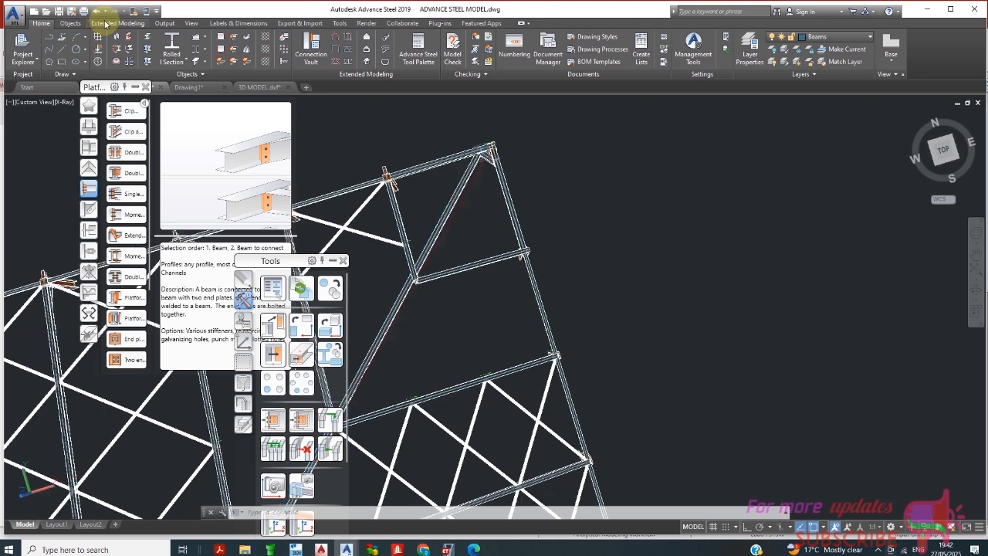
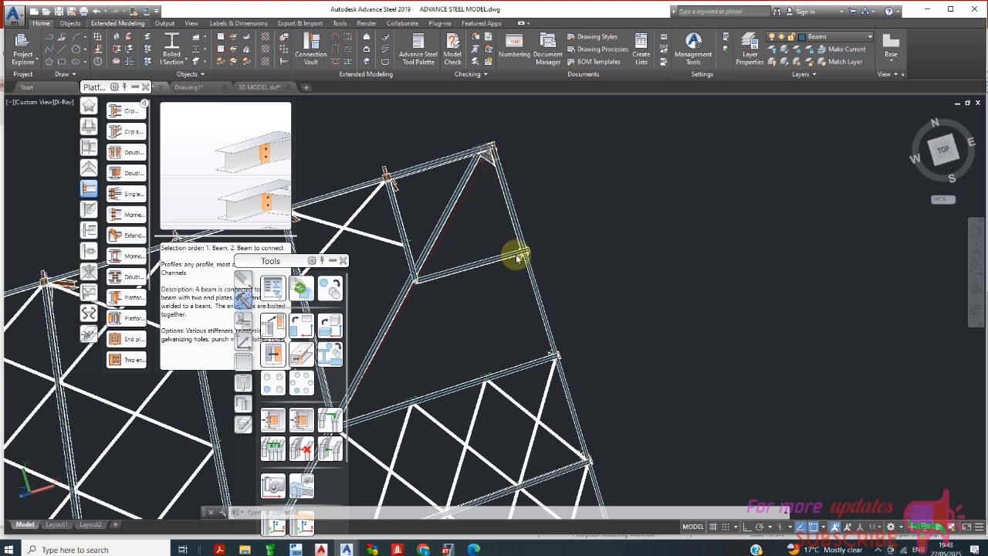
{"action": "left_click", "coordinate": [584, 283]}
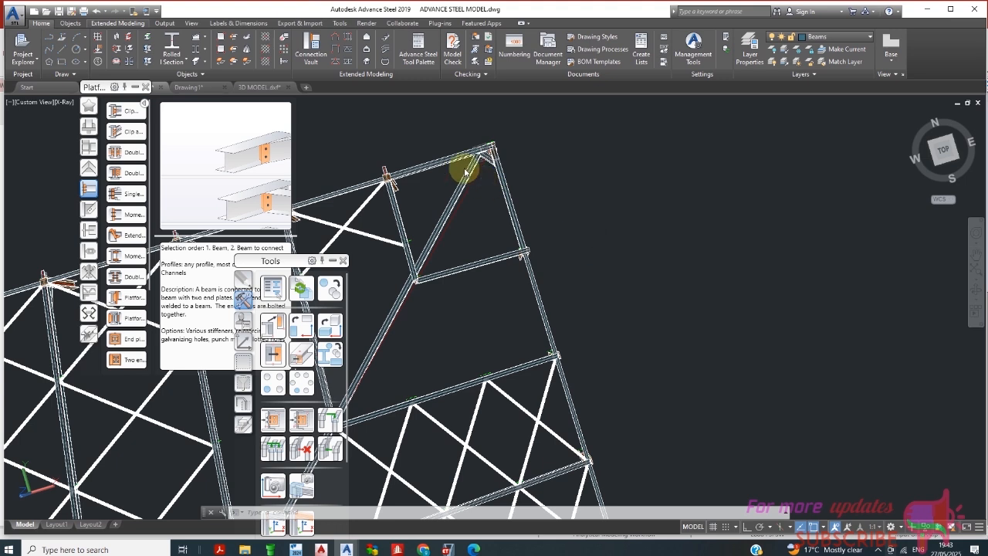
{"action": "left_click", "coordinate": [472, 204]}
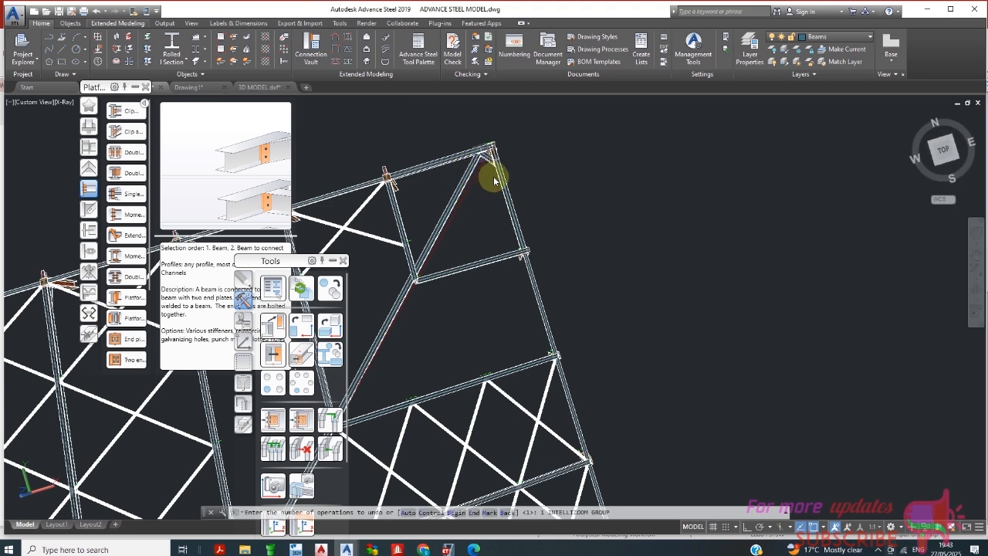
{"action": "left_click", "coordinate": [595, 284]}
{"action": "left_click", "coordinate": [503, 193]}
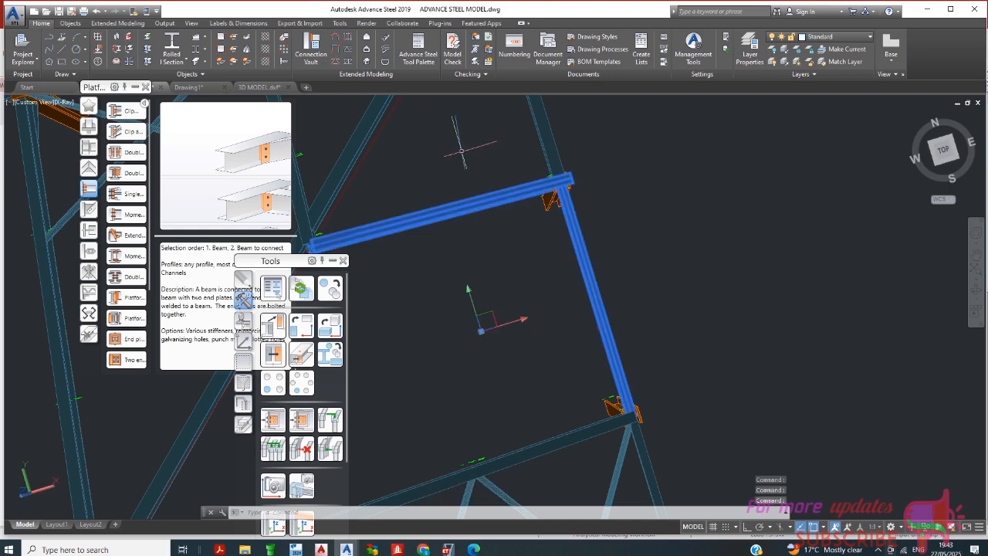
{"action": "scroll", "coordinate": [496, 307], "scroll_direction": "down", "scroll_amount": 3}
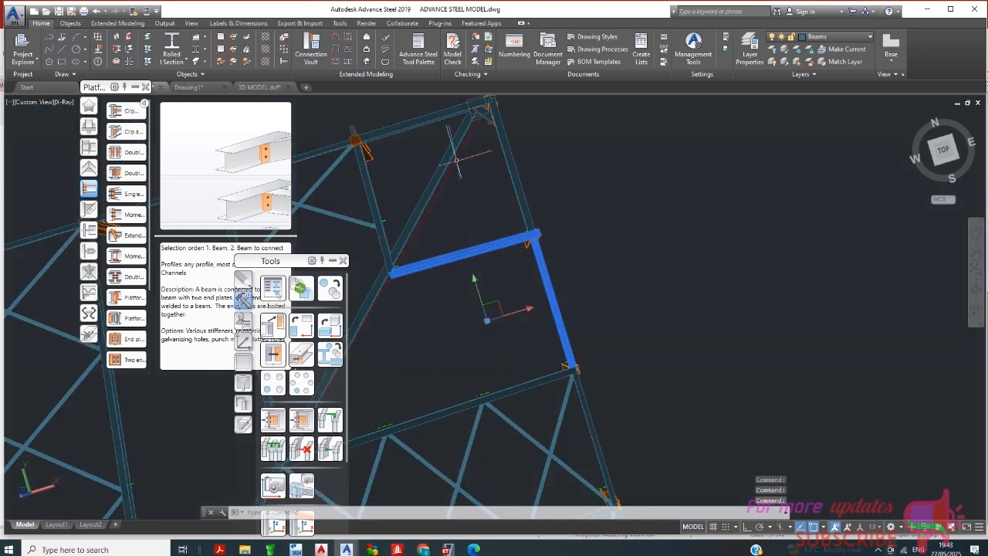
Undo the recent operations back past the last stretch of the sloping beam's end
{"action": "left_click", "coordinate": [97, 11]}
{"action": "left_click", "coordinate": [98, 12]}
{"action": "left_click", "coordinate": [97, 12]}
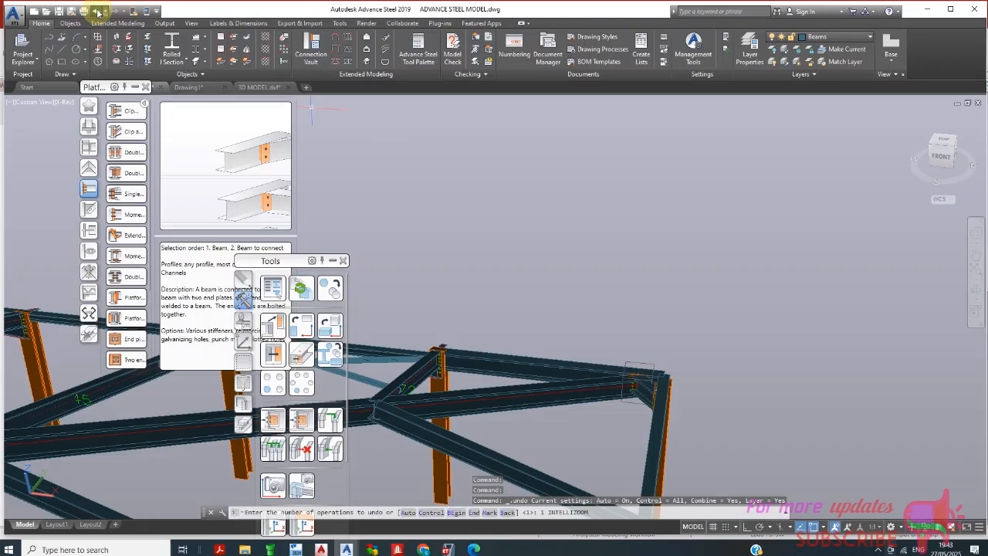
{"action": "left_click", "coordinate": [97, 12]}
{"action": "left_click", "coordinate": [97, 11]}
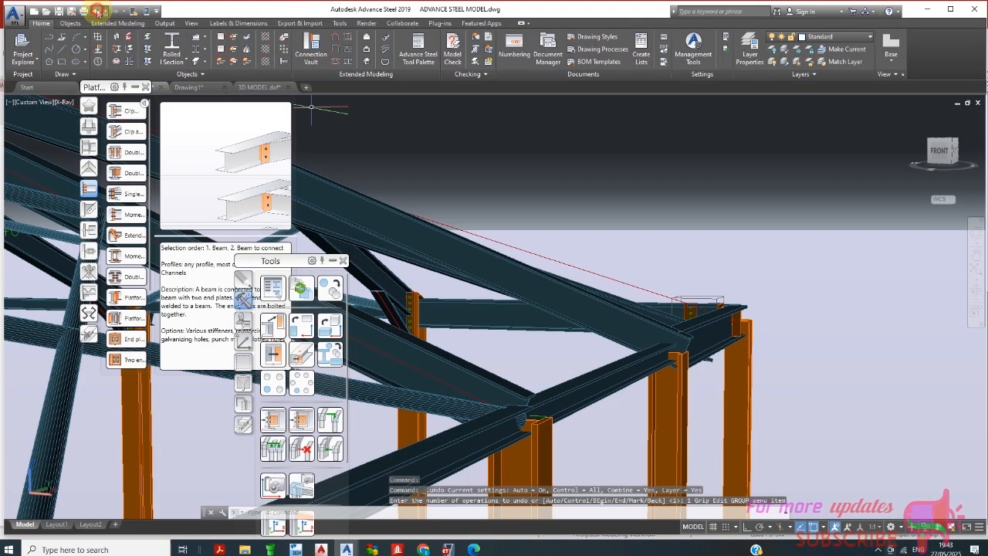
{"action": "left_click", "coordinate": [97, 12]}
{"action": "left_click", "coordinate": [97, 12]}
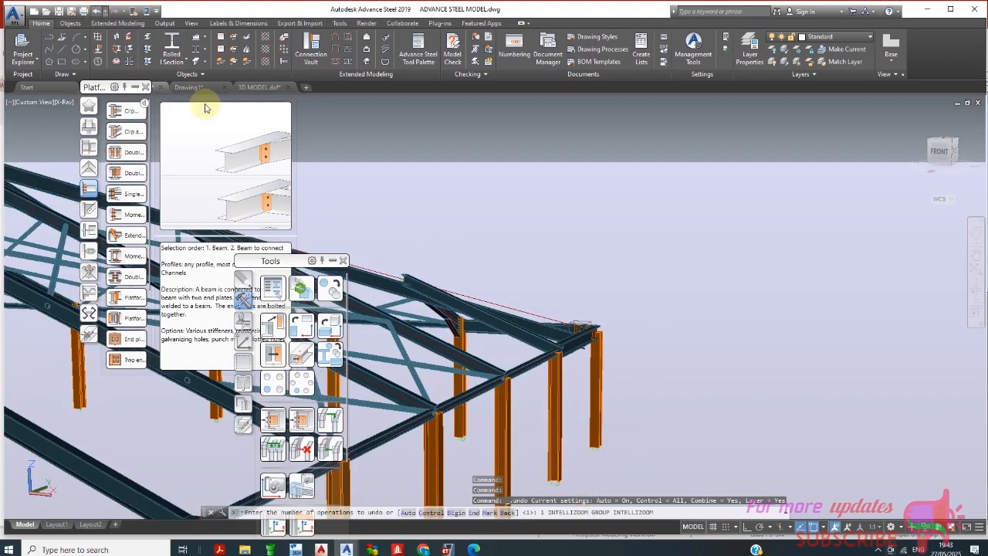
Select the long sloping beam whose lower end sits beneath the bolted corner column connection
{"action": "scroll", "coordinate": [550, 298], "scroll_direction": "up", "scroll_amount": 4}
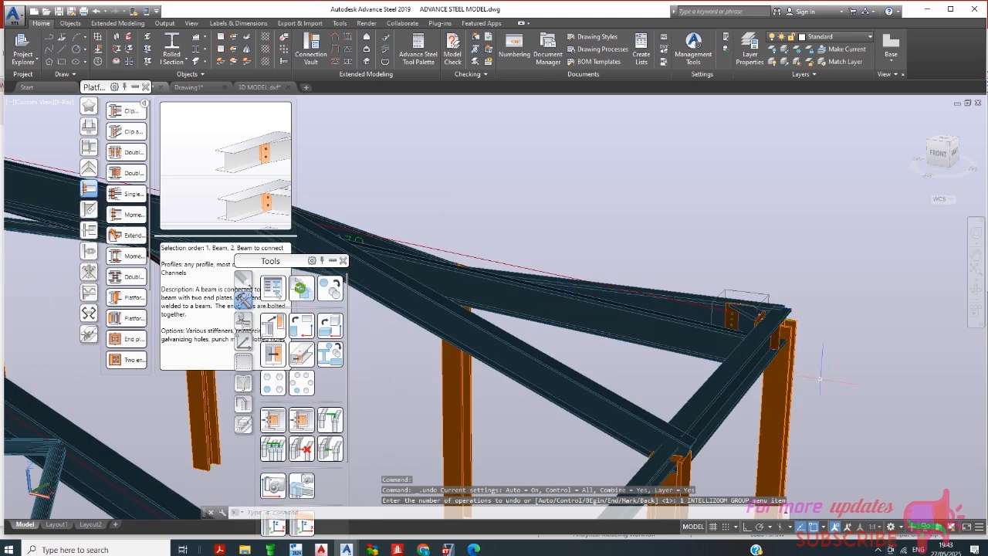
{"action": "middle_click_drag", "start_coordinate": [820, 378], "coordinate": [780, 392], "text": "shift"}
{"action": "scroll", "coordinate": [669, 309], "scroll_direction": "down", "scroll_amount": 3}
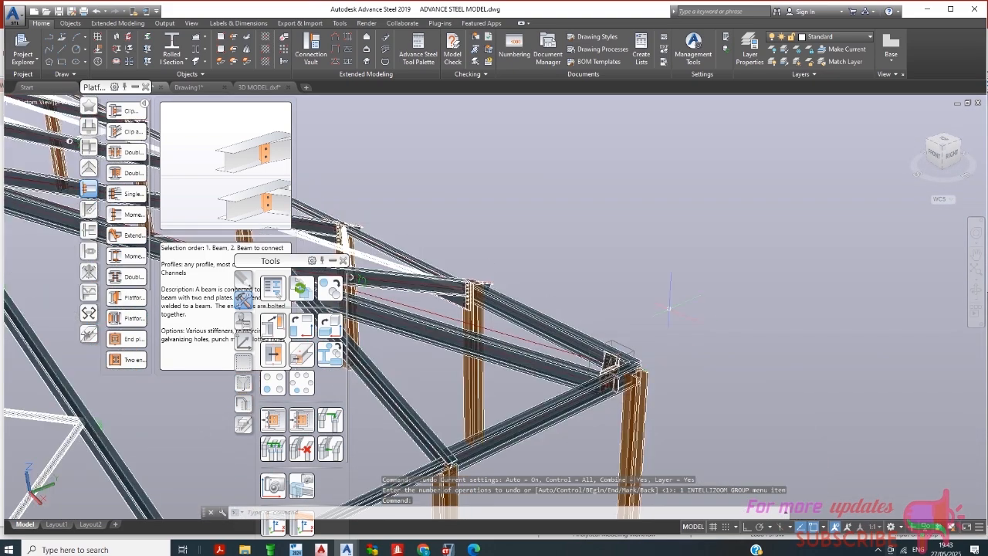
{"action": "scroll", "coordinate": [684, 356], "scroll_direction": "up", "scroll_amount": 5}
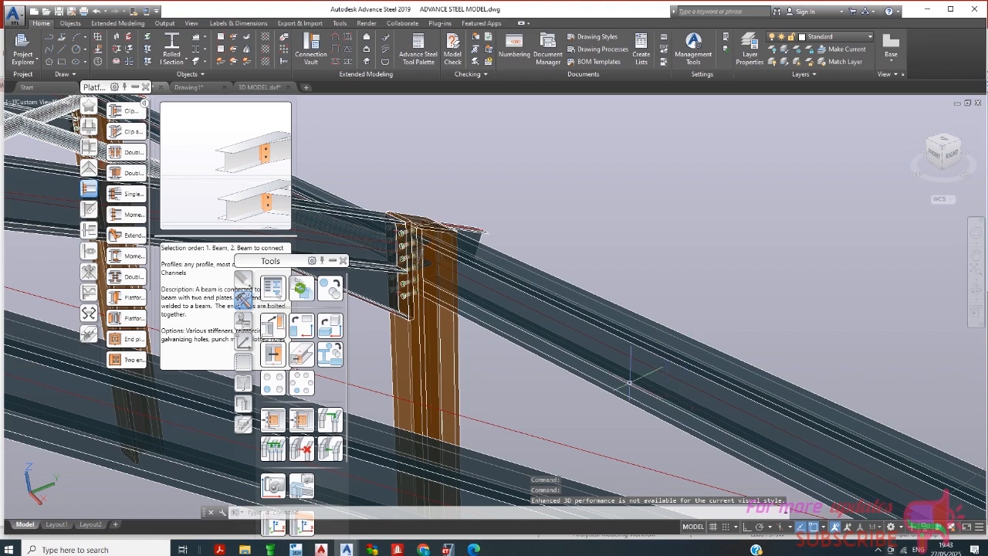
{"action": "scroll", "coordinate": [629, 383], "scroll_direction": "down", "scroll_amount": 5}
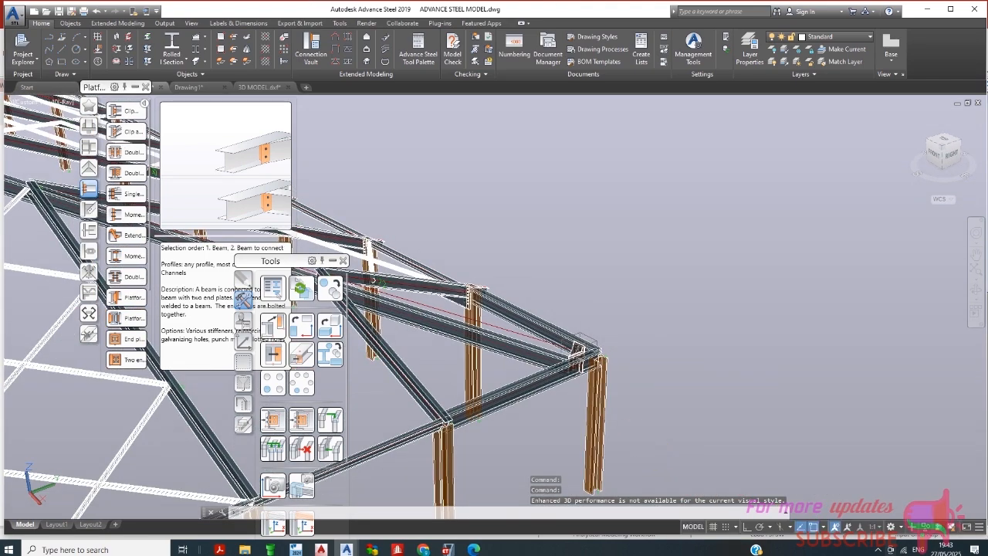
{"action": "scroll", "coordinate": [533, 340], "scroll_direction": "up", "scroll_amount": 5}
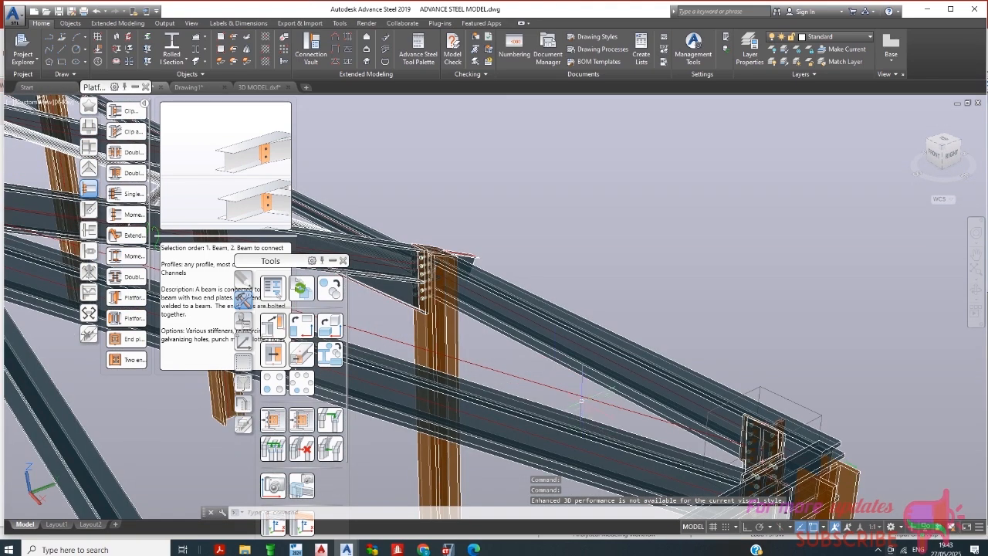
{"action": "left_click", "coordinate": [578, 417]}
{"action": "scroll", "coordinate": [642, 415], "scroll_direction": "down", "scroll_amount": 3}
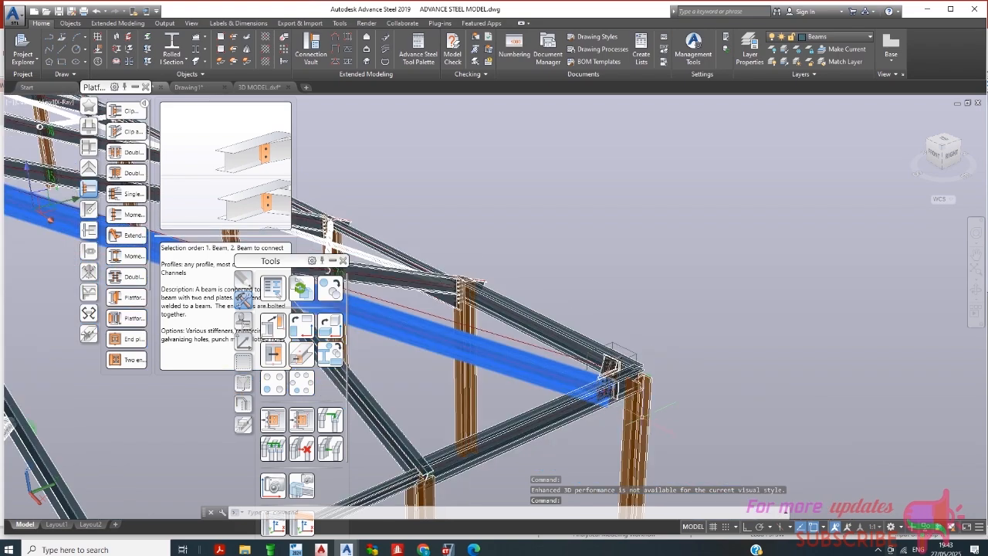
Stretch the selected beam's lower end back up the slope so it stops short of the corner column
{"action": "middle_click_drag", "start_coordinate": [607, 427], "coordinate": [8, 105], "text": "shift"}
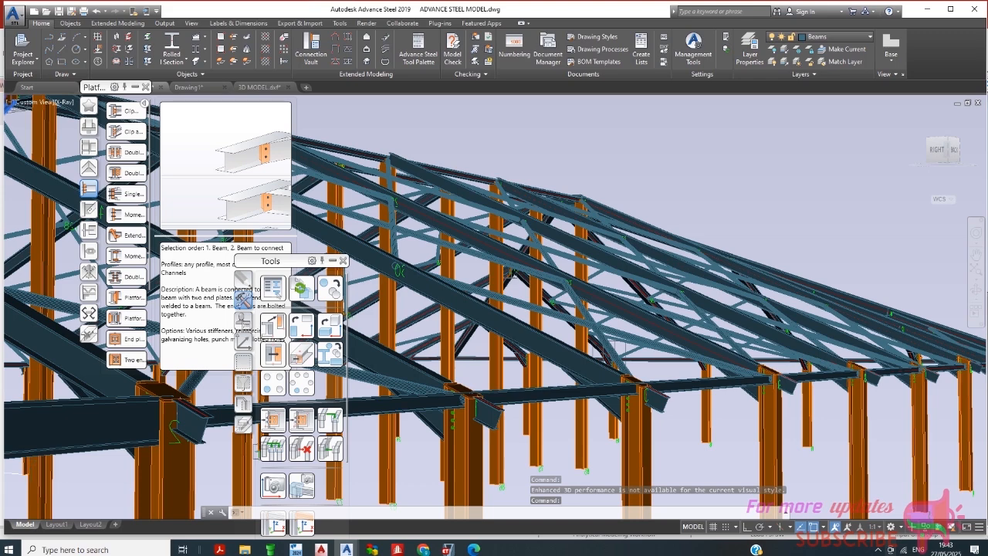
{"action": "scroll", "coordinate": [568, 344], "scroll_direction": "down", "scroll_amount": 5}
{"action": "middle_click_drag", "start_coordinate": [585, 382], "coordinate": [487, 385], "text": "shift"}
{"action": "scroll", "coordinate": [573, 346], "scroll_direction": "up", "scroll_amount": 2}
{"action": "middle_click_drag", "start_coordinate": [575, 345], "coordinate": [623, 328], "text": "shift"}
{"action": "scroll", "coordinate": [860, 474], "scroll_direction": "up", "scroll_amount": 2}
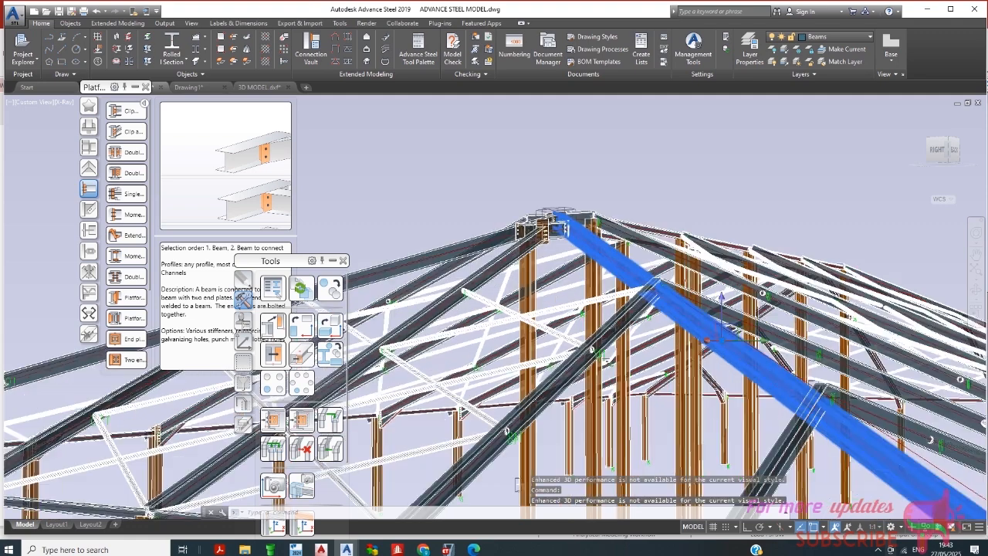
{"action": "scroll", "coordinate": [600, 302], "scroll_direction": "down", "scroll_amount": 2}
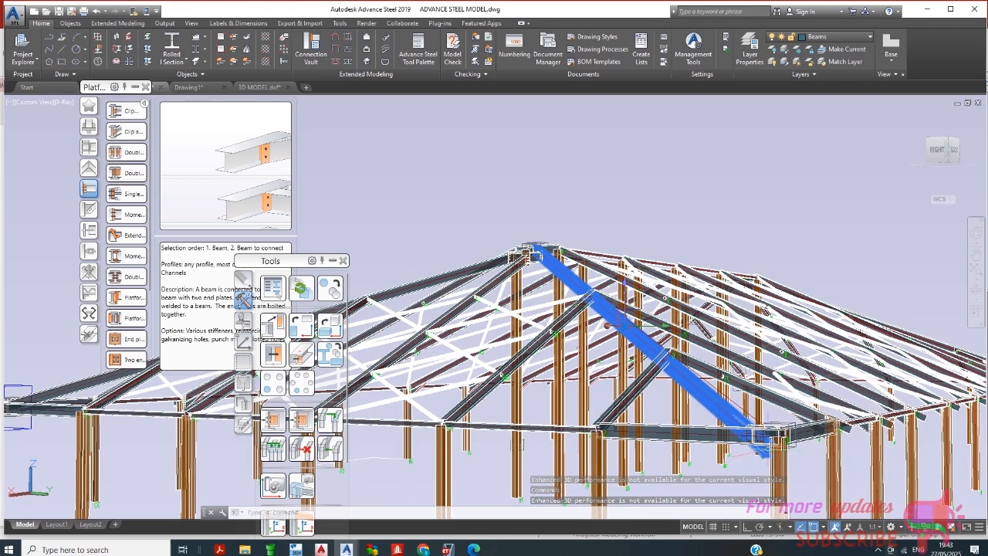
{"action": "left_click", "coordinate": [766, 448]}
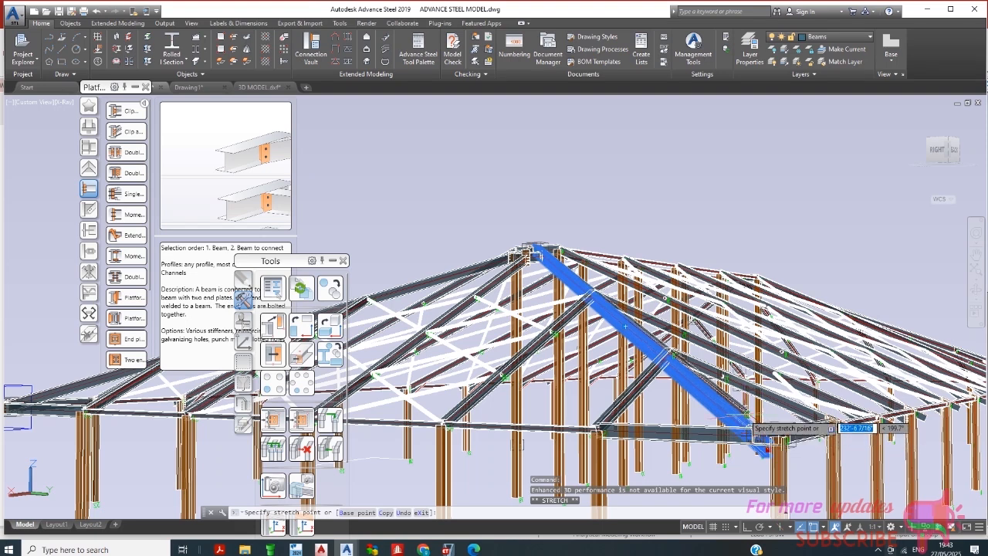
{"action": "scroll", "coordinate": [766, 448], "scroll_direction": "up", "scroll_amount": 2}
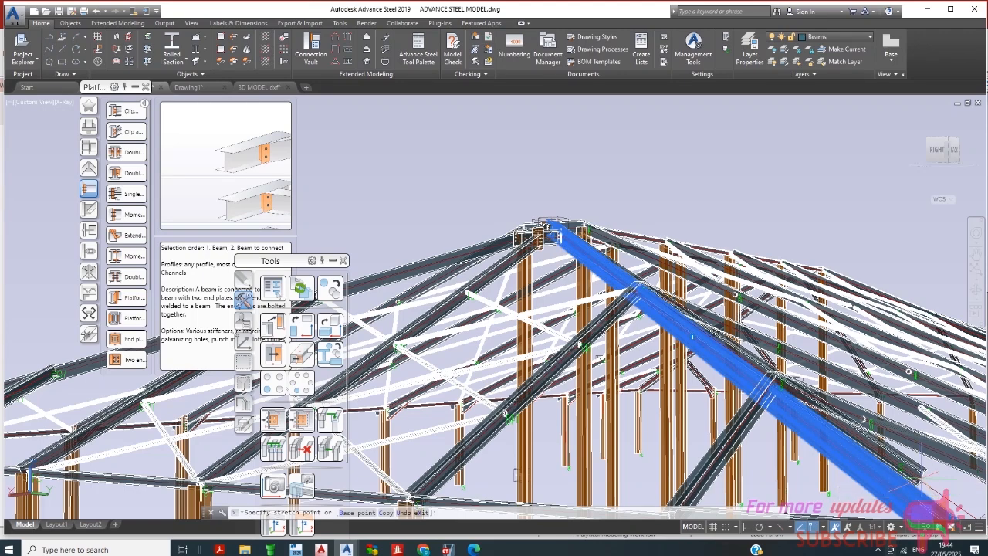
{"action": "scroll", "coordinate": [577, 251], "scroll_direction": "down", "scroll_amount": 3}
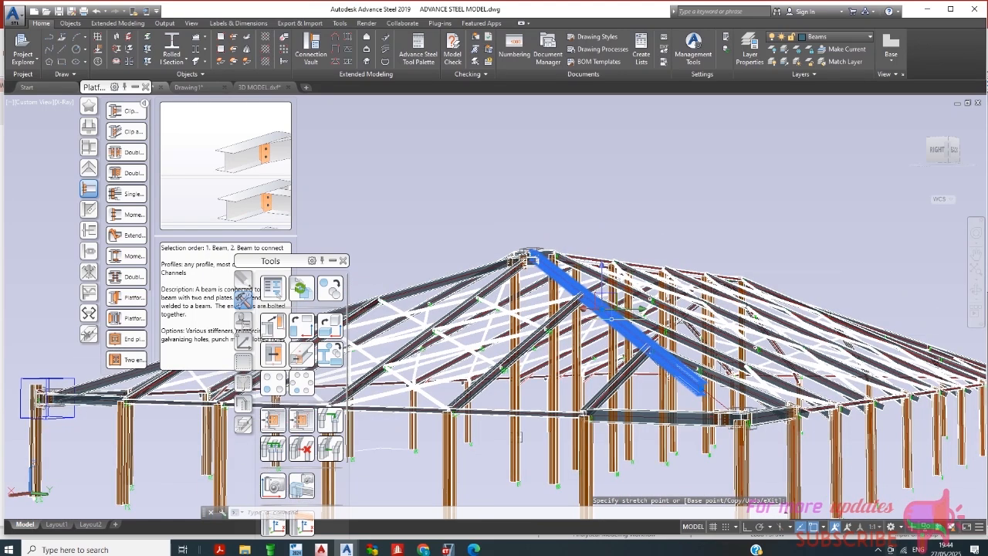
Stretch the beam's lower end 12' down the slope towards the corner column
{"action": "scroll", "coordinate": [514, 286], "scroll_direction": "up", "scroll_amount": 2}
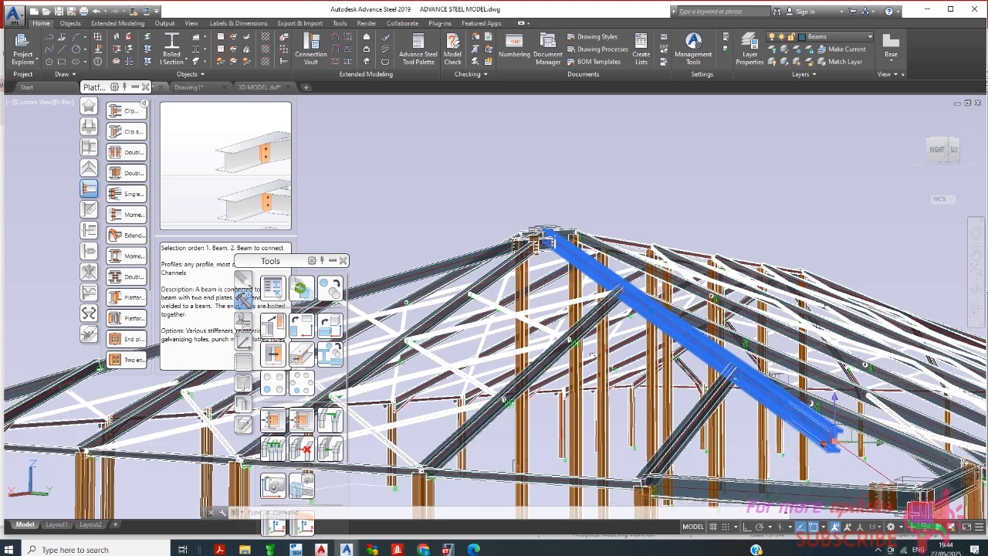
{"action": "left_click", "coordinate": [838, 438]}
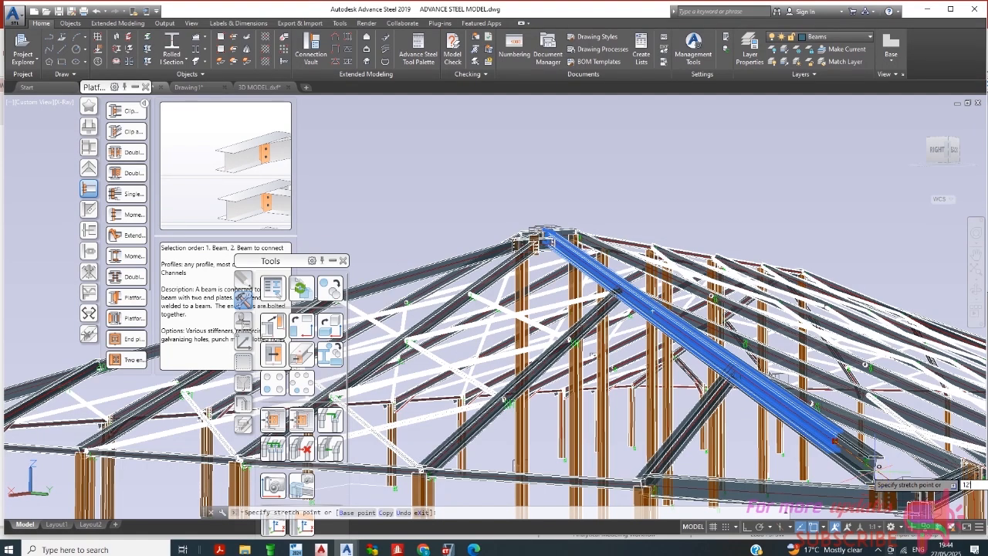
{"action": "key", "text": "Return"}
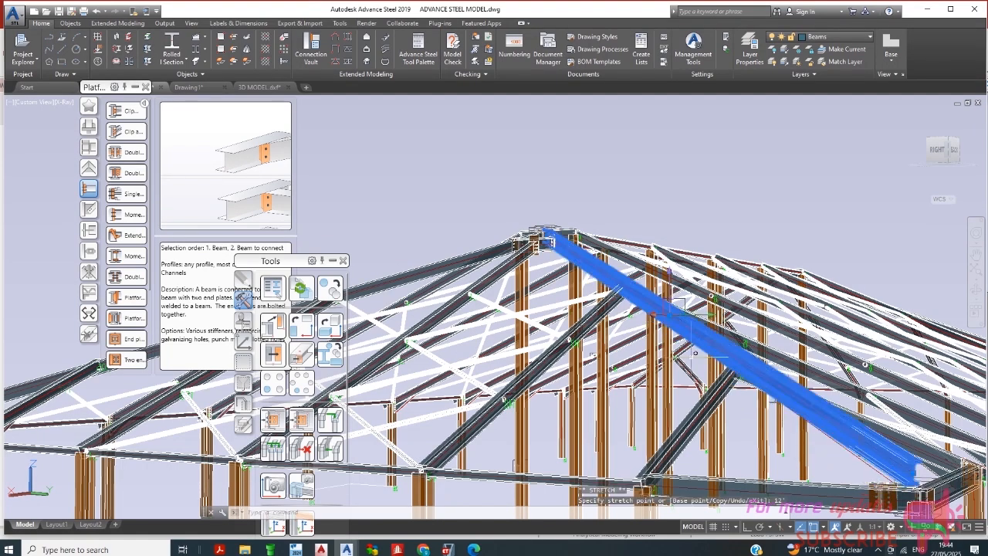
Stretch the beam's lower end slightly sideways so it lands beside the corner column's bolted connection
{"action": "scroll", "coordinate": [692, 357], "scroll_direction": "down", "scroll_amount": 3}
{"action": "scroll", "coordinate": [503, 282], "scroll_direction": "up", "scroll_amount": 3}
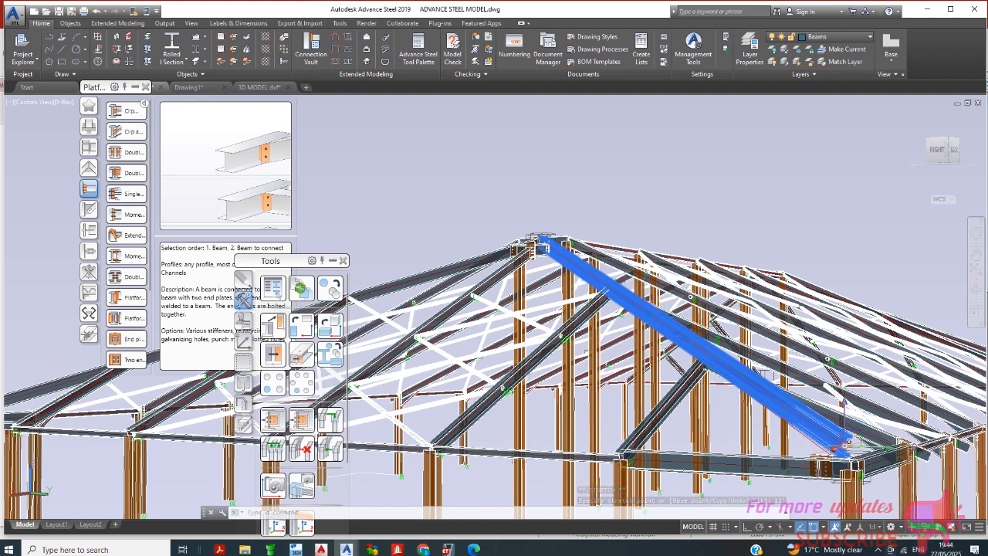
{"action": "left_click", "coordinate": [845, 445]}
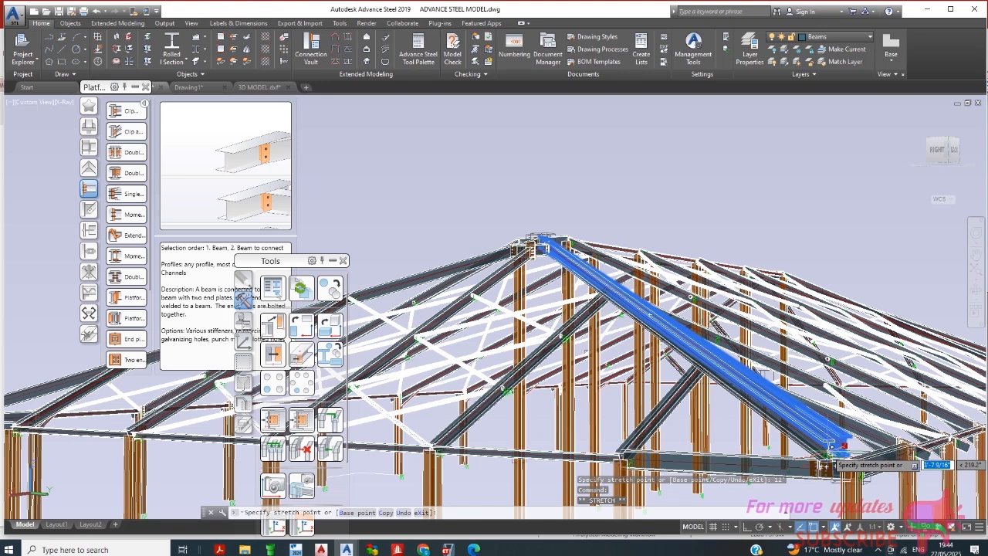
{"action": "left_click", "coordinate": [823, 457]}
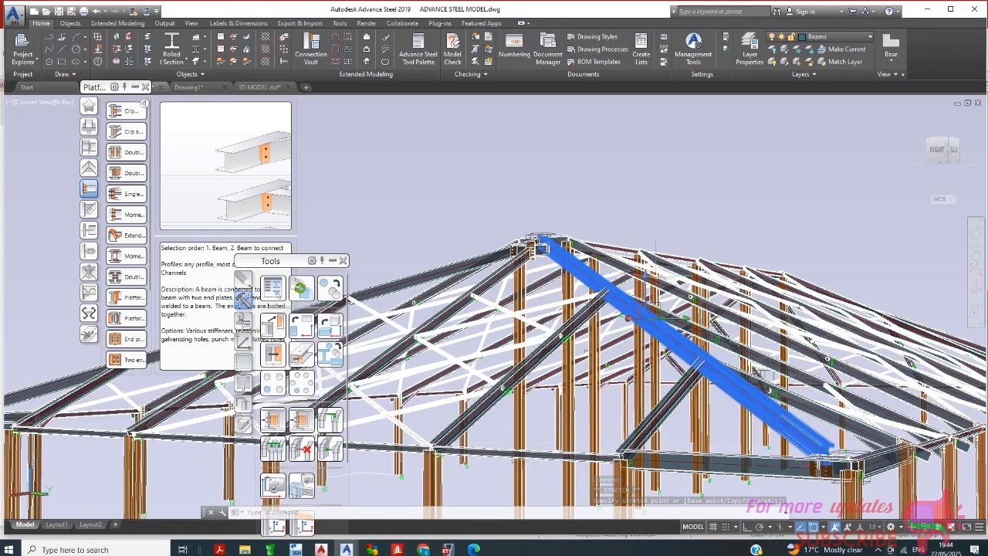
{"action": "middle_click_drag", "start_coordinate": [664, 300], "coordinate": [662, 322], "text": "shift"}
{"action": "scroll", "coordinate": [495, 303], "scroll_direction": "down", "scroll_amount": 3}
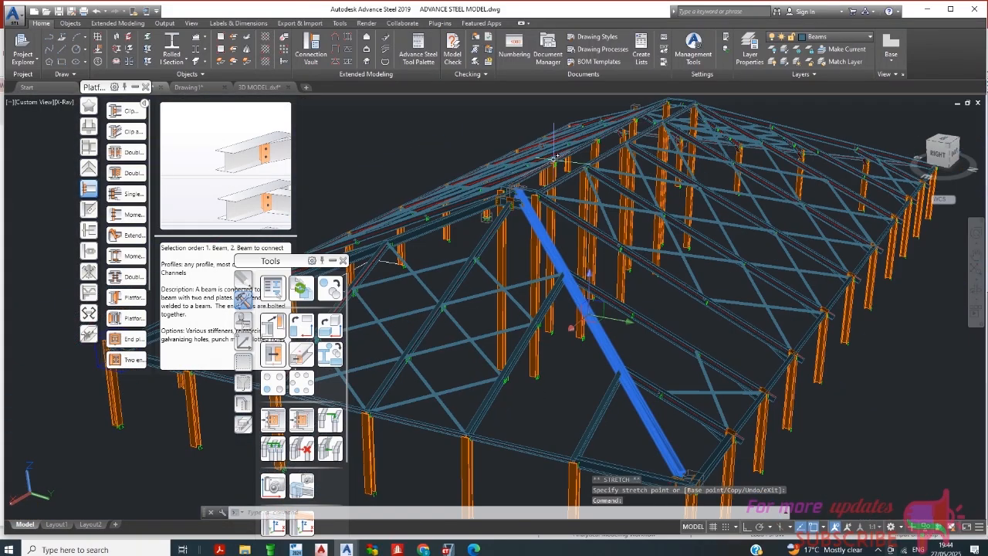
{"action": "middle_click_drag", "start_coordinate": [602, 441], "coordinate": [695, 447], "text": "shift"}
{"action": "scroll", "coordinate": [709, 441], "scroll_direction": "up", "scroll_amount": 3}
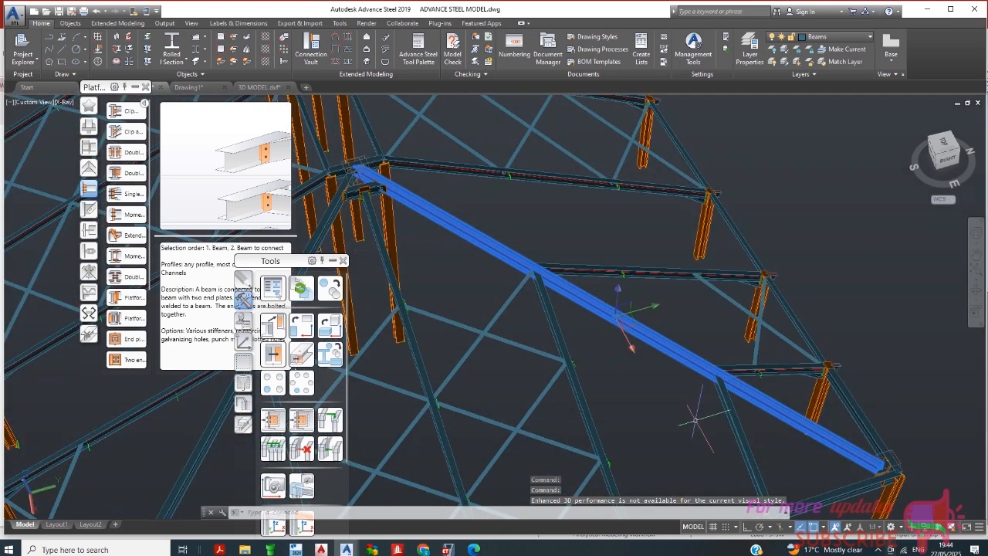
{"action": "scroll", "coordinate": [828, 437], "scroll_direction": "up", "scroll_amount": 2}
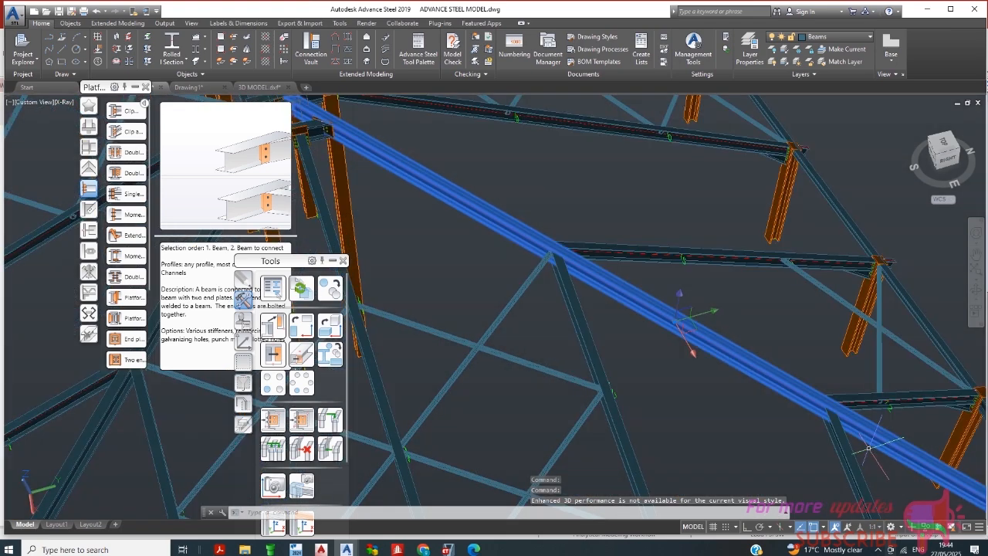
{"action": "scroll", "coordinate": [475, 301], "scroll_direction": "down", "scroll_amount": 5}
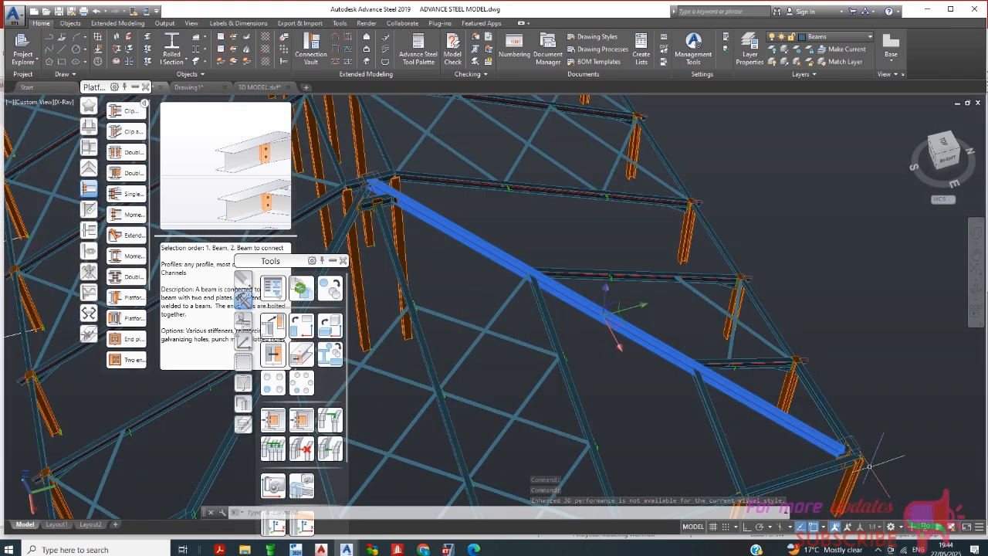
Create a Platform plate connection at the corner, using the long sloping beam as the secondary beam
{"action": "key", "text": "Escape"}
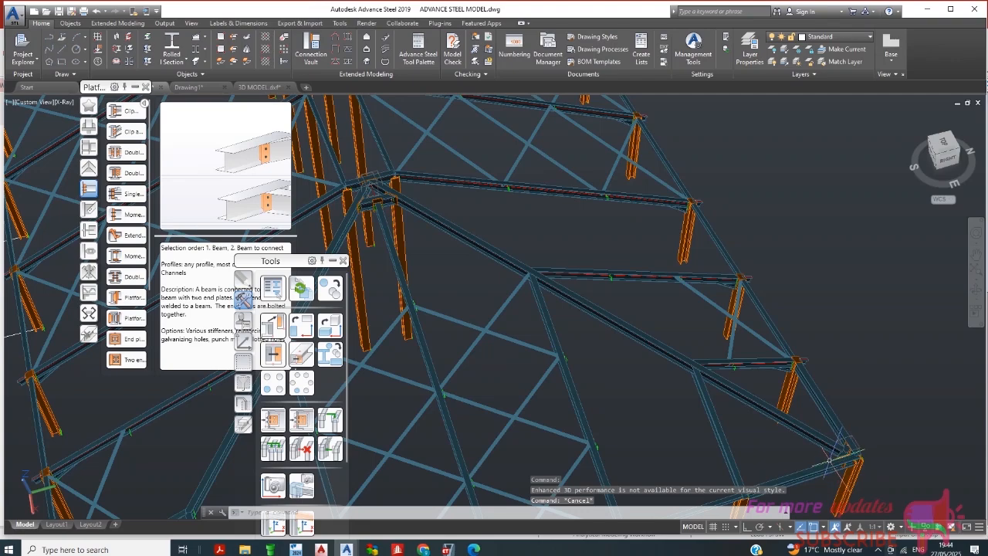
{"action": "left_click", "coordinate": [124, 318]}
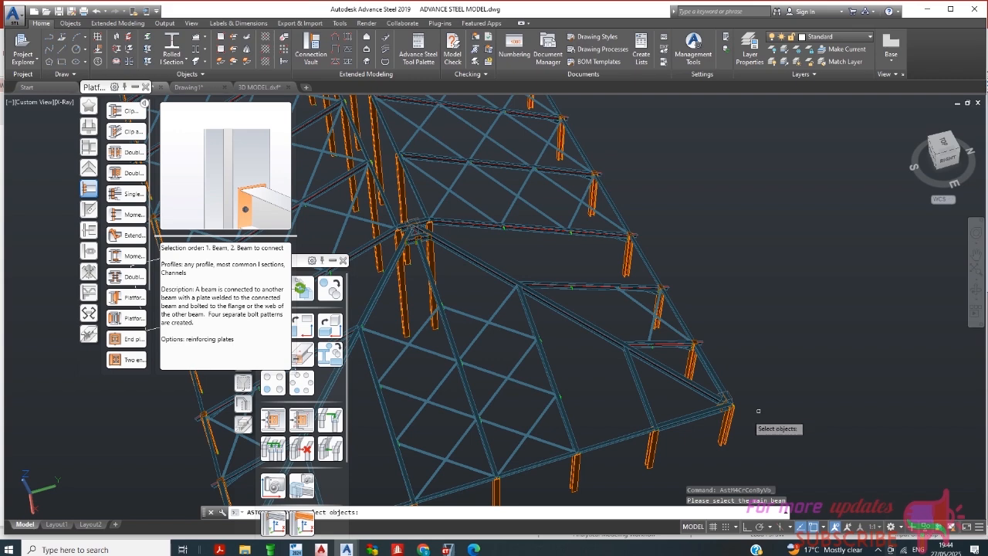
{"action": "scroll", "coordinate": [494, 306], "scroll_direction": "up", "scroll_amount": 3}
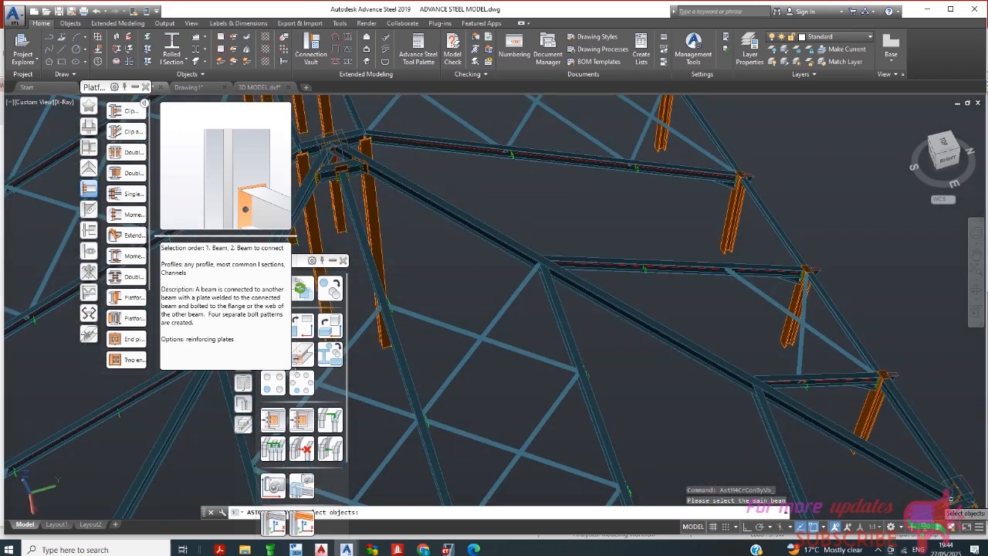
{"action": "left_click", "coordinate": [862, 452]}
{"action": "left_click", "coordinate": [864, 456]}
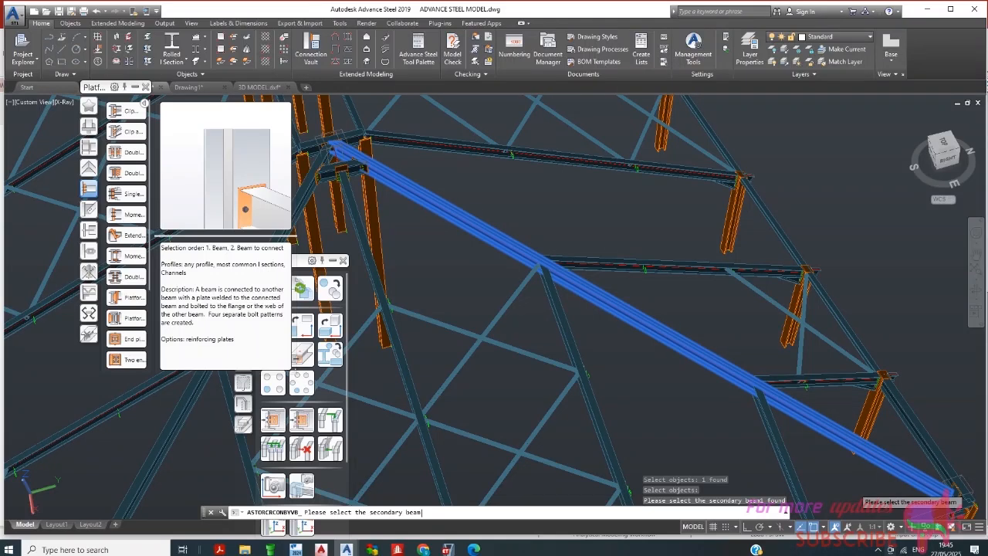
{"action": "key", "text": "Return"}
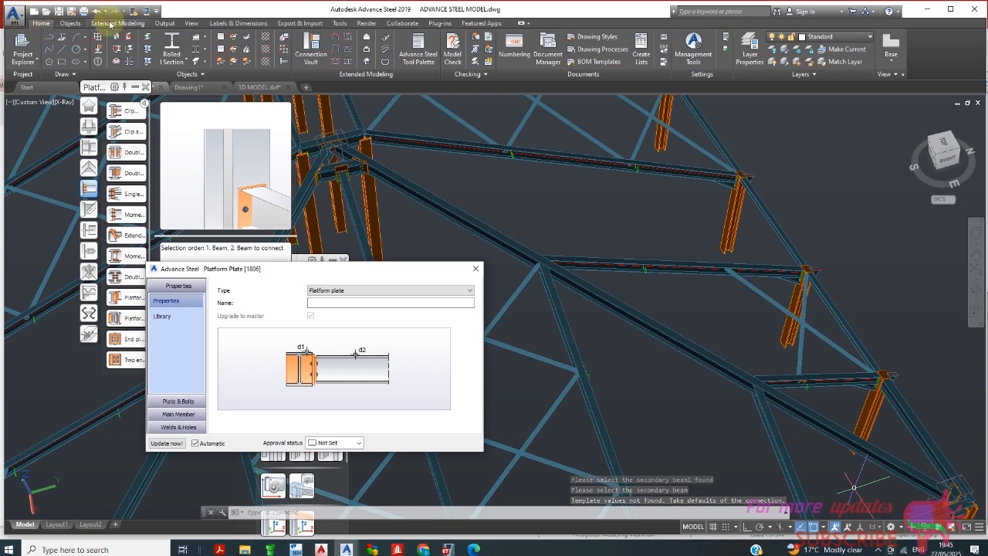
Set the platform plate connection's bolt diameter to 1 inch
{"action": "left_click", "coordinate": [189, 401]}
{"action": "left_click", "coordinate": [173, 329]}
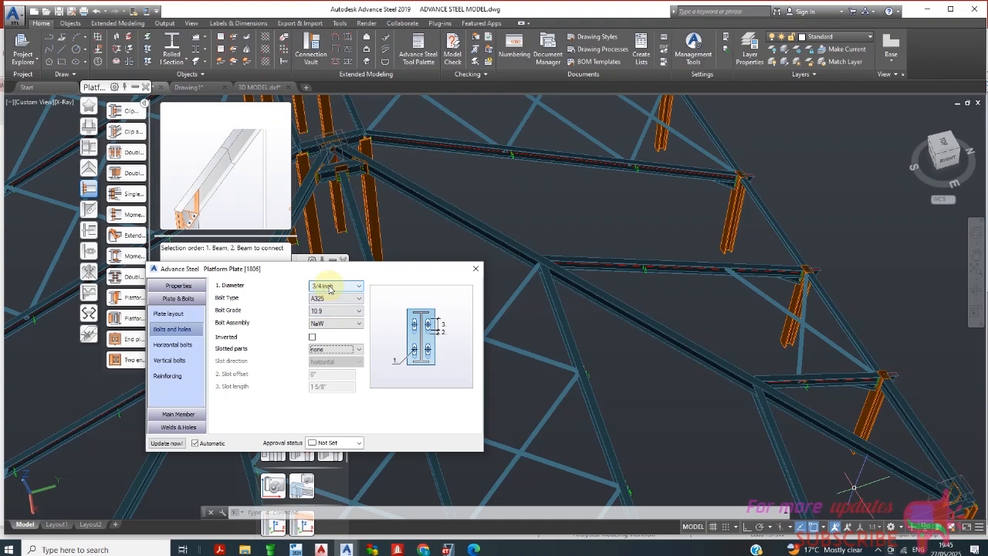
{"action": "left_click", "coordinate": [329, 289]}
{"action": "left_click", "coordinate": [316, 338]}
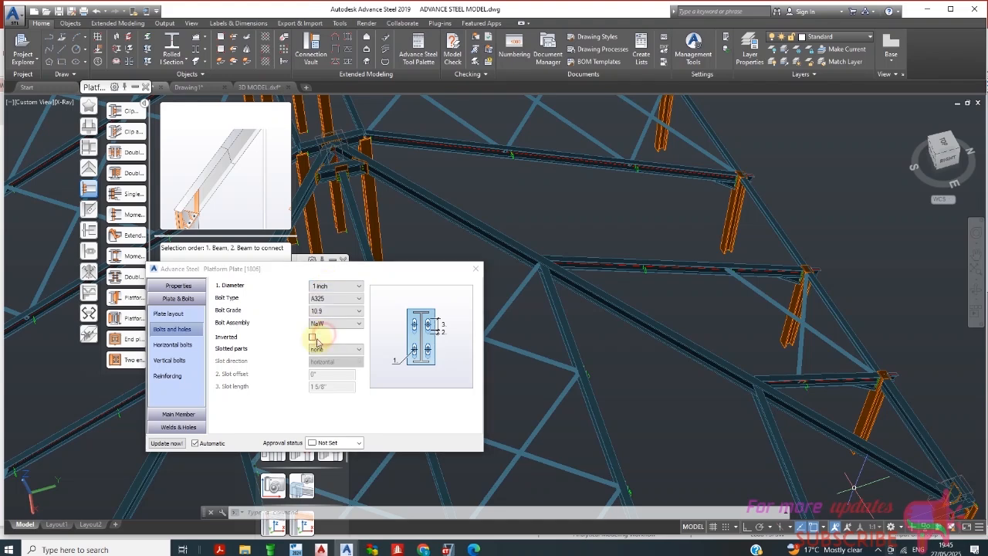
Set the connection's plate thickness to 1" in the plate layout settings
{"action": "left_click", "coordinate": [169, 314]}
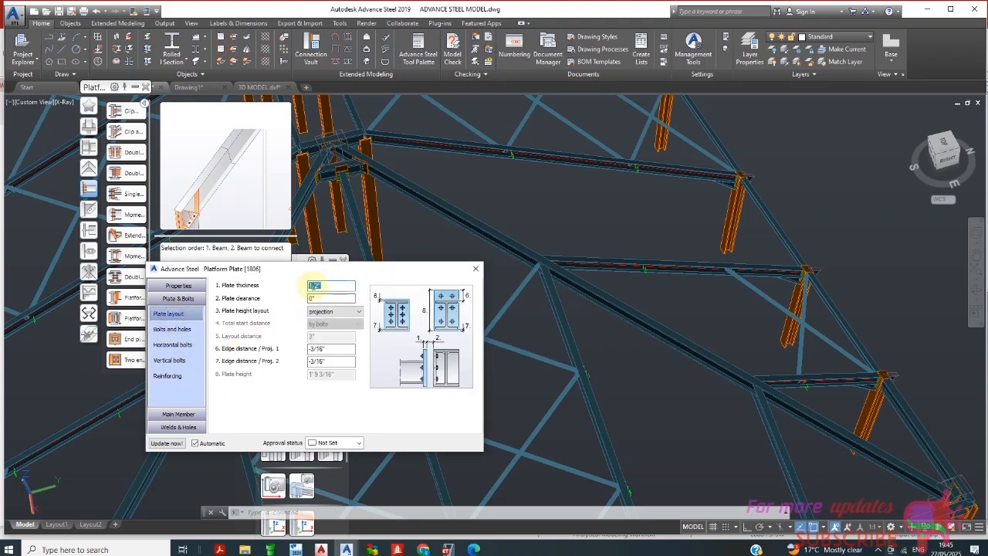
{"action": "double_click", "coordinate": [315, 286]}
{"action": "type", "text": "1"}
{"action": "left_click", "coordinate": [182, 330]}
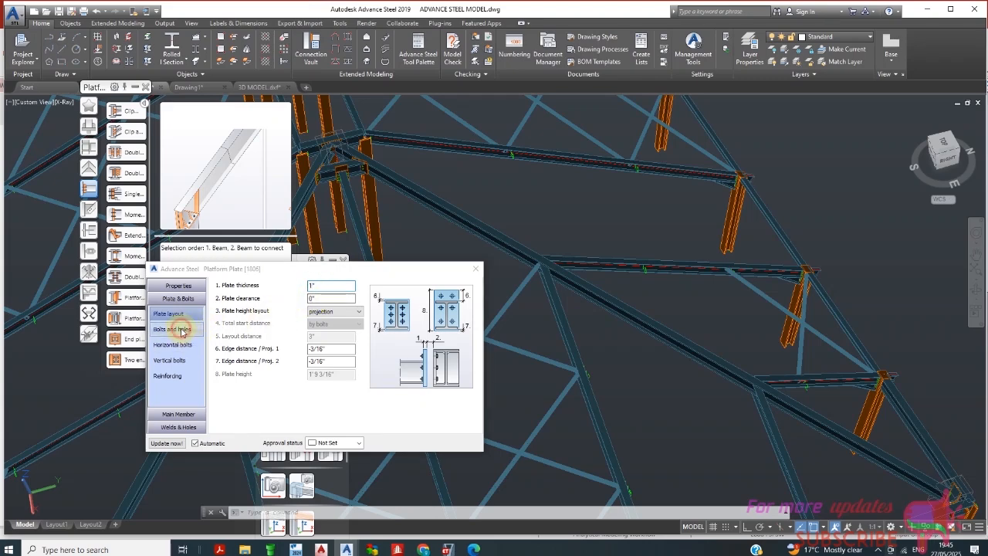
Examine the horizontal bolt settings and the plates and bolts of the corner connection at close range
{"action": "left_click", "coordinate": [189, 343]}
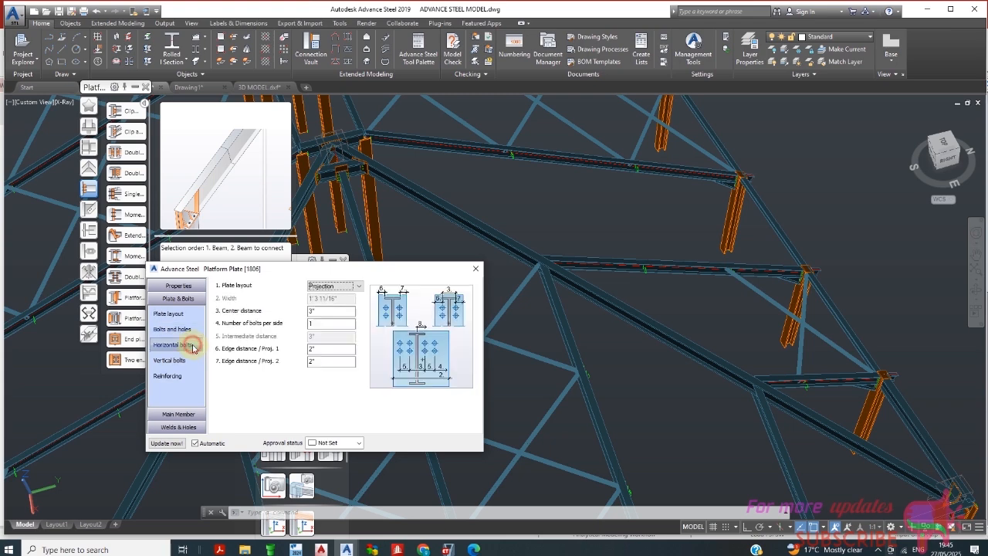
{"action": "scroll", "coordinate": [523, 180], "scroll_direction": "down", "scroll_amount": 2}
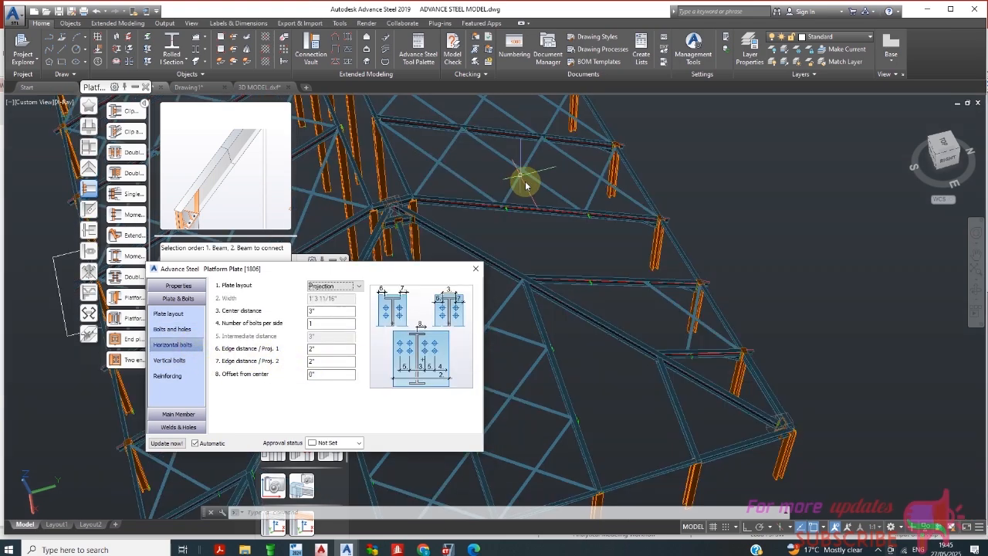
{"action": "left_click", "coordinate": [816, 447]}
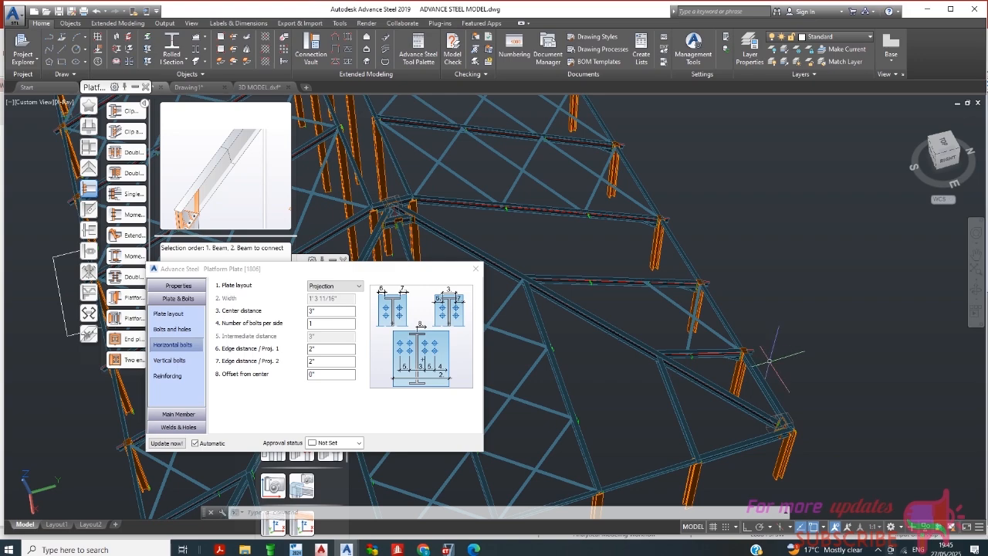
{"action": "middle_click_drag", "start_coordinate": [803, 432], "coordinate": [704, 367], "text": "shift"}
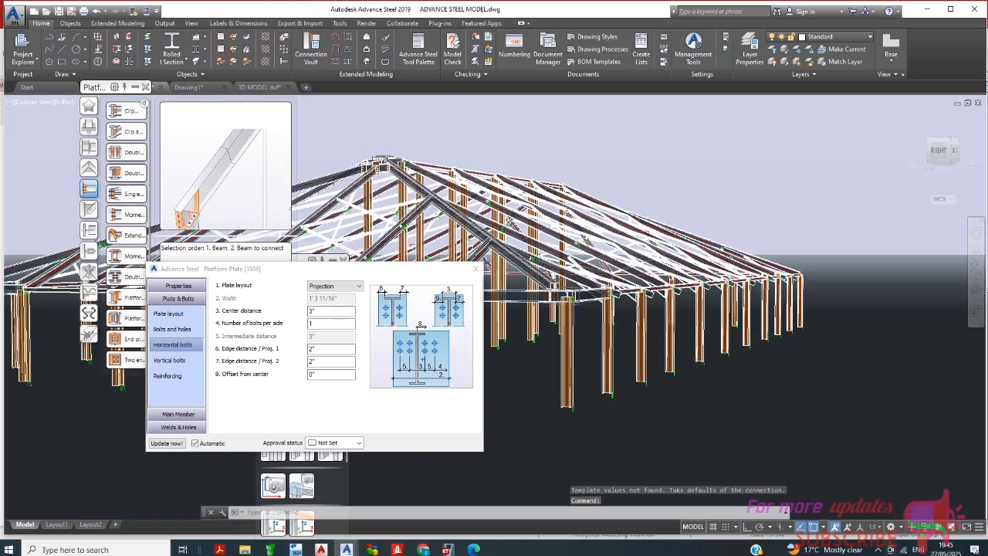
{"action": "scroll", "coordinate": [699, 269], "scroll_direction": "up", "scroll_amount": 4}
{"action": "mouse_move", "coordinate": [735, 259]}
{"action": "middle_mouse_down", "text": "shift"}
{"action": "mouse_move", "coordinate": [704, 313]}
{"action": "mouse_move", "coordinate": [697, 281]}
{"action": "mouse_move", "coordinate": [712, 258]}
{"action": "mouse_move", "coordinate": [736, 260]}
{"action": "mouse_move", "coordinate": [734, 249]}
{"action": "mouse_move", "coordinate": [732, 258]}
{"action": "middle_mouse_up", "text": "shift"}
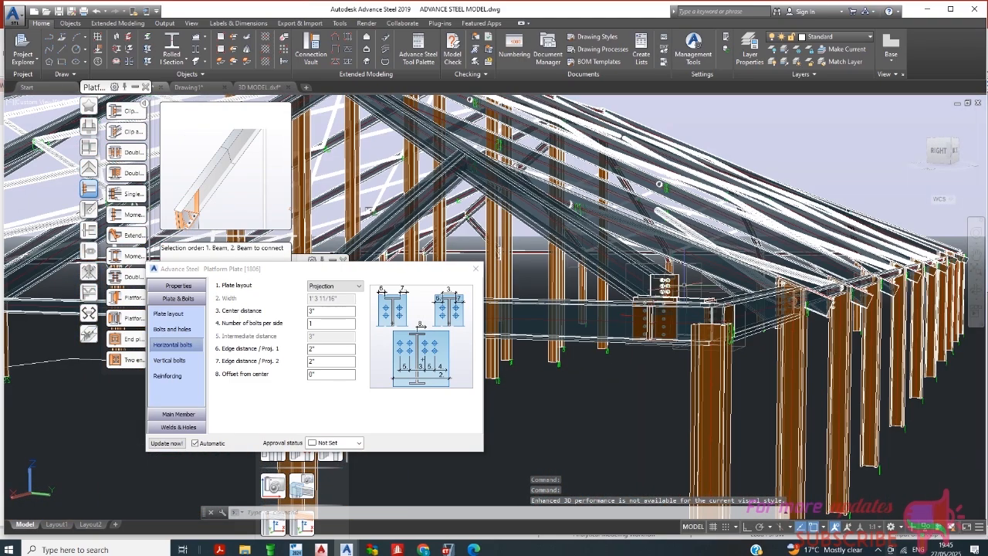
{"action": "scroll", "coordinate": [691, 284], "scroll_direction": "up", "scroll_amount": 2}
{"action": "scroll", "coordinate": [655, 290], "scroll_direction": "down", "scroll_amount": 1}
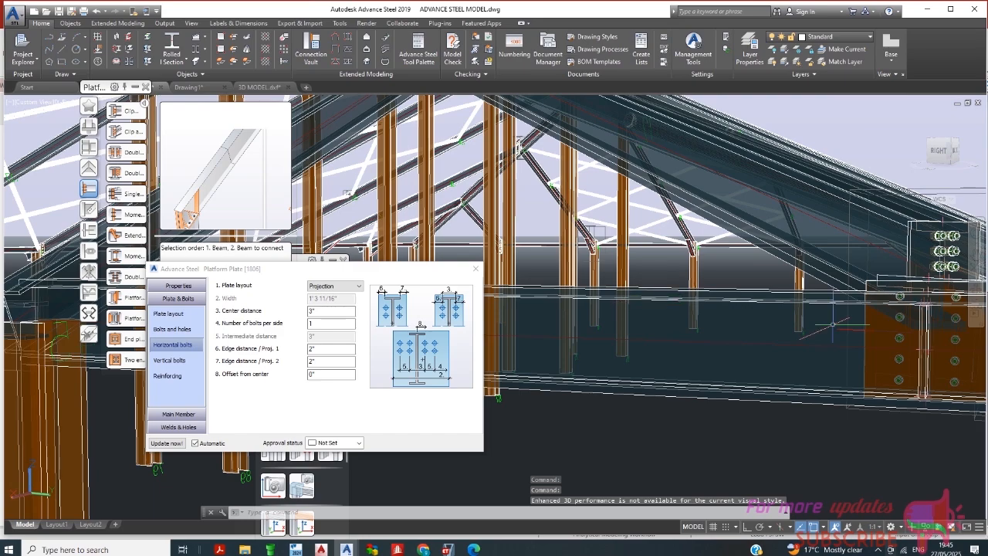
{"action": "mouse_move", "coordinate": [880, 251]}
{"action": "middle_mouse_down", "text": "shift"}
{"action": "mouse_move", "coordinate": [872, 289]}
{"action": "mouse_move", "coordinate": [863, 281]}
{"action": "mouse_move", "coordinate": [876, 257]}
{"action": "middle_mouse_up", "text": "shift"}
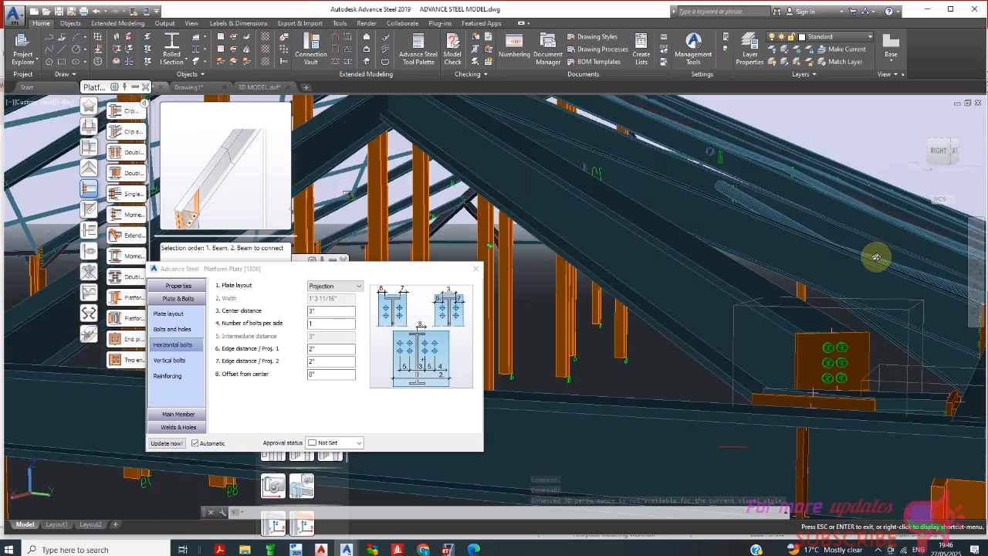
{"action": "middle_click_drag", "start_coordinate": [726, 372], "coordinate": [710, 339]}
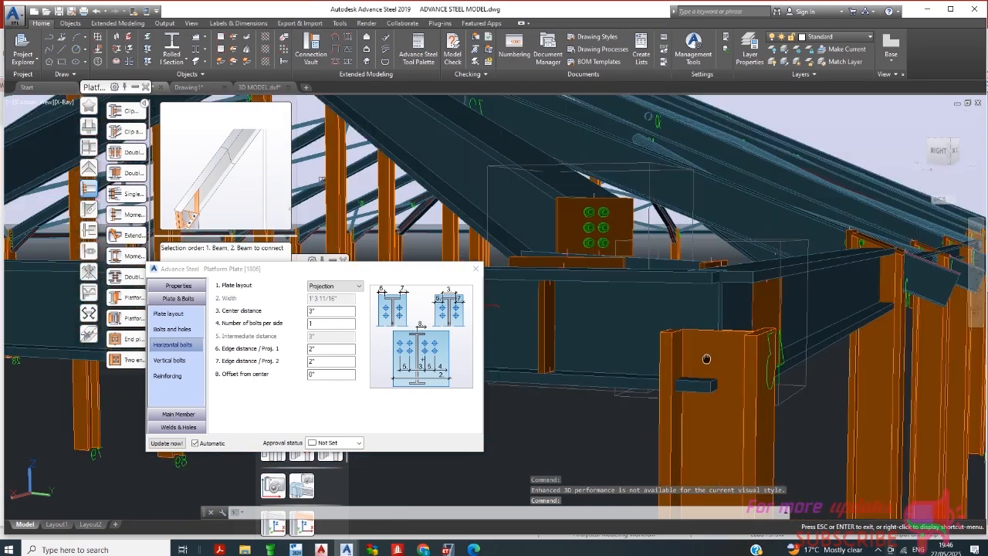
{"action": "middle_click_drag", "start_coordinate": [674, 147], "coordinate": [669, 134], "text": "shift"}
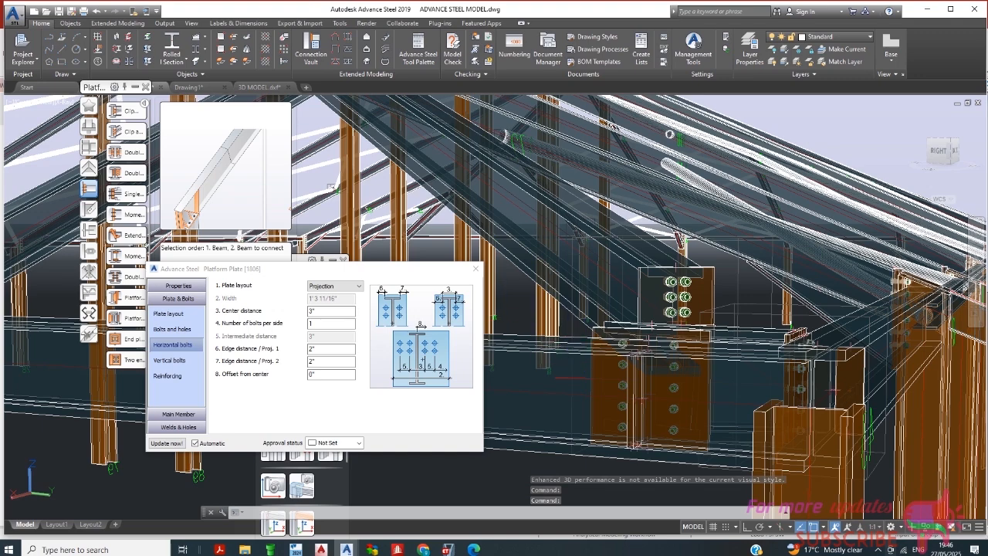
{"action": "middle_click_drag", "start_coordinate": [524, 333], "coordinate": [654, 254], "text": "shift"}
{"action": "scroll", "coordinate": [516, 316], "scroll_direction": "down", "scroll_amount": 5}
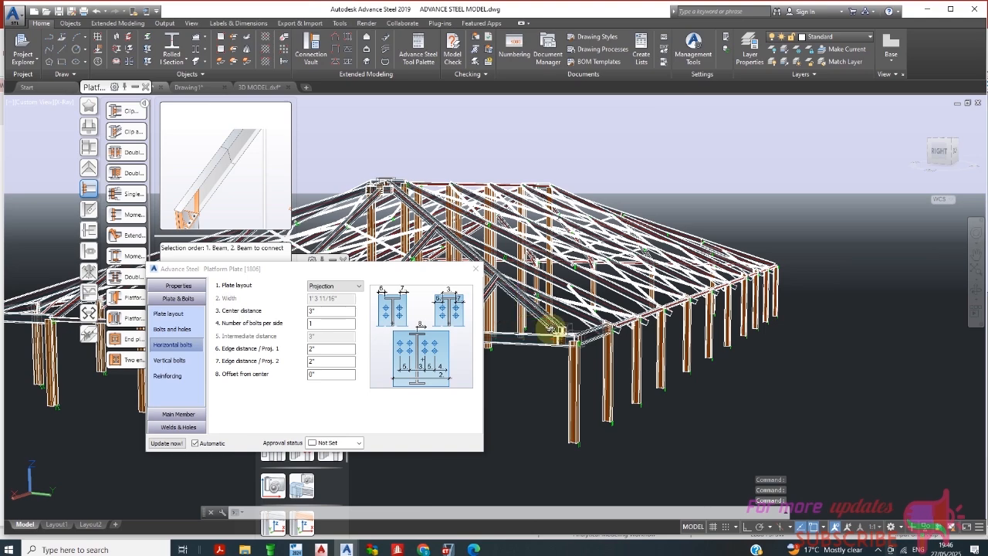
Examine the roof frame from several angles, then the corner connection at the sloping beam's lower end from above
{"action": "middle_click_drag", "start_coordinate": [558, 332], "coordinate": [587, 340], "text": "shift"}
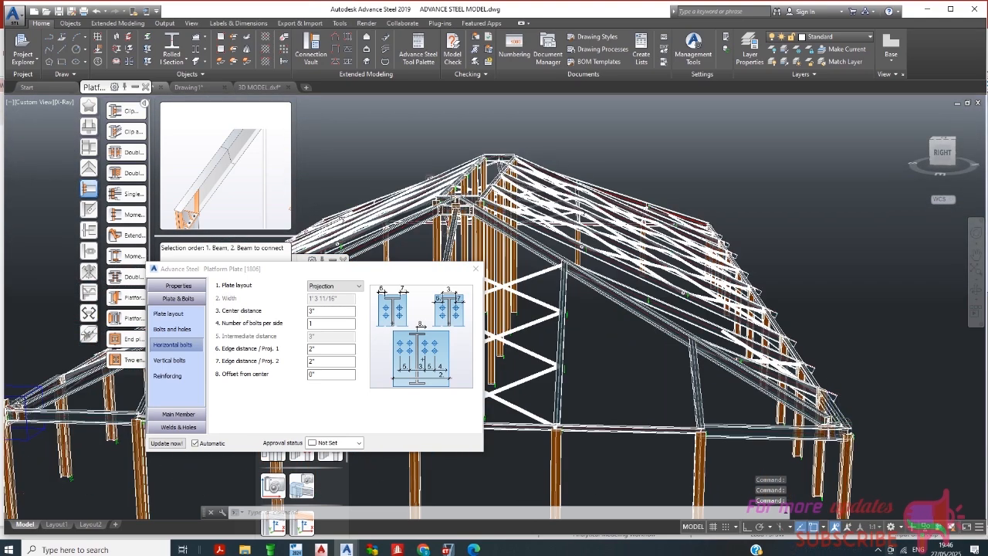
{"action": "scroll", "coordinate": [846, 425], "scroll_direction": "up", "scroll_amount": 3}
{"action": "scroll", "coordinate": [701, 363], "scroll_direction": "down", "scroll_amount": 6}
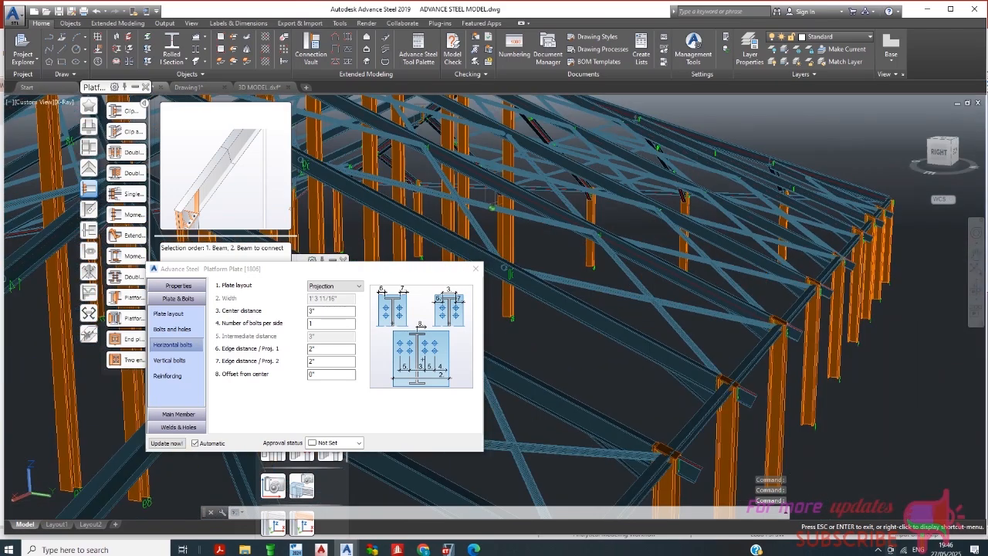
{"action": "scroll", "coordinate": [695, 340], "scroll_direction": "down", "scroll_amount": 4}
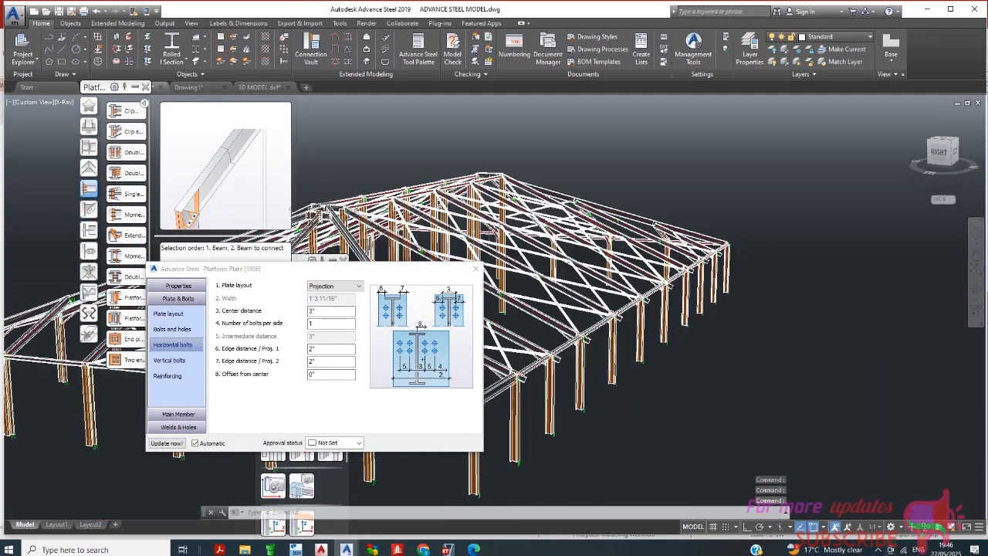
{"action": "mouse_move", "coordinate": [689, 349]}
{"action": "middle_mouse_down", "text": "shift"}
{"action": "mouse_move", "coordinate": [761, 321]}
{"action": "mouse_move", "coordinate": [793, 327]}
{"action": "middle_mouse_up", "text": "shift"}
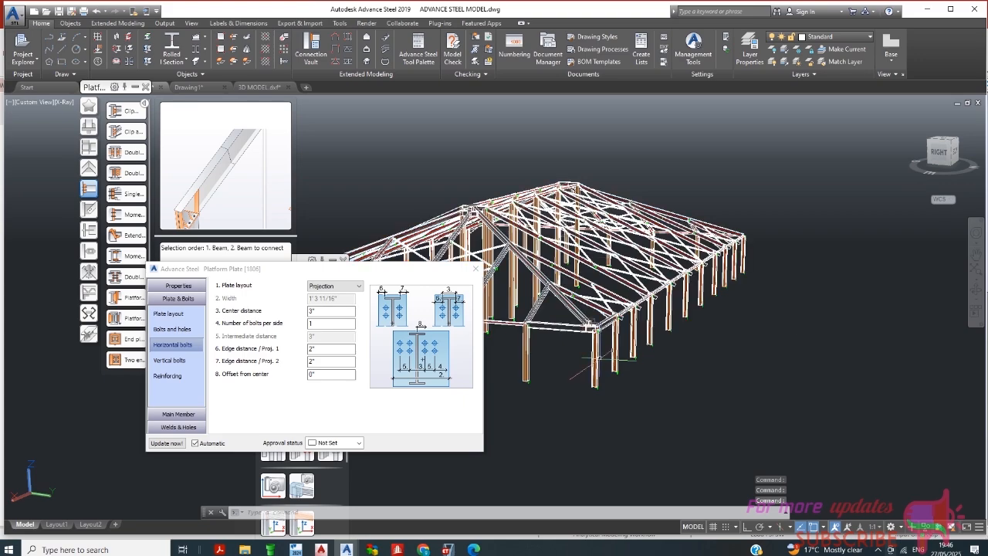
{"action": "scroll", "coordinate": [593, 342], "scroll_direction": "up", "scroll_amount": 3}
{"action": "scroll", "coordinate": [594, 340], "scroll_direction": "up", "scroll_amount": 2}
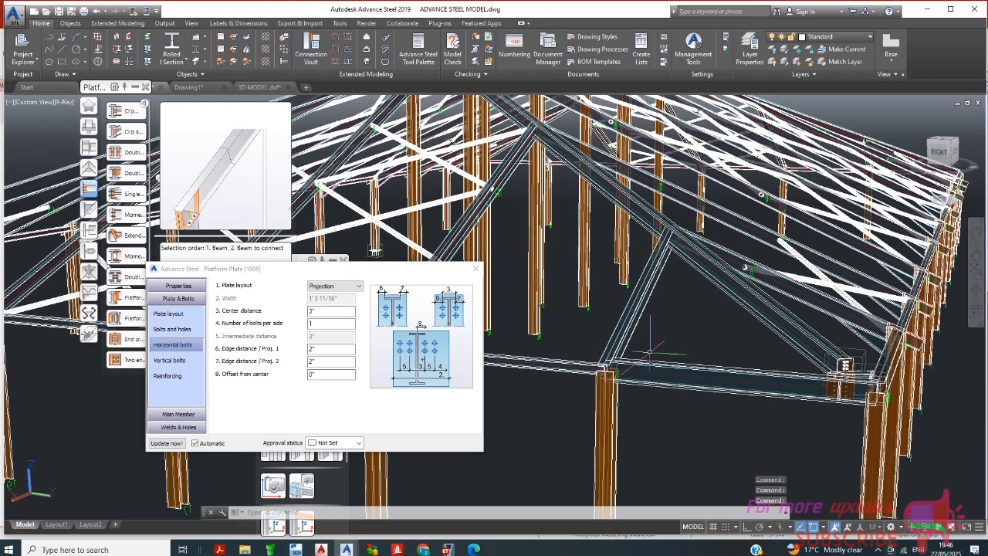
{"action": "scroll", "coordinate": [676, 333], "scroll_direction": "up", "scroll_amount": 3}
{"action": "middle_click_drag", "start_coordinate": [703, 357], "coordinate": [695, 386], "text": "shift"}
{"action": "scroll", "coordinate": [618, 305], "scroll_direction": "down", "scroll_amount": 3}
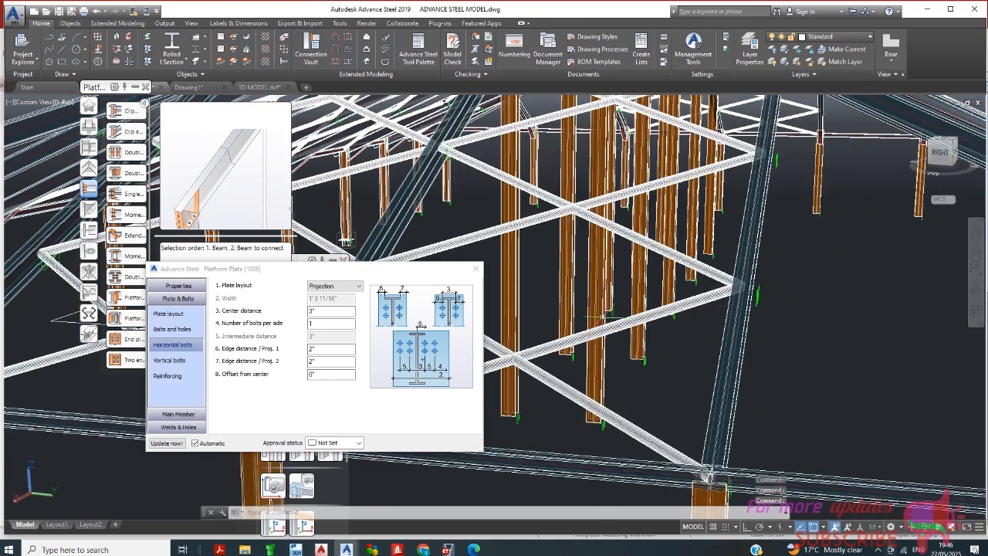
{"action": "scroll", "coordinate": [610, 318], "scroll_direction": "down", "scroll_amount": 3}
{"action": "mouse_move", "coordinate": [752, 357]}
{"action": "middle_mouse_down", "text": "shift"}
{"action": "mouse_move", "coordinate": [729, 368]}
{"action": "mouse_move", "coordinate": [763, 458]}
{"action": "mouse_move", "coordinate": [757, 388]}
{"action": "middle_mouse_up", "text": "shift"}
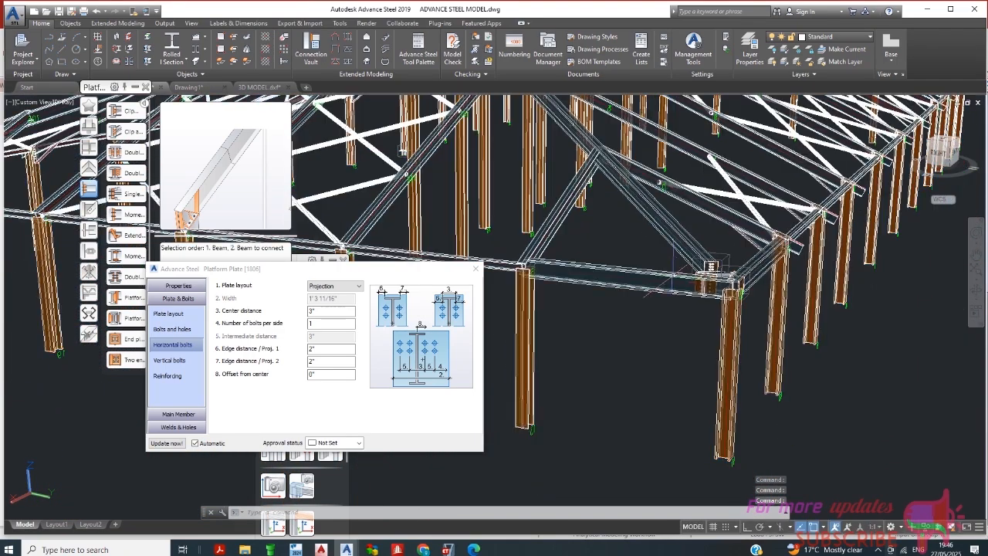
{"action": "mouse_move", "coordinate": [667, 283]}
{"action": "middle_mouse_down", "text": "shift"}
{"action": "mouse_move", "coordinate": [691, 311]}
{"action": "mouse_move", "coordinate": [911, 401]}
{"action": "mouse_move", "coordinate": [737, 311]}
{"action": "middle_mouse_up", "text": "shift"}
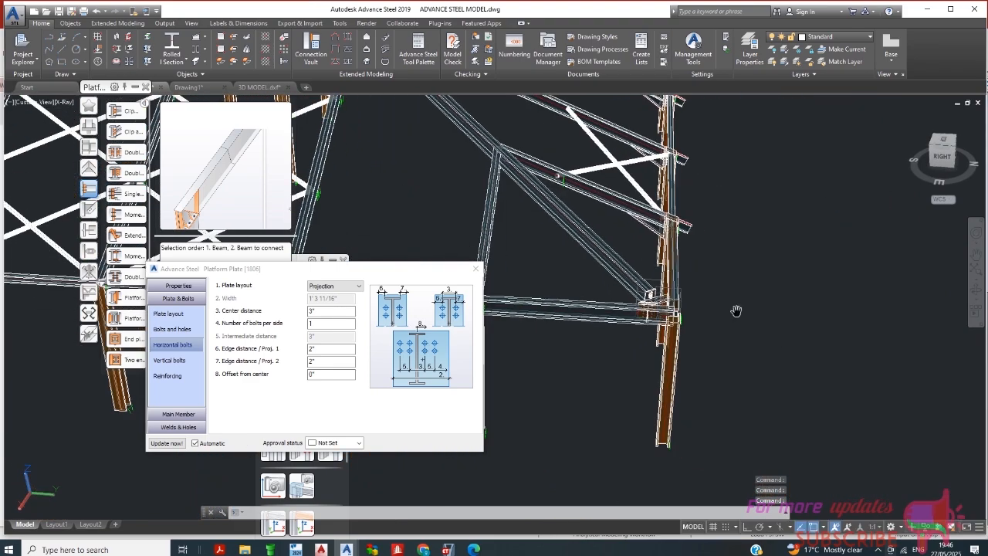
{"action": "middle_click_drag", "start_coordinate": [598, 307], "coordinate": [745, 347], "text": "shift"}
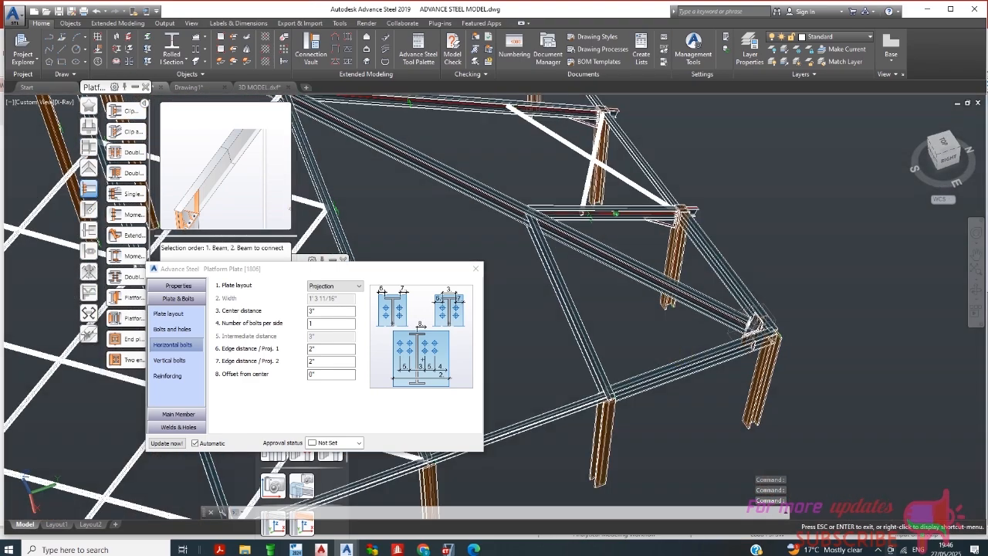
{"action": "scroll", "coordinate": [748, 332], "scroll_direction": "up", "scroll_amount": 5}
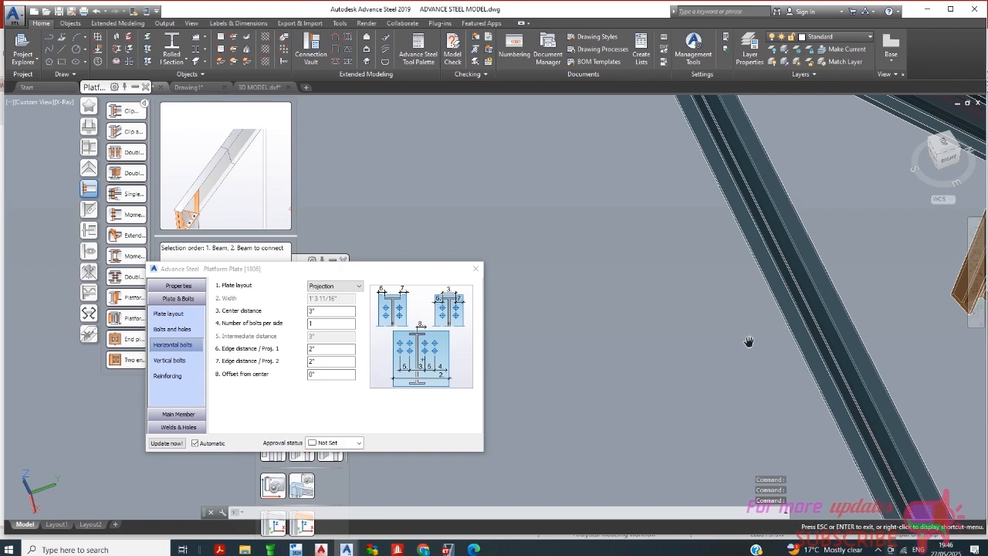
{"action": "scroll", "coordinate": [753, 342], "scroll_direction": "down", "scroll_amount": 4}
{"action": "scroll", "coordinate": [581, 269], "scroll_direction": "up", "scroll_amount": 4}
{"action": "middle_click_drag", "start_coordinate": [580, 269], "coordinate": [621, 315]}
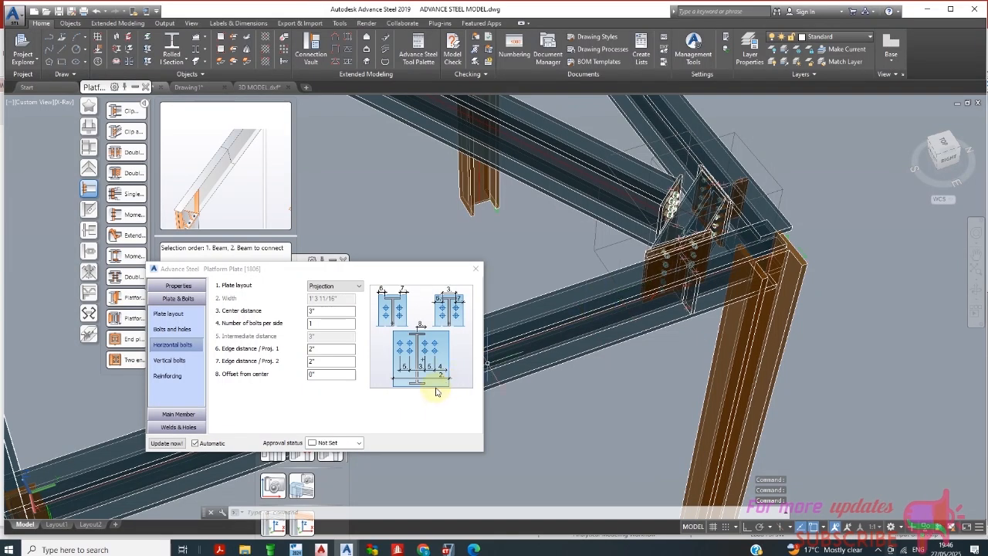
Set the main member's plate thickness to 1" in the platform plate connection
{"action": "left_click", "coordinate": [177, 417]}
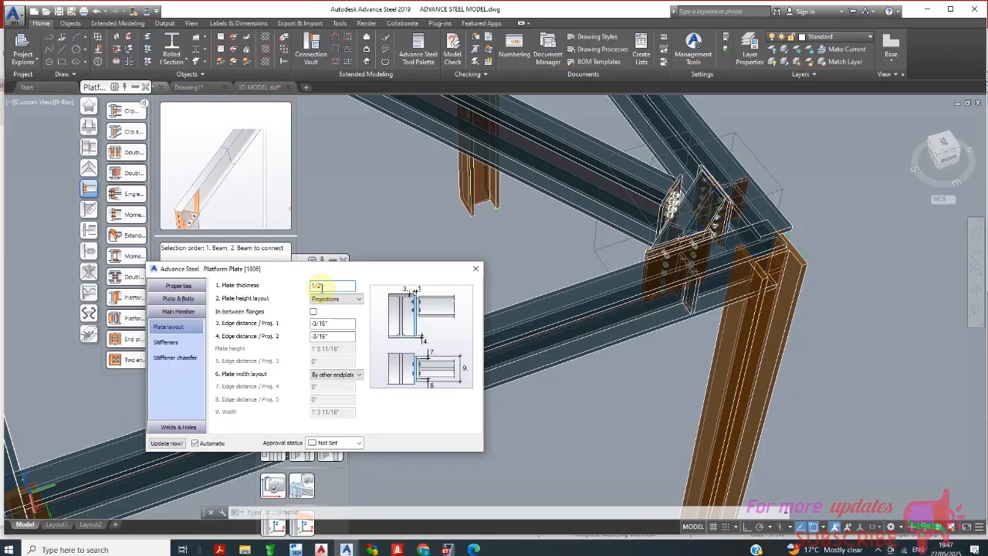
{"action": "left_click_drag", "start_coordinate": [321, 287], "coordinate": [307, 287]}
{"action": "type", "text": "1"}
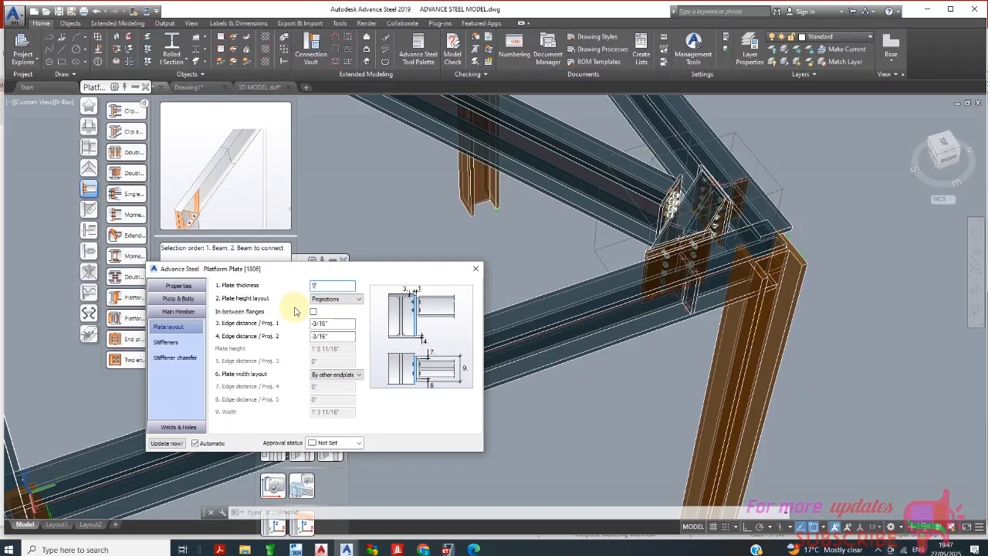
Set the main member's plate height layout to Sec. plate to top in the platform plate connection
{"action": "left_click", "coordinate": [333, 325]}
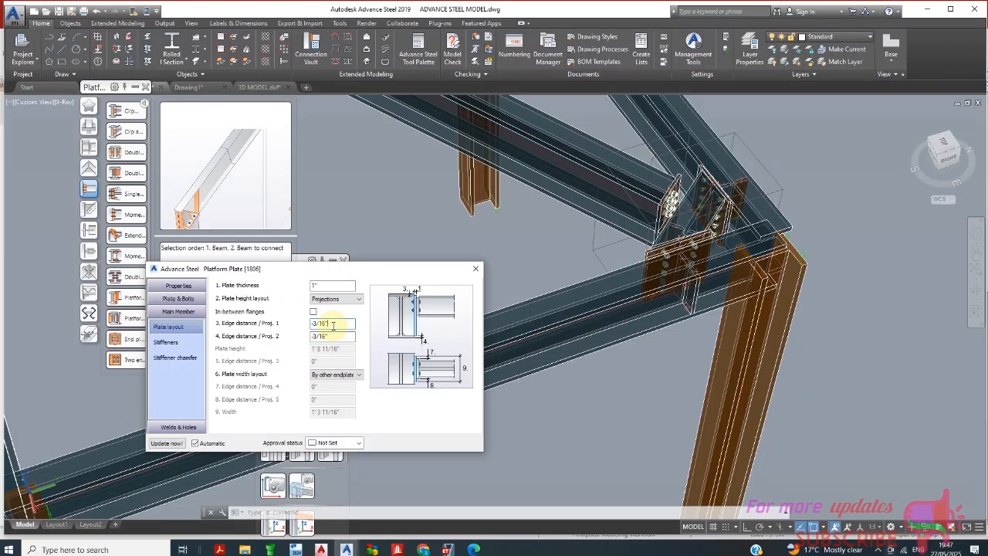
{"action": "left_click", "coordinate": [331, 336]}
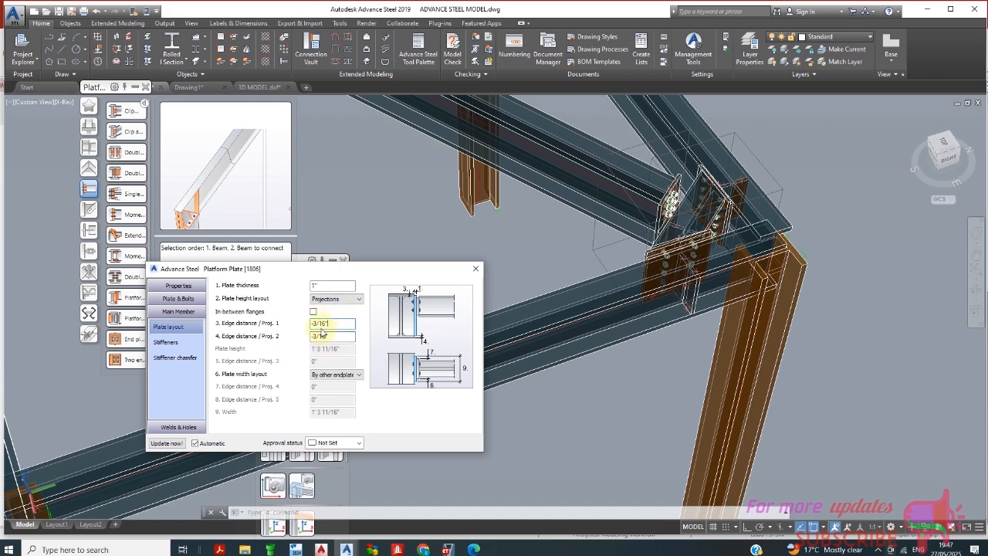
{"action": "left_click", "coordinate": [325, 337]}
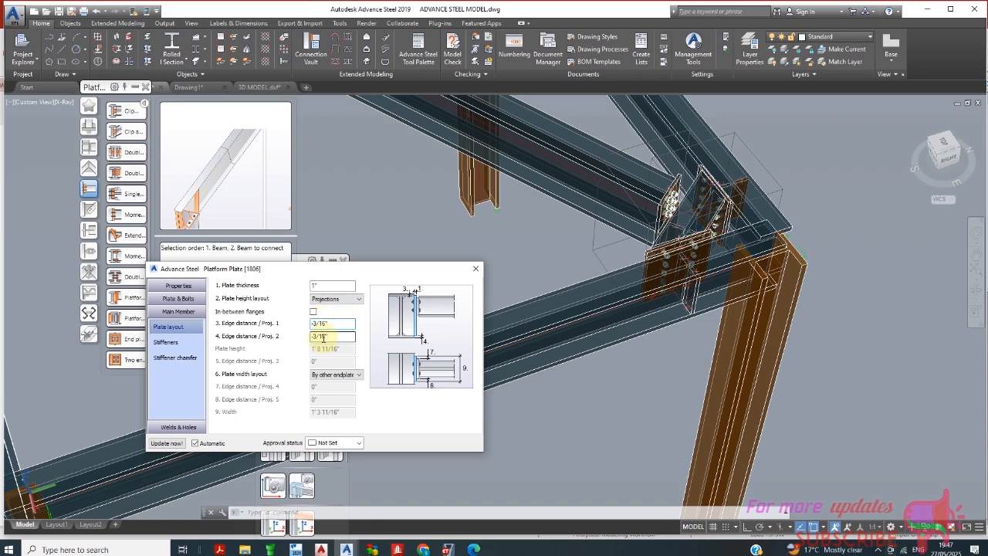
{"action": "left_click", "coordinate": [343, 300]}
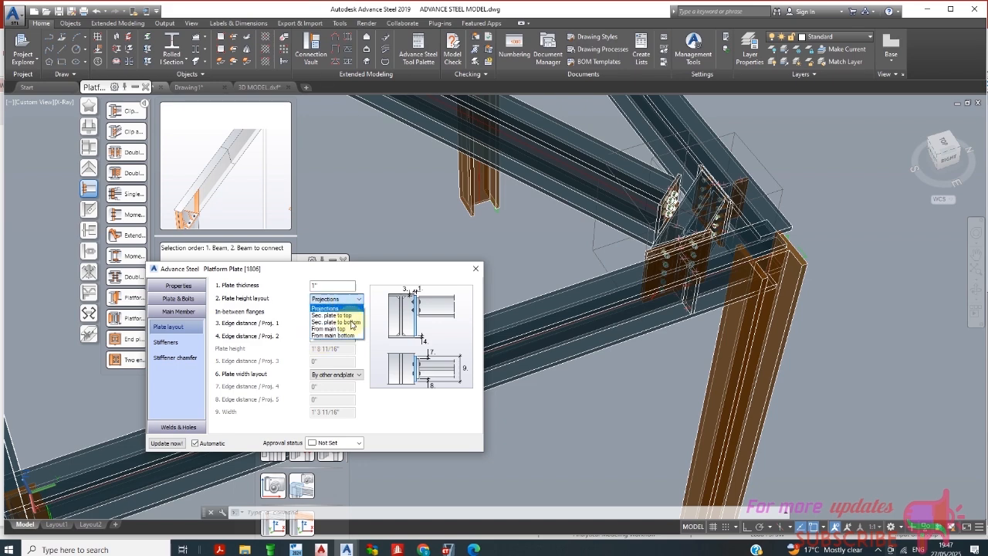
{"action": "left_click", "coordinate": [351, 316]}
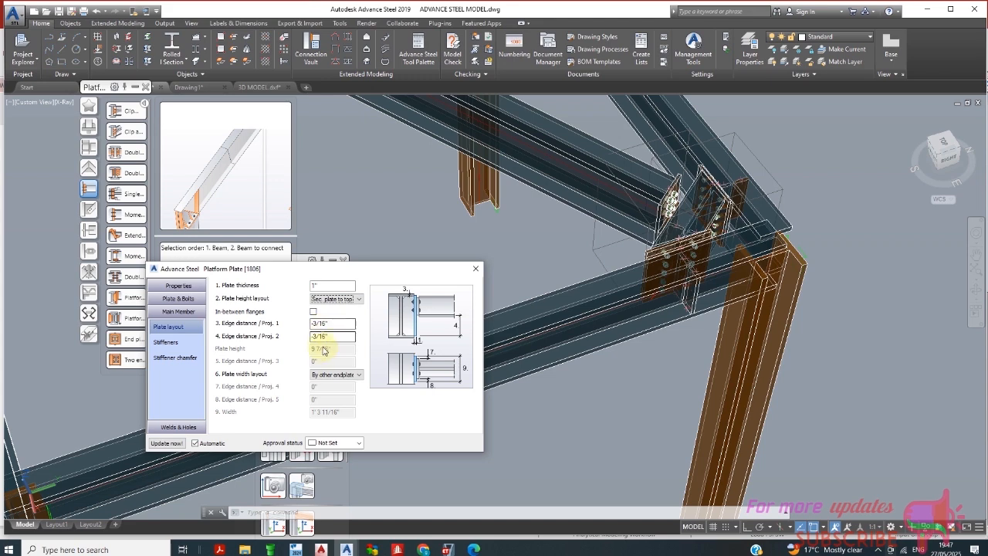
Set the main member plate's Edge distance / Proj. 1 to 1'
{"action": "left_click", "coordinate": [338, 373]}
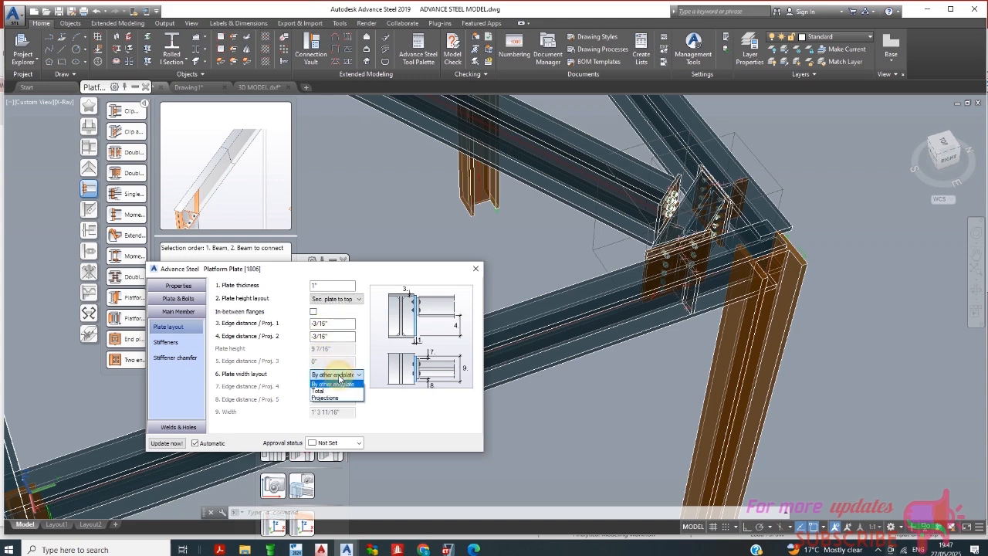
{"action": "left_click", "coordinate": [339, 378]}
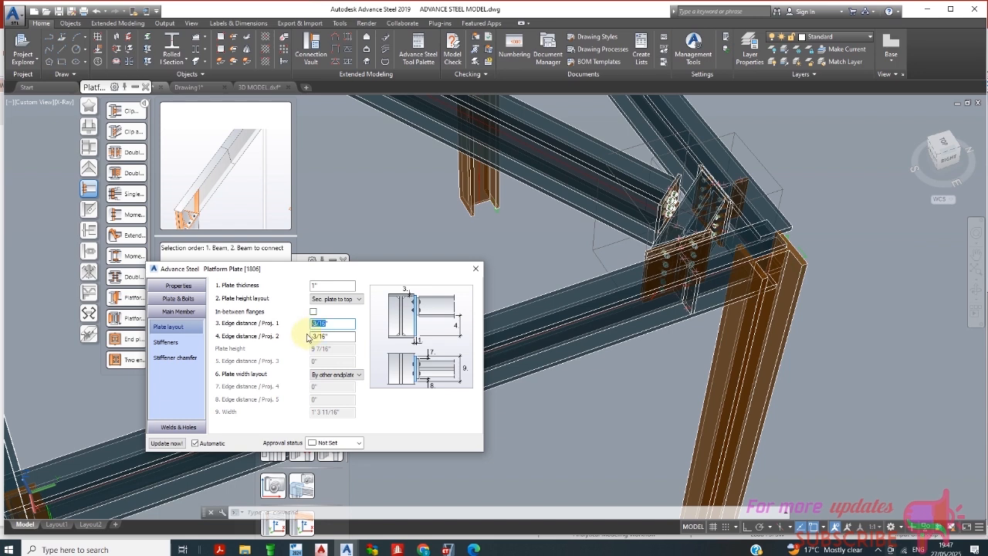
{"action": "left_click", "coordinate": [319, 333]}
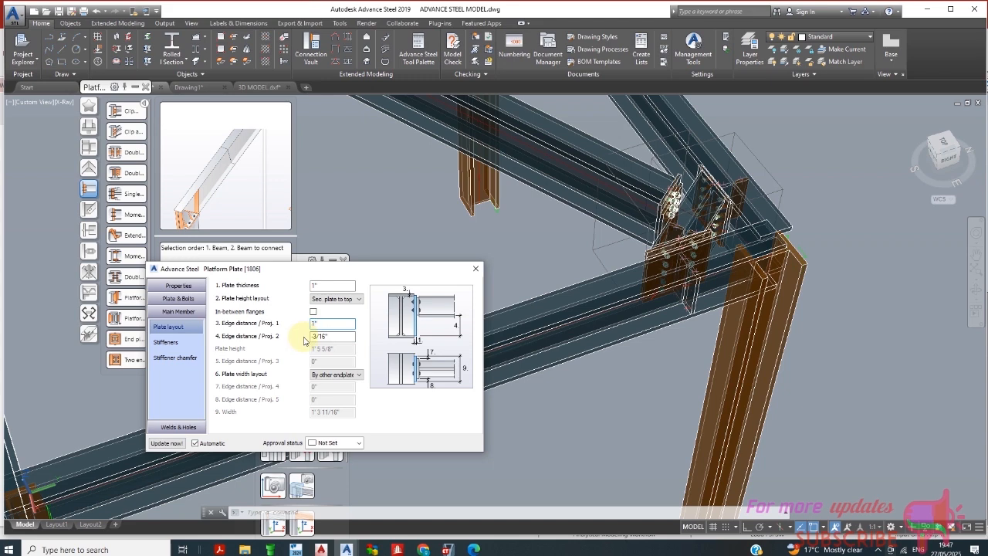
{"action": "left_click", "coordinate": [318, 335]}
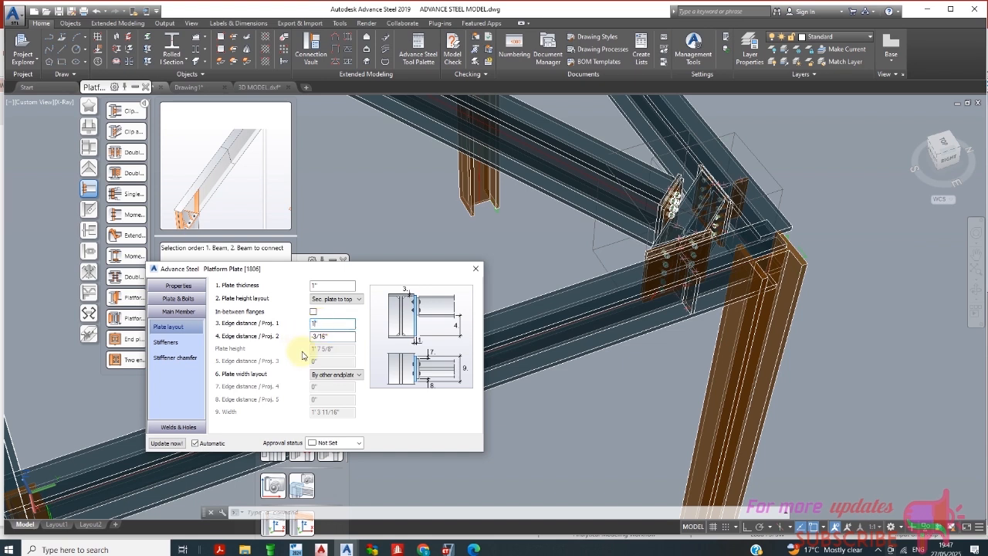
{"action": "left_click", "coordinate": [325, 338]}
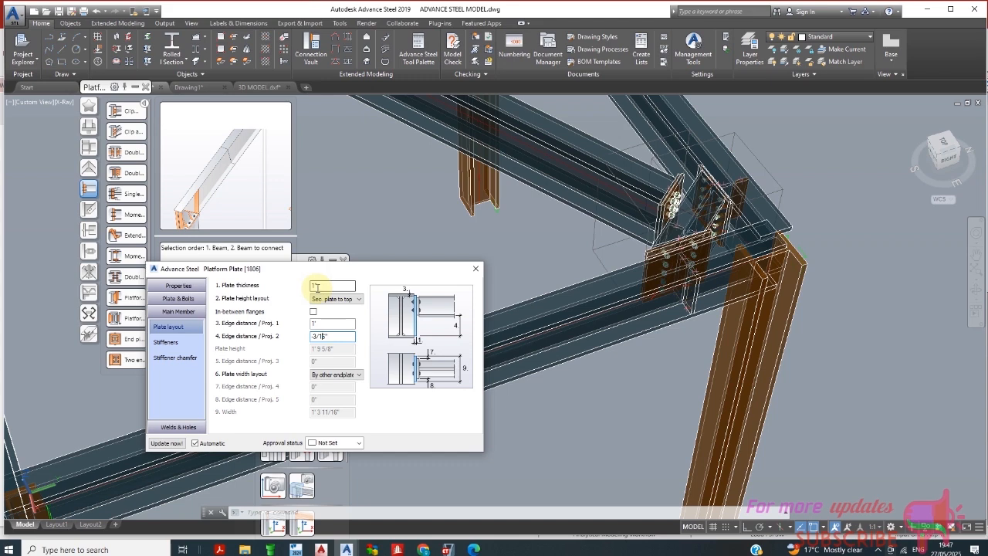
Set the center distance of the connection's horizontal bolts to 8"
{"action": "left_click", "coordinate": [186, 325]}
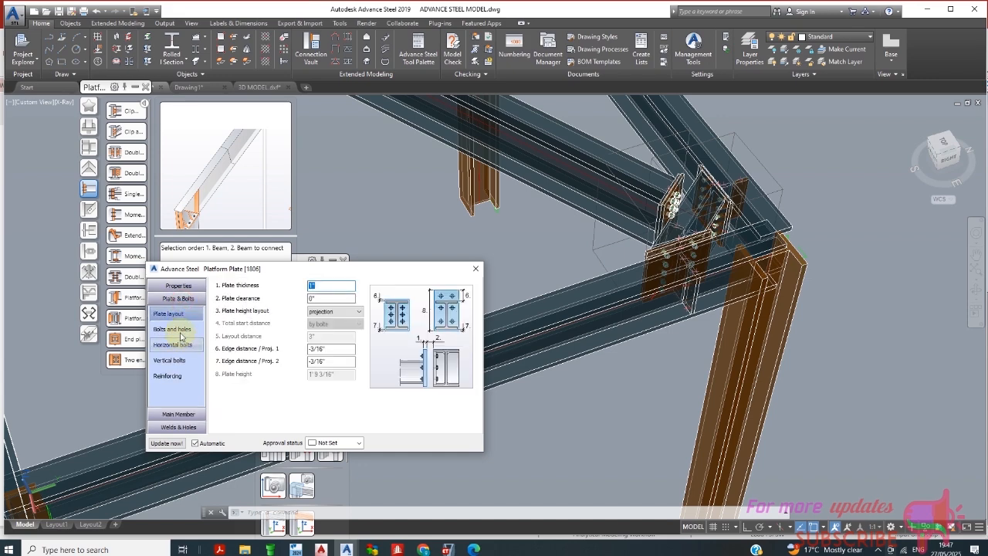
{"action": "left_click", "coordinate": [176, 344]}
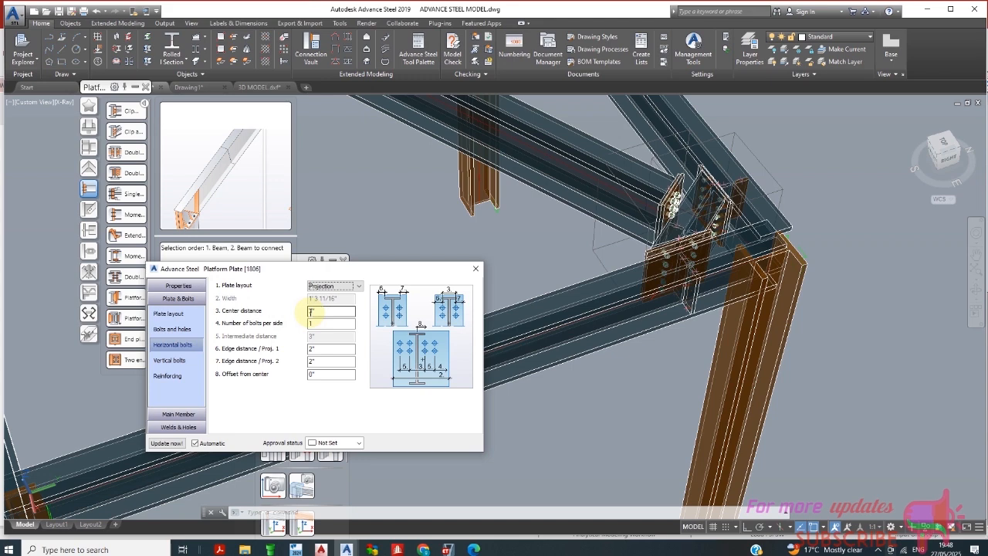
{"action": "double_click", "coordinate": [311, 312]}
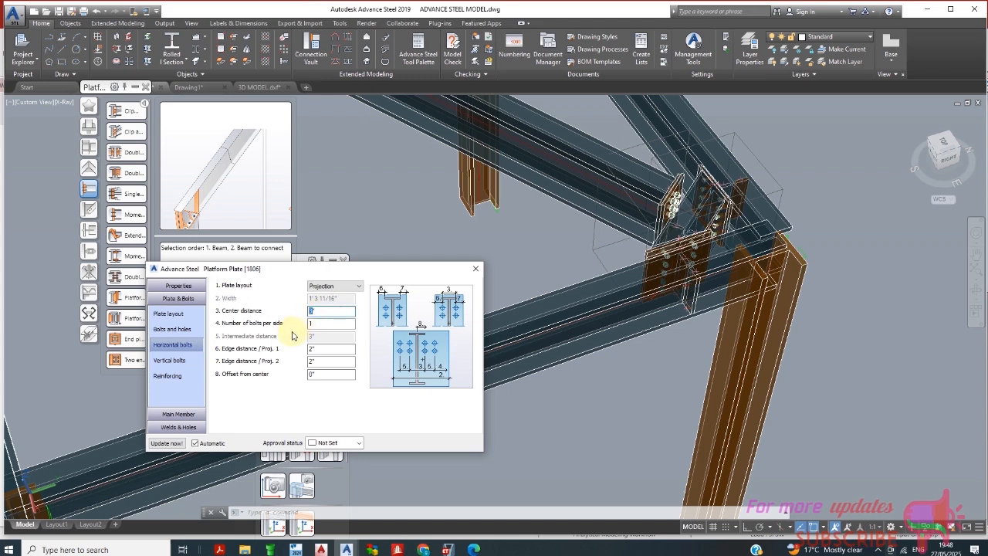
{"action": "left_click", "coordinate": [322, 324]}
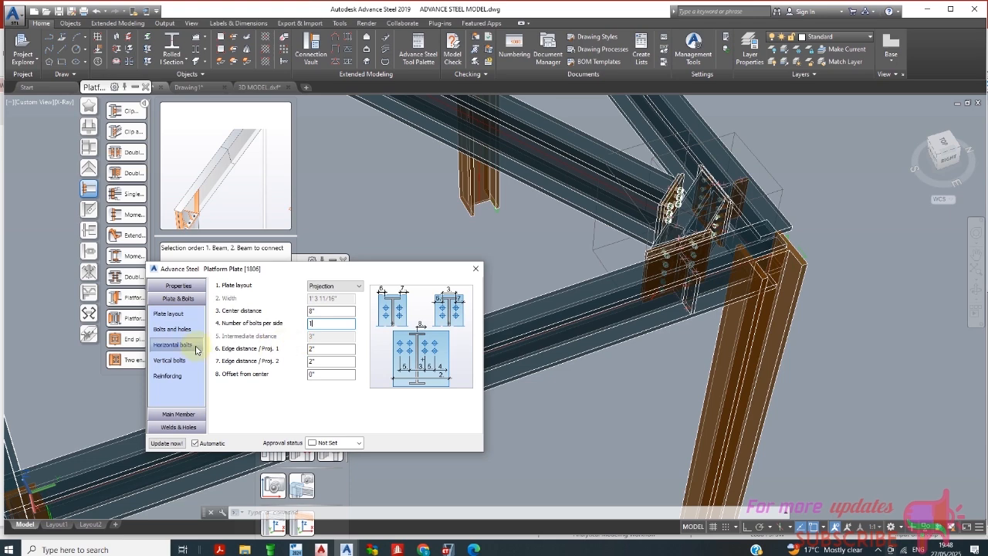
Set the group 1 vertical bolts to 5 lines with a 5" intermediate distance and close the connection settings
{"action": "left_click", "coordinate": [170, 361]}
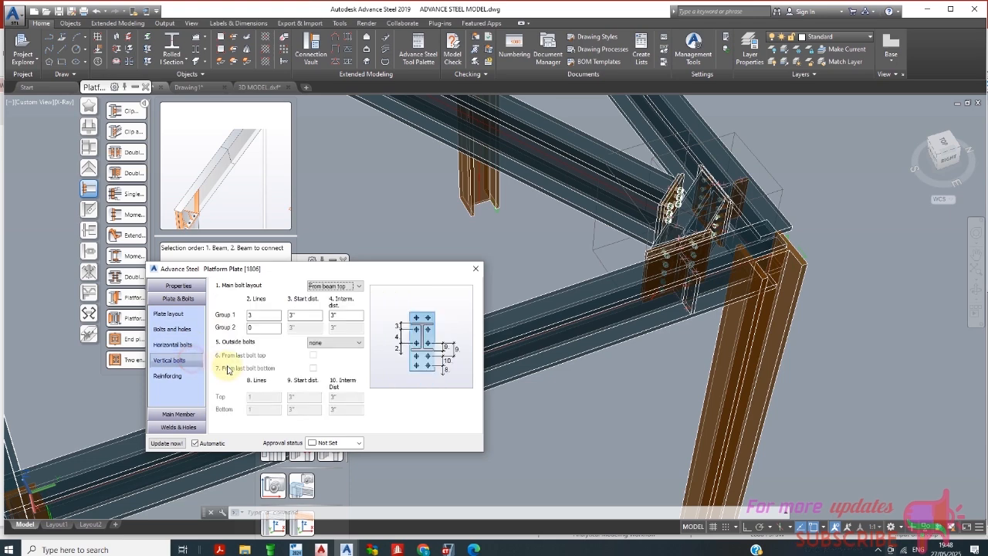
{"action": "left_click", "coordinate": [252, 315]}
{"action": "left_click_drag", "start_coordinate": [251, 325], "coordinate": [238, 337]}
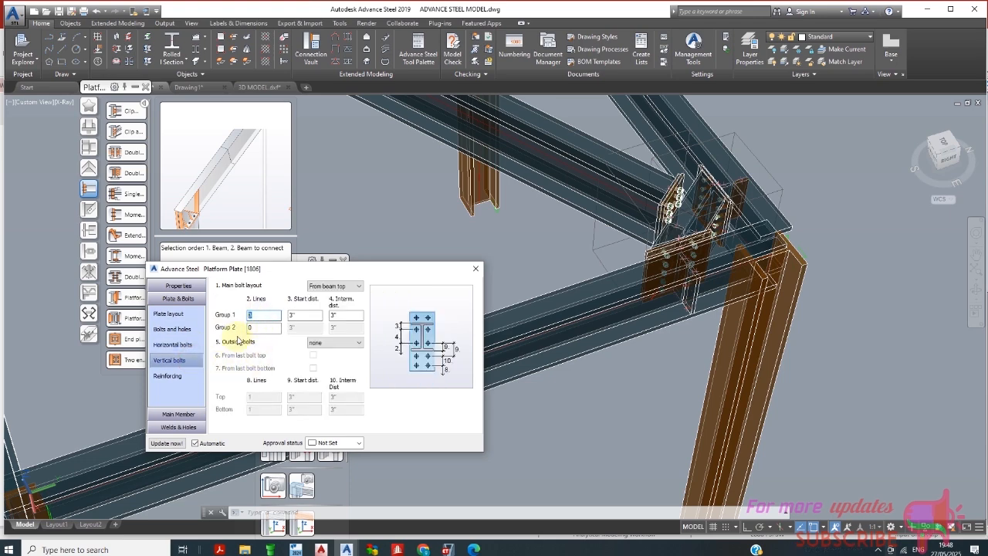
{"action": "type", "text": "5"}
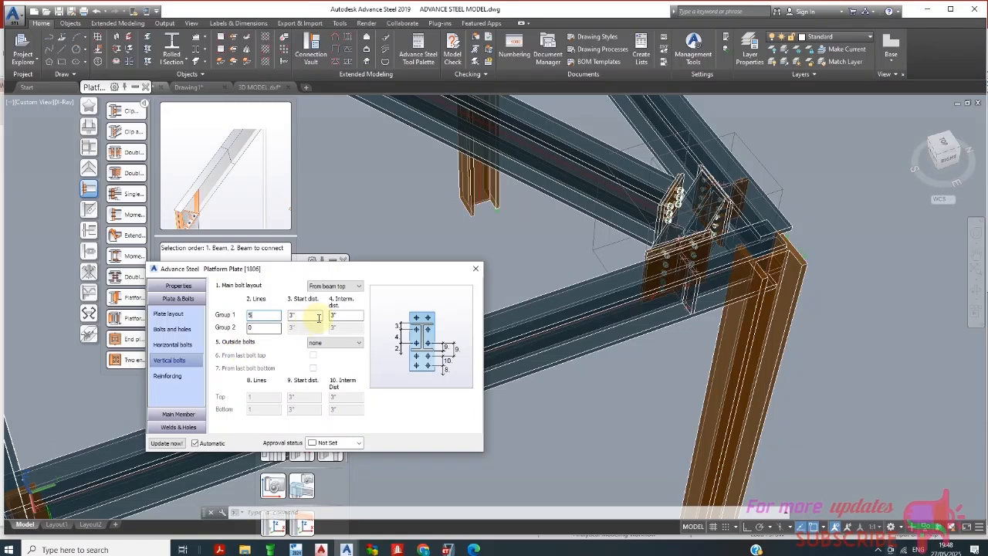
{"action": "left_click", "coordinate": [332, 315]}
{"action": "double_click", "coordinate": [332, 315]}
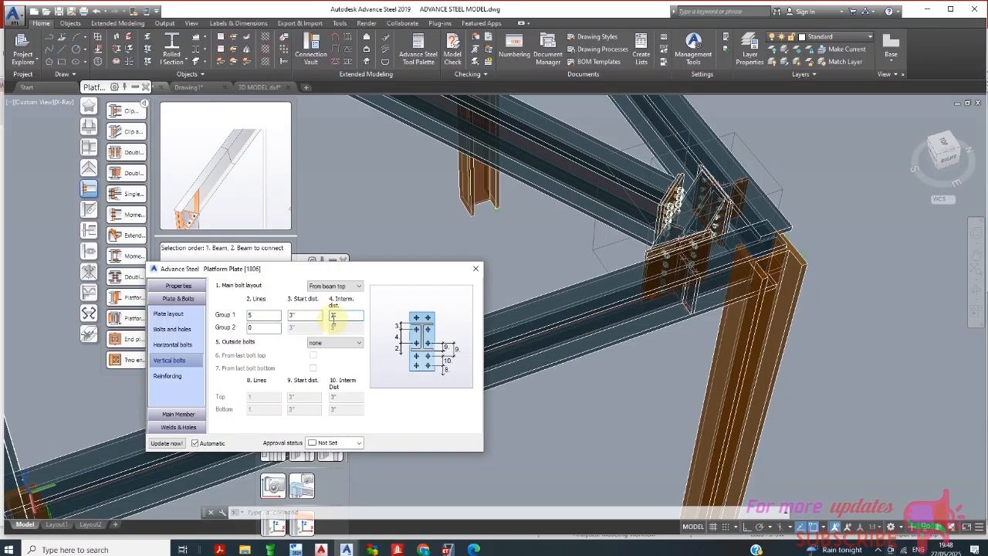
{"action": "left_click_drag", "start_coordinate": [333, 320], "coordinate": [326, 322]}
{"action": "type", "text": "5"}
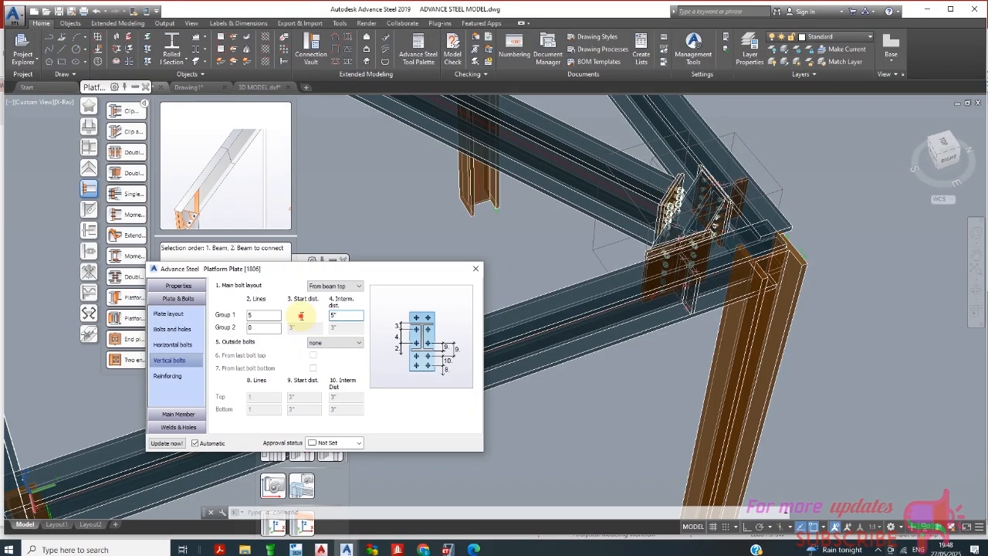
{"action": "double_click", "coordinate": [301, 316]}
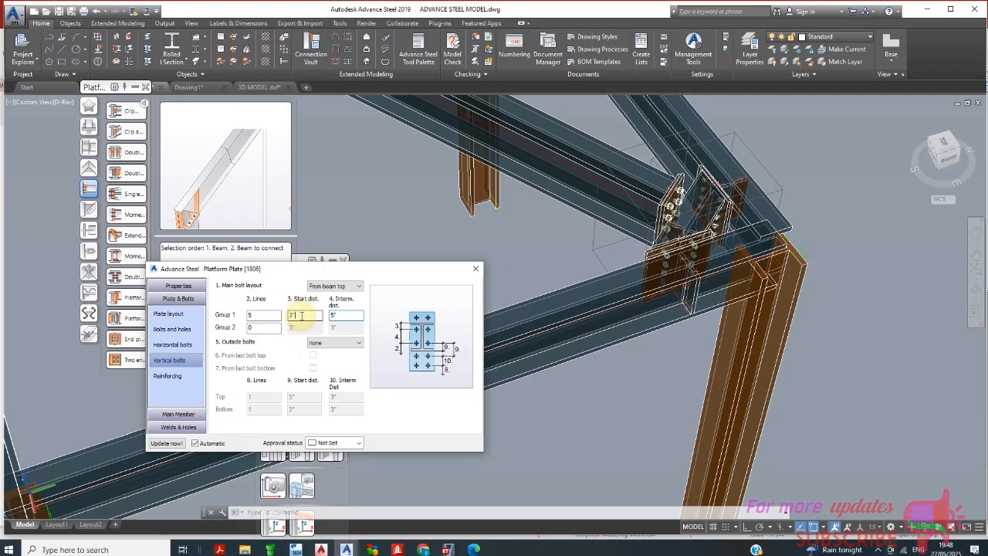
{"action": "left_click", "coordinate": [609, 363]}
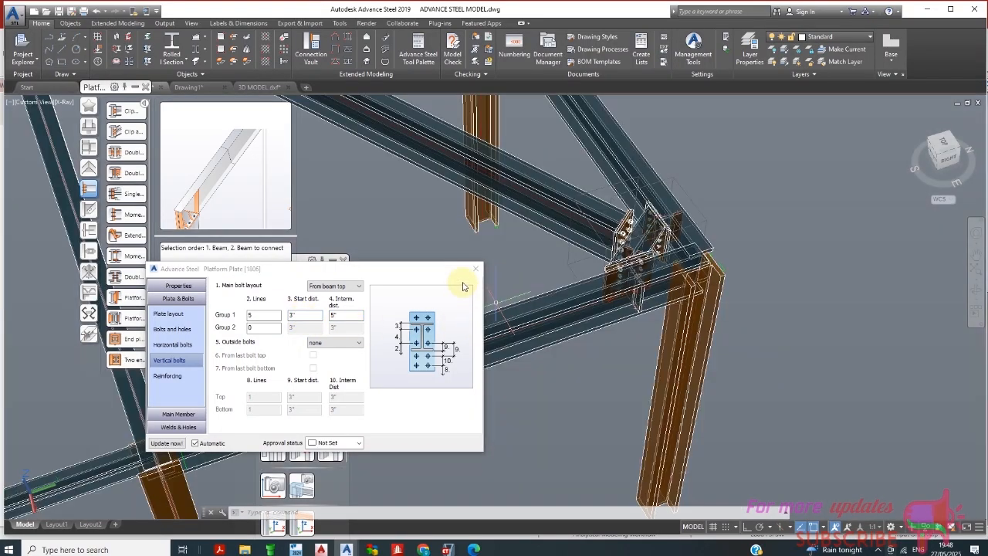
{"action": "left_click", "coordinate": [475, 268]}
Reopen the corner platform plate connection's settings and set the group 1 vertical bolts to 4 lines
{"action": "middle_click_drag", "start_coordinate": [591, 305], "coordinate": [710, 242], "text": "shift"}
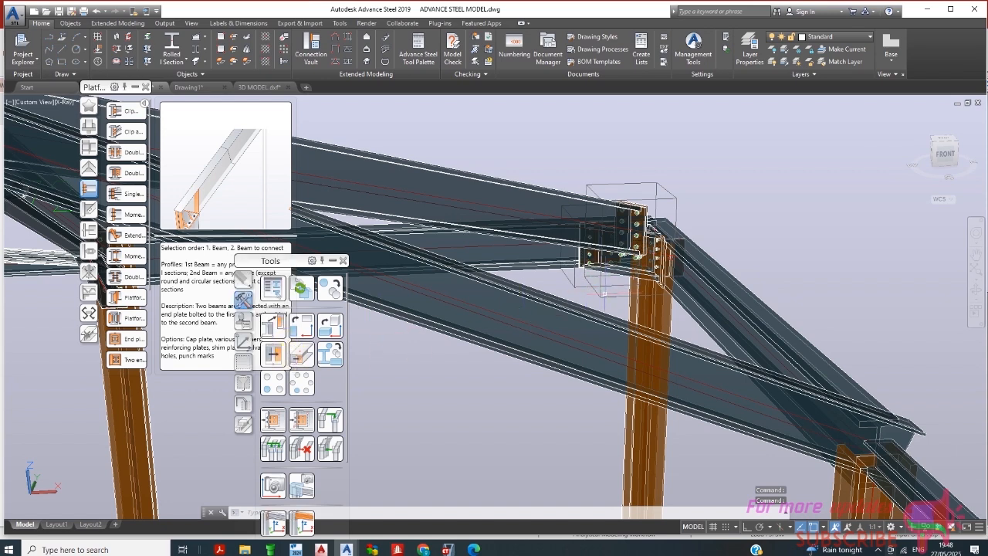
{"action": "left_click", "coordinate": [604, 295]}
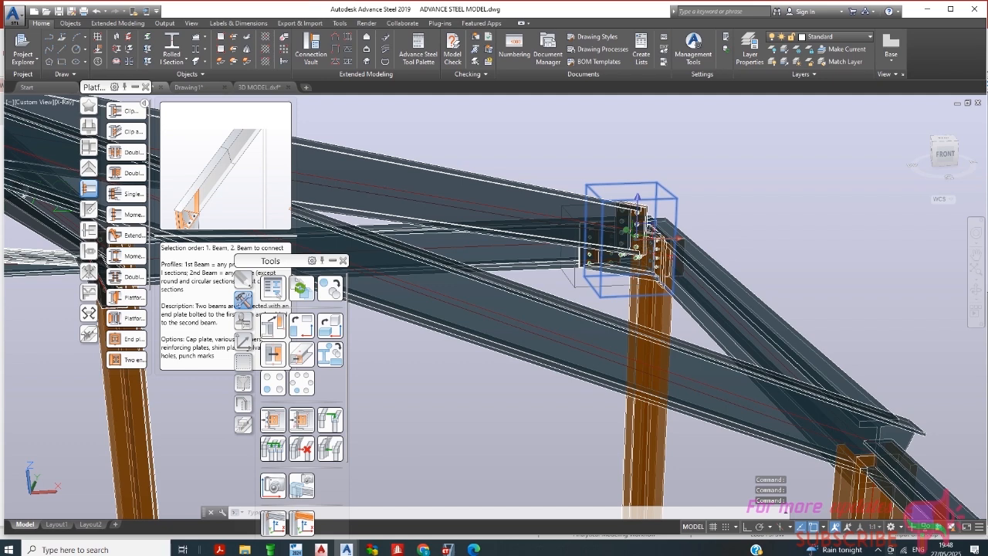
{"action": "double_click", "coordinate": [606, 295]}
{"action": "right_click", "coordinate": [515, 415]}
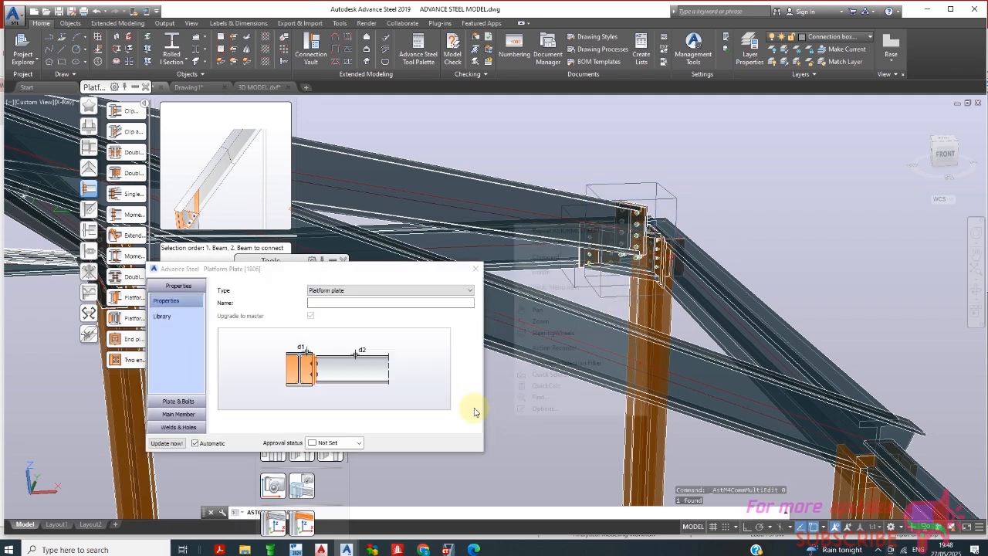
{"action": "left_click", "coordinate": [179, 401]}
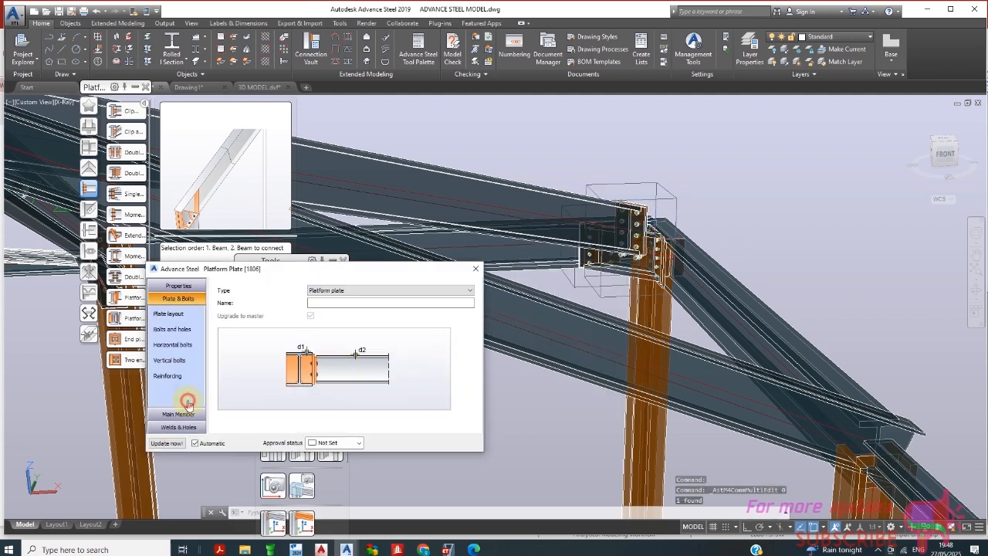
{"action": "left_click", "coordinate": [173, 344]}
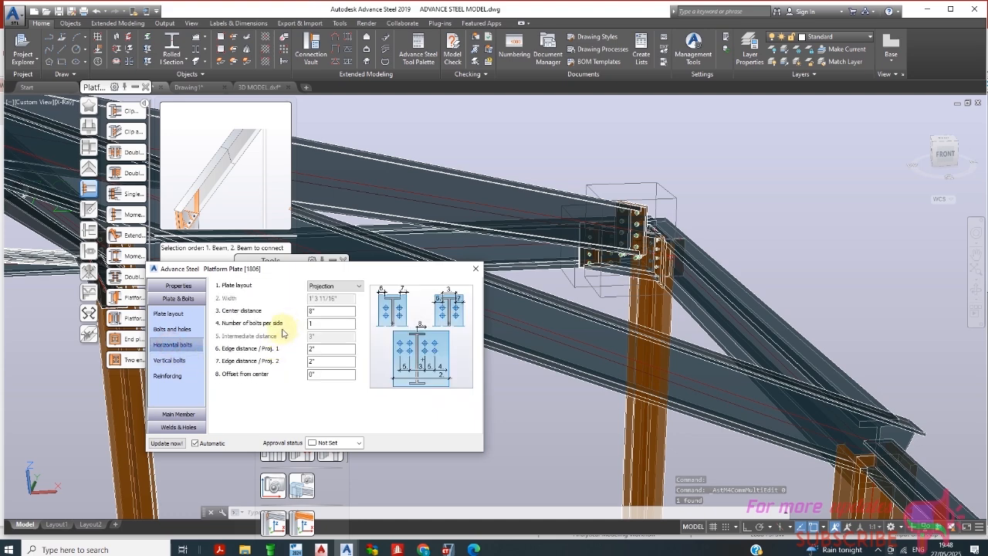
{"action": "left_click", "coordinate": [169, 360]}
{"action": "left_click", "coordinate": [253, 315]}
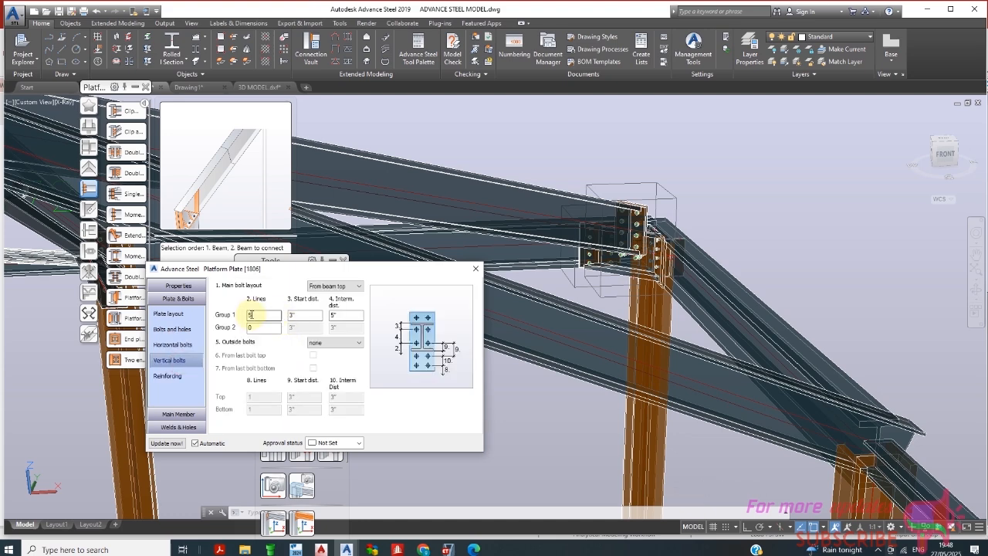
{"action": "double_click", "coordinate": [258, 316]}
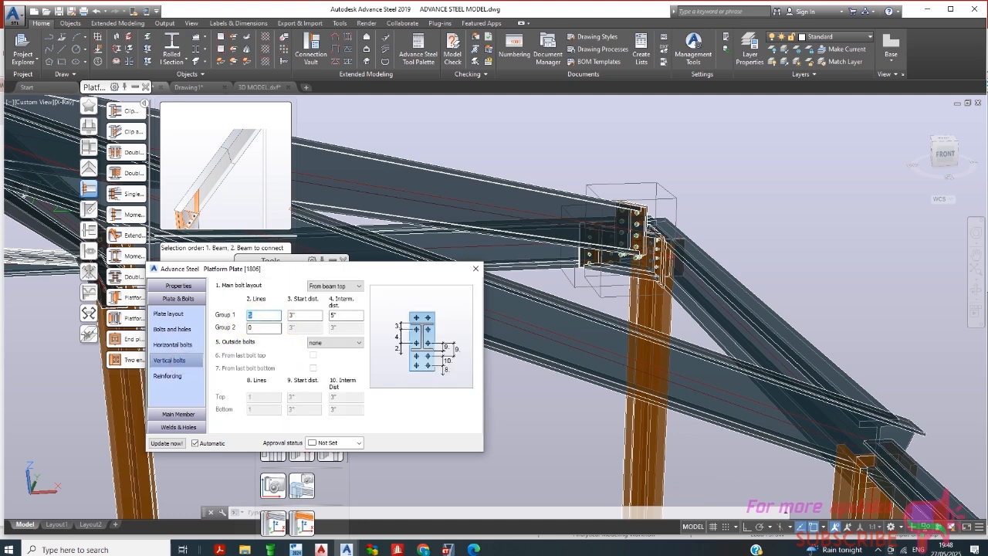
{"action": "type", "text": "4"}
{"action": "left_click", "coordinate": [308, 316]}
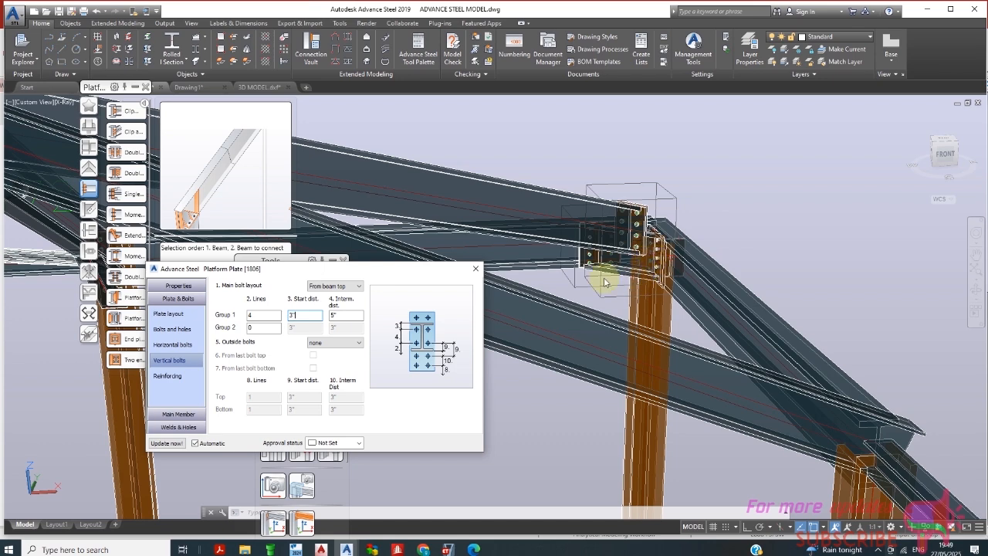
Set the main member plate's Edge distance / Proj. 2 to 24"
{"action": "left_click", "coordinate": [185, 414]}
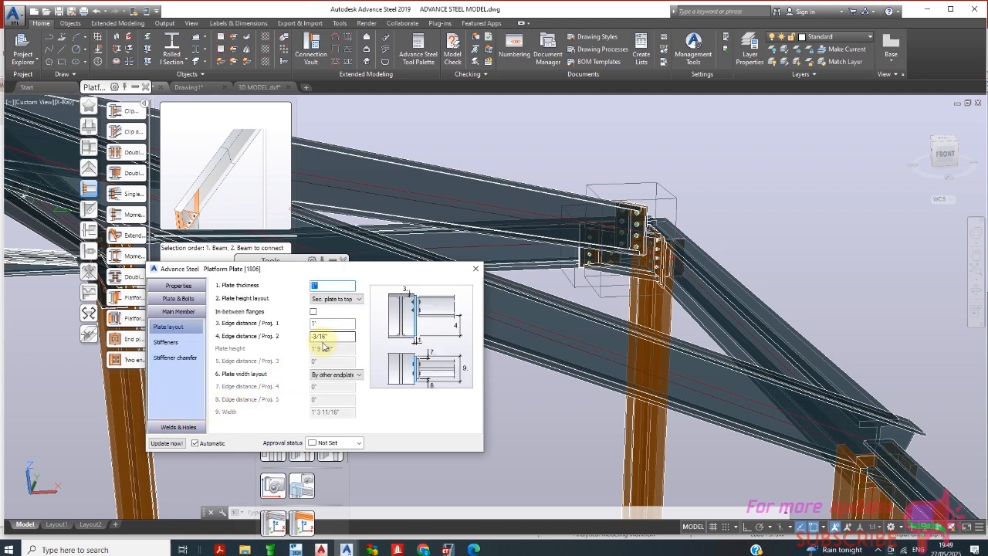
{"action": "left_click", "coordinate": [320, 339]}
{"action": "double_click", "coordinate": [324, 338]}
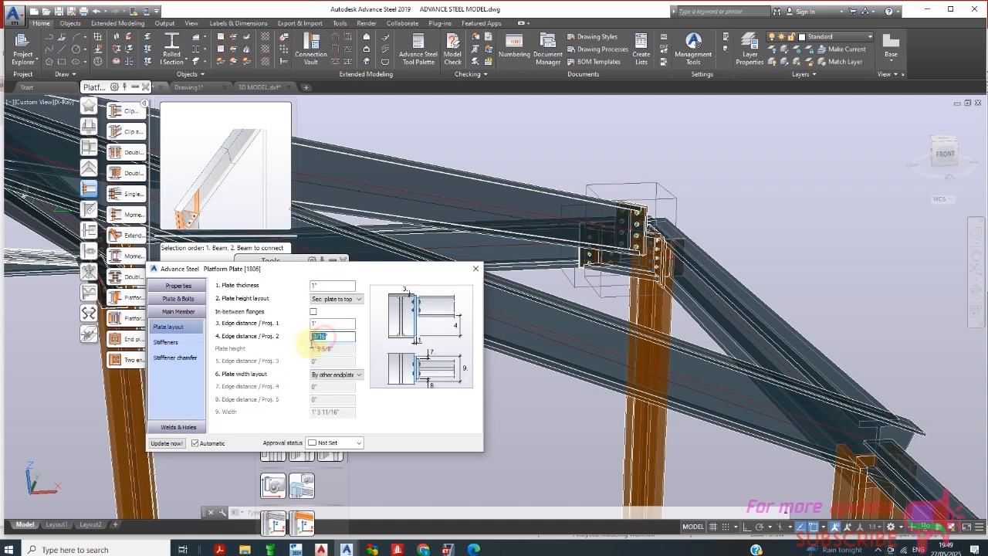
{"action": "type", "text": "24"}
{"action": "key", "text": "shift+Tab"}
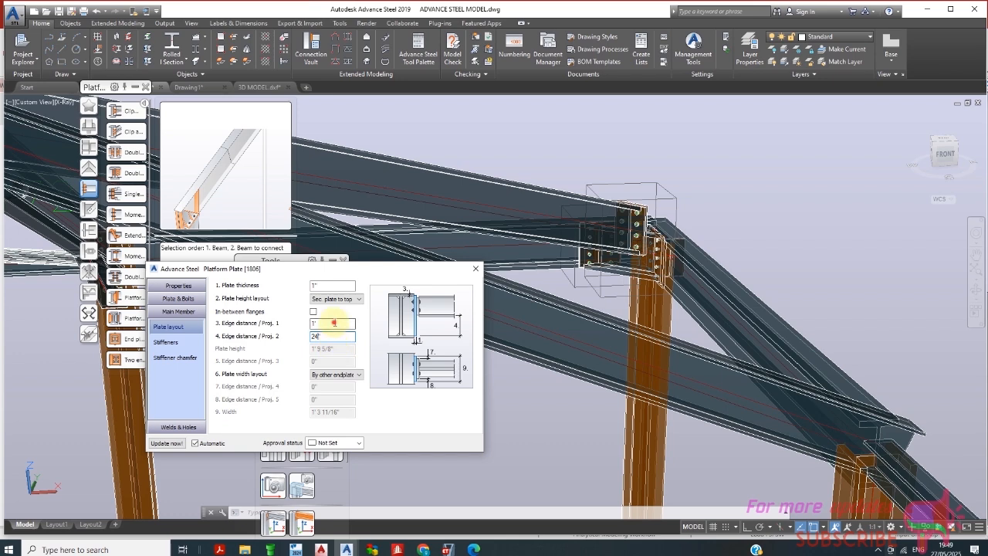
{"action": "key", "text": "Tab"}
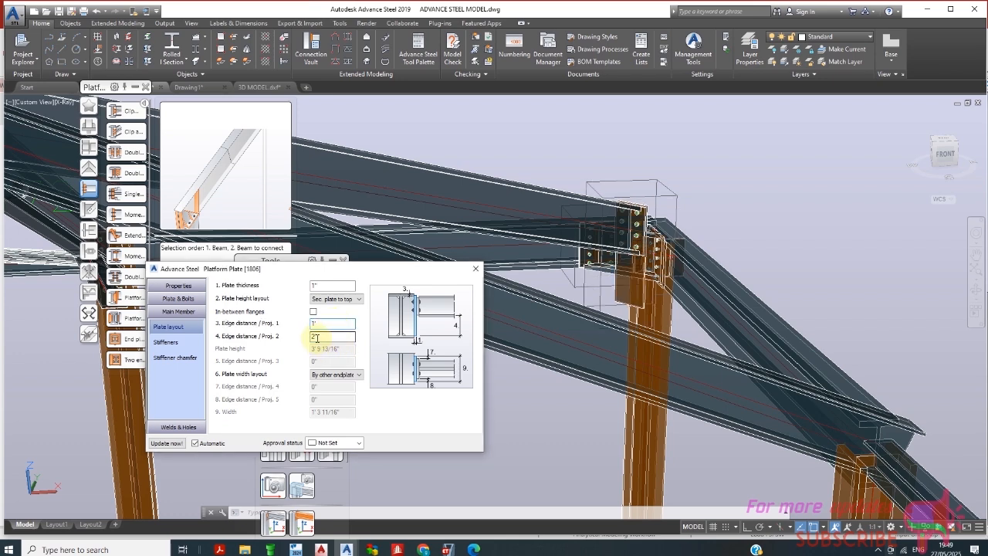
Reduce the main member plate's Edge distance / Proj. 2 to 1'
{"action": "type", "text": "12"}
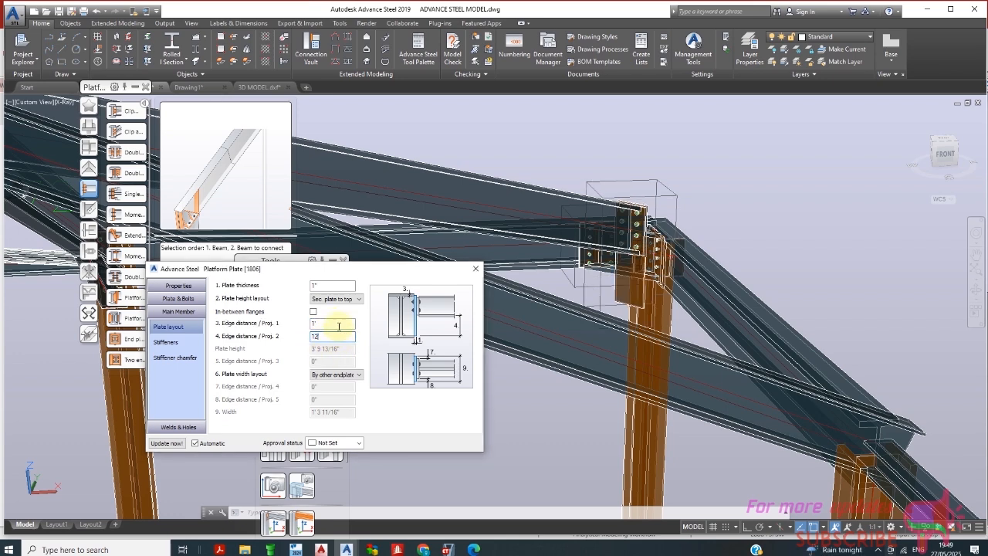
{"action": "left_click", "coordinate": [342, 324]}
{"action": "left_click", "coordinate": [341, 335]}
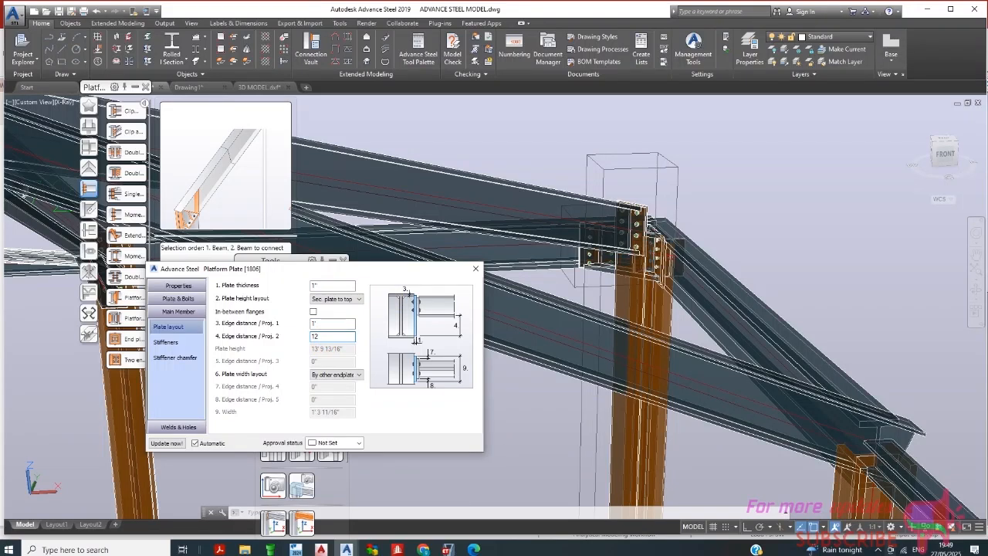
{"action": "left_click", "coordinate": [327, 322]}
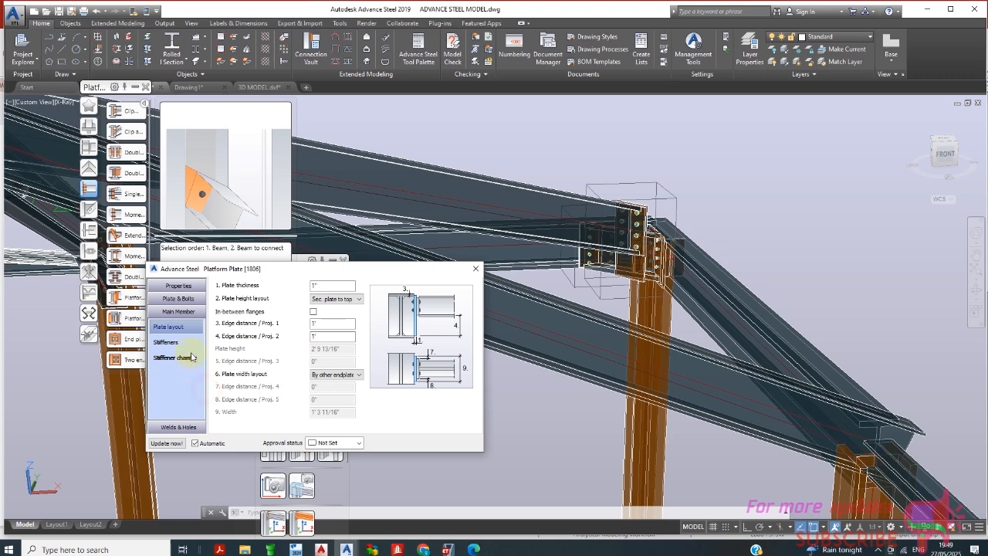
Set Edge distance / Proj. 2 of the beam's bolted end plate to 1'
{"action": "left_click", "coordinate": [184, 298]}
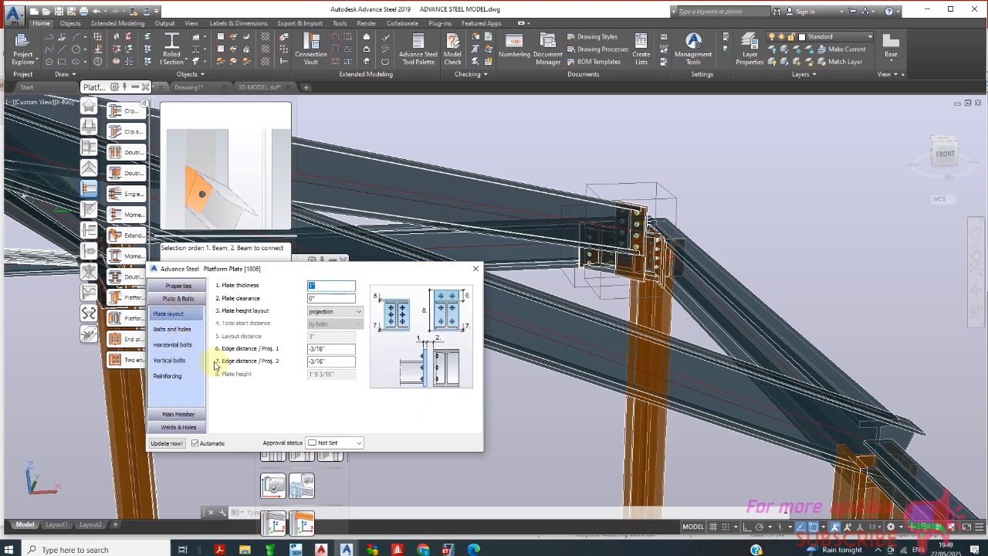
{"action": "left_click", "coordinate": [316, 361]}
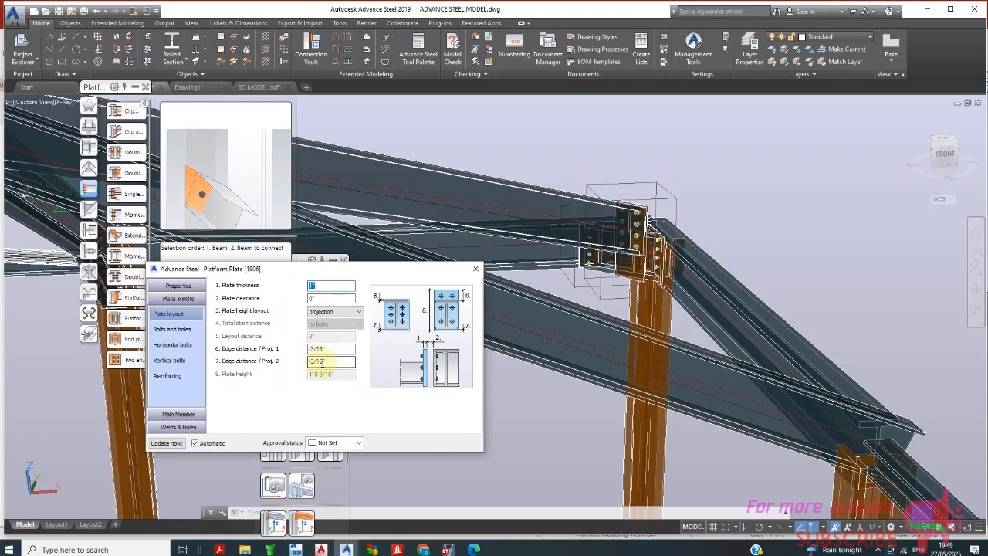
{"action": "double_click", "coordinate": [316, 361]}
{"action": "type", "text": "1"}
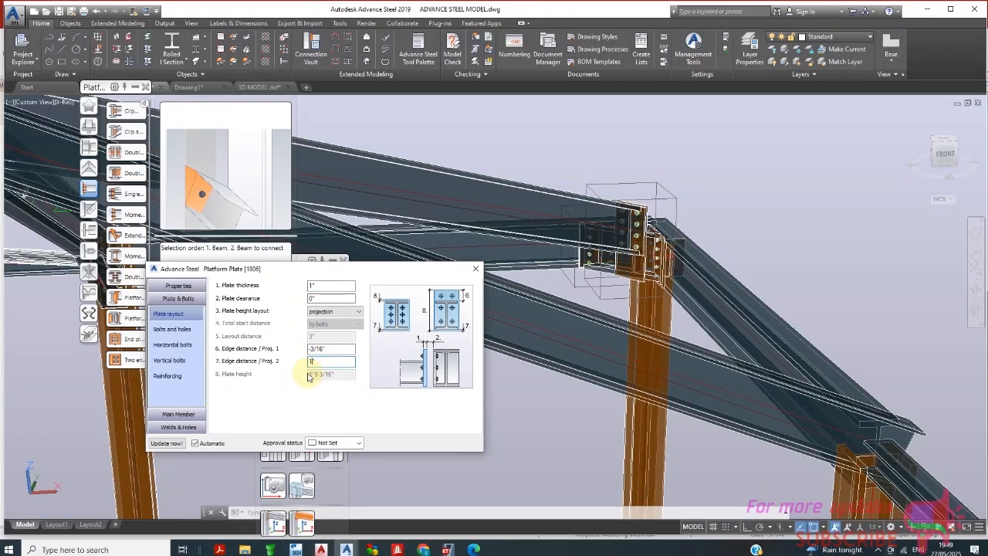
{"action": "left_click", "coordinate": [320, 349]}
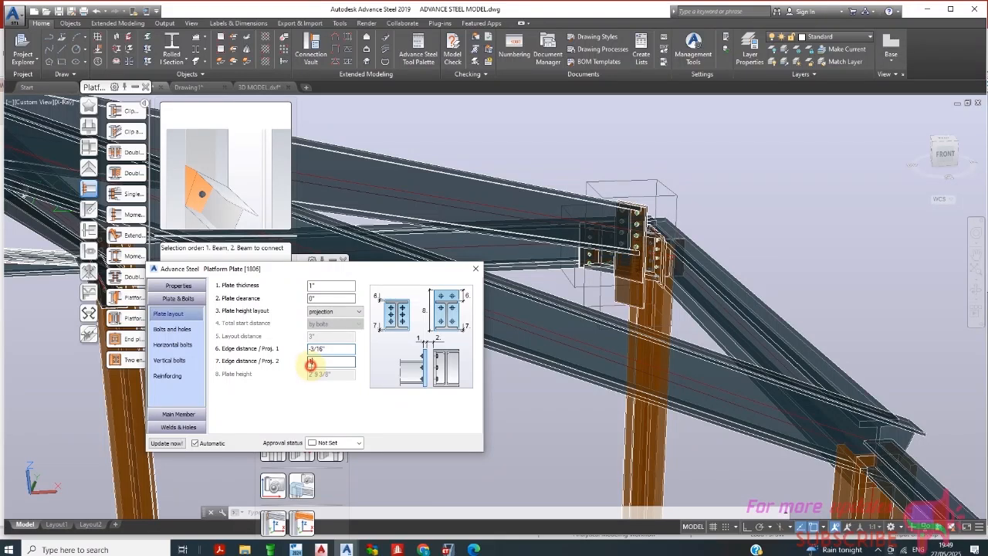
Try 8" and 4" for Edge distance / Proj. 2 of the beam's bolted end plate
{"action": "left_click", "coordinate": [311, 363]}
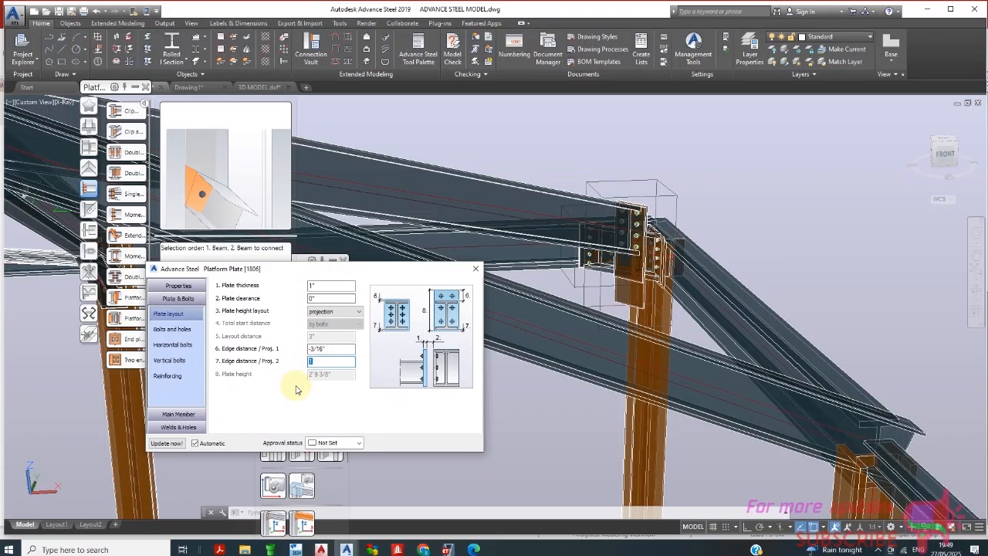
{"action": "type", "text": "8"}
{"action": "left_click", "coordinate": [328, 351]}
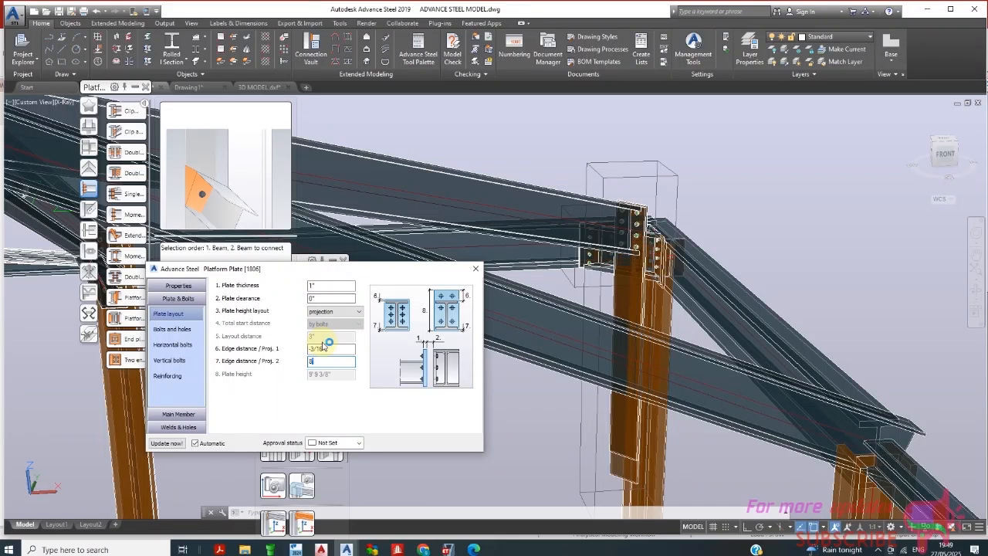
{"action": "left_click", "coordinate": [324, 347]}
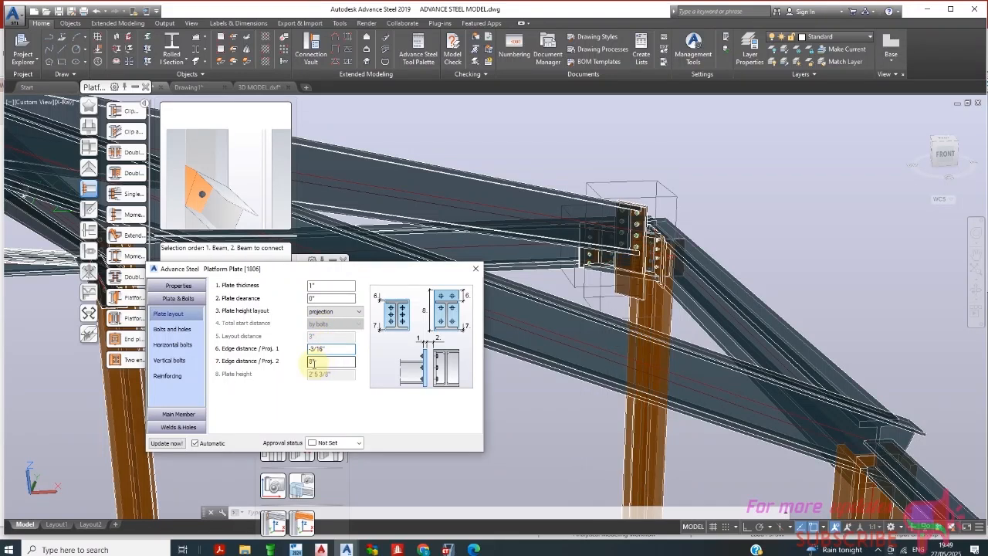
{"action": "left_click", "coordinate": [312, 363]}
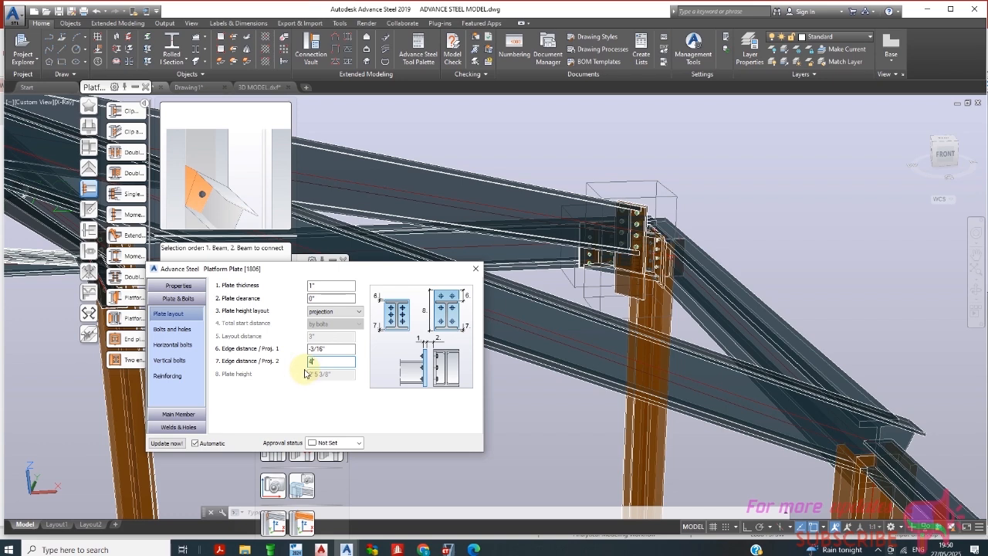
{"action": "type", "text": "4"}
{"action": "left_click", "coordinate": [323, 349]}
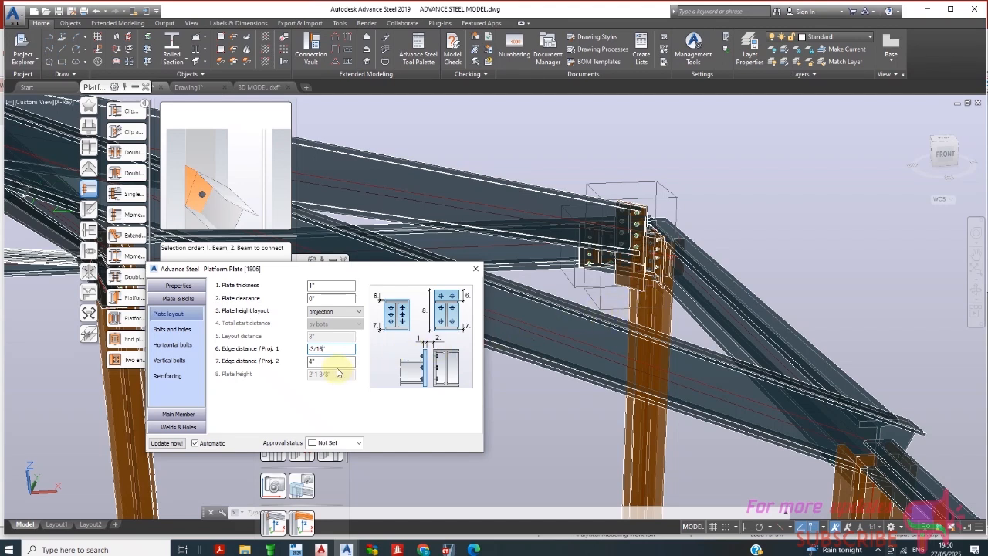
Set Edge distance / Proj. 2 of the main member plate to 2'
{"action": "left_click", "coordinate": [178, 413]}
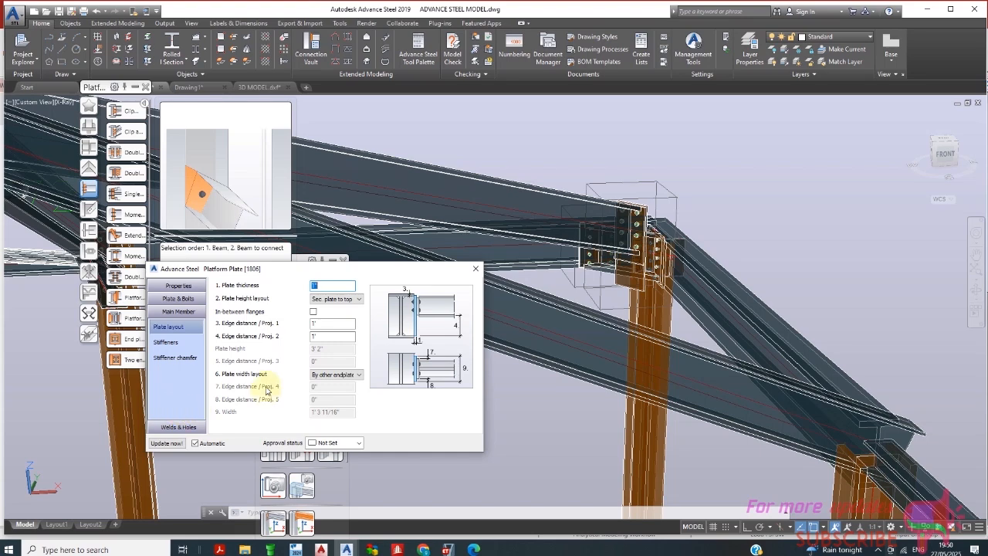
{"action": "left_click", "coordinate": [316, 337]}
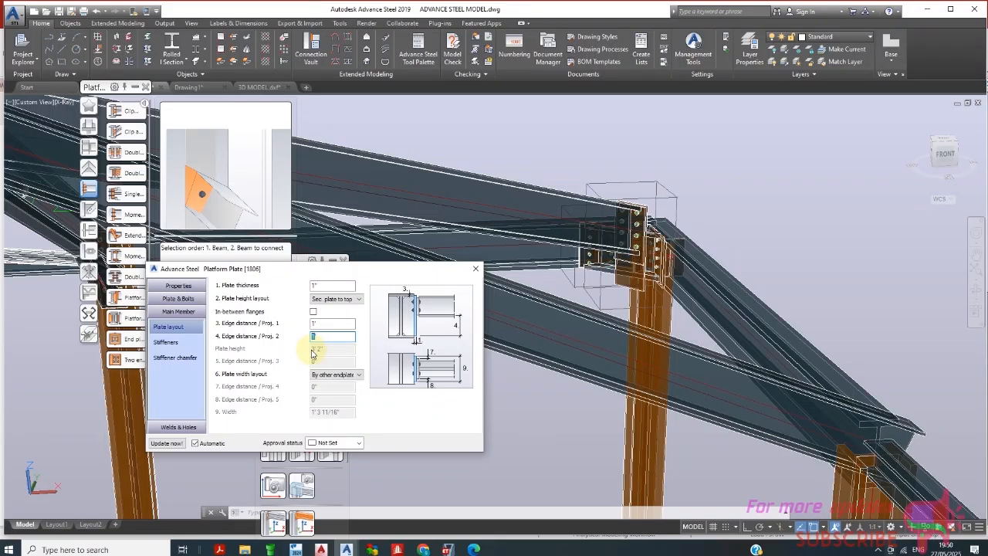
{"action": "type", "text": "2"}
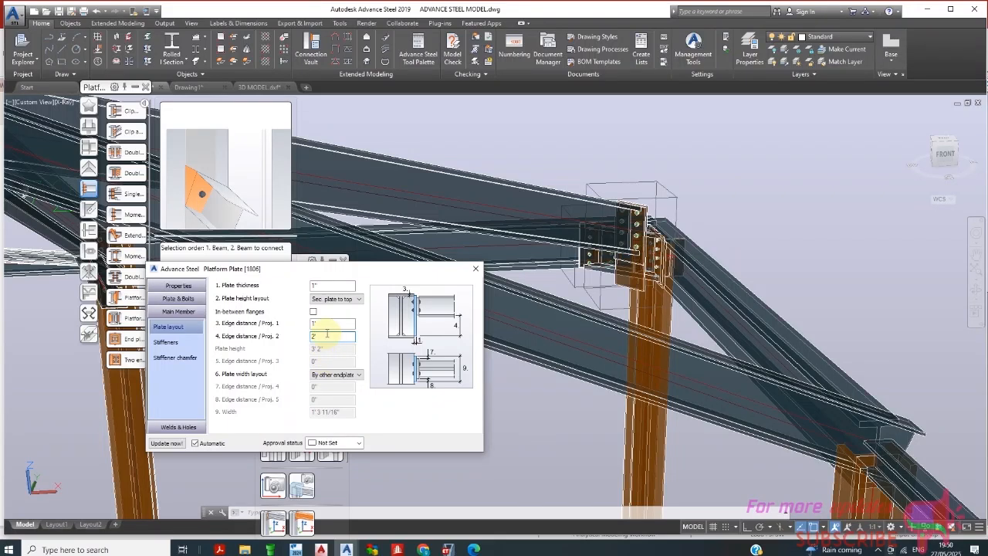
{"action": "left_click", "coordinate": [327, 323]}
Shorten the main member plate by setting its Edge distance / Proj. 2 to 1'
{"action": "left_click", "coordinate": [327, 335]}
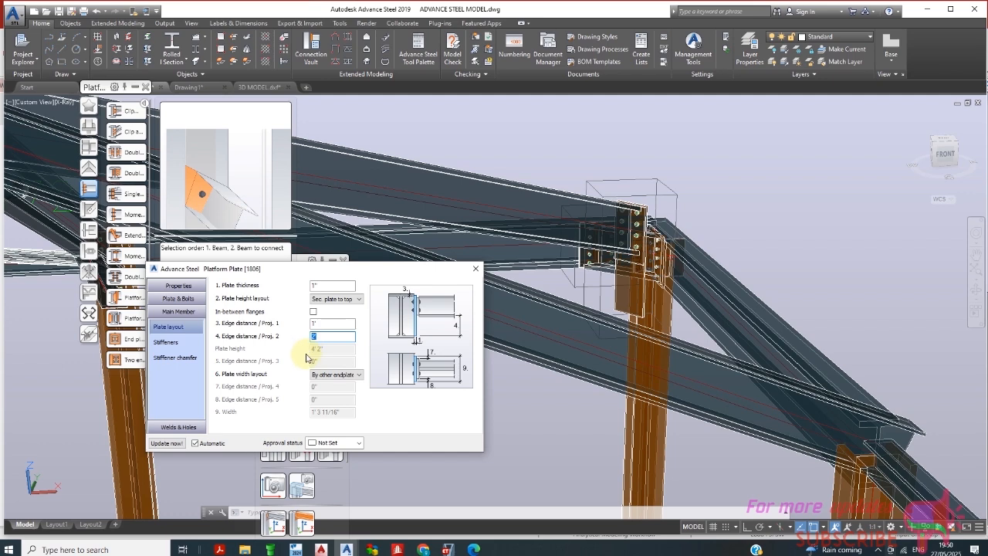
{"action": "type", "text": "1"}
{"action": "left_click", "coordinate": [323, 322]}
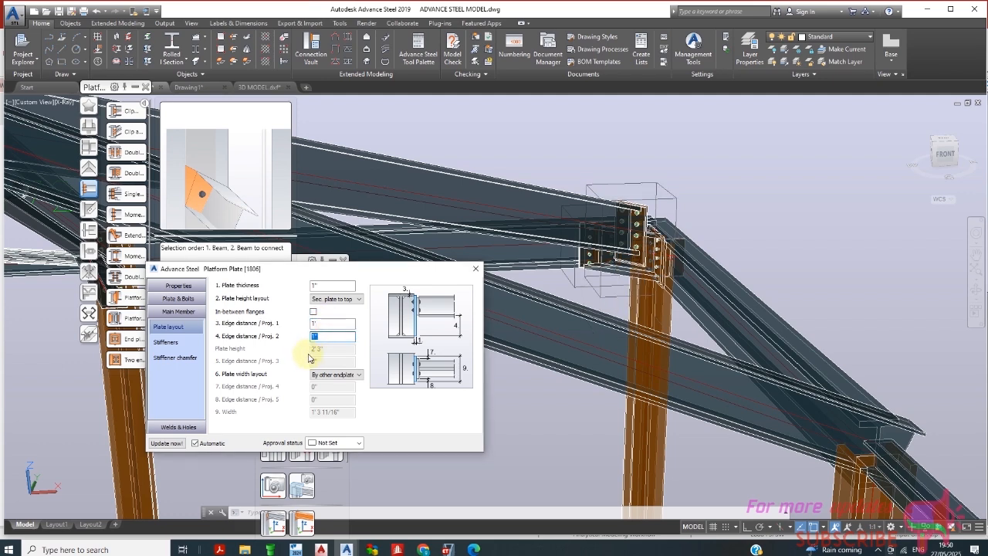
{"action": "left_click", "coordinate": [320, 325]}
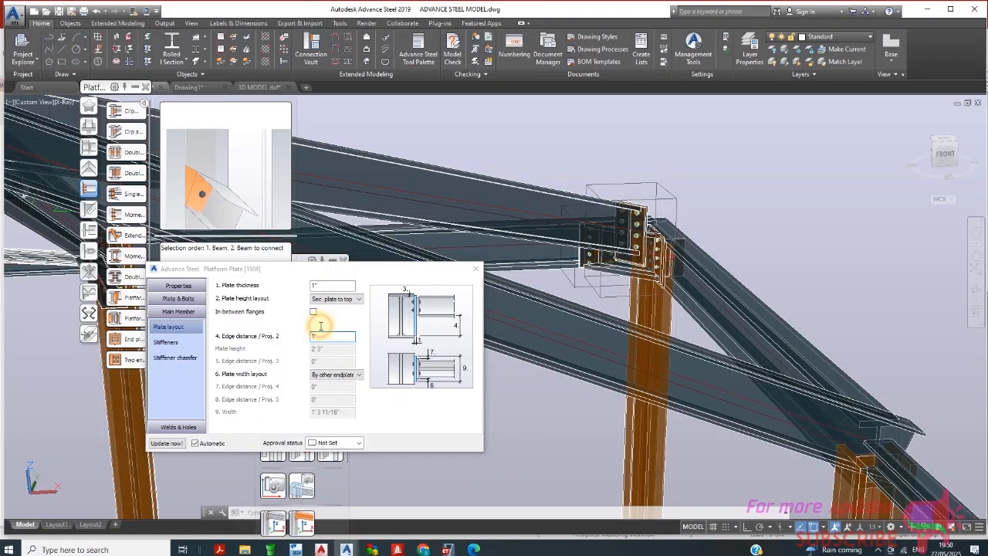
Change the main member plate's Edge distance / Proj. 2 to 8"
{"action": "left_click", "coordinate": [321, 337]}
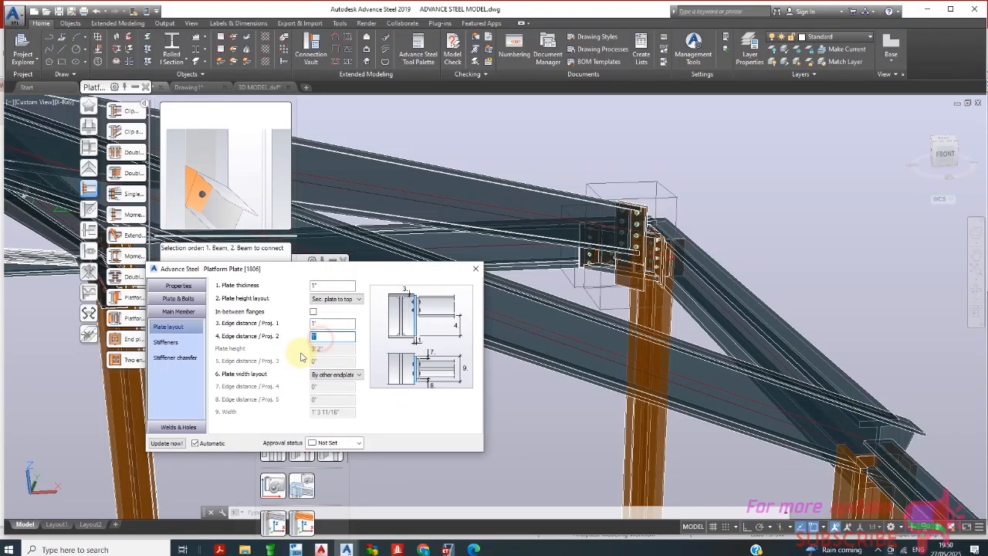
{"action": "type", "text": "8"}
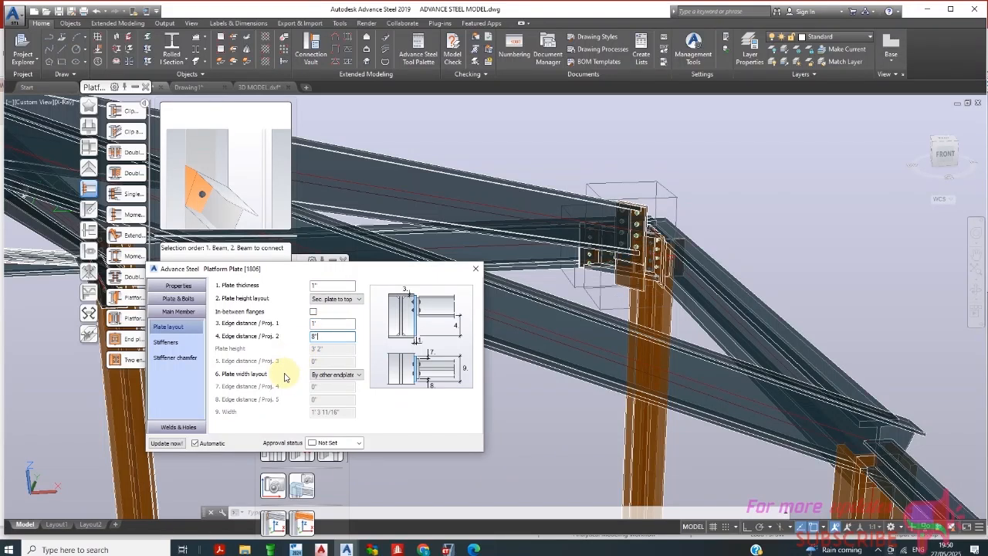
{"action": "left_click", "coordinate": [323, 323]}
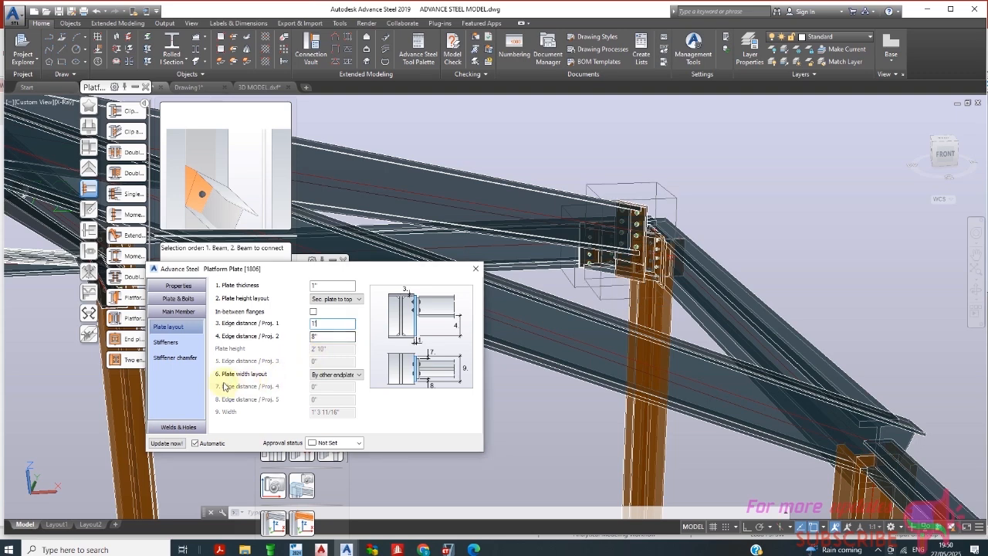
Increase Edge distance / Proj. 2 of the beam's bolted end plate to 8"
{"action": "left_click", "coordinate": [180, 300]}
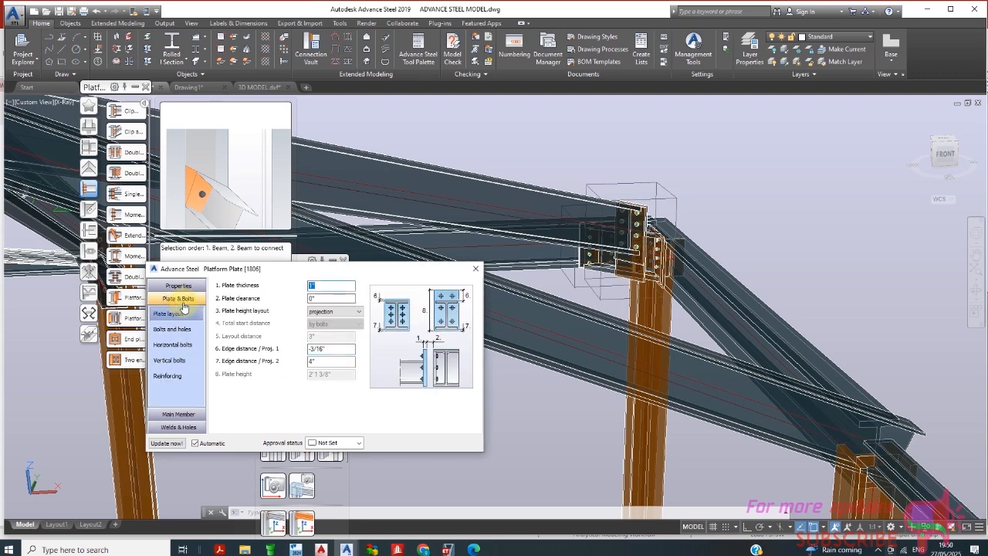
{"action": "left_click", "coordinate": [313, 363]}
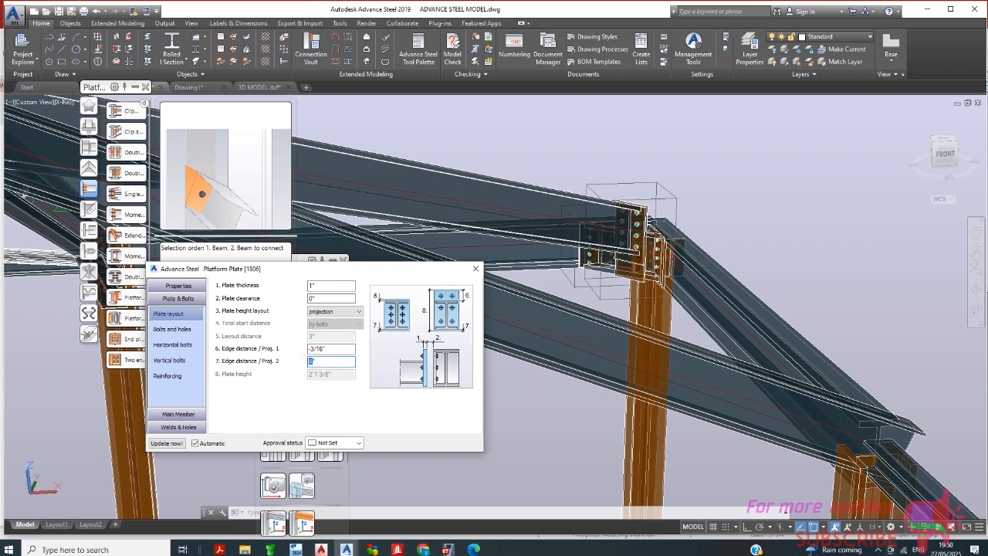
{"action": "left_click", "coordinate": [320, 352]}
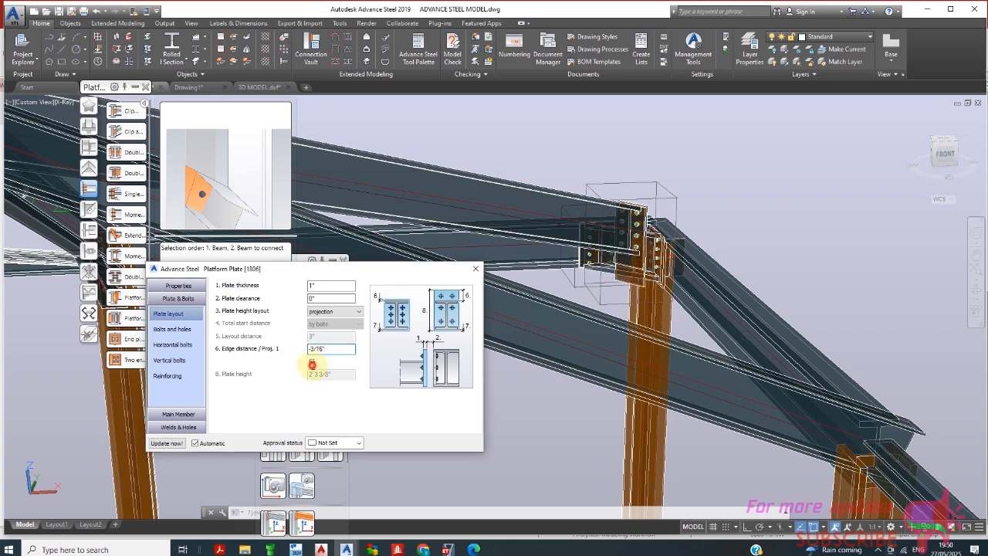
{"action": "double_click", "coordinate": [313, 364]}
{"action": "type", "text": "8"}
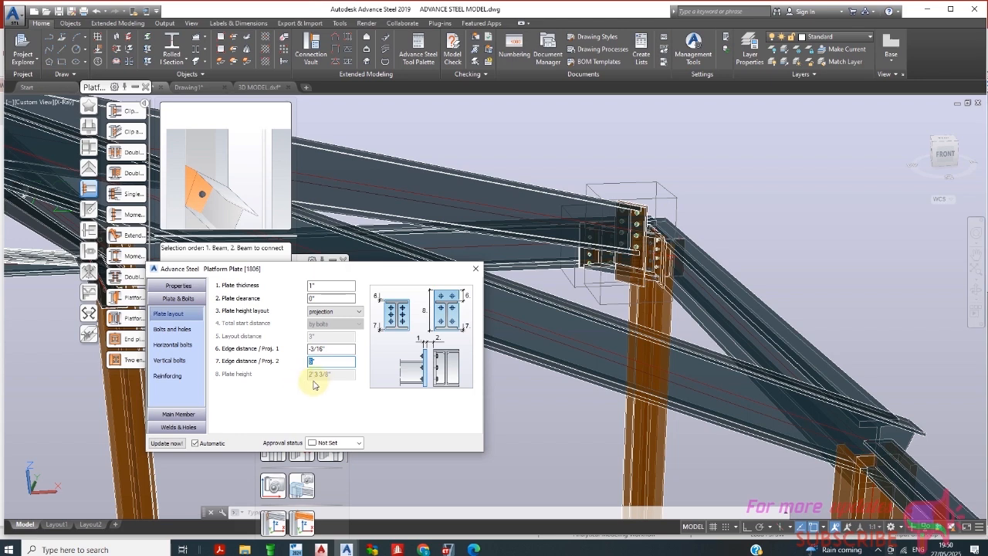
{"action": "left_click", "coordinate": [328, 349]}
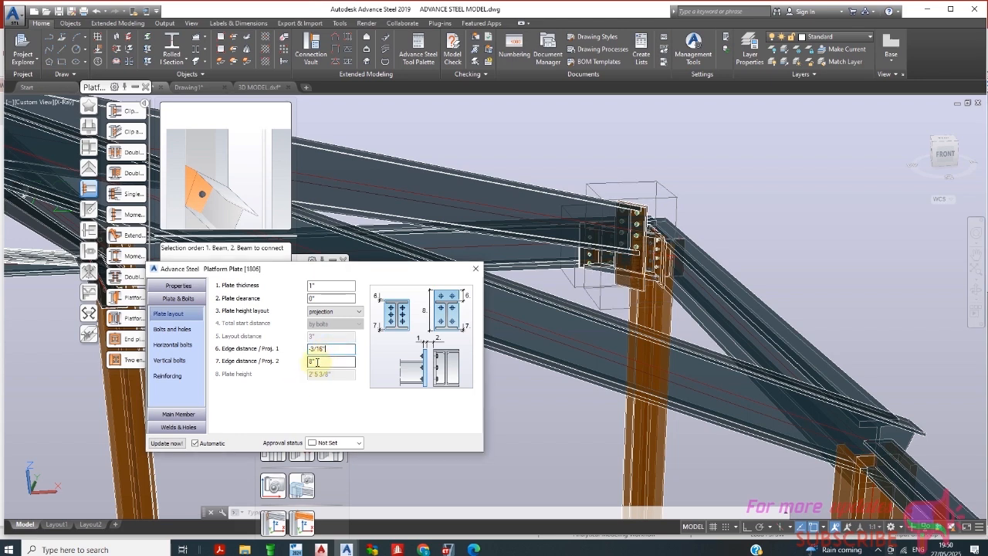
Set Edge distance / Proj. 2 of the beam's bolted end plate to 12"
{"action": "left_click_drag", "start_coordinate": [315, 363], "coordinate": [304, 368]}
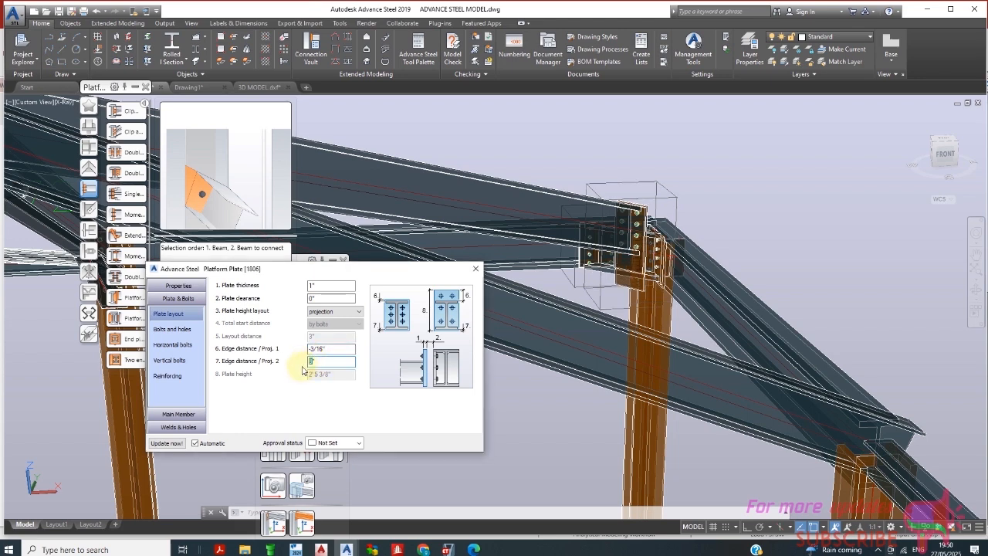
{"action": "type", "text": "12"}
{"action": "left_click", "coordinate": [324, 350]}
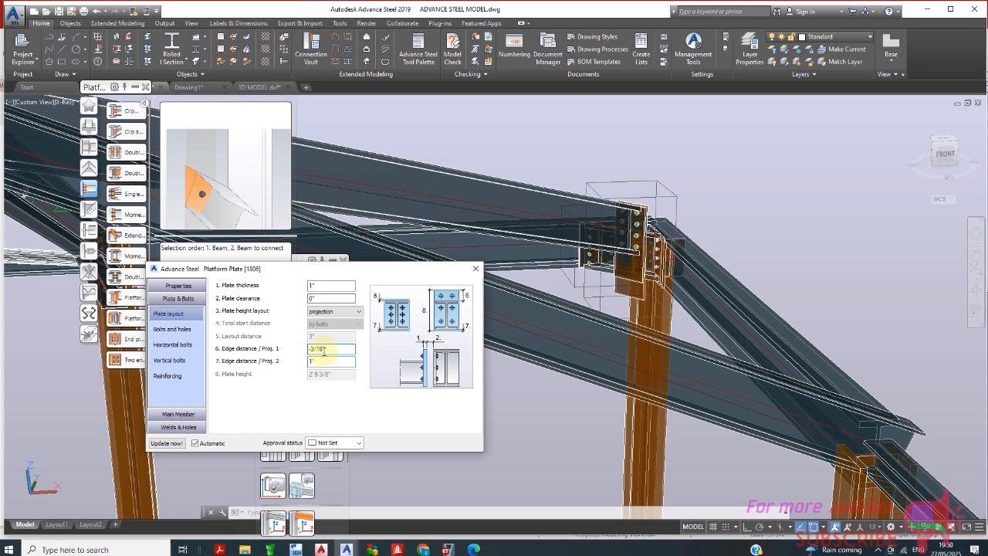
Set Edge distance / Proj. 2 of the main member plate to 1" in the platform plate connection
{"action": "left_click", "coordinate": [179, 413]}
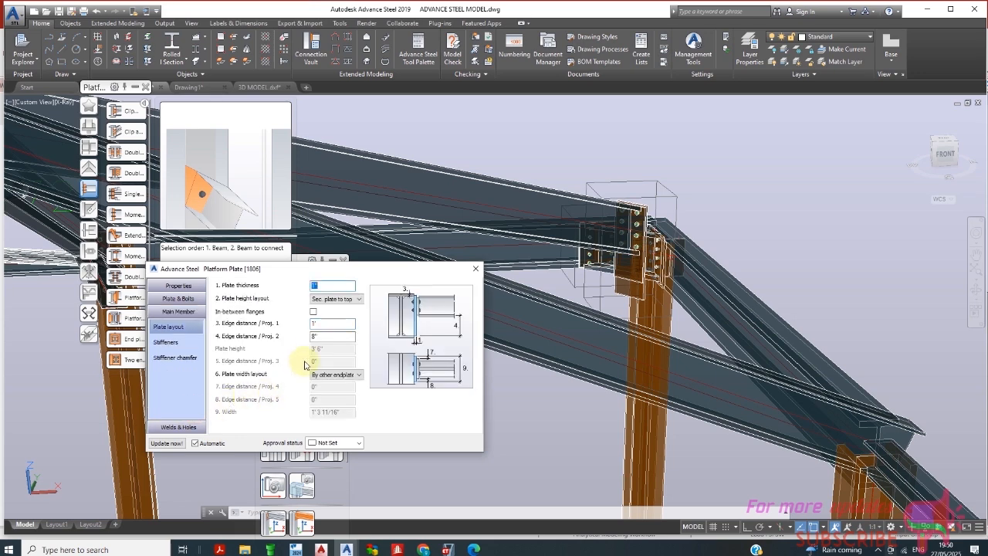
{"action": "left_click", "coordinate": [315, 335]}
{"action": "double_click", "coordinate": [316, 335]}
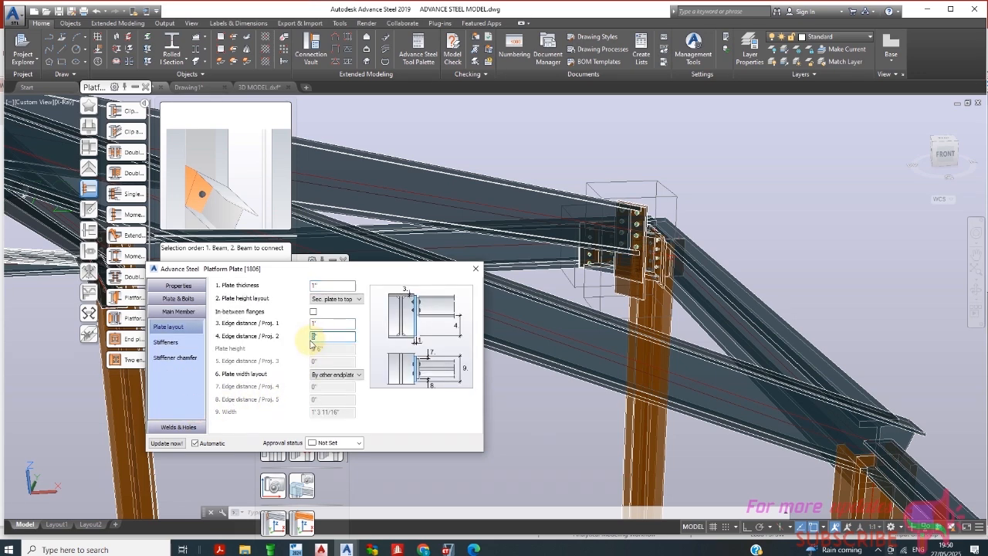
{"action": "type", "text": "1"}
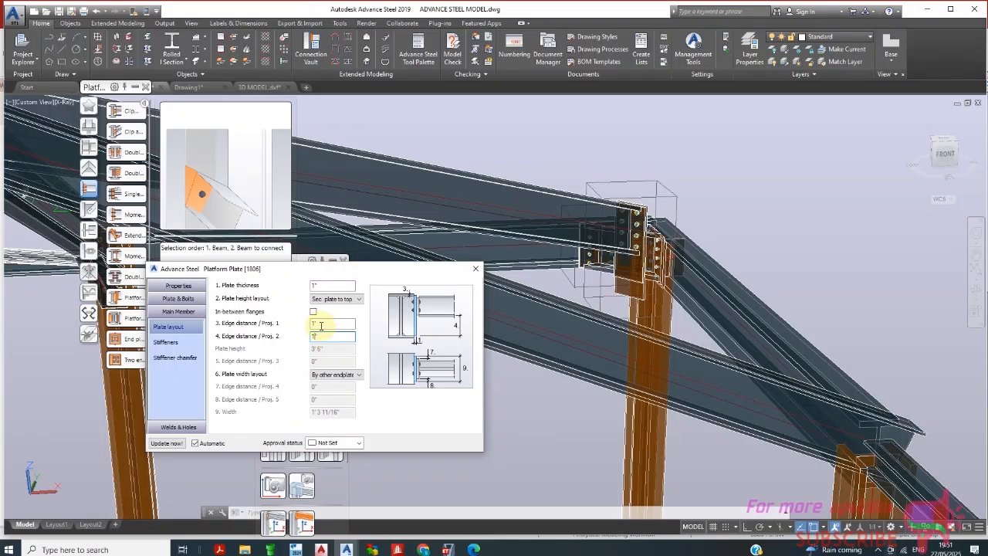
{"action": "left_click", "coordinate": [319, 324]}
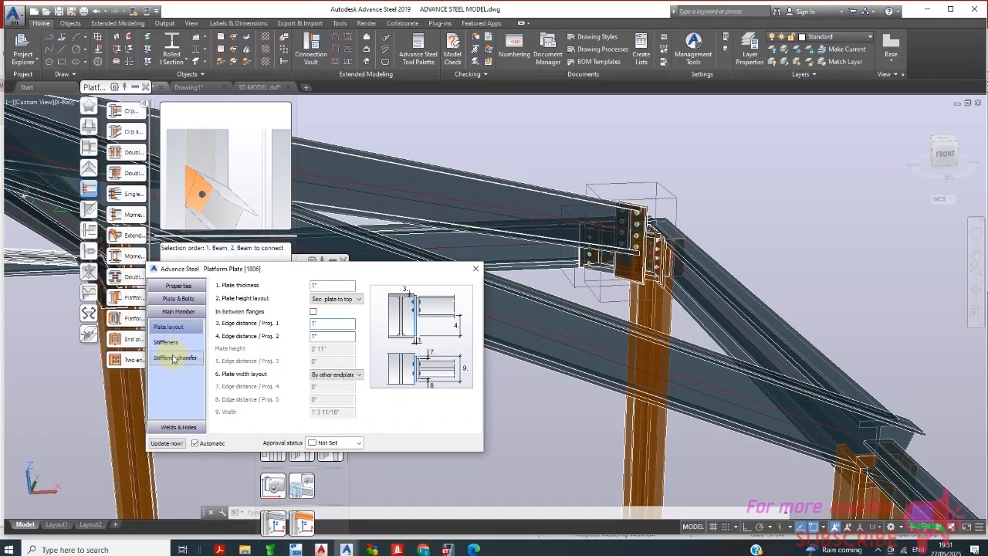
Set the number of vertical bolt lines in Group 1 to 6 and close the platform plate properties
{"action": "left_click", "coordinate": [178, 298]}
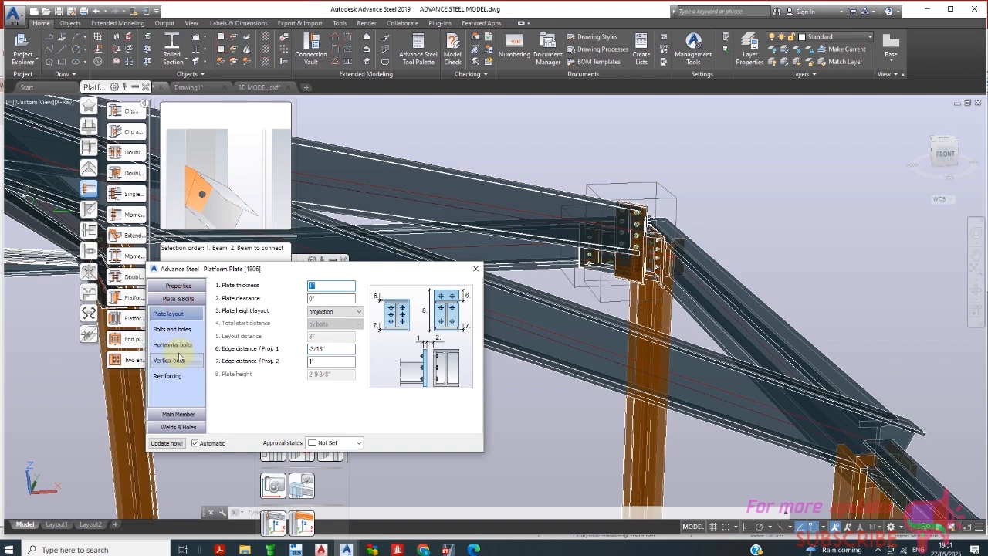
{"action": "left_click", "coordinate": [171, 360]}
{"action": "left_click", "coordinate": [266, 318]}
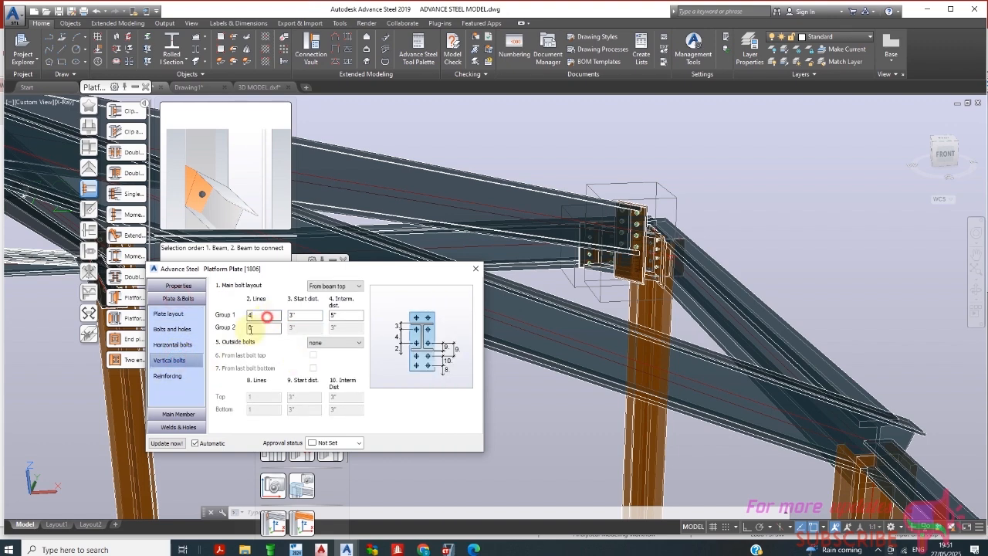
{"action": "left_click_drag", "start_coordinate": [250, 330], "coordinate": [247, 350]}
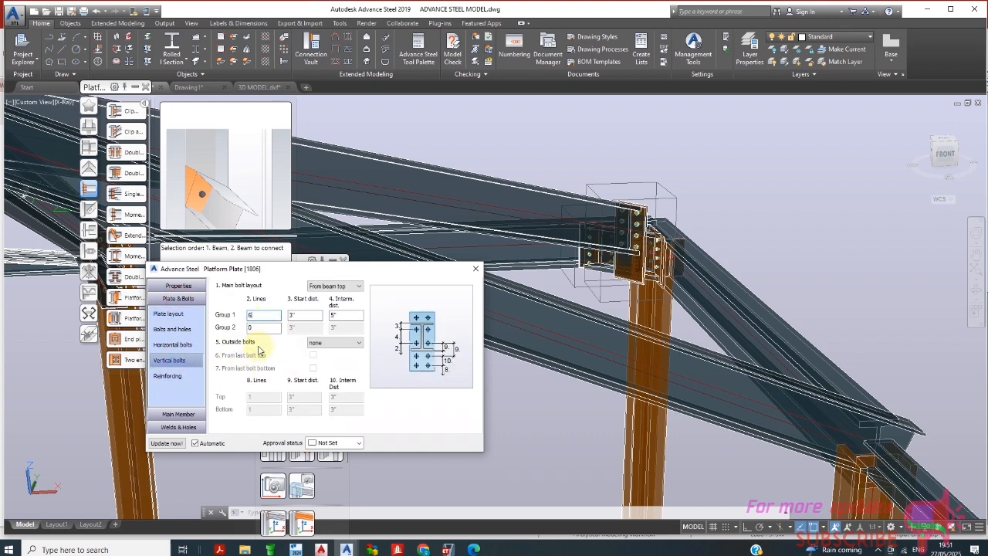
{"action": "type", "text": "6"}
{"action": "left_click", "coordinate": [301, 316]}
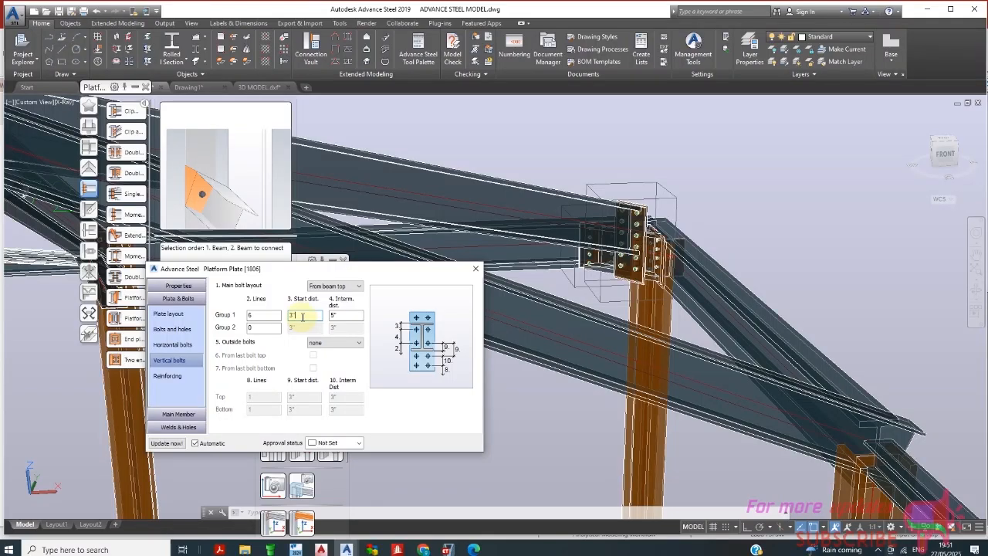
{"action": "left_click_drag", "start_coordinate": [335, 325], "coordinate": [259, 417]}
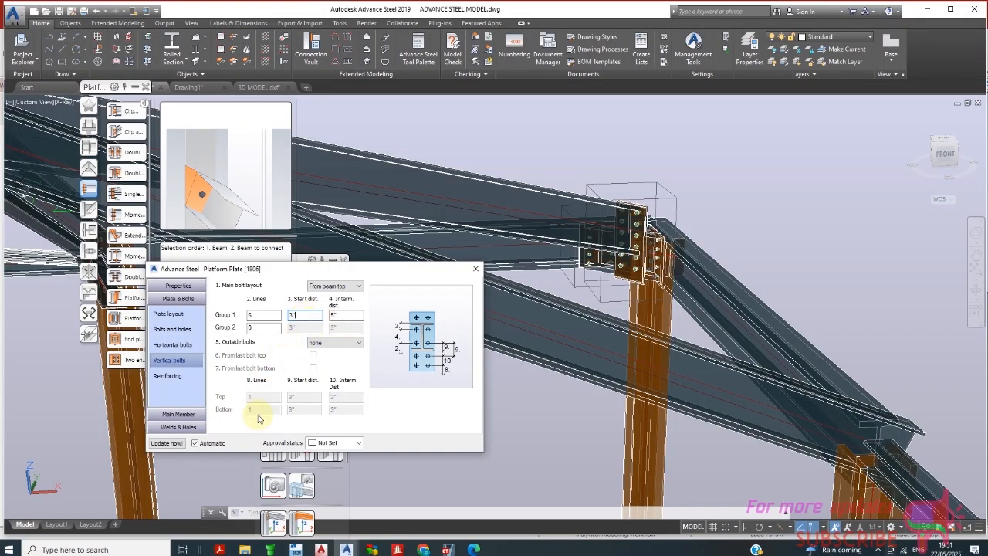
{"action": "scroll", "coordinate": [563, 312], "scroll_direction": "down", "scroll_amount": 3}
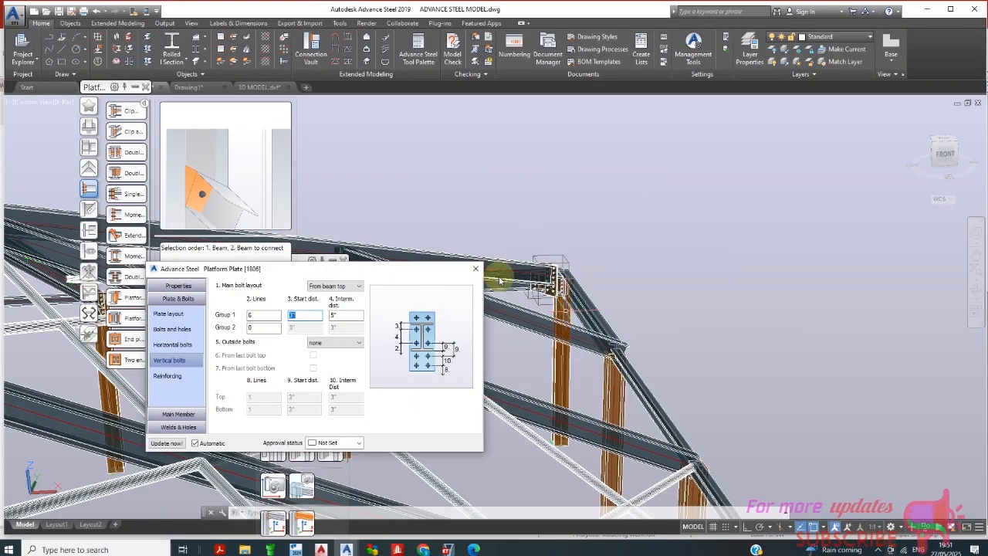
{"action": "left_click", "coordinate": [476, 268]}
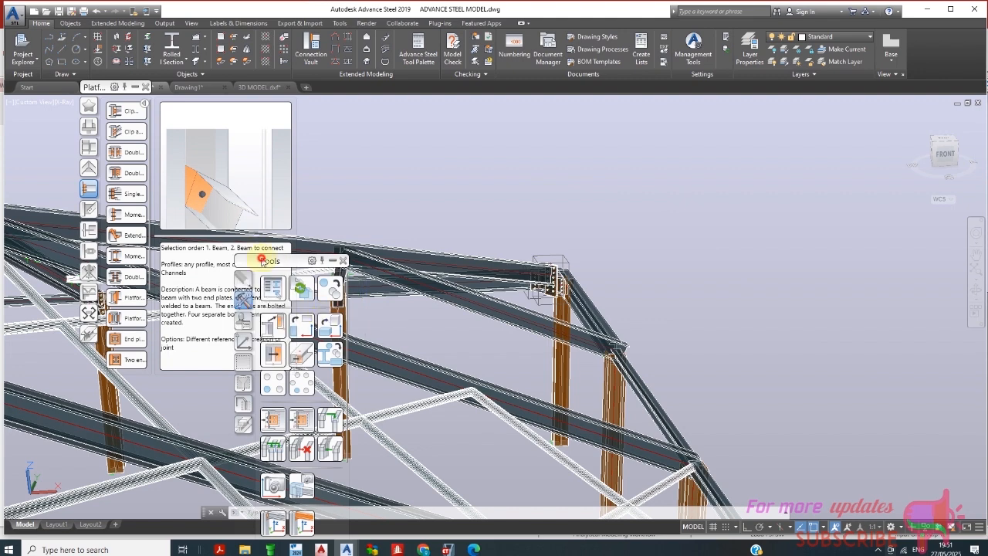
Show the custom connection tools and place their palette in the empty area away from the corner joint
{"action": "left_click_drag", "start_coordinate": [263, 260], "coordinate": [187, 153]}
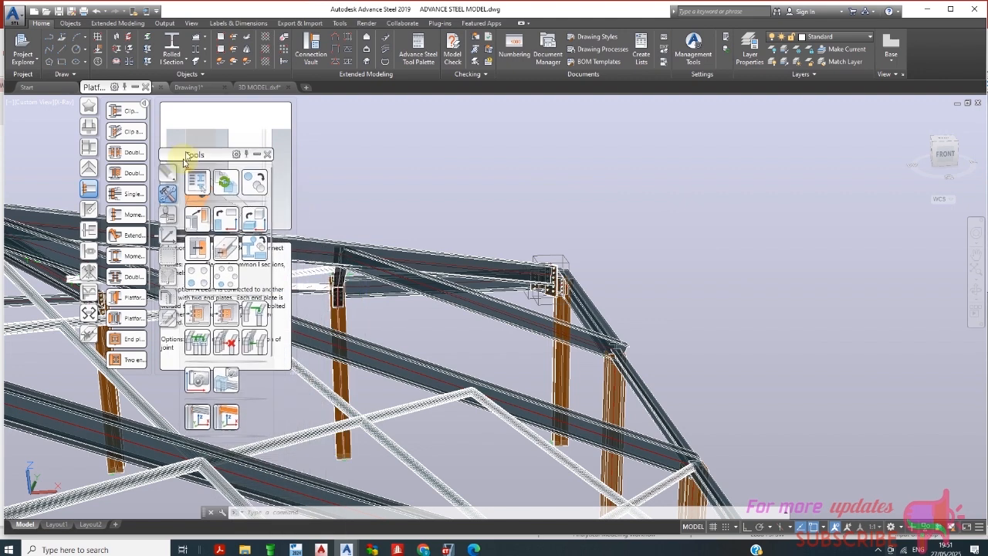
{"action": "left_click", "coordinate": [169, 218]}
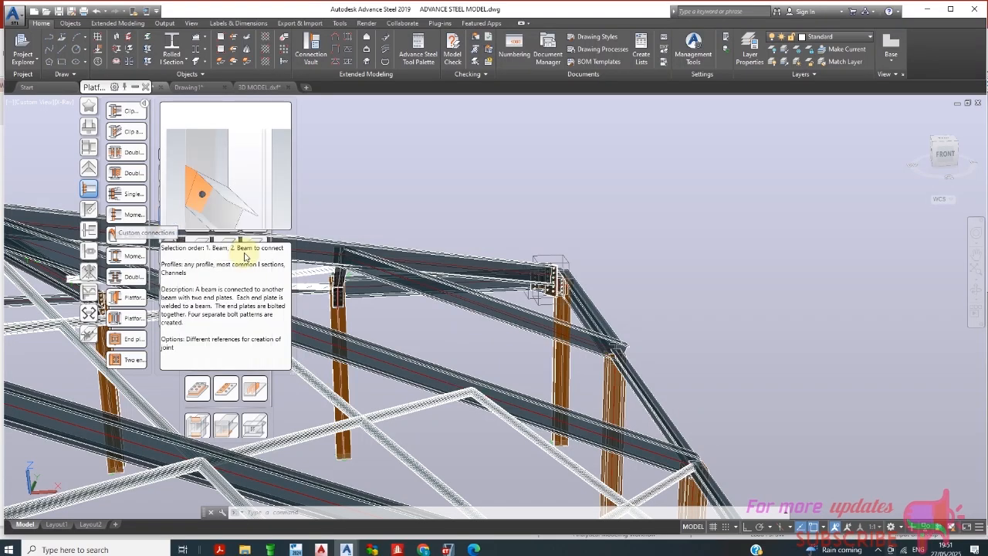
{"action": "left_click_drag", "start_coordinate": [174, 172], "coordinate": [758, 126]}
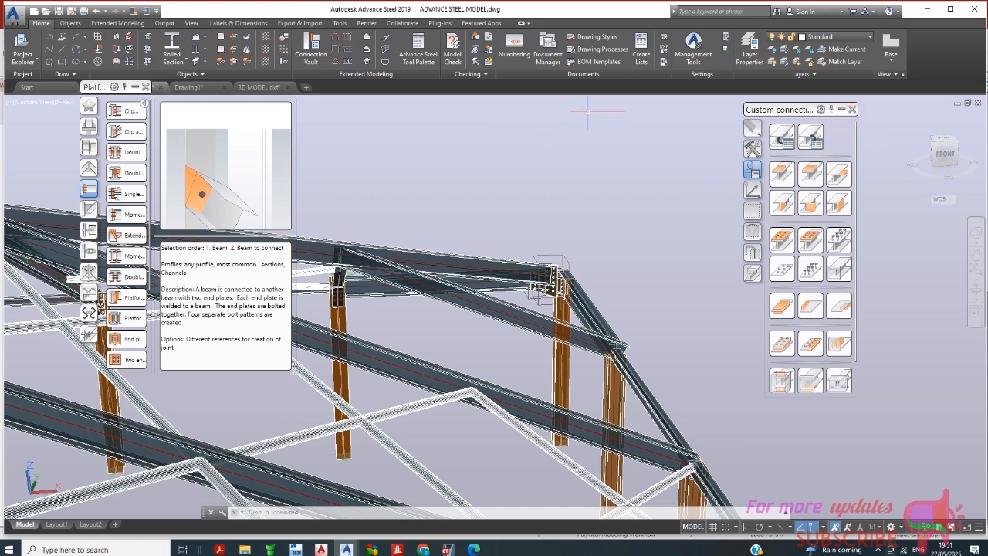
{"action": "left_click", "coordinate": [852, 109]}
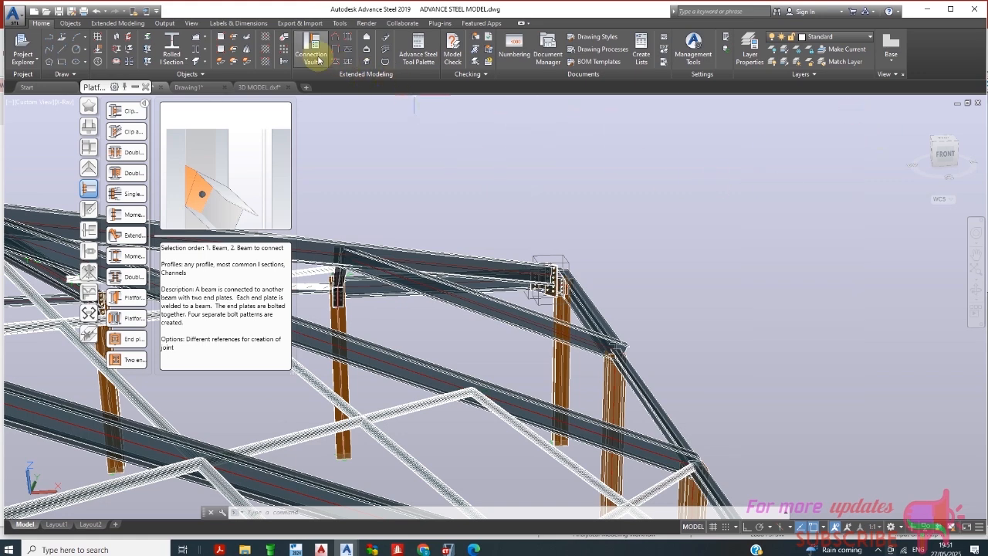
{"action": "left_click", "coordinate": [421, 54]}
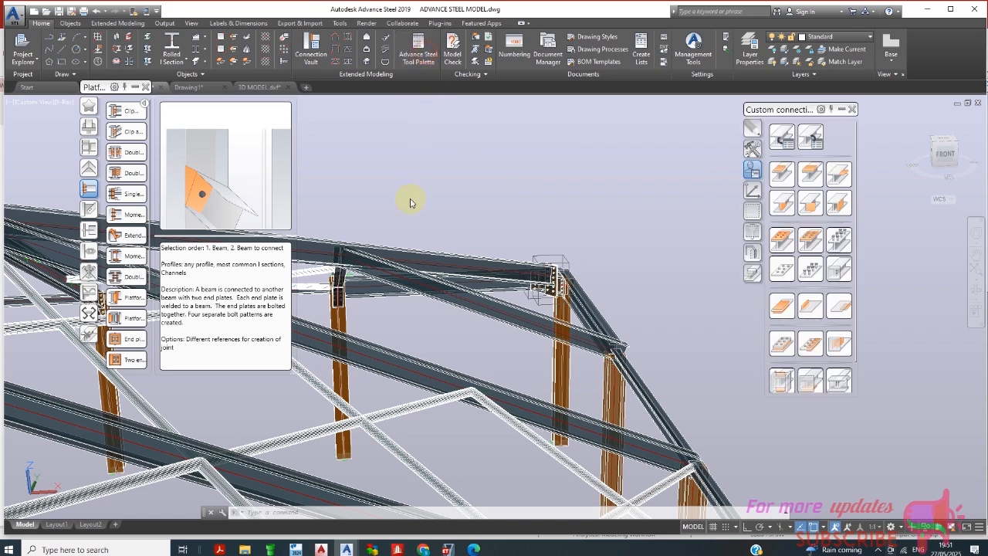
{"action": "left_click", "coordinate": [779, 144]}
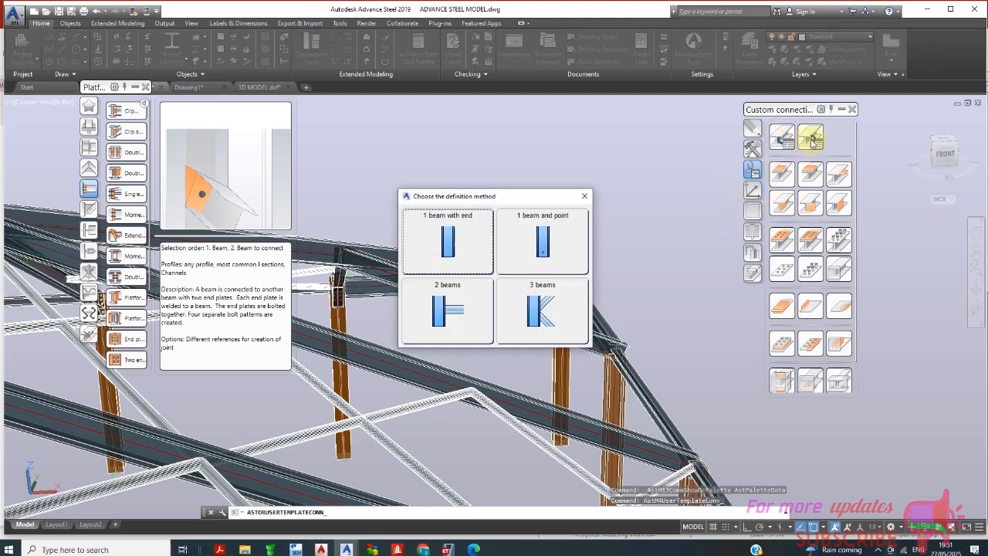
{"action": "left_click", "coordinate": [559, 316]}
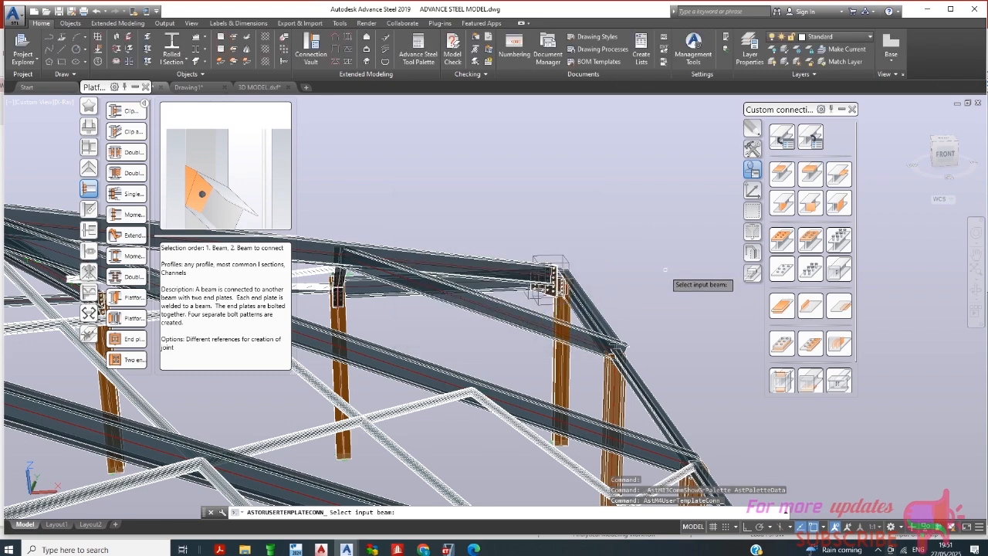
{"action": "middle_click_drag", "start_coordinate": [677, 278], "coordinate": [606, 311], "text": "shift"}
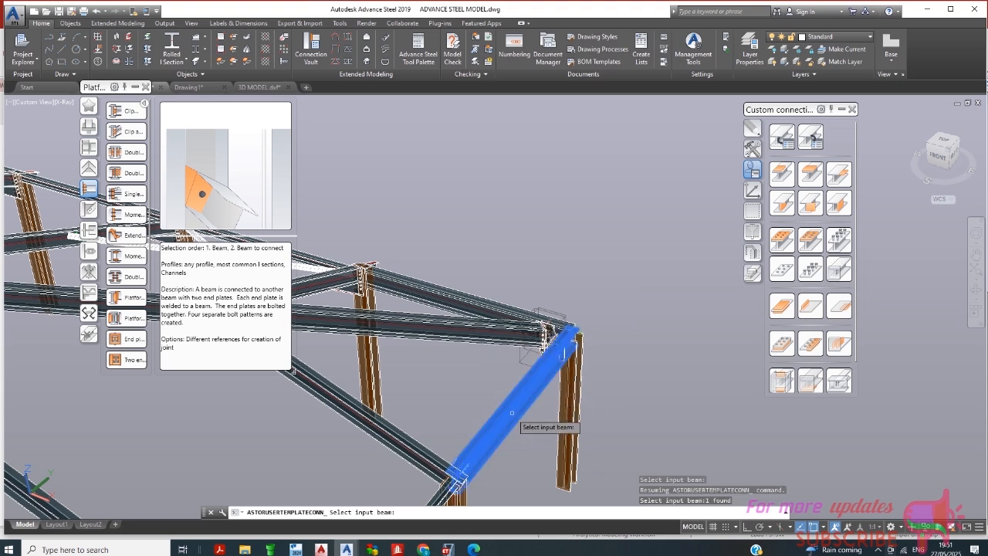
{"action": "left_click", "coordinate": [506, 418]}
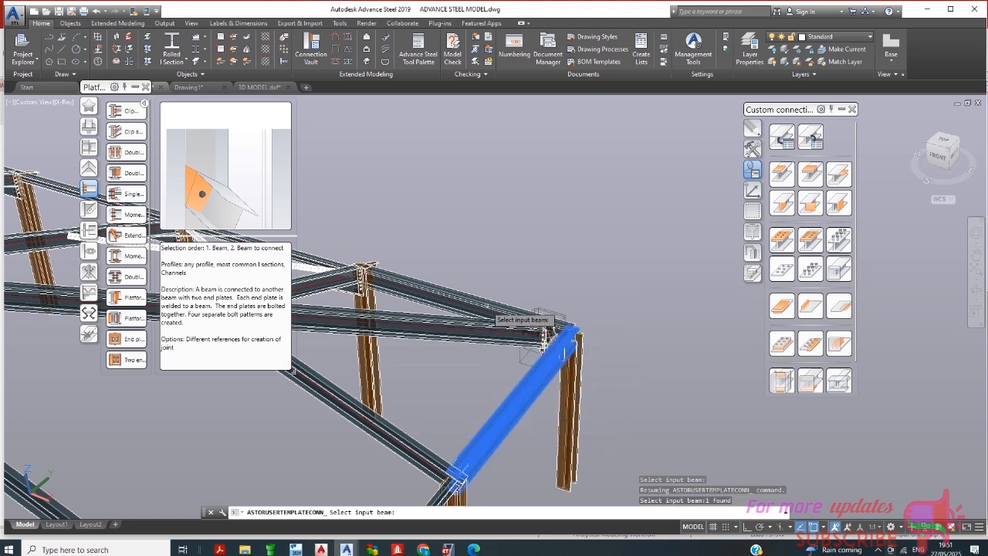
{"action": "left_click", "coordinate": [493, 323]}
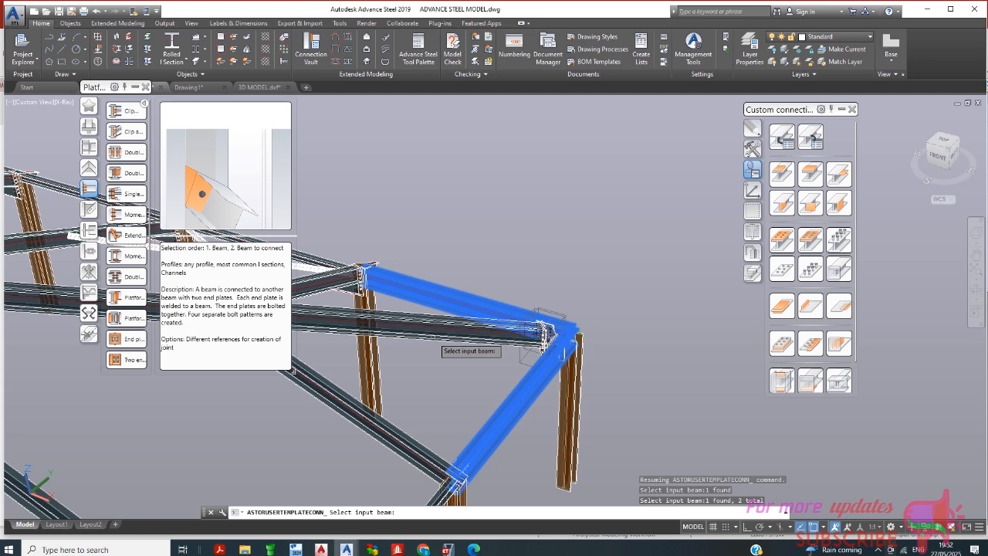
{"action": "left_click", "coordinate": [434, 337]}
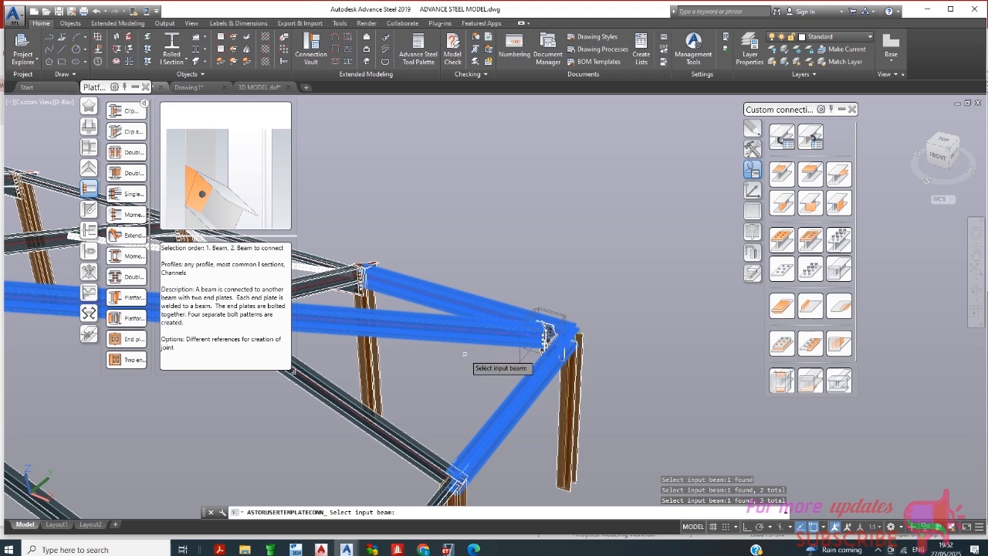
{"action": "key", "text": "Return"}
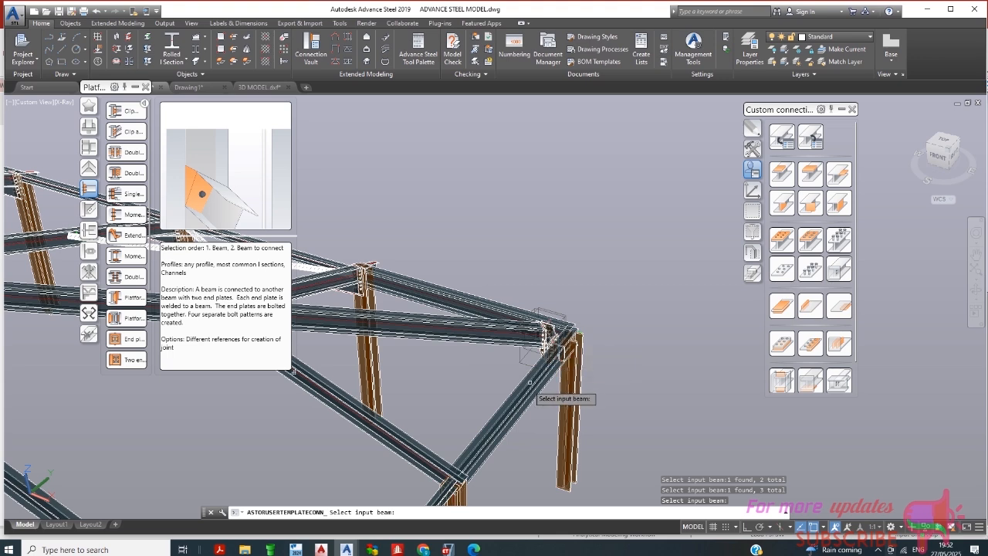
{"action": "key", "text": "Escape"}
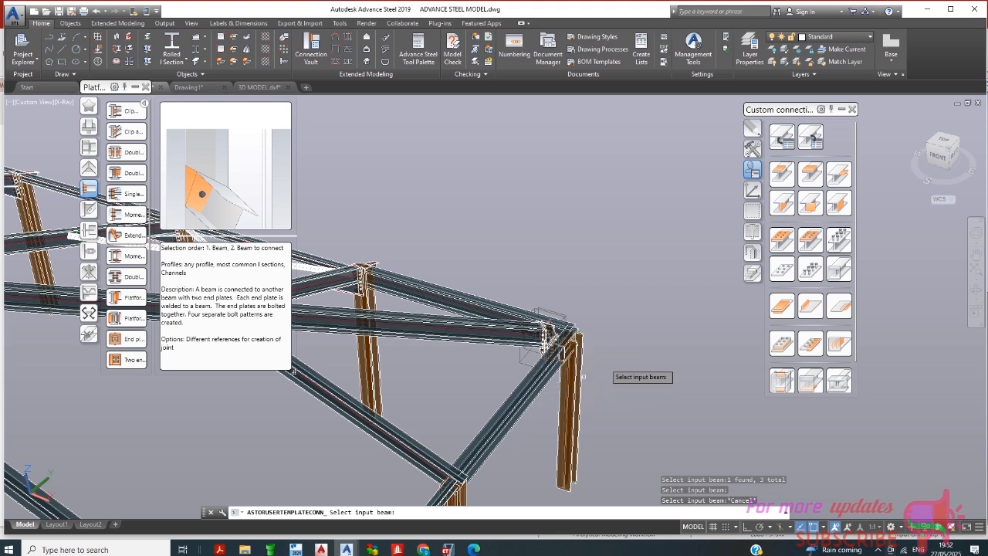
{"action": "key", "text": "Escape"}
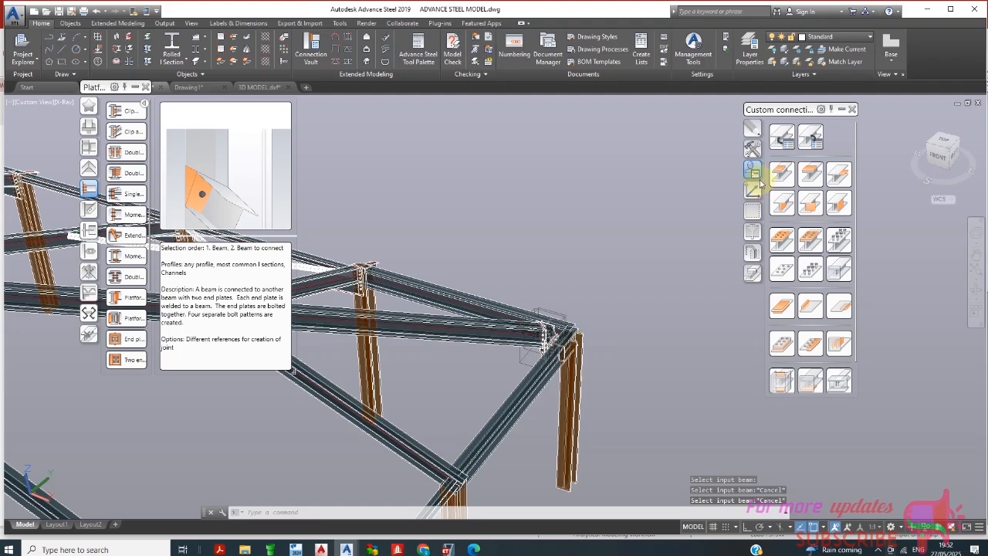
Start a user template connection with the 3 beams method, using the two edge beams and the sloping beam at the corner as inputs
{"action": "left_click", "coordinate": [781, 136]}
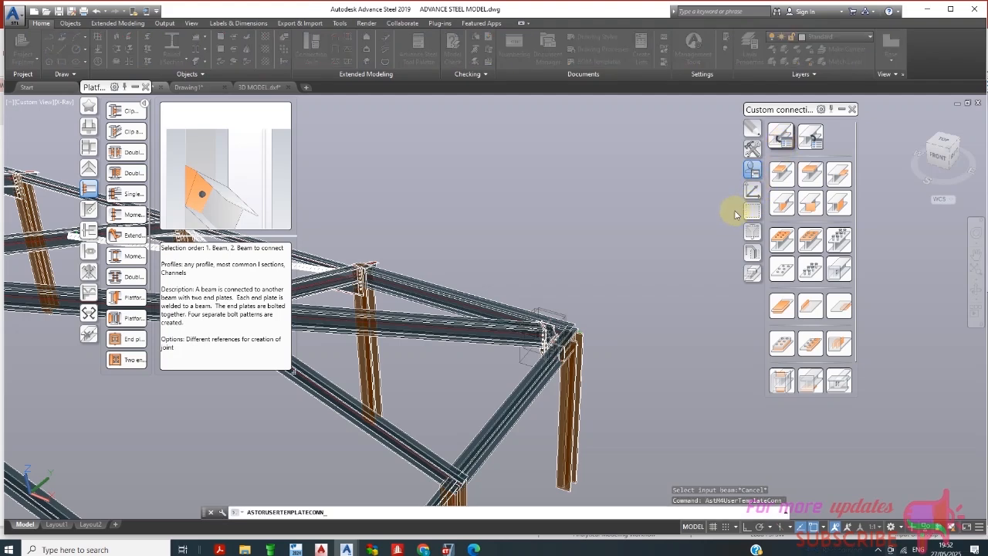
{"action": "left_click", "coordinate": [565, 307]}
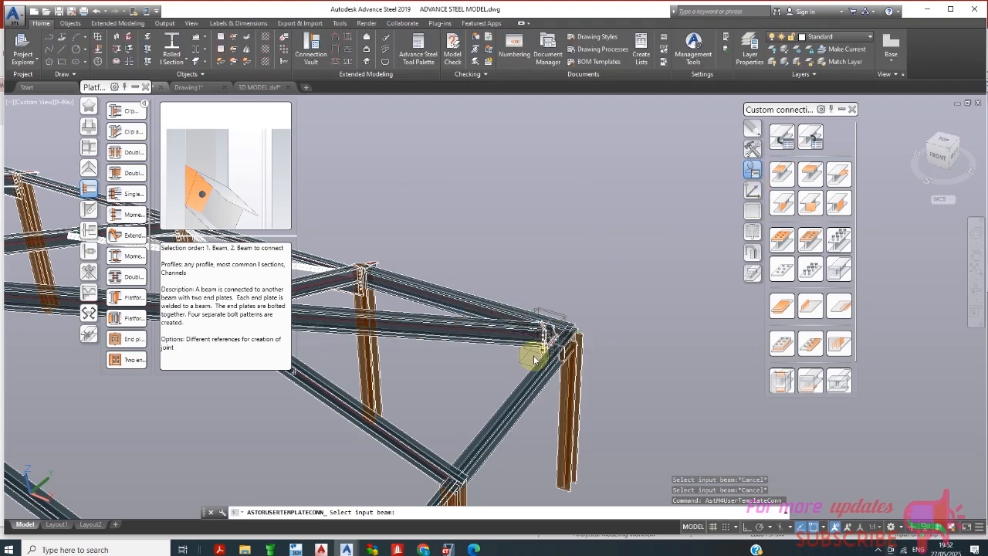
{"action": "left_click", "coordinate": [529, 395]}
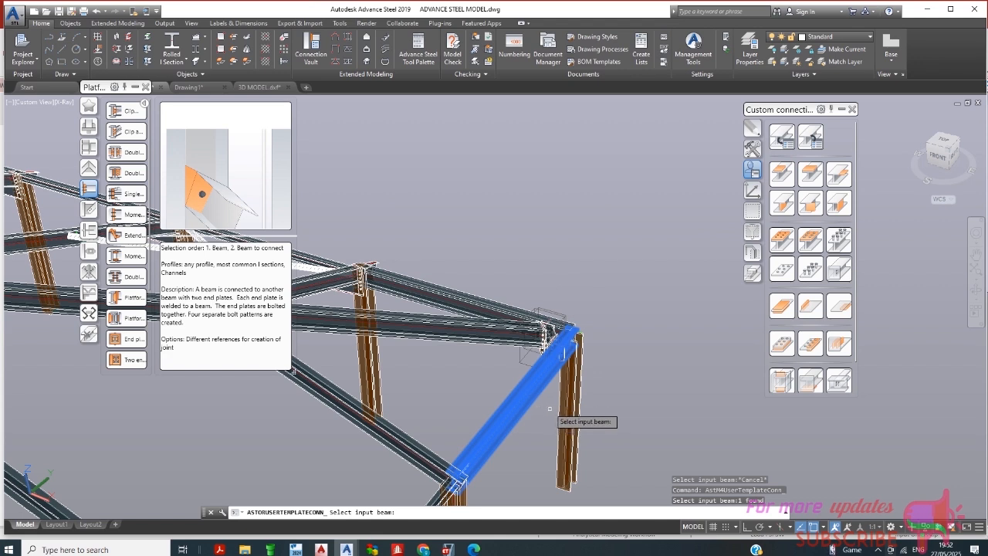
{"action": "key", "text": "Return"}
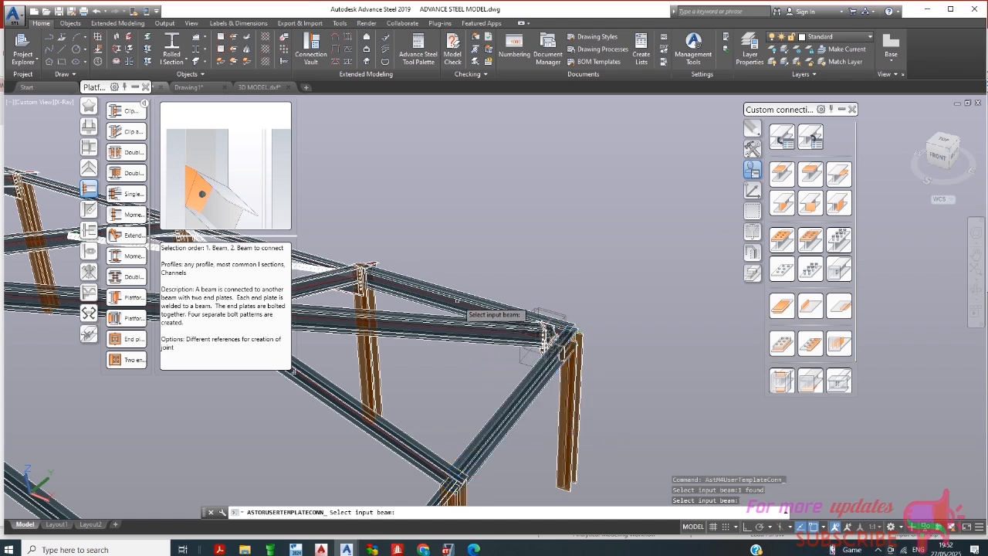
{"action": "left_click", "coordinate": [490, 313]}
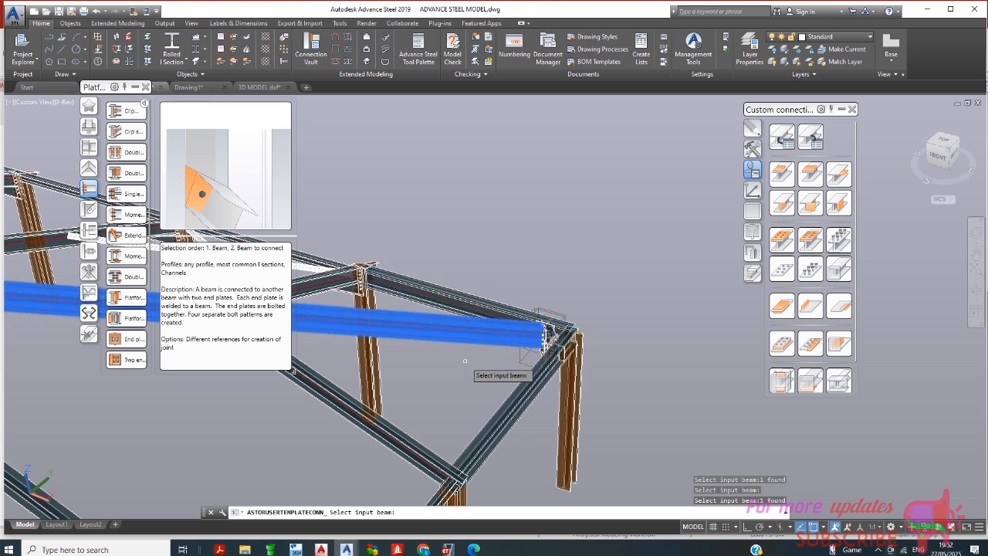
{"action": "key", "text": "Return"}
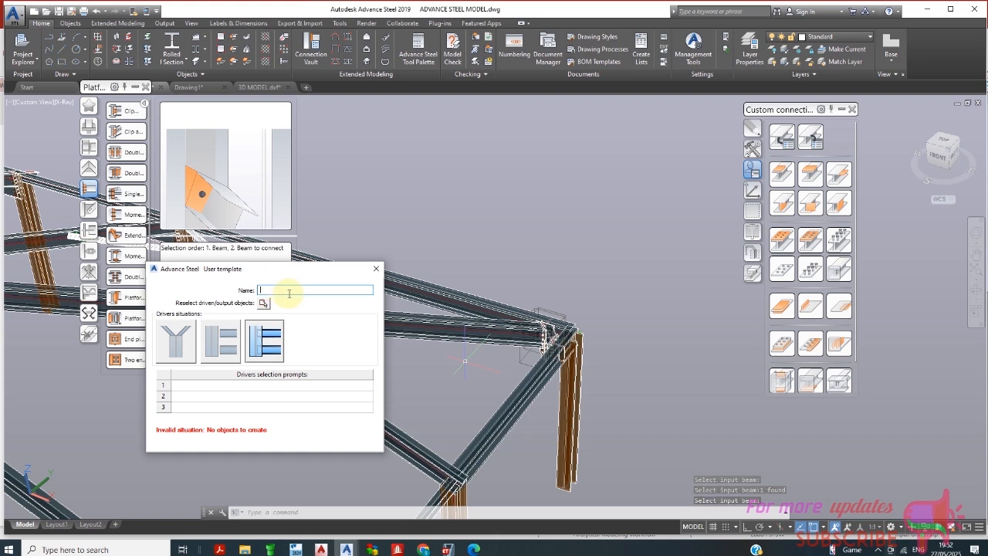
Name the template HIP RIDGE CONNECTION and enter LEFT SIDE BEAM as the first driver selection prompt
{"action": "type", "text": "HIP RIDGE CONNEC"}
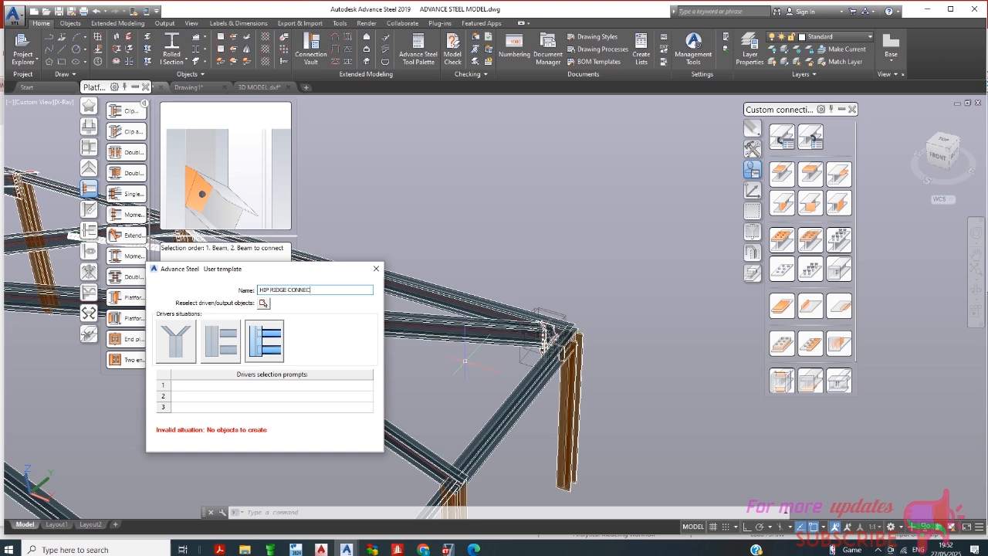
{"action": "type", "text": "TION"}
{"action": "left_click", "coordinate": [311, 389]}
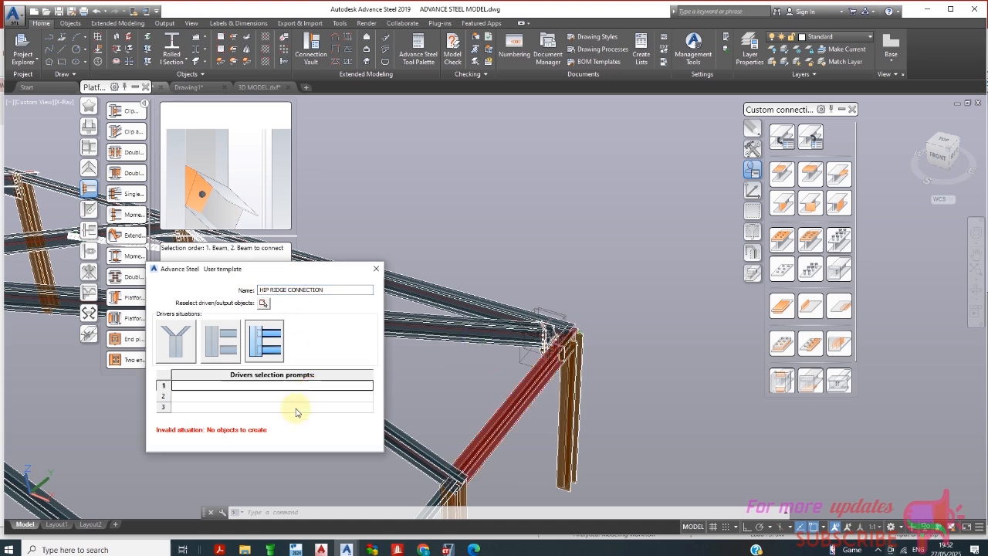
{"action": "type", "text": "L"}
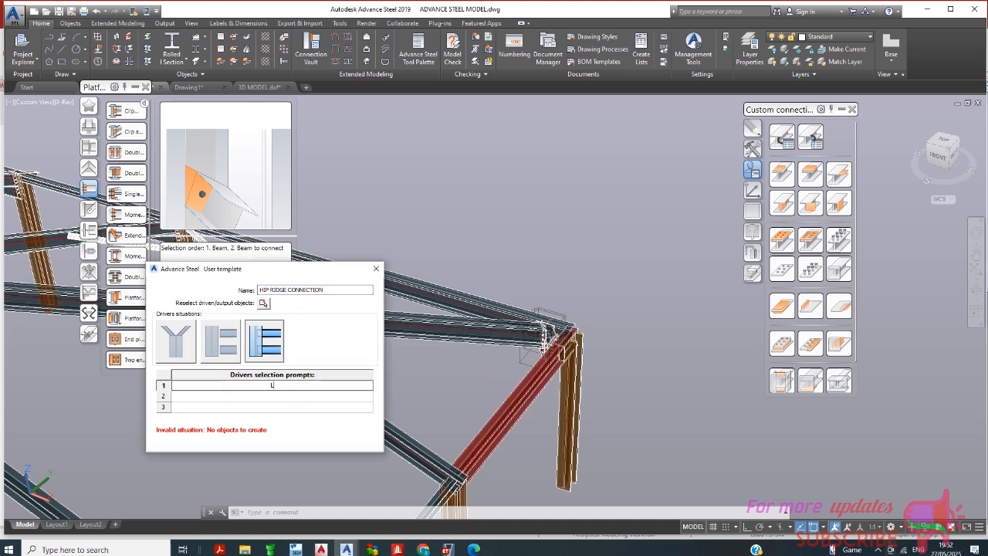
{"action": "type", "text": "EFT SIDE BEAM"}
{"action": "left_click", "coordinate": [258, 397]}
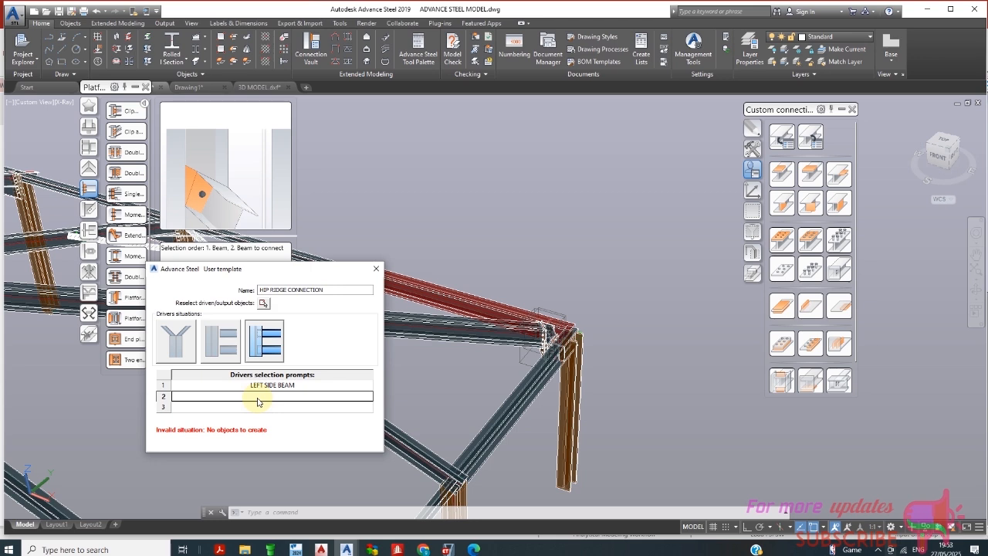
Enter RIGHT SIDE BEAM as the second driver selection prompt and HIP RIDGE as the third
{"action": "type", "text": "RIG"}
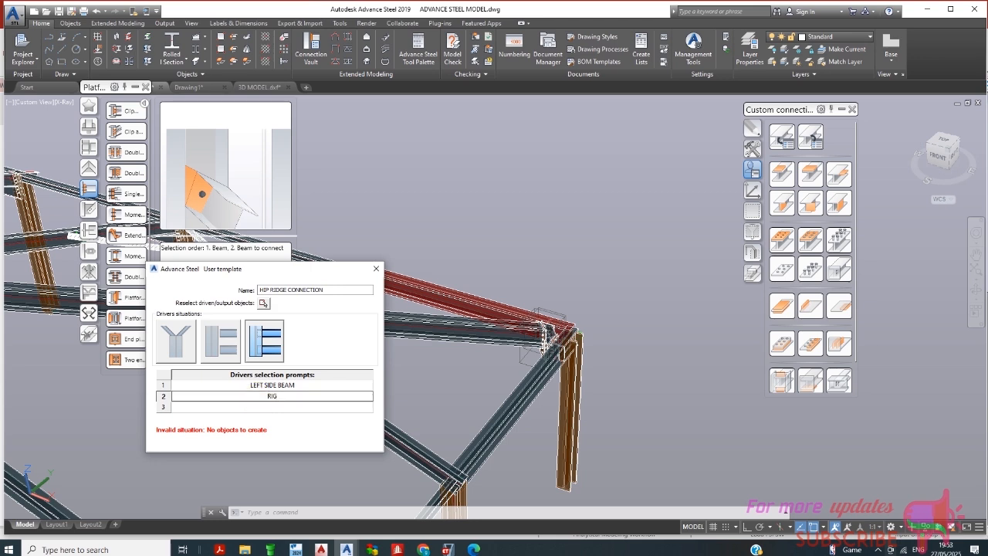
{"action": "type", "text": "G"}
{"action": "type", "text": "T SIDE"}
{"action": "type", "text": " BEAM"}
{"action": "left_click", "coordinate": [270, 407]}
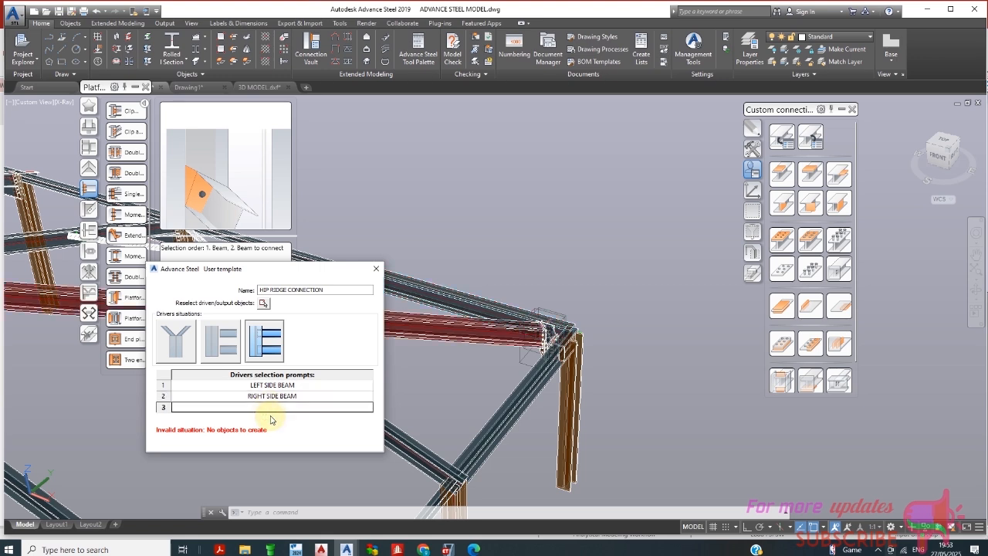
{"action": "type", "text": "HI"}
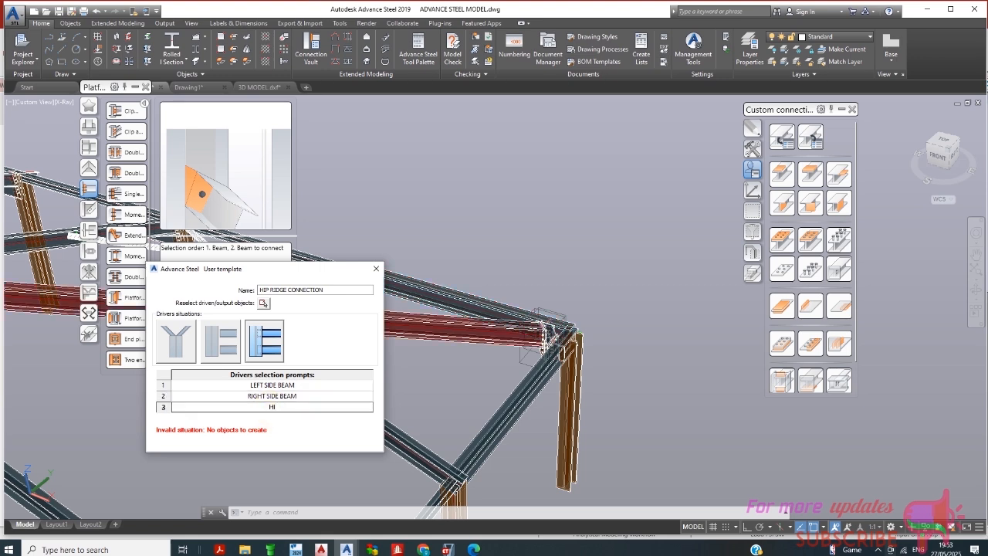
{"action": "type", "text": "P RIDGE"}
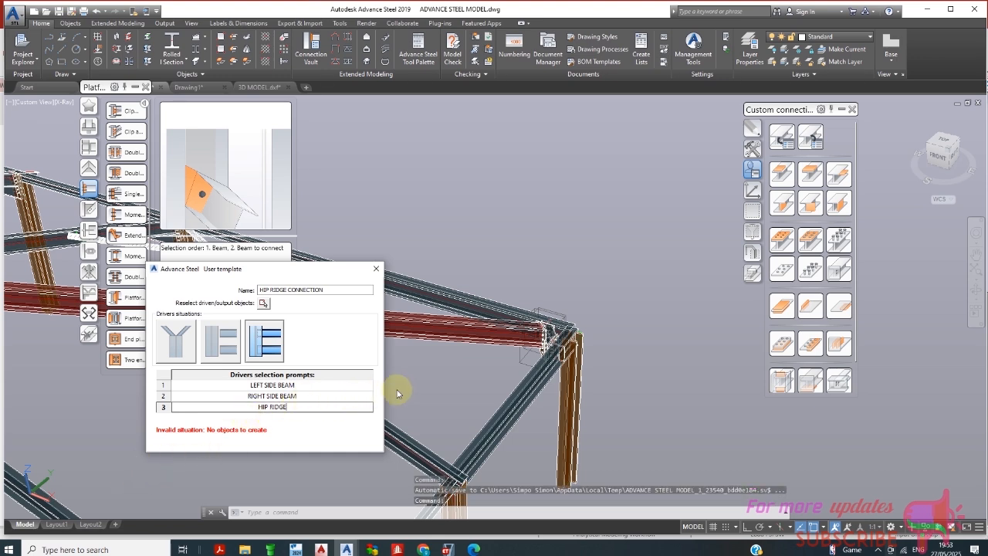
{"action": "key", "text": "Return"}
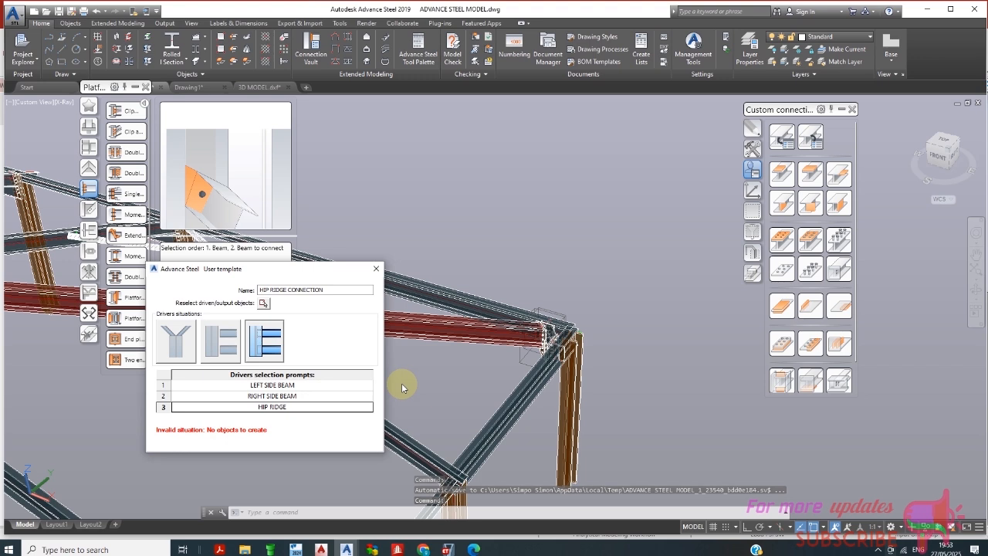
{"action": "left_click", "coordinate": [361, 395]}
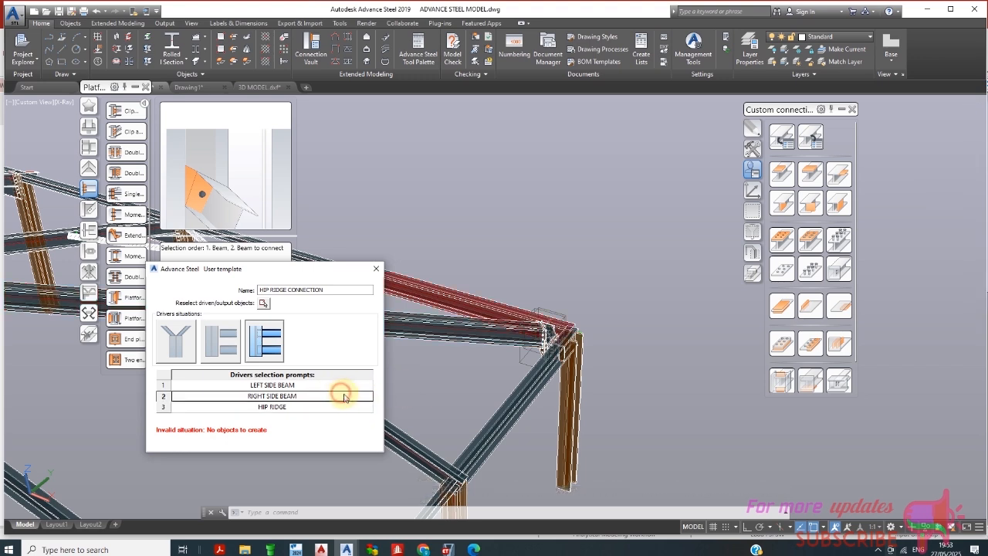
Reselect the template's driven objects by enclosing all connection parts at the corner joint in a selection window, and close the template dialog
{"action": "left_click", "coordinate": [263, 303]}
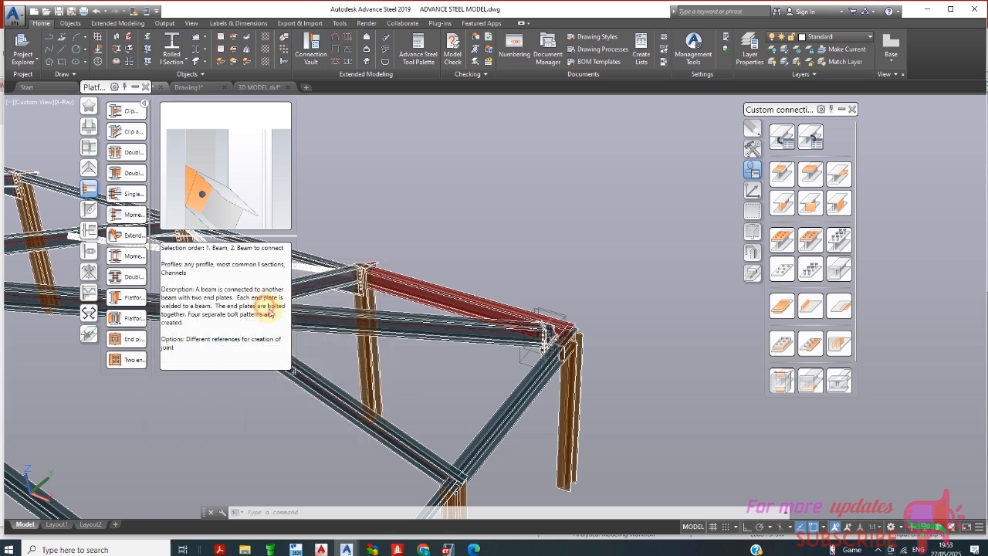
{"action": "left_click", "coordinate": [486, 264]}
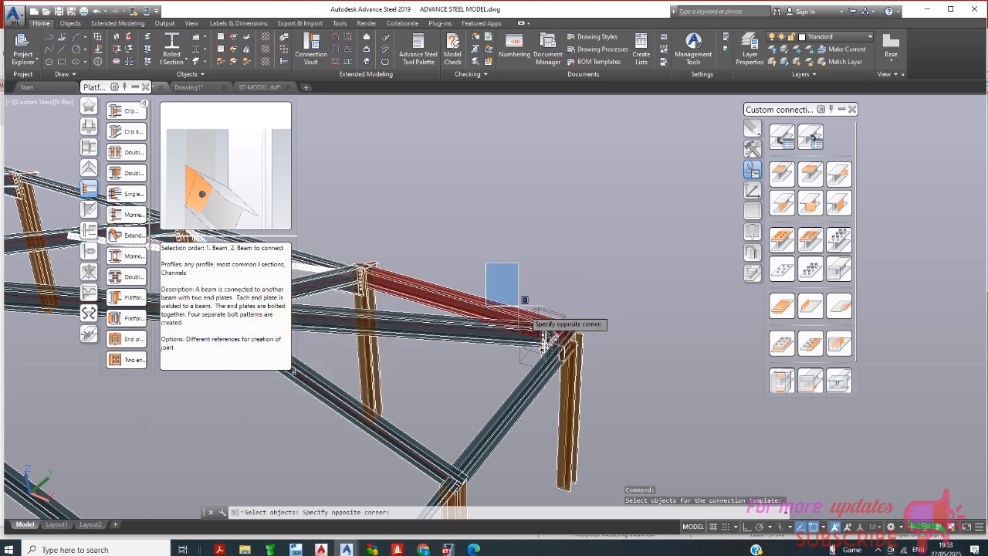
{"action": "left_click", "coordinate": [641, 382]}
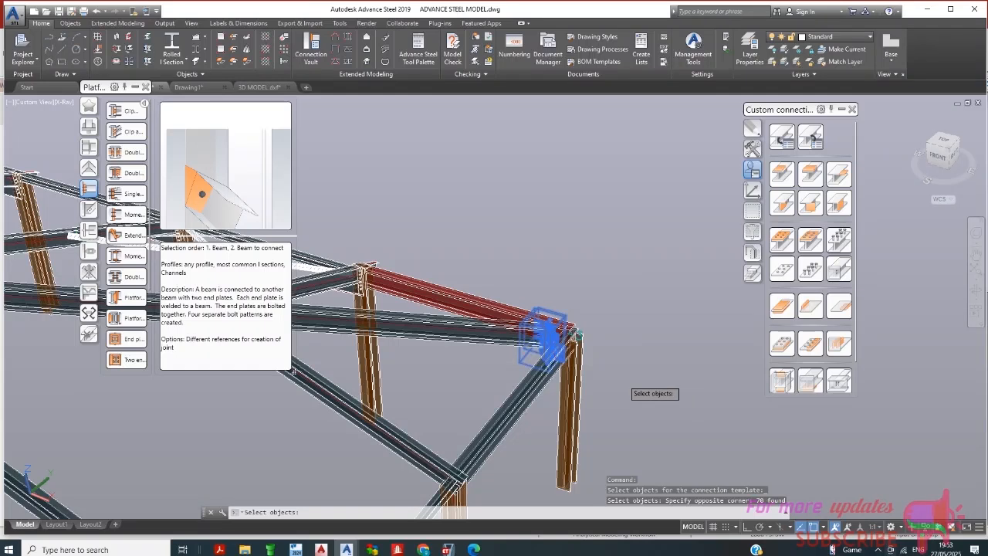
{"action": "key", "text": "Return"}
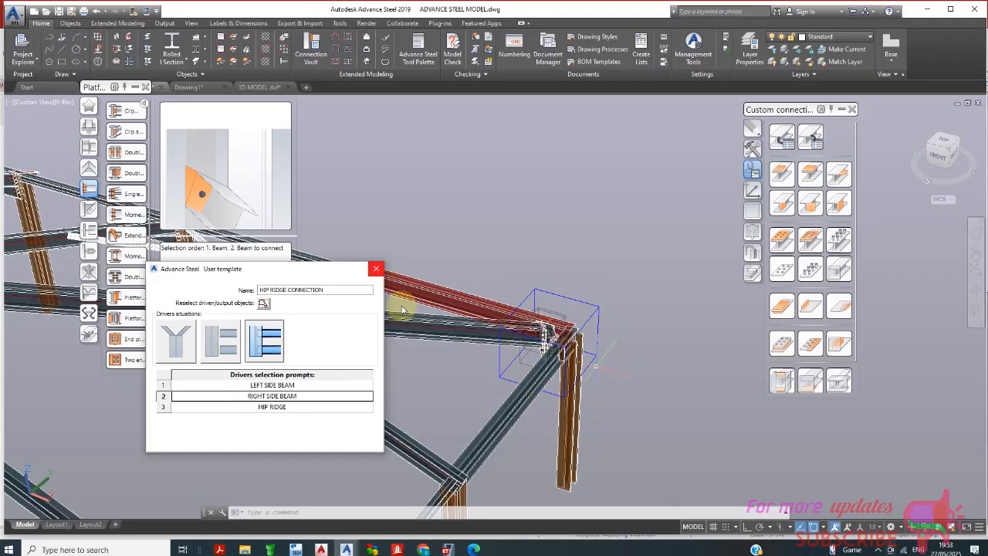
{"action": "left_click", "coordinate": [374, 275]}
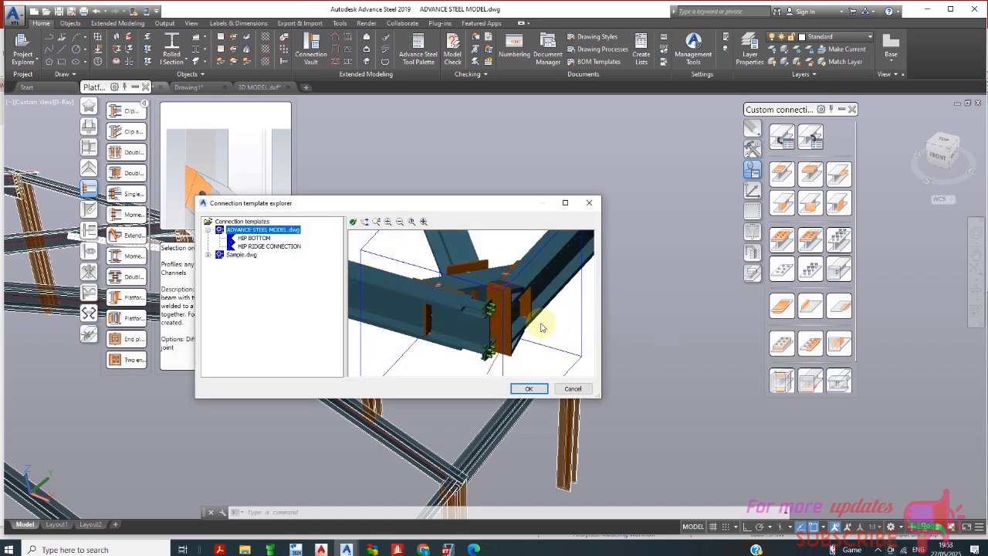
Inspect the saved HIP RIDGE CONNECTION template in the connection template explorer, examining its plates and bolts up close in the preview
{"action": "scroll", "coordinate": [498, 320], "scroll_direction": "up", "scroll_amount": 1}
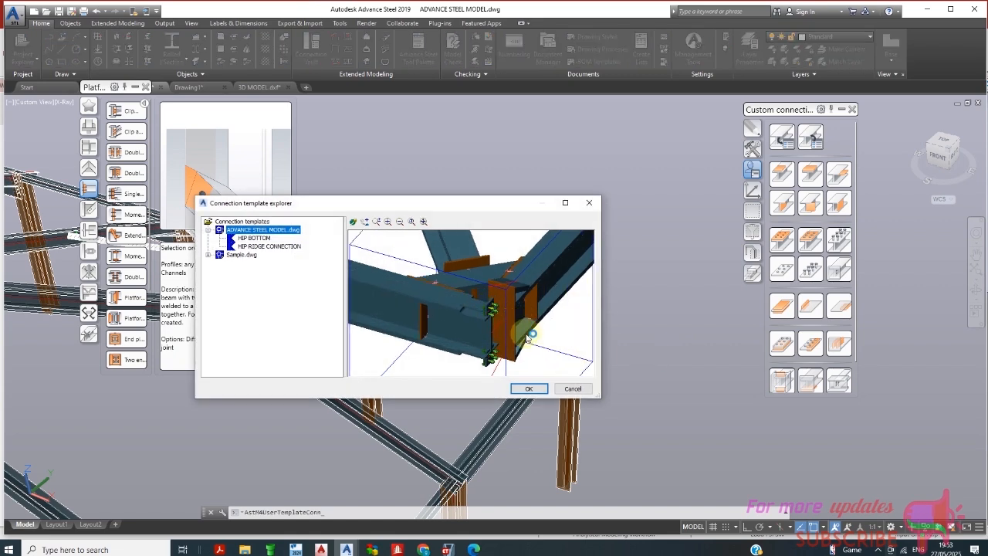
{"action": "left_click", "coordinate": [541, 390]}
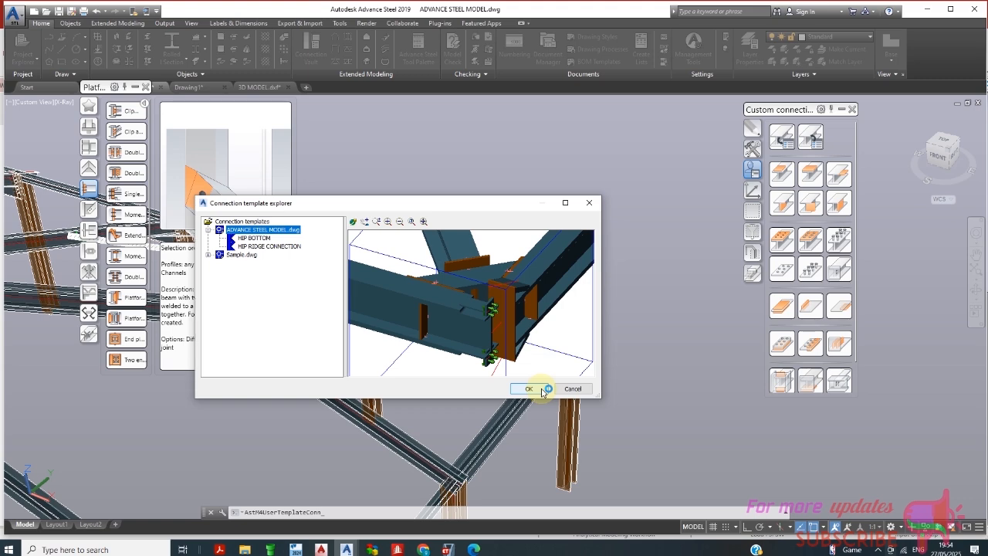
{"action": "left_click", "coordinate": [274, 246]}
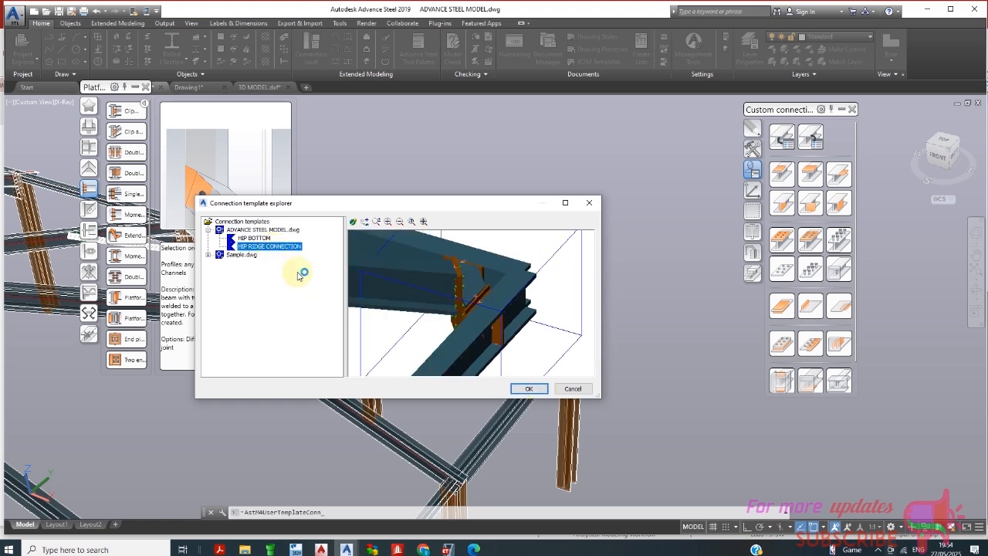
{"action": "scroll", "coordinate": [465, 309], "scroll_direction": "up", "scroll_amount": 3}
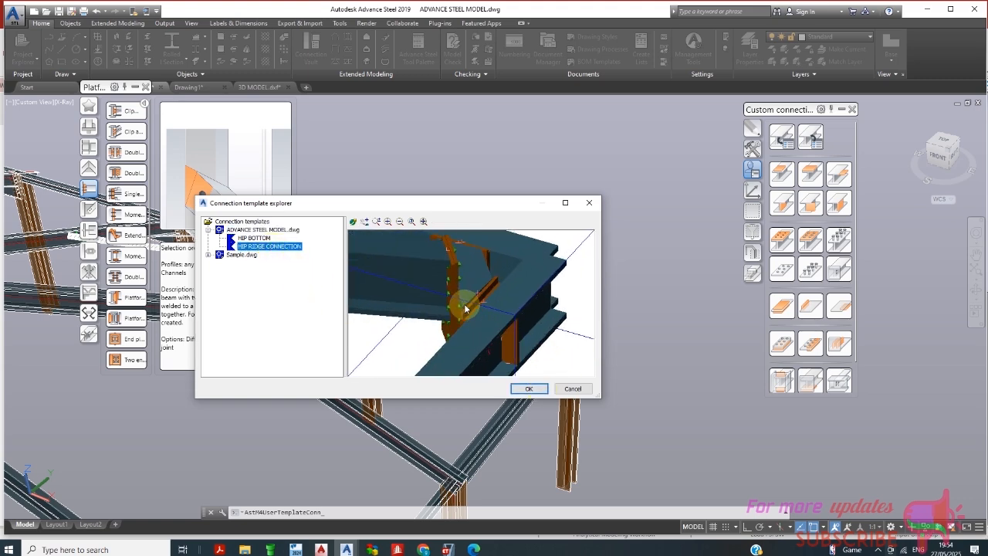
{"action": "scroll", "coordinate": [461, 292], "scroll_direction": "up", "scroll_amount": 4}
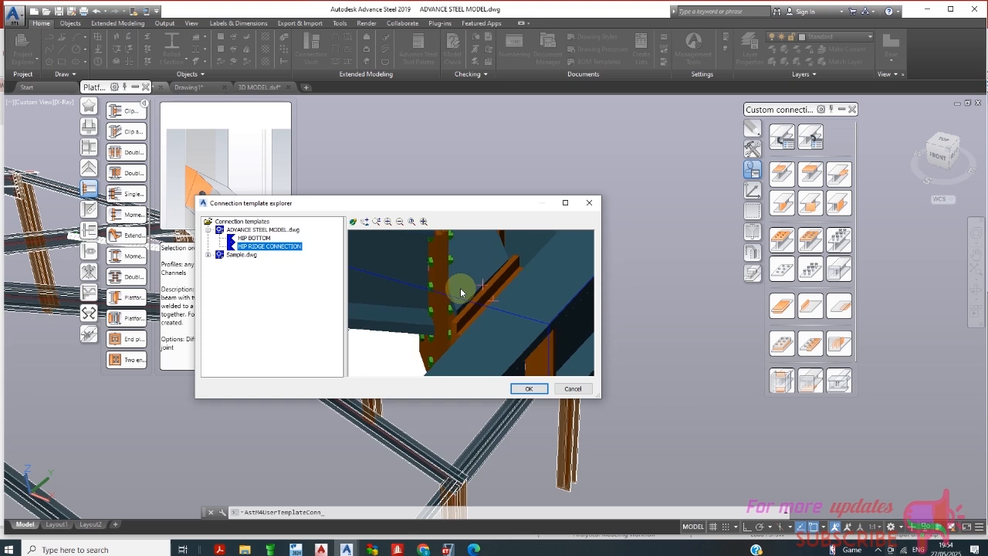
{"action": "scroll", "coordinate": [465, 291], "scroll_direction": "down", "scroll_amount": 5}
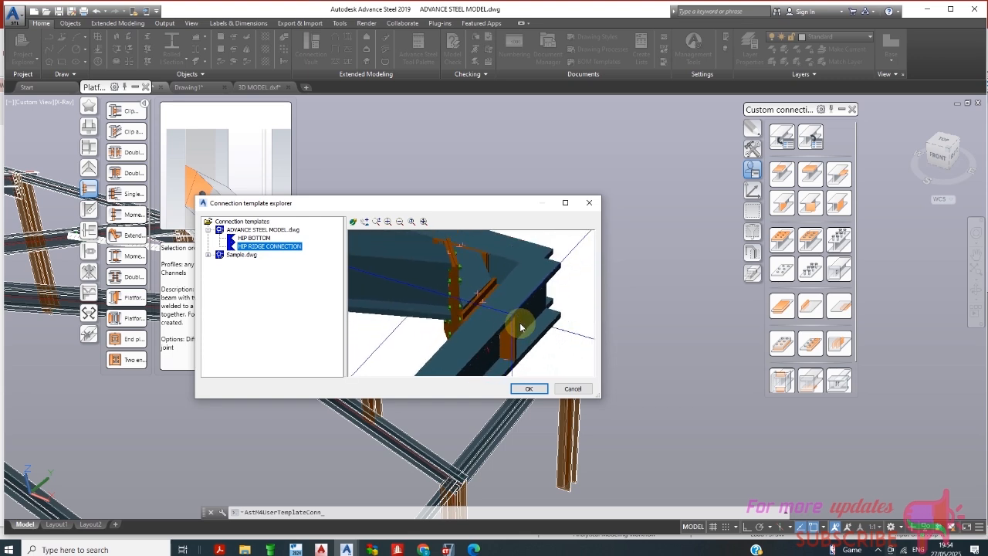
{"action": "scroll", "coordinate": [471, 278], "scroll_direction": "up", "scroll_amount": 4}
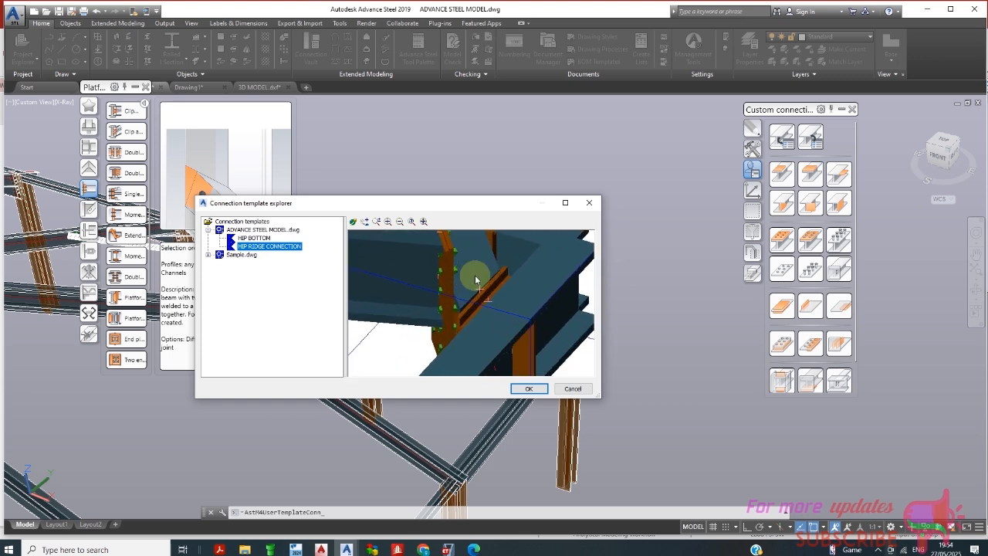
{"action": "scroll", "coordinate": [476, 275], "scroll_direction": "up", "scroll_amount": 3}
{"action": "scroll", "coordinate": [482, 296], "scroll_direction": "down", "scroll_amount": 4}
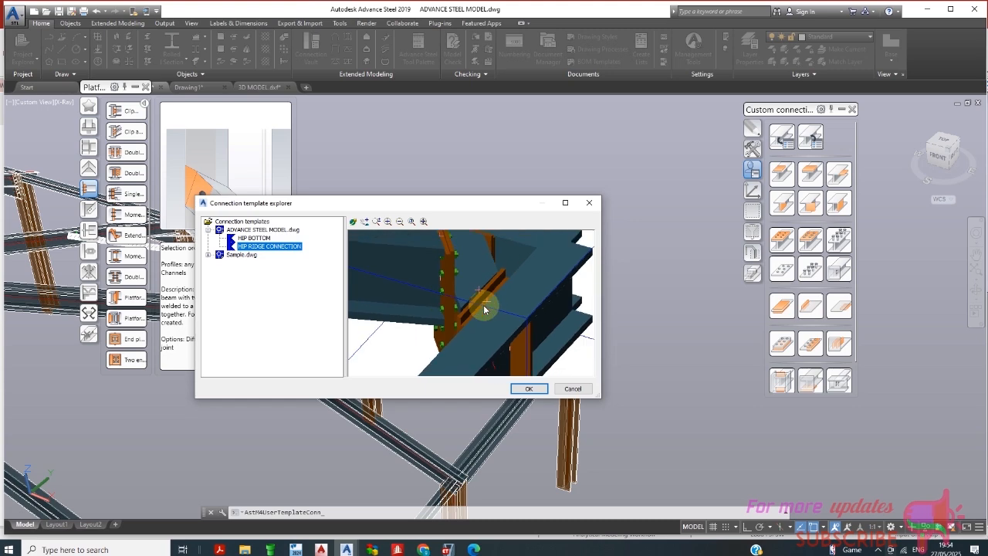
{"action": "scroll", "coordinate": [483, 307], "scroll_direction": "down", "scroll_amount": 4}
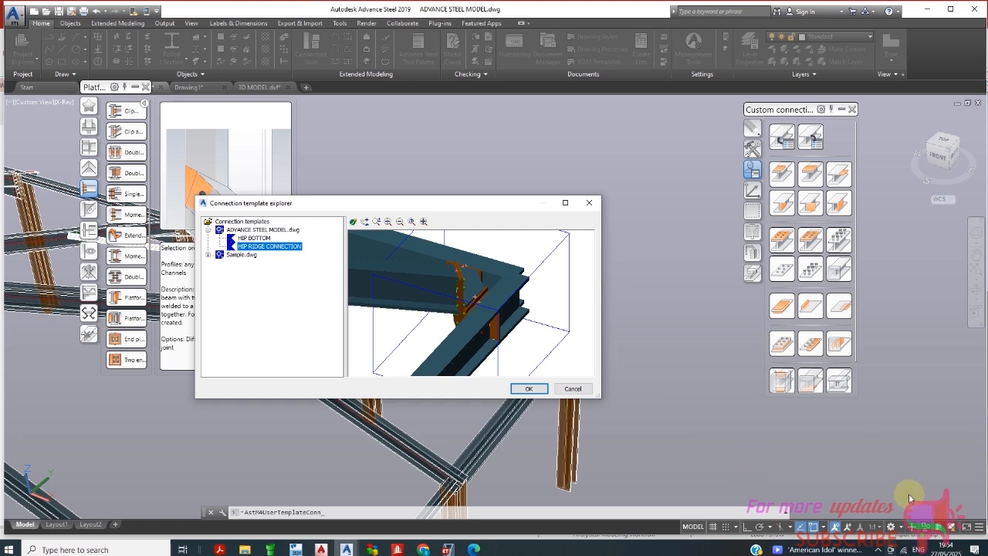
{"action": "left_click", "coordinate": [879, 551]}
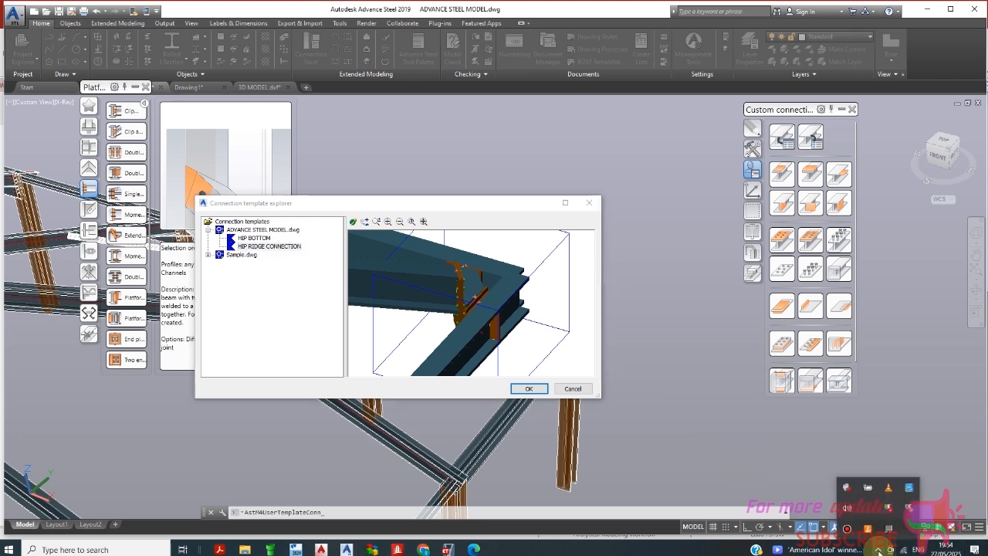
{"action": "left_click", "coordinate": [848, 529]}
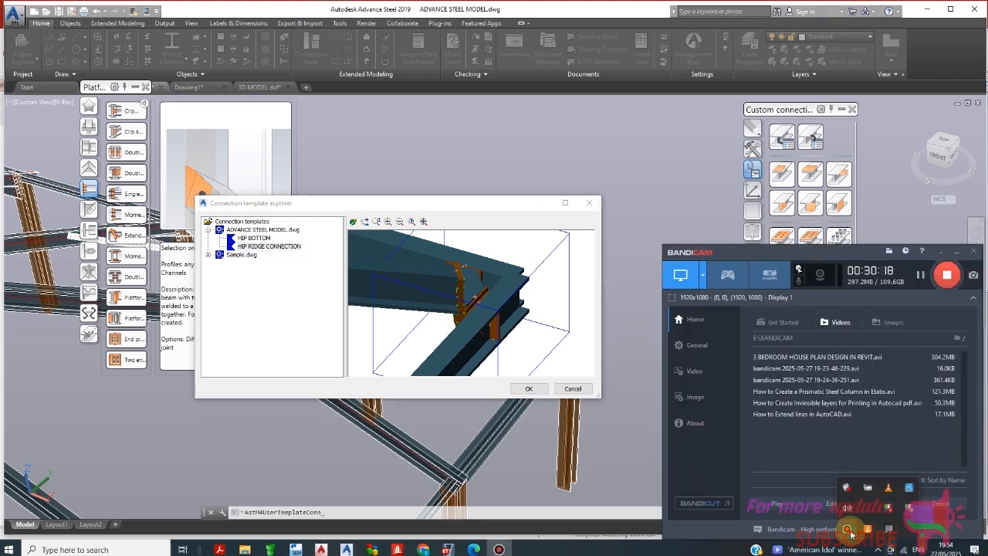